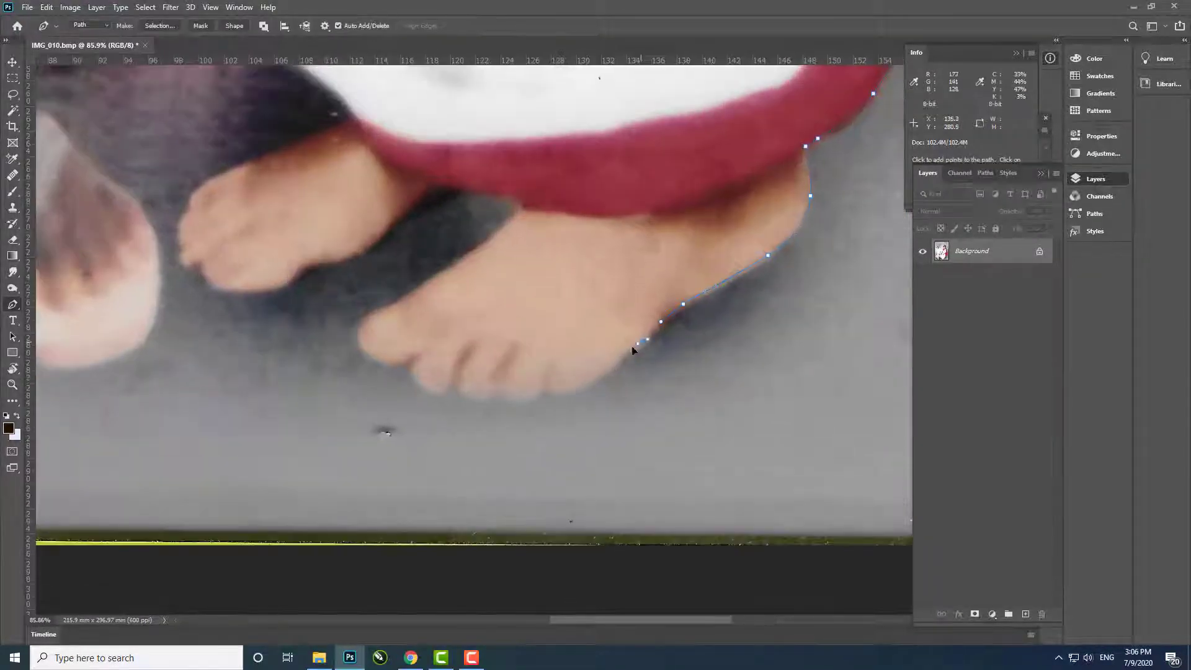
Trace the pen path along the toe and foot edges up to the saree hem
click(498, 387)
scroll(567, 397, left, 2)
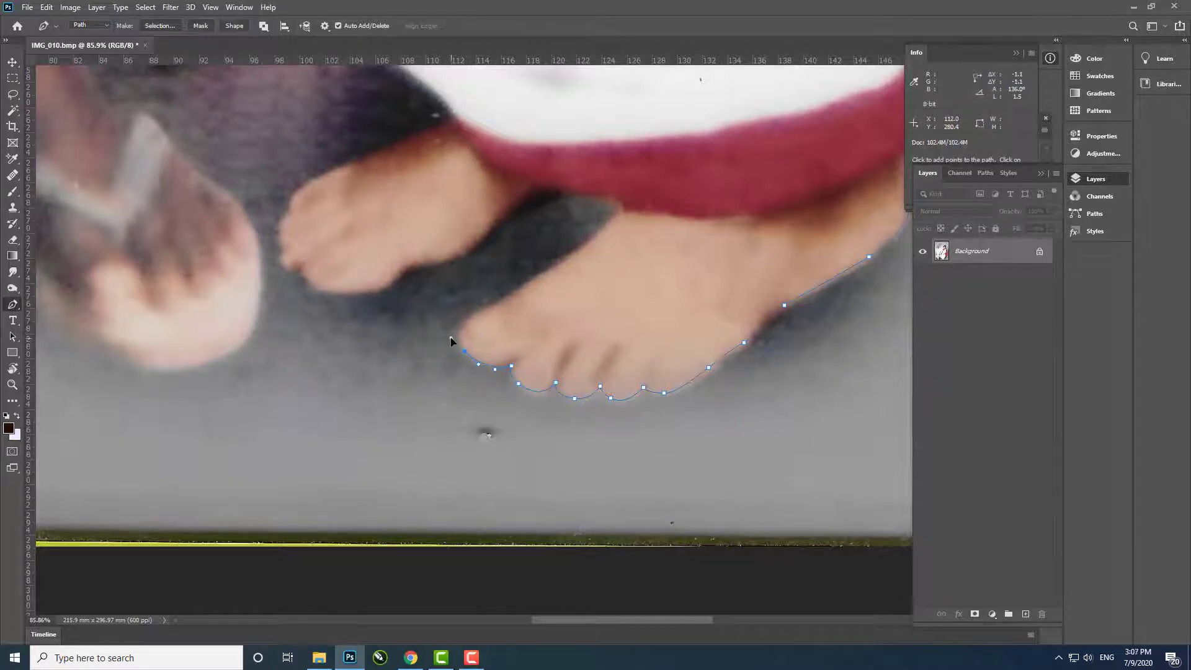
drag(545, 277, 511, 434)
click(451, 385)
scroll(608, 418, left, 4)
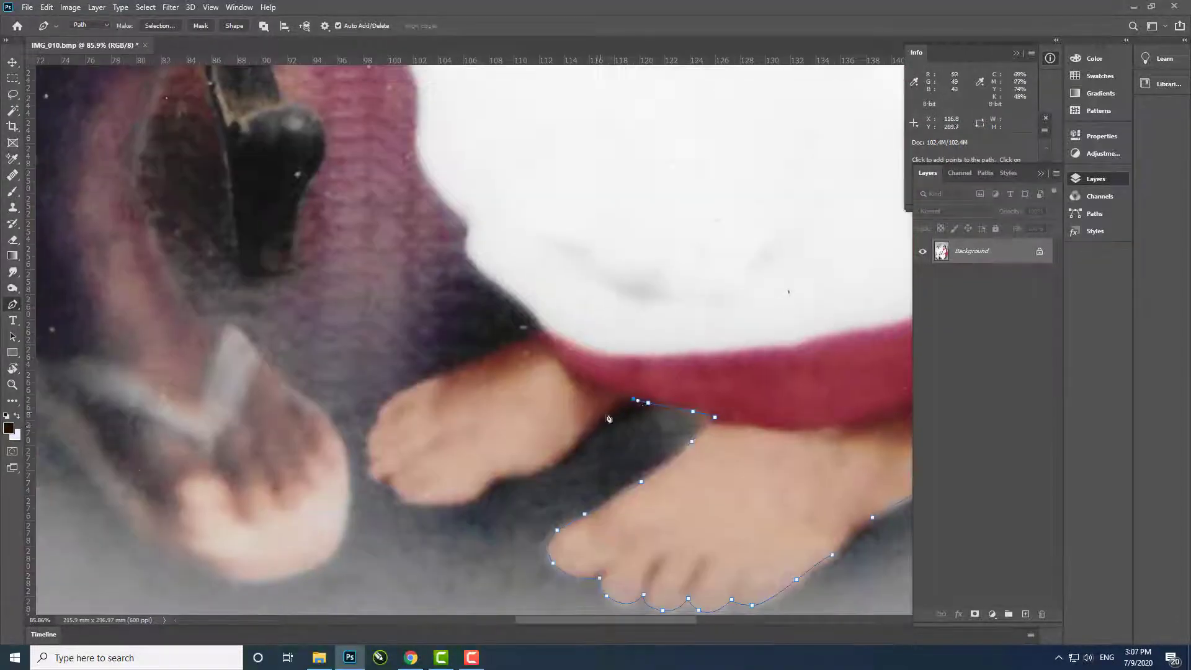
click(388, 481)
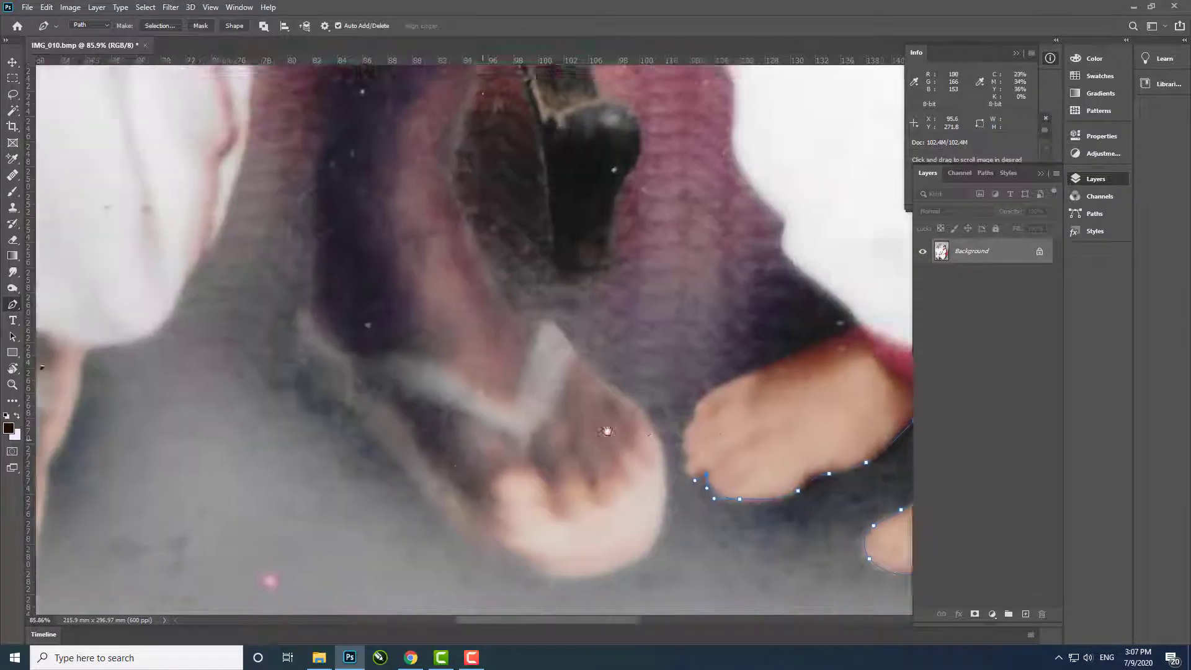
scroll(381, 477, up, 3)
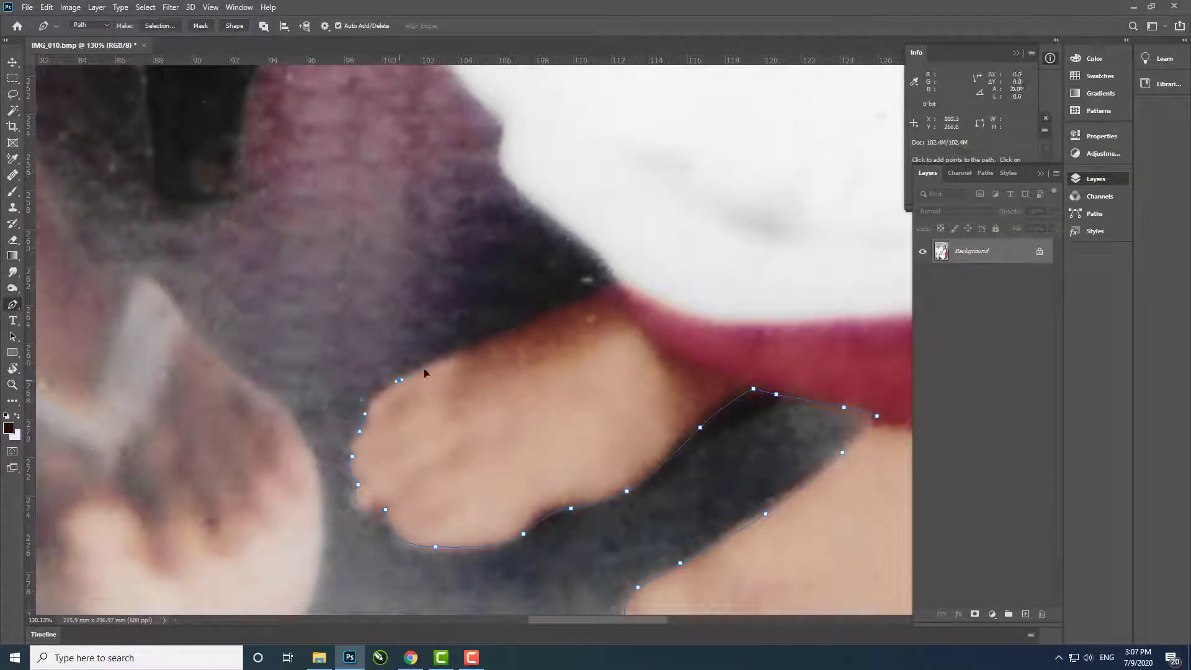
click(601, 282)
drag(614, 283, 614, 556)
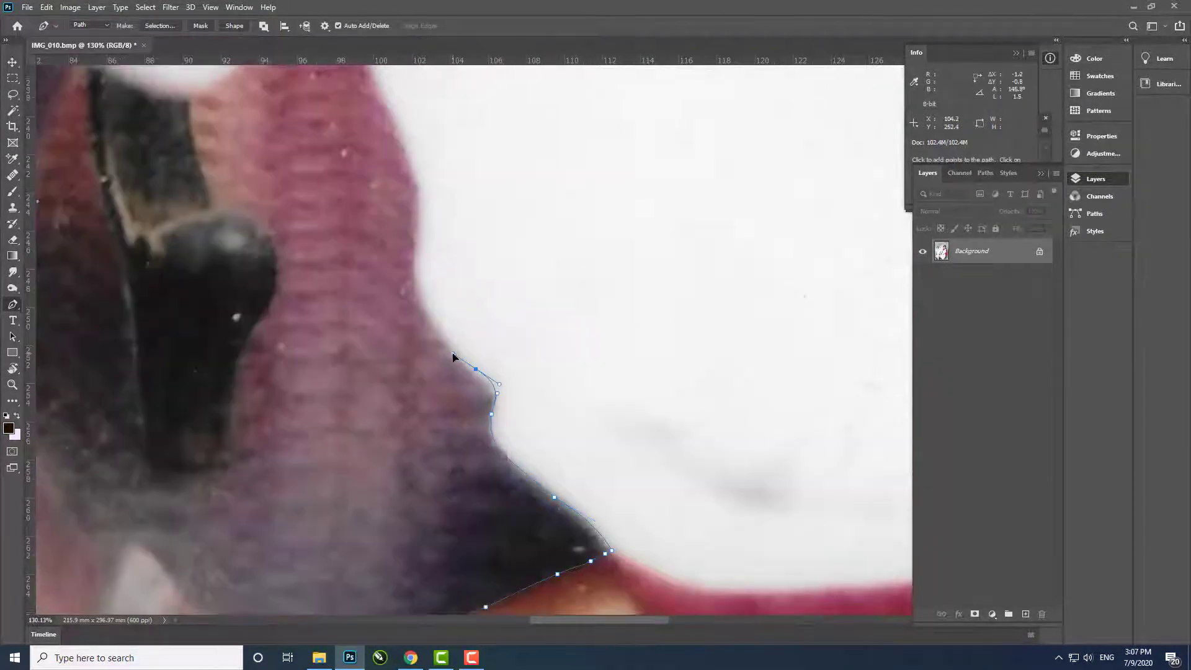
scroll(403, 397, down, 2)
scroll(434, 372, down, 3)
scroll(494, 444, up, 3)
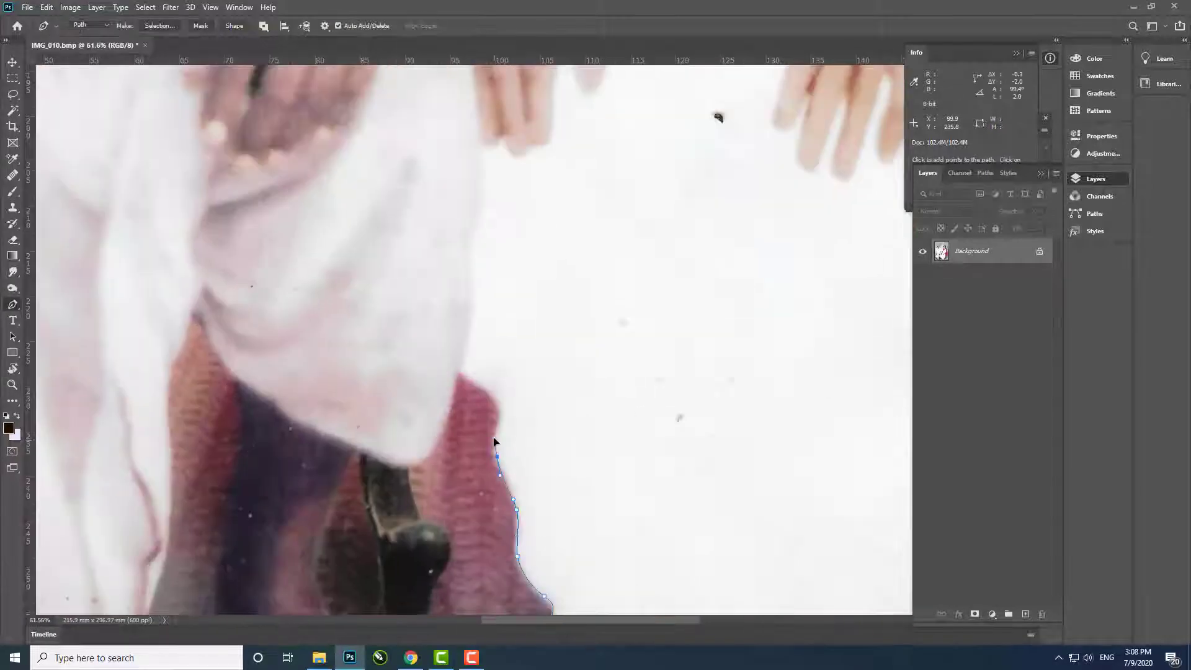
Extend the path around the sandal and shoe and up the foot's left edge
click(441, 437)
drag(442, 439, 527, 272)
scroll(471, 406, down, 2)
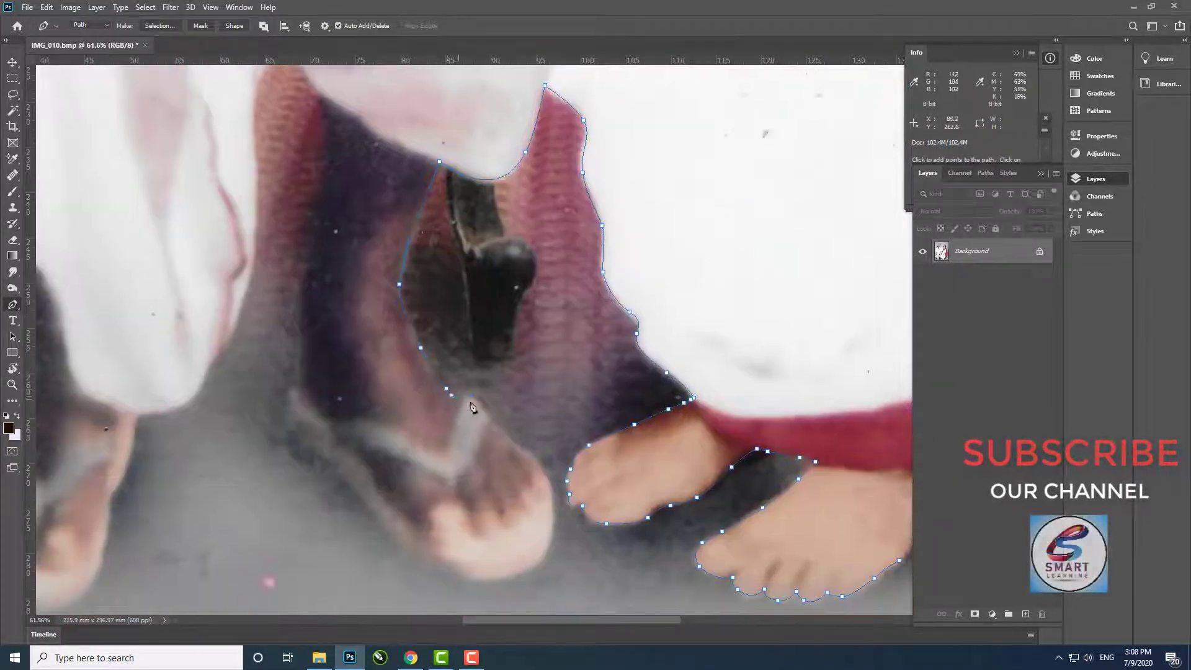
click(473, 398)
scroll(505, 438, up, 2)
scroll(491, 345, up, 1)
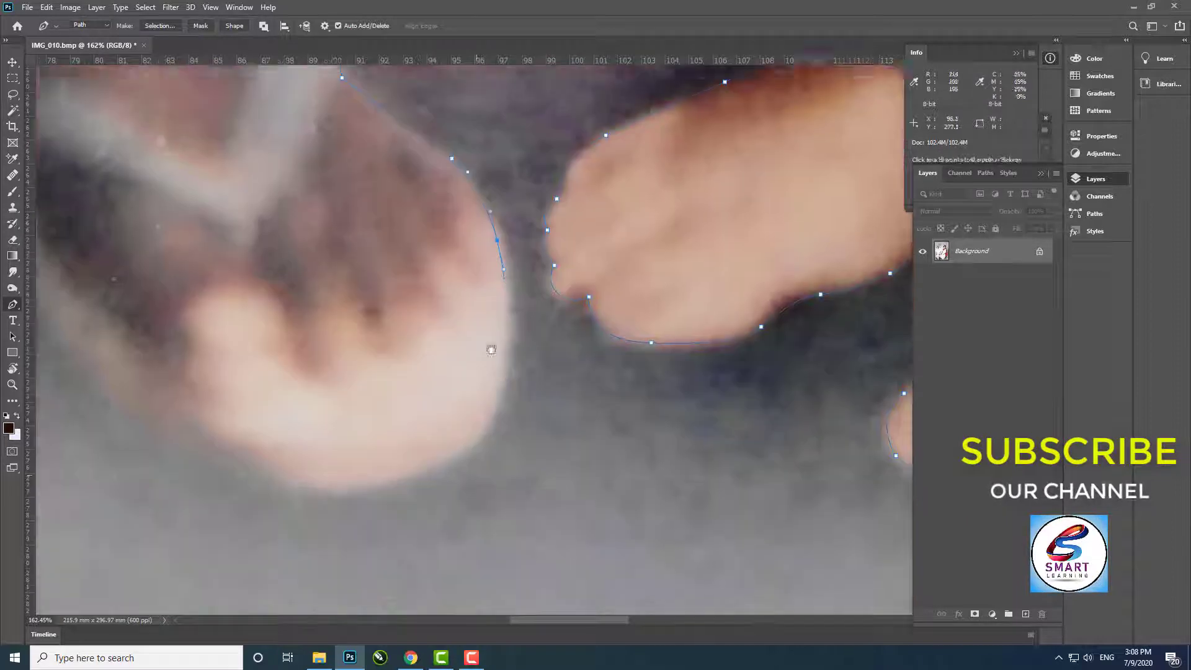
click(403, 467)
scroll(339, 493, down, 3)
scroll(564, 417, up, 1)
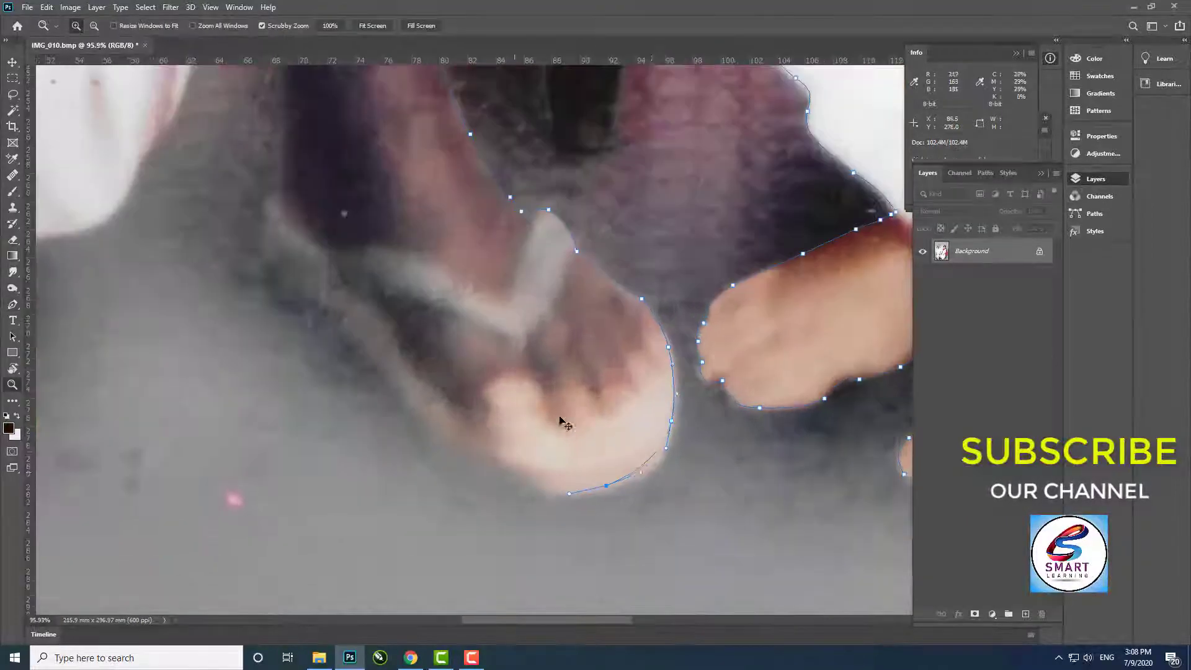
click(356, 337)
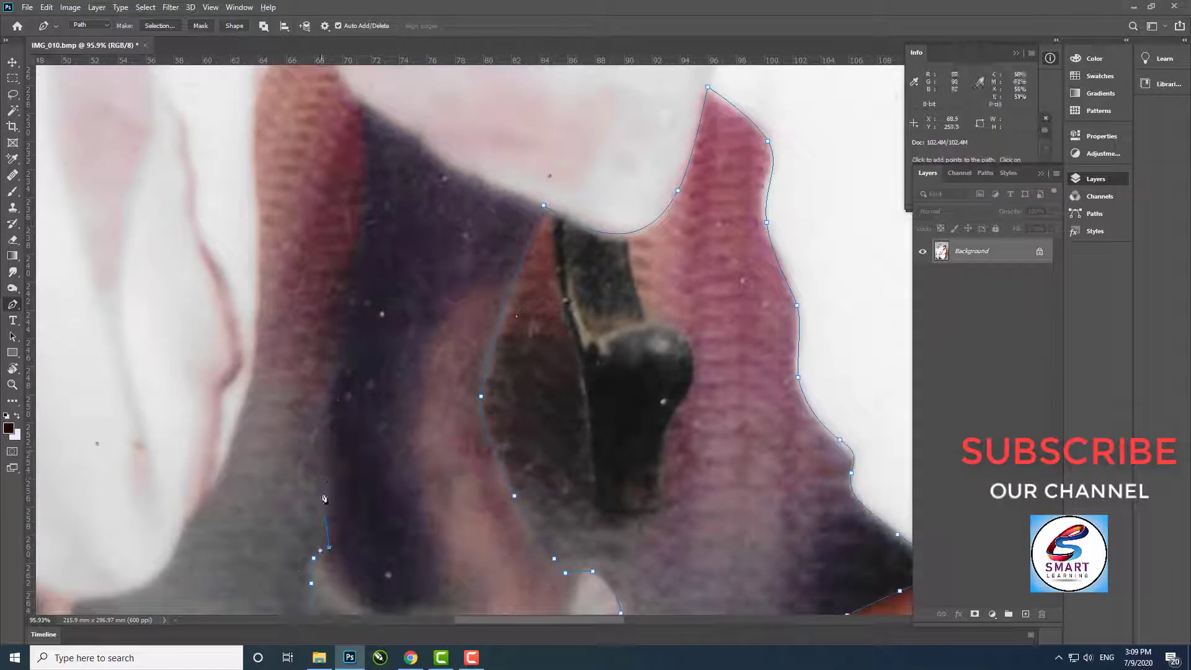
click(339, 355)
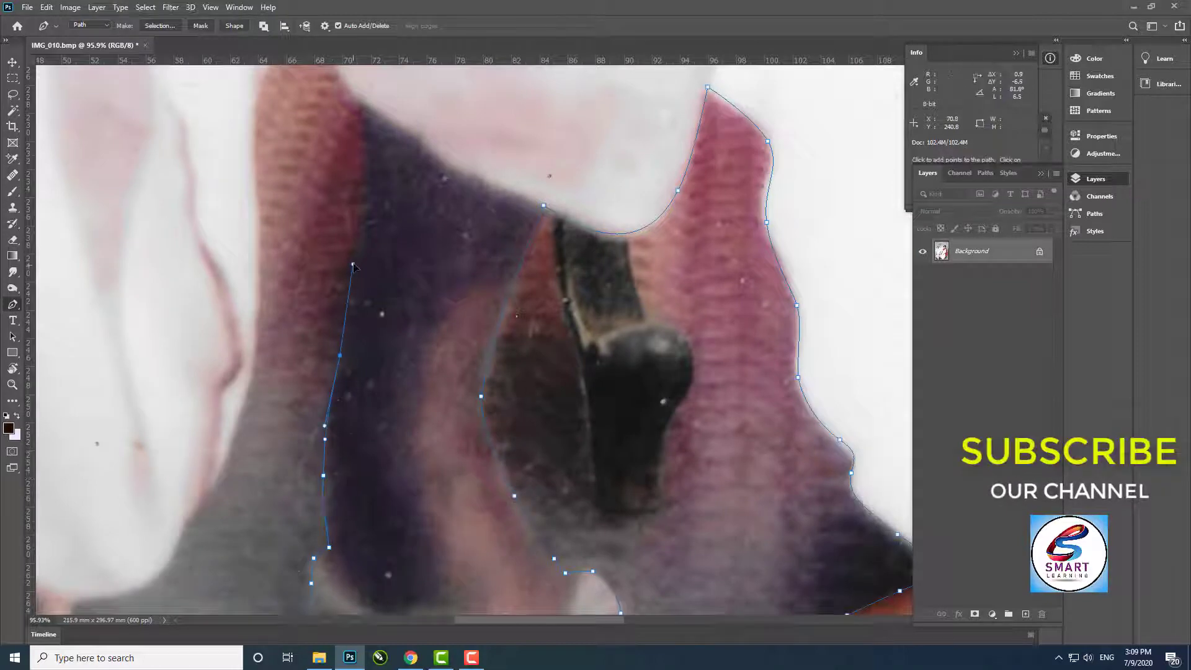
scroll(347, 348, up, 2)
click(406, 307)
scroll(403, 297, up, 2)
Curve the path down the white cloth's edge to the lower leg and foot
drag(386, 274, 362, 214)
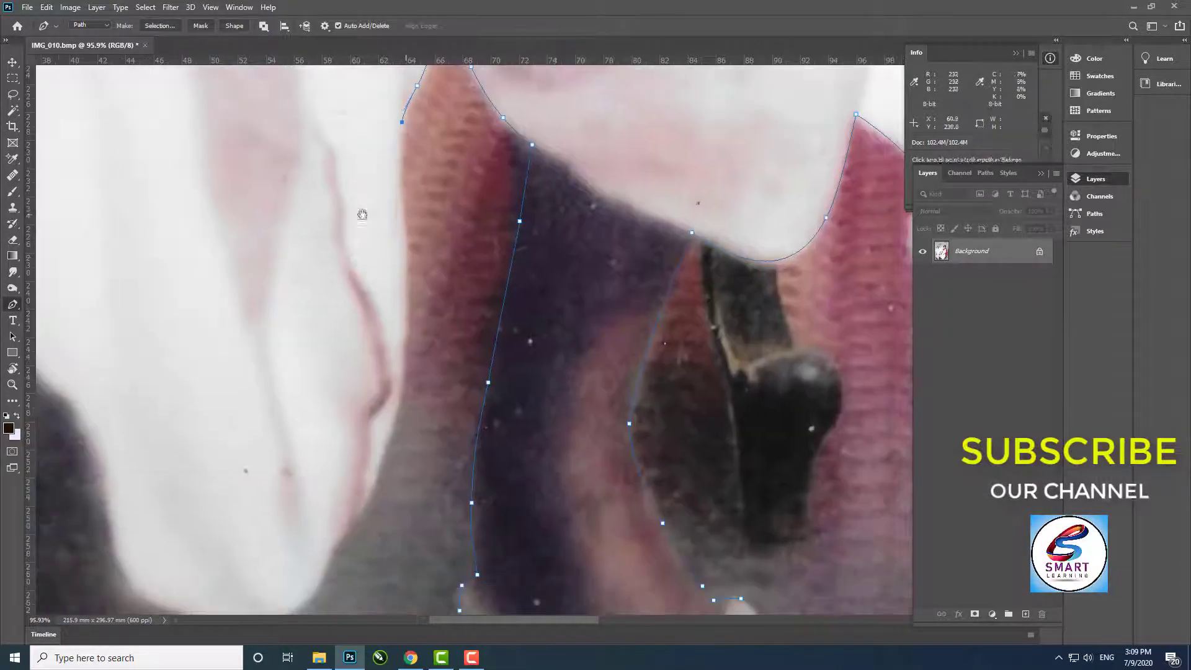
drag(412, 335, 493, 199)
click(480, 245)
click(448, 353)
click(418, 403)
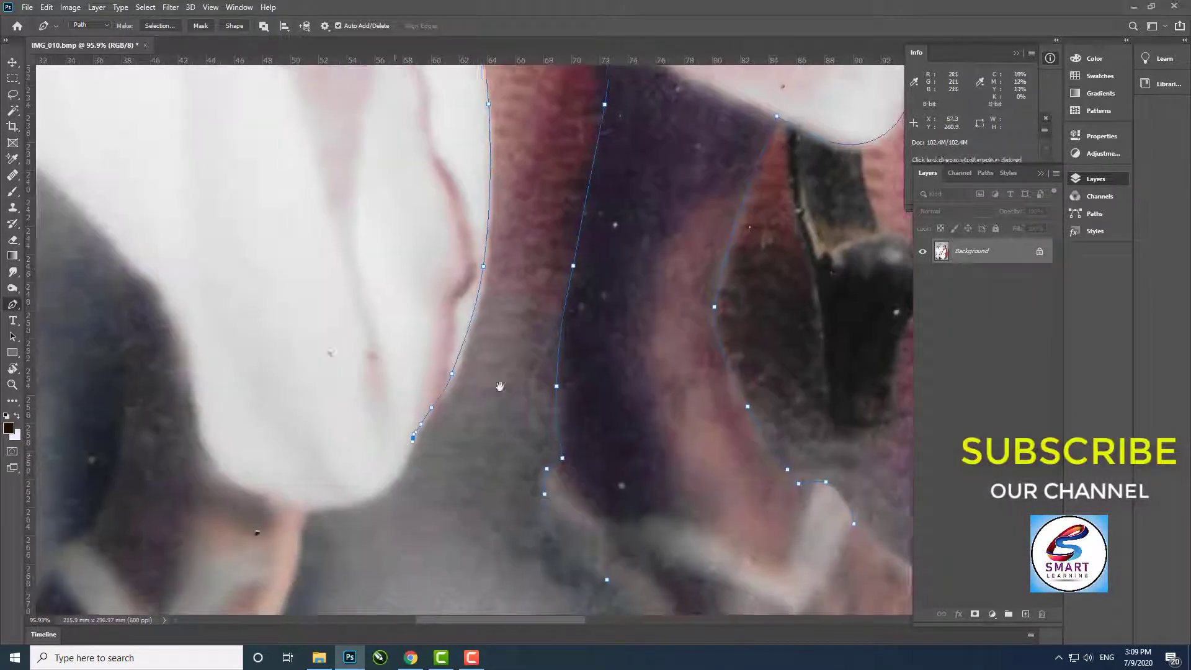
drag(418, 403, 635, 310)
click(603, 368)
click(521, 393)
drag(521, 393, 580, 132)
click(569, 264)
Place curved points around the man's toe and bring his side into view
drag(559, 279, 583, 248)
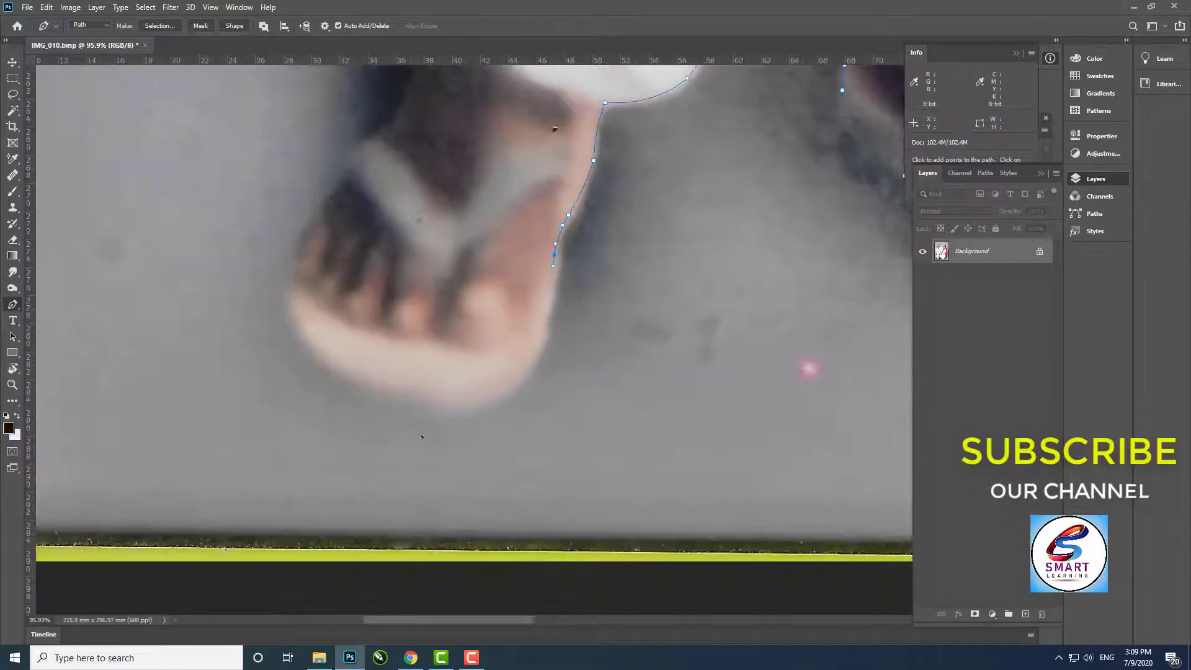
drag(533, 367, 510, 393)
drag(479, 354, 627, 340)
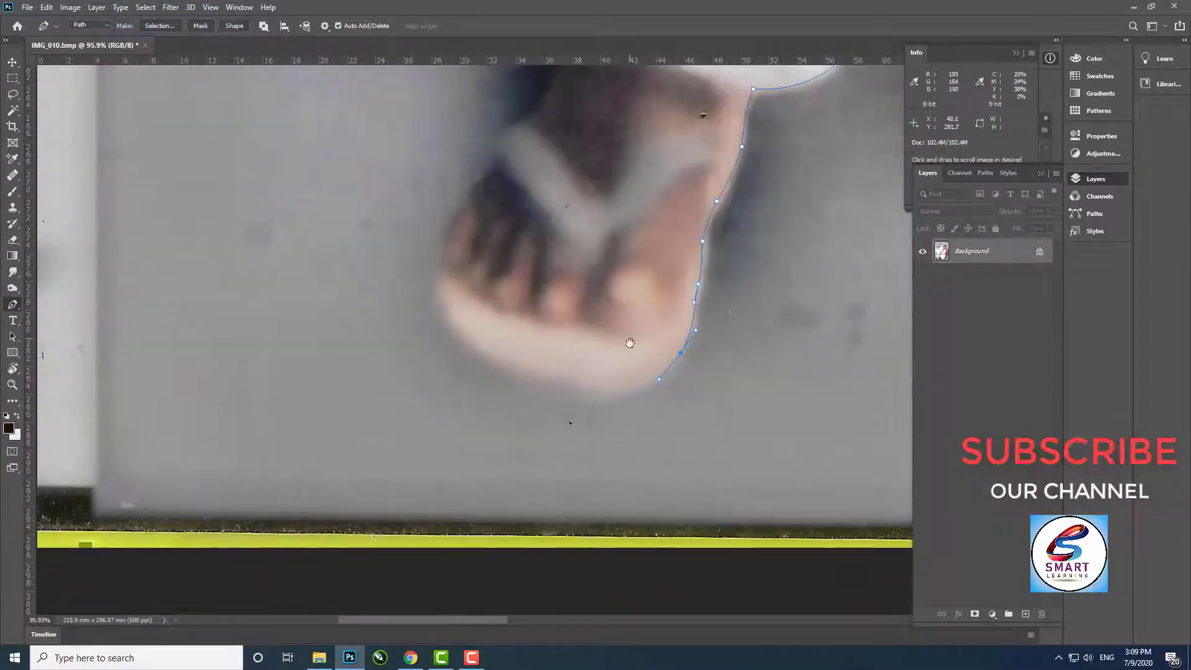
drag(569, 382, 505, 363)
drag(499, 158, 554, 440)
Zoom out and continue the path up the man's left side and under his sleeve
key(z)
alt+click(532, 349)
key(p)
drag(452, 340, 422, 323)
drag(304, 221, 347, 581)
click(332, 558)
drag(365, 469, 371, 440)
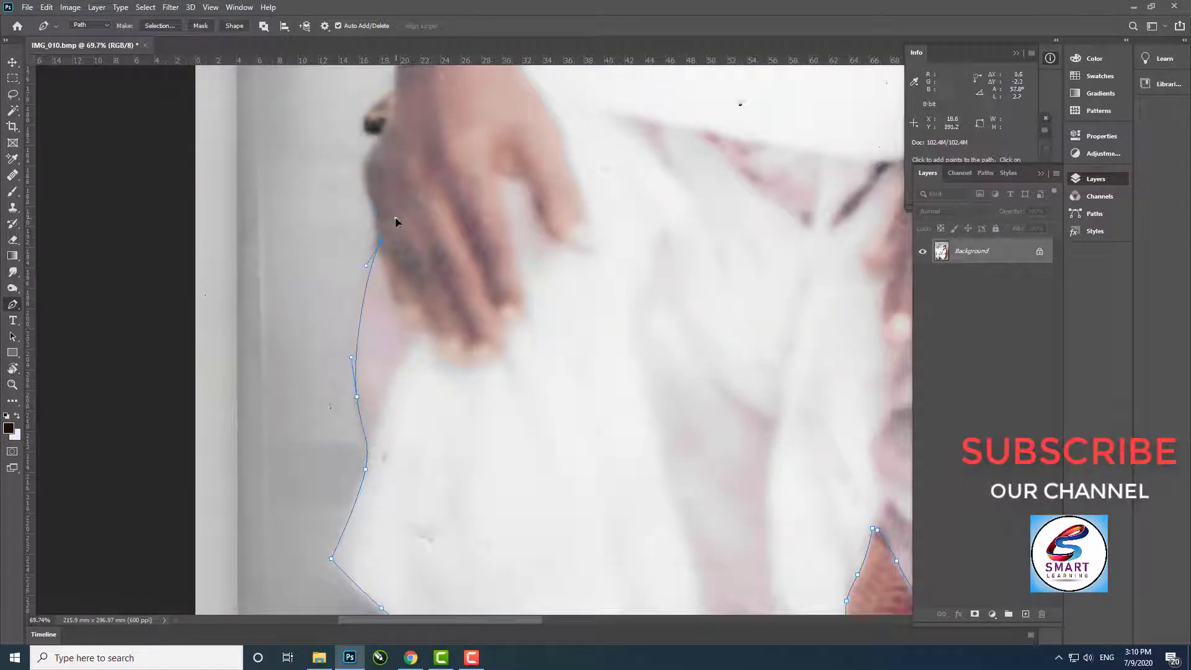
mouse_move(396, 221)
mouse_down()
mouse_move(373, 380)
mouse_move(378, 479)
mouse_move(448, 477)
mouse_up()
click(372, 380)
click(448, 477)
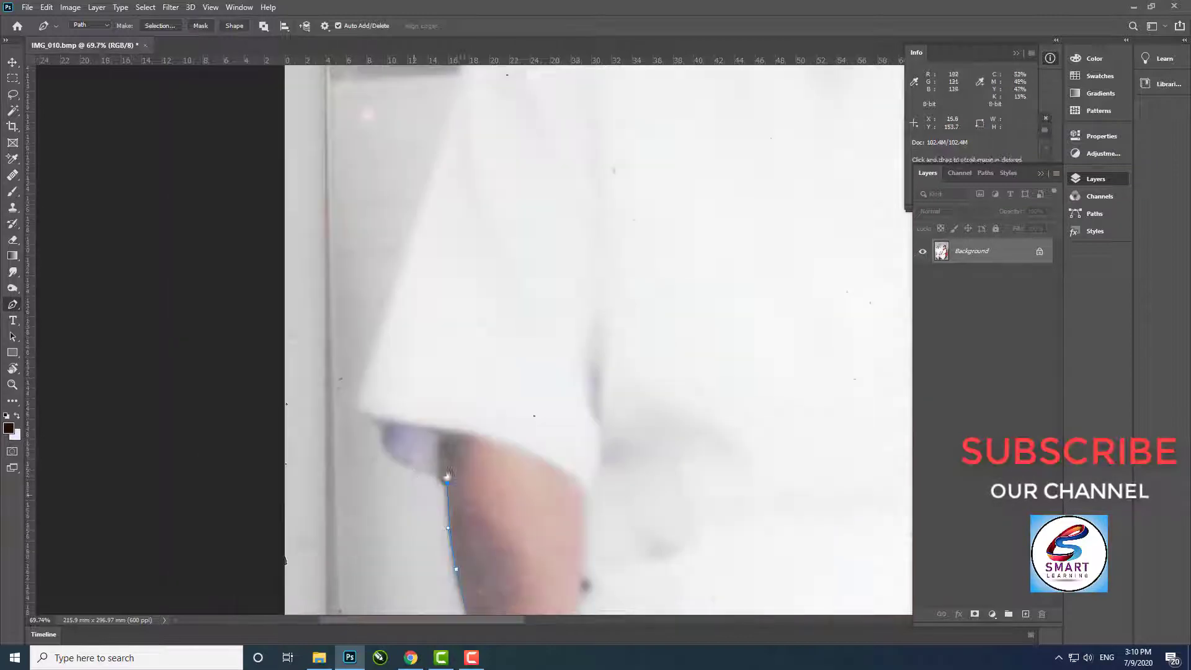
Trace the path along the man's collar, the side of his face and his hairline
mouse_move(386, 319)
mouse_down()
mouse_move(404, 399)
mouse_move(370, 406)
mouse_up()
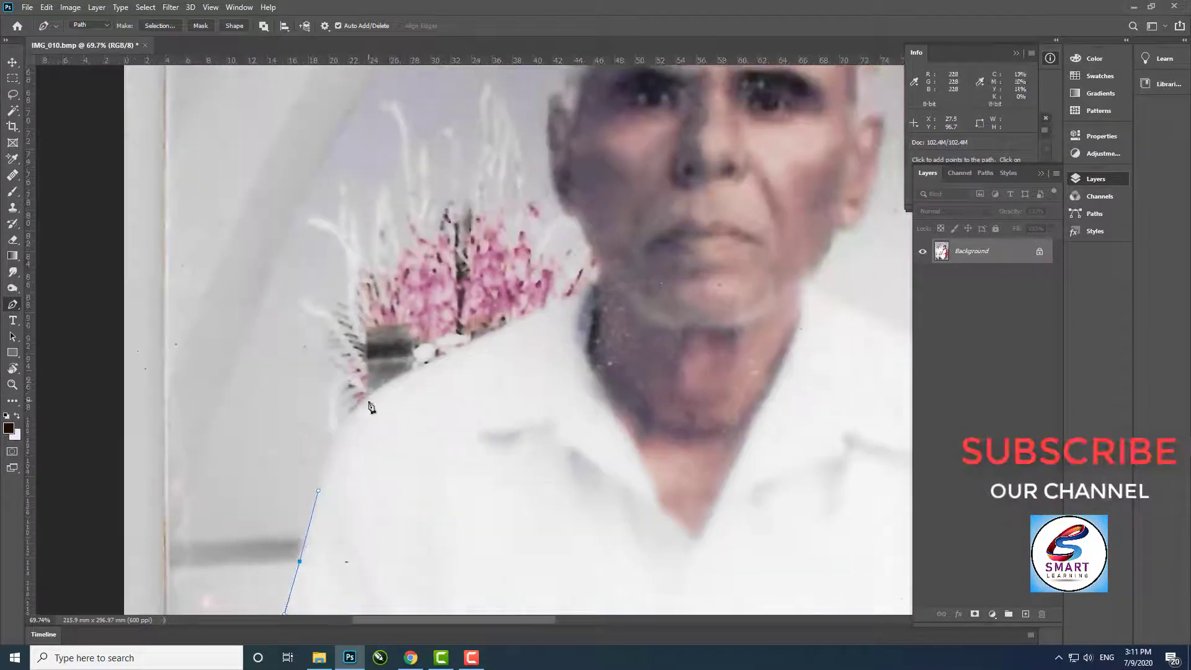
click(522, 324)
click(574, 299)
drag(595, 286, 409, 533)
click(404, 504)
click(388, 468)
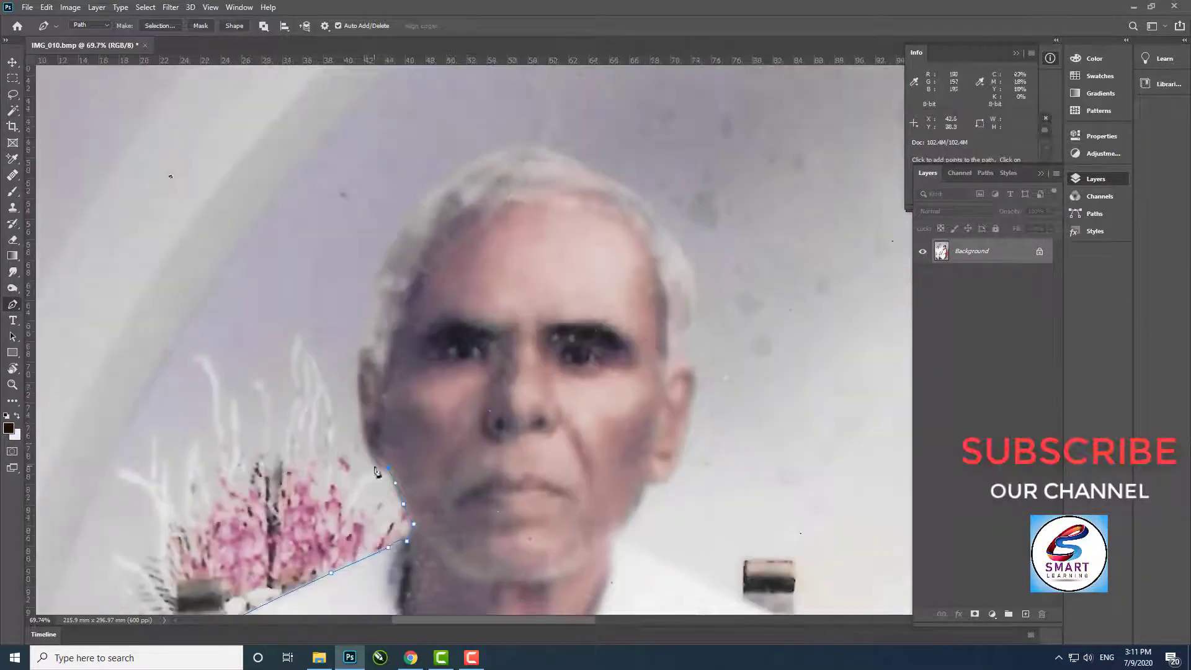
click(372, 345)
click(372, 318)
mouse_move(393, 240)
mouse_down()
mouse_move(258, 346)
mouse_move(275, 320)
mouse_up()
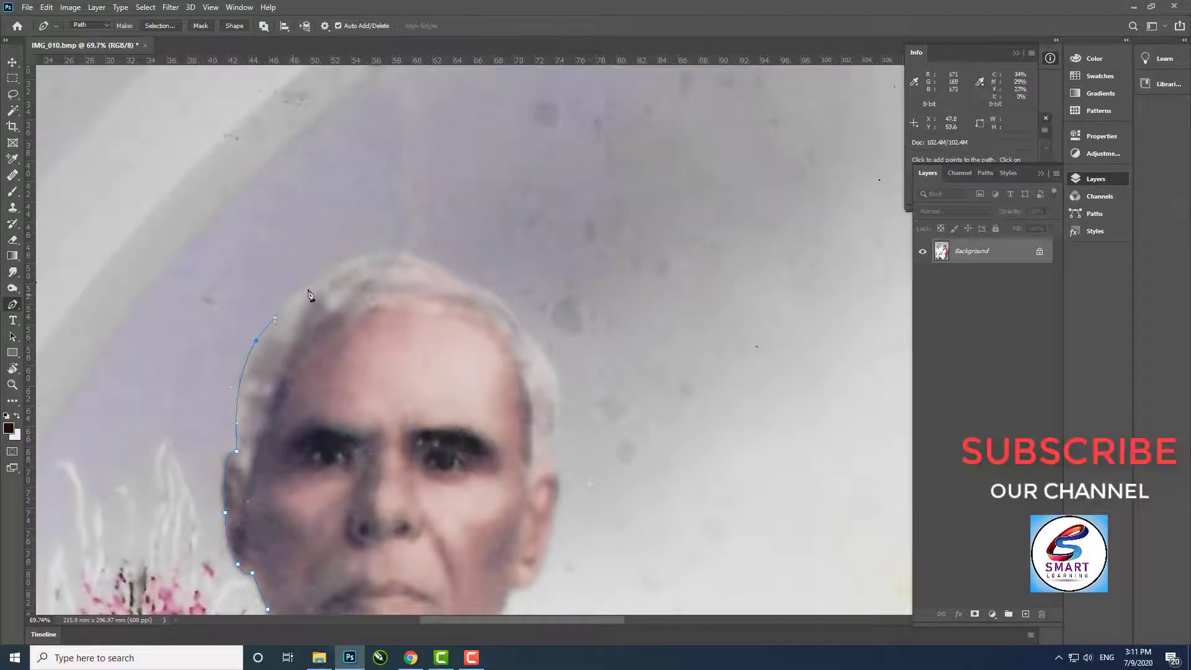
Carry the path over the top of his head and down the right side of his face
click(521, 321)
click(543, 351)
drag(544, 351, 429, 204)
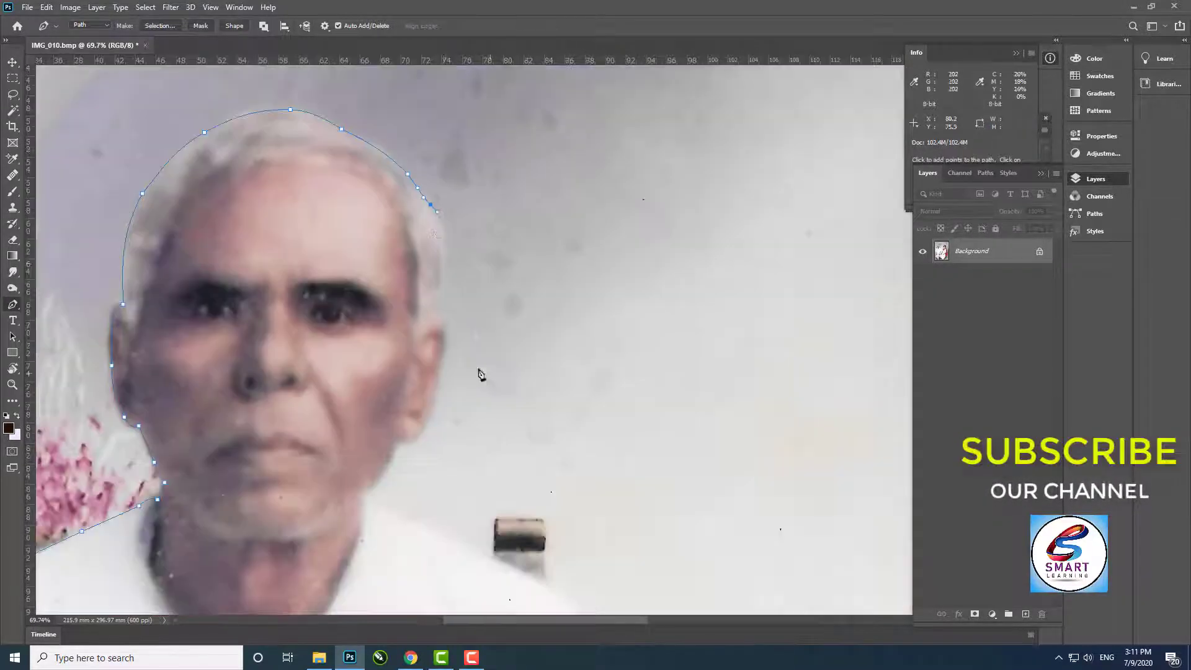
click(444, 268)
click(432, 312)
drag(445, 333, 443, 352)
drag(423, 403, 503, 250)
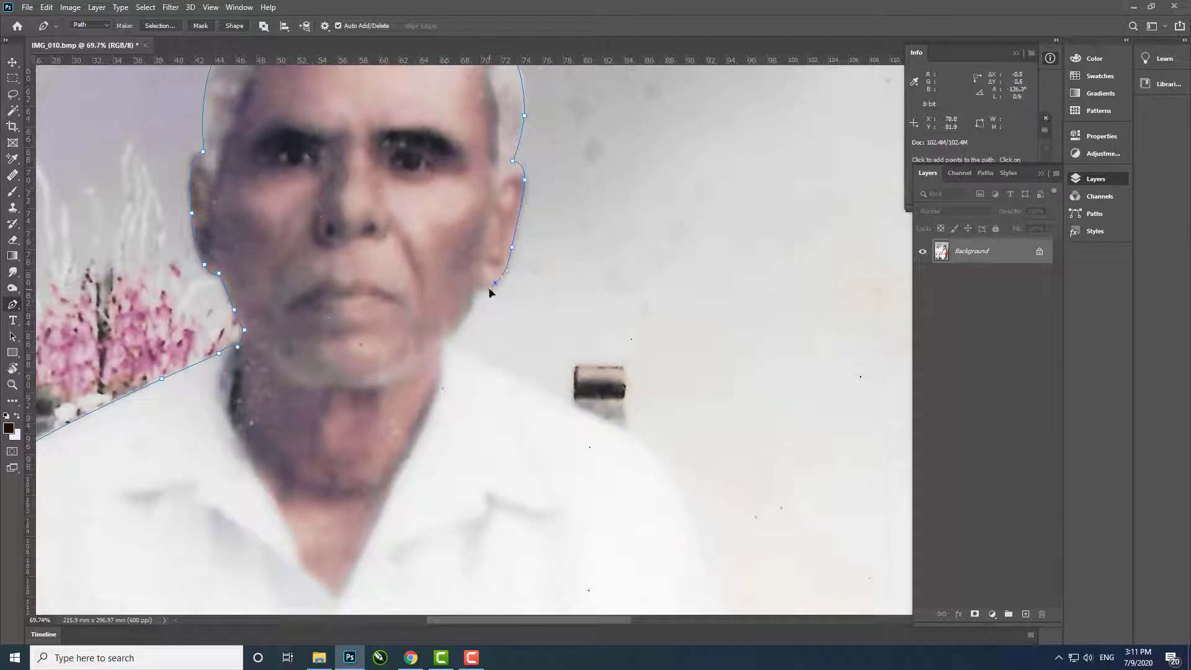
Follow the path down his shoulder and shirt edge to the arm's inner corner
mouse_move(524, 389)
mouse_down()
mouse_move(460, 319)
mouse_move(492, 332)
mouse_up()
click(460, 319)
click(491, 332)
drag(542, 487, 436, 327)
click(434, 323)
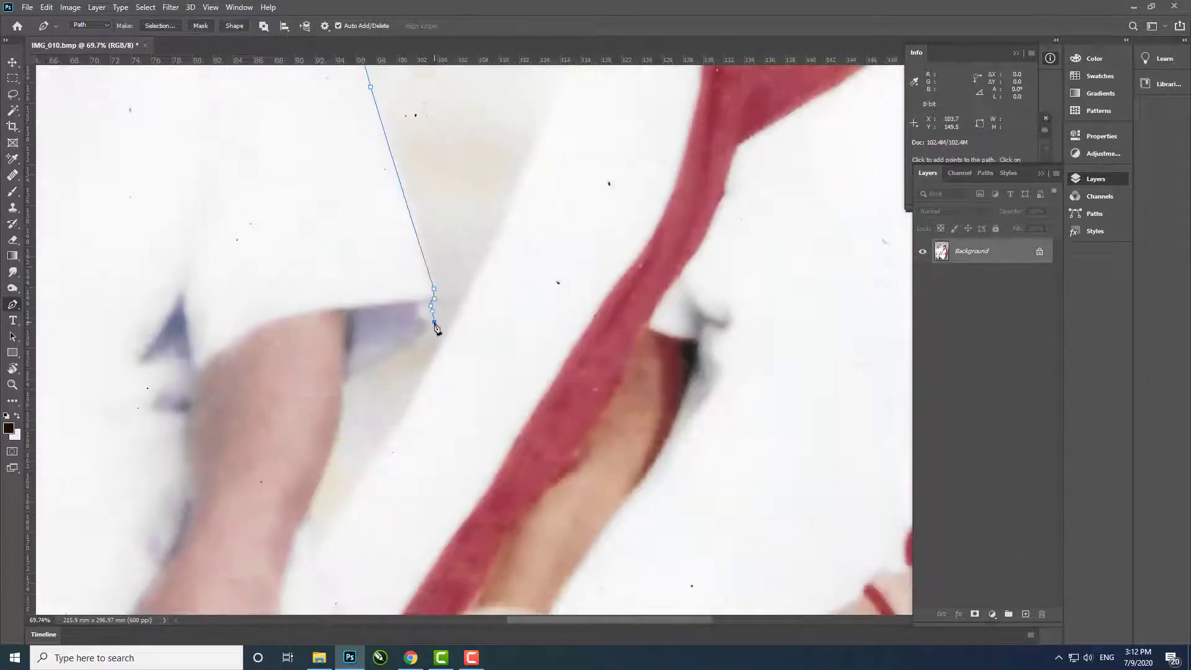
click(345, 387)
drag(345, 387, 389, 441)
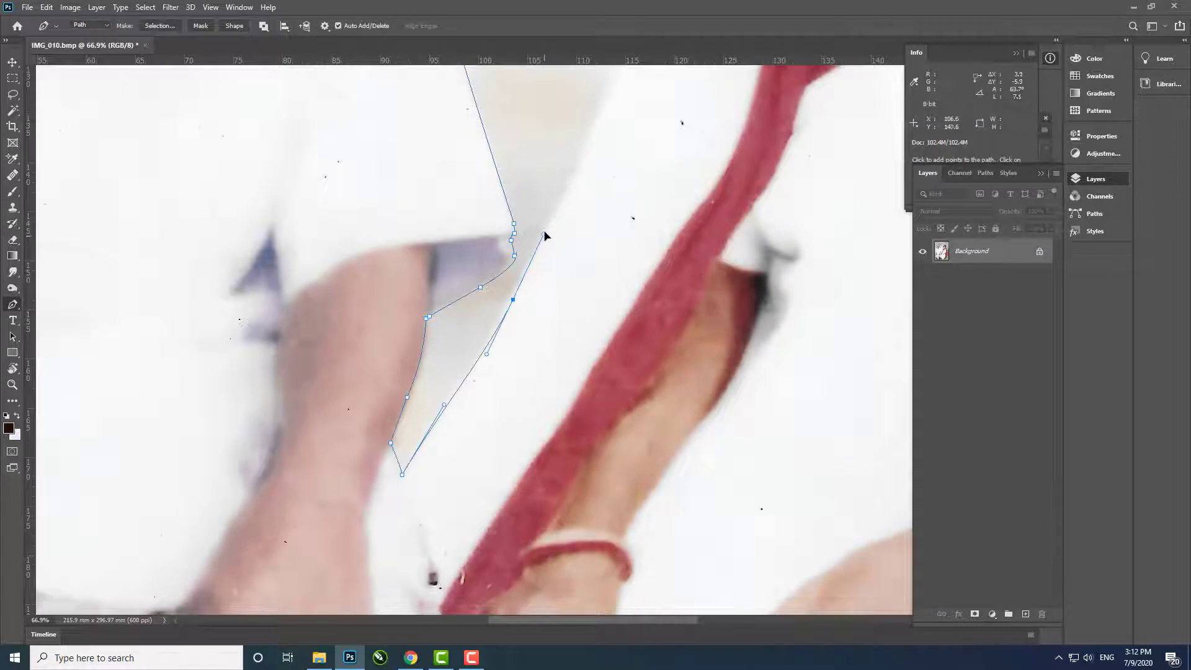
Curve the path over the woman's veil and down toward her saree's right edge
mouse_move(545, 236)
mouse_down()
mouse_move(428, 266)
mouse_move(420, 226)
mouse_move(301, 292)
mouse_up()
click(289, 360)
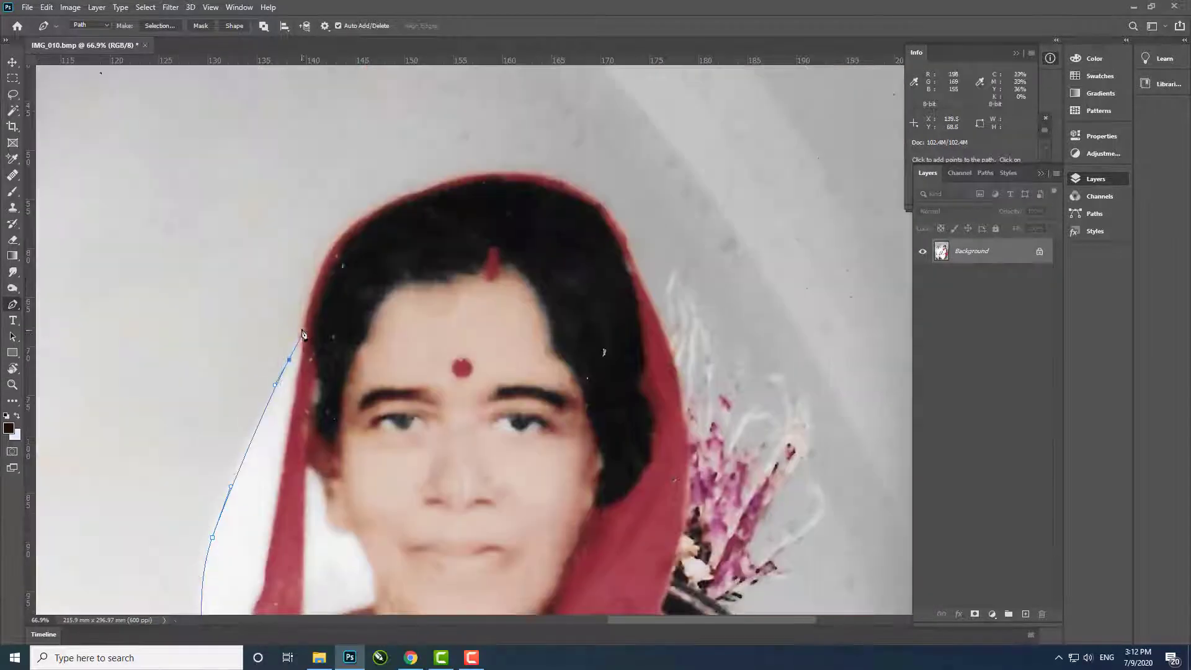
click(302, 332)
drag(302, 332, 191, 453)
click(214, 377)
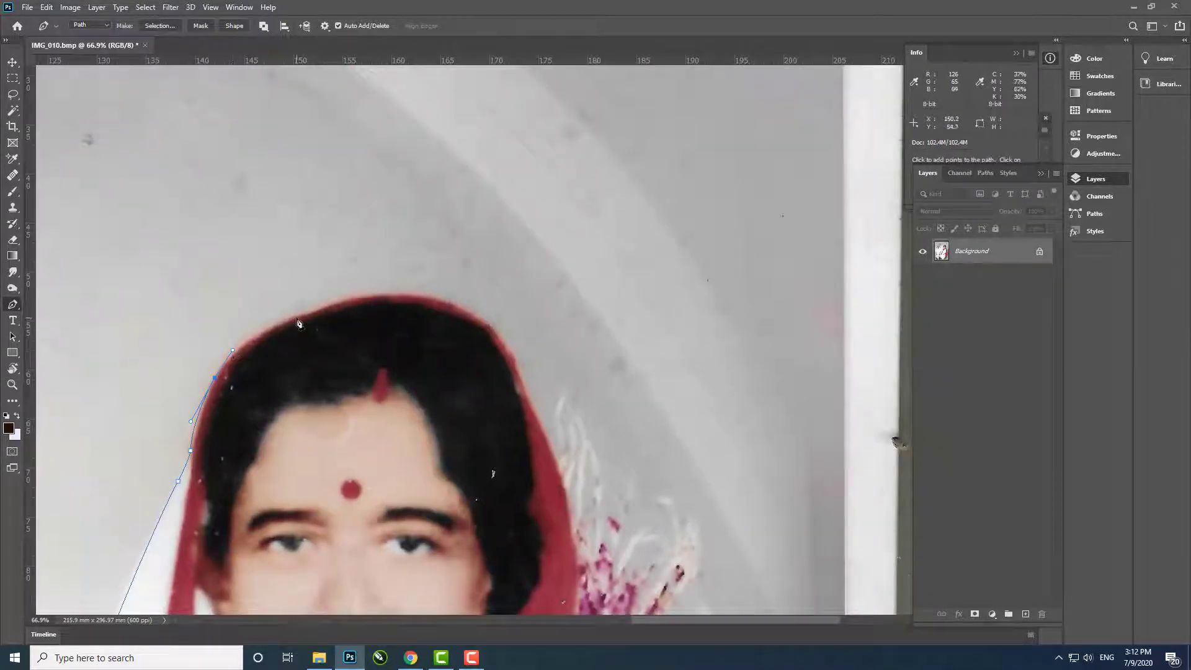
drag(452, 444, 428, 383)
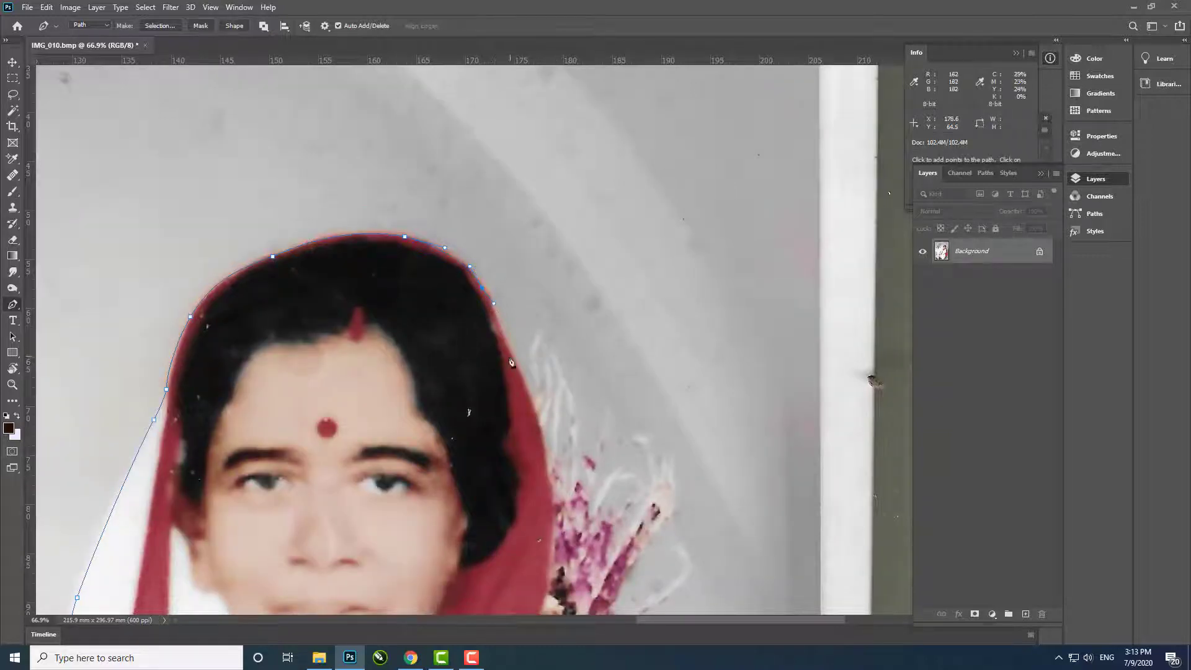
drag(497, 325, 496, 338)
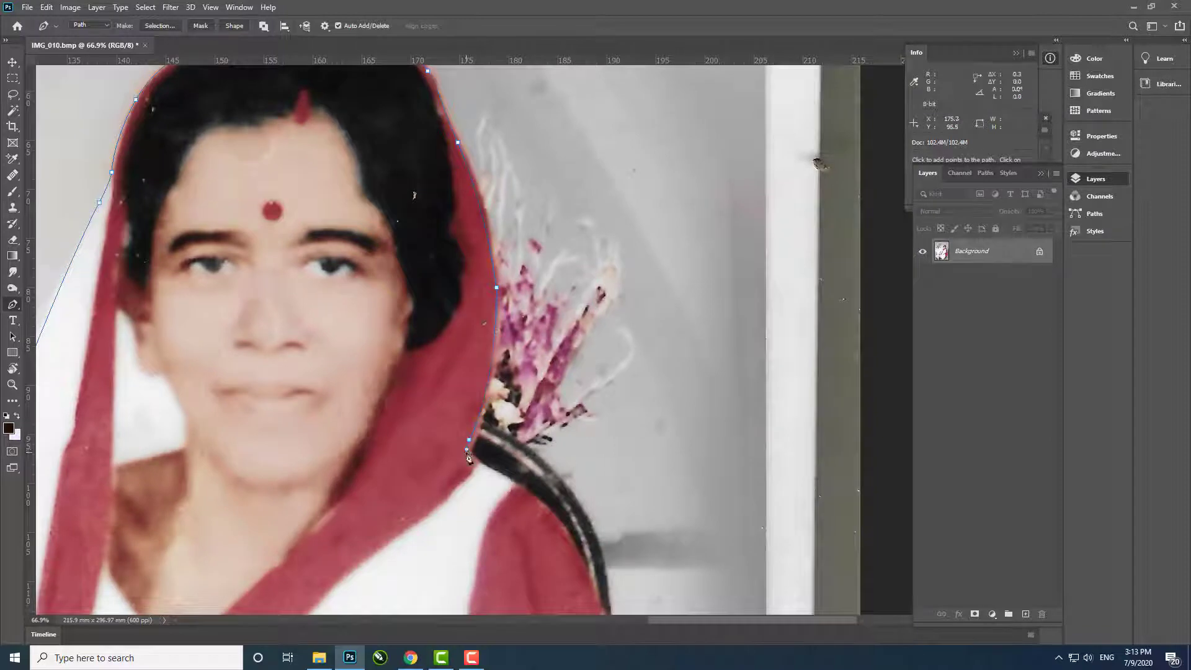
mouse_move(468, 458)
mouse_down()
mouse_move(319, 240)
mouse_move(403, 254)
mouse_up()
drag(461, 347, 413, 158)
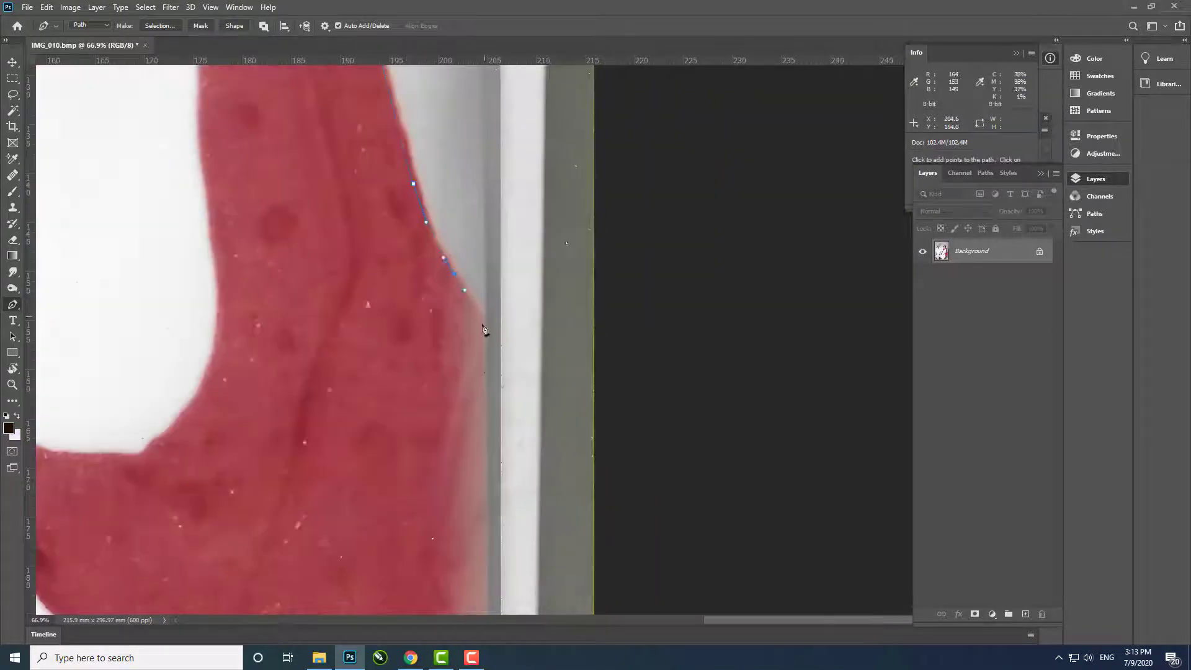
scroll(485, 329, down, 5)
scroll(487, 246, up, 3)
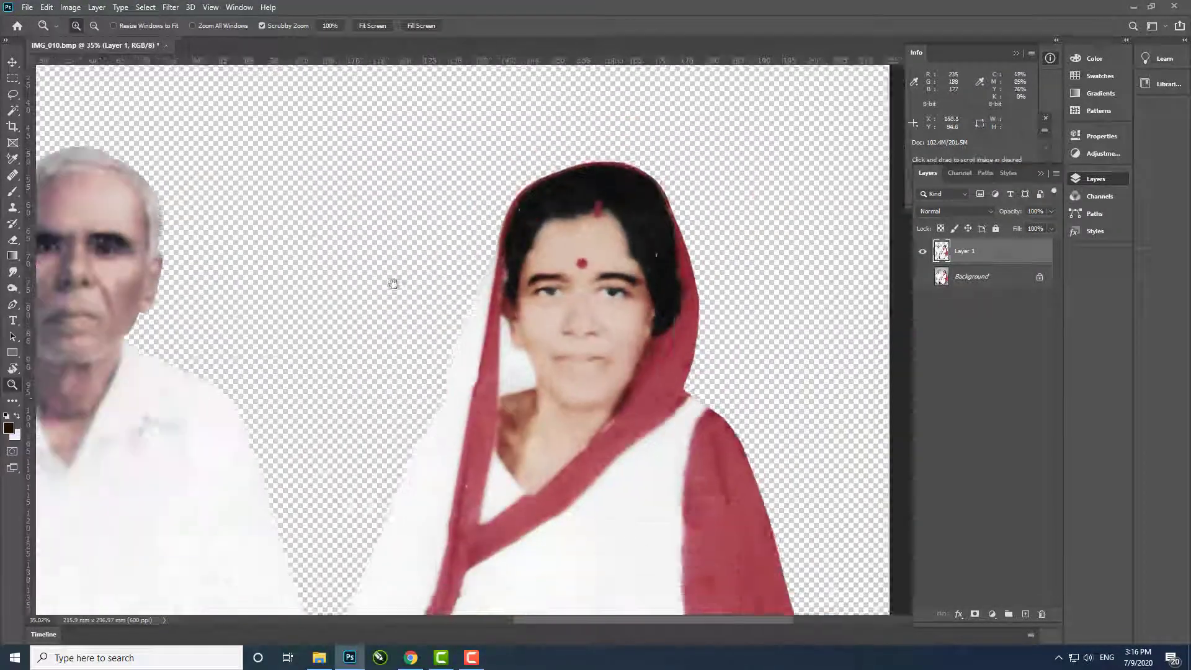
Duplicate Layer 1 with Ctrl+J and zoom in closely on the woman's forehead
key(ctrl+j)
scroll(558, 280, up, 3)
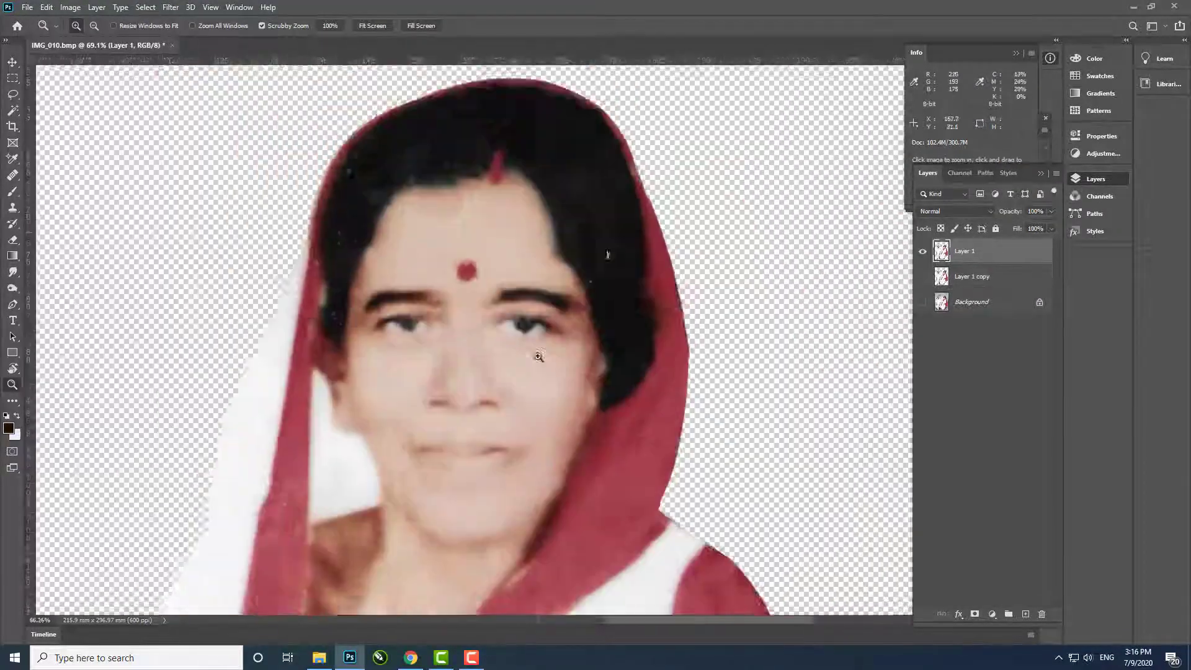
scroll(558, 248, up, 3)
right_click(12, 175)
click(87, 177)
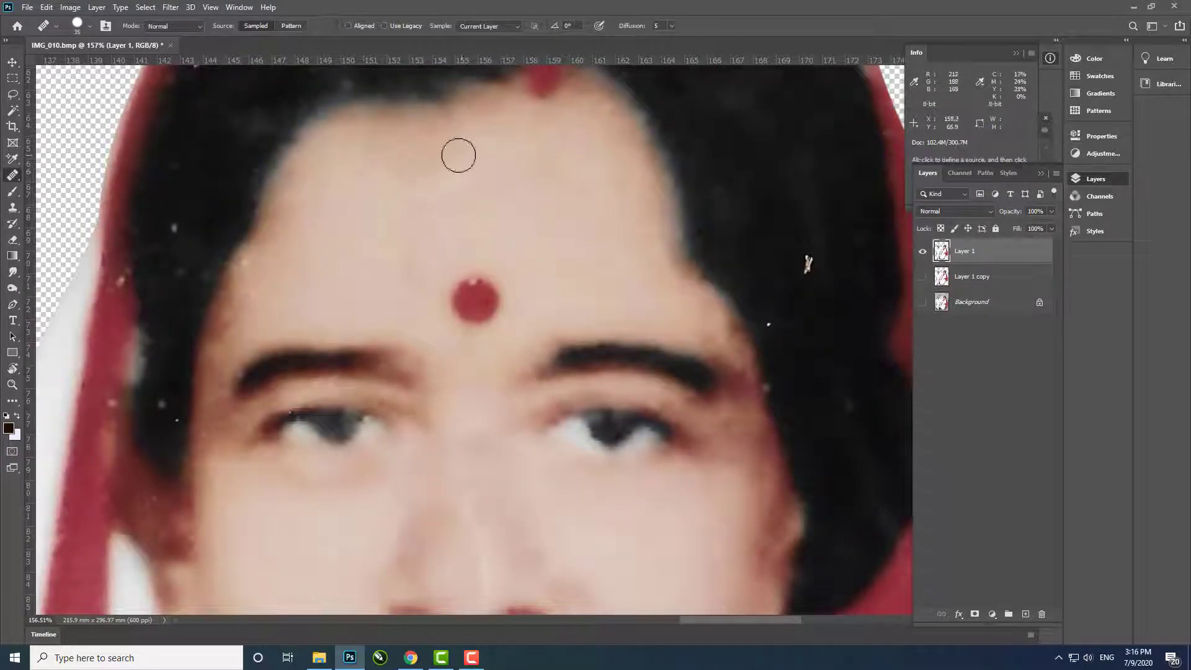
Patch the forehead specks and the blemishes near the chin with clean skin
key(shift+j)
drag(372, 143, 375, 146)
key(ctrl+d)
mouse_move(478, 176)
mouse_down()
mouse_move(527, 146)
mouse_move(521, 134)
mouse_up()
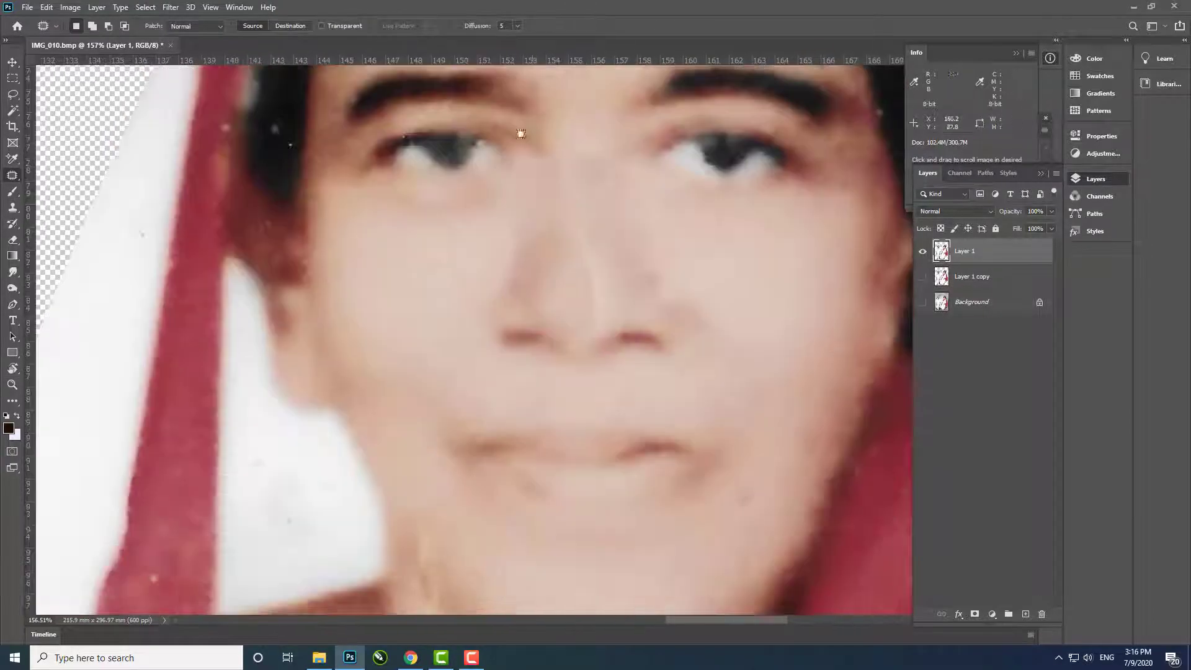
drag(642, 258, 616, 59)
mouse_move(390, 321)
mouse_down()
mouse_move(390, 356)
mouse_move(356, 270)
mouse_up()
key(ctrl+d)
mouse_move(397, 346)
mouse_down()
mouse_move(393, 258)
mouse_move(207, 277)
mouse_move(238, 404)
mouse_up()
key(ctrl+d)
Pan across the chin, nose, forehead and eyes to check for remaining spots
drag(372, 124, 402, 417)
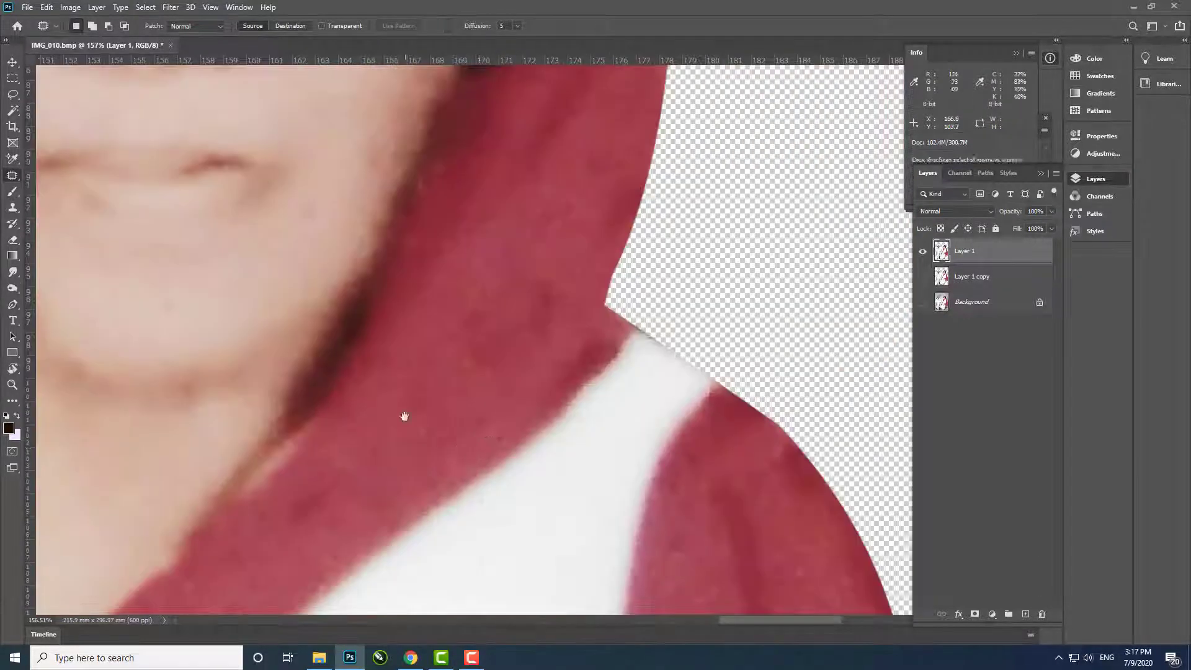
drag(621, 62, 635, 261)
drag(558, 93, 616, 341)
drag(449, 403, 791, 319)
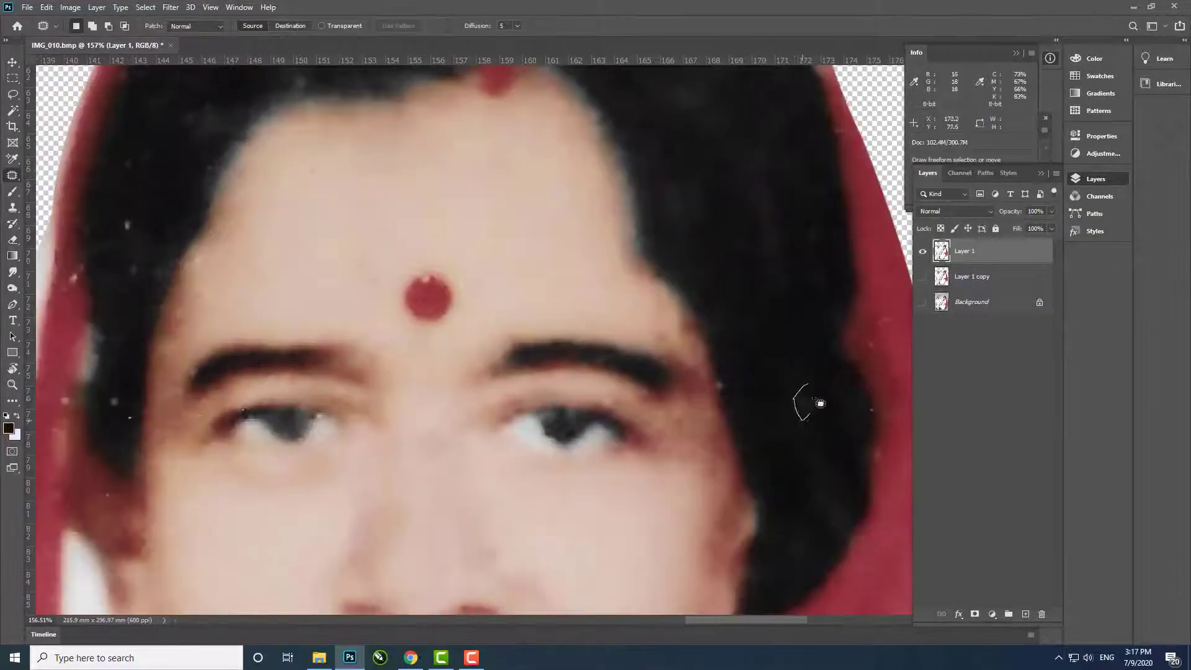
drag(218, 212, 472, 330)
Switch back to the healing brush and move down the neck to the saree over her chest
key(shift+j)
drag(578, 376, 516, 148)
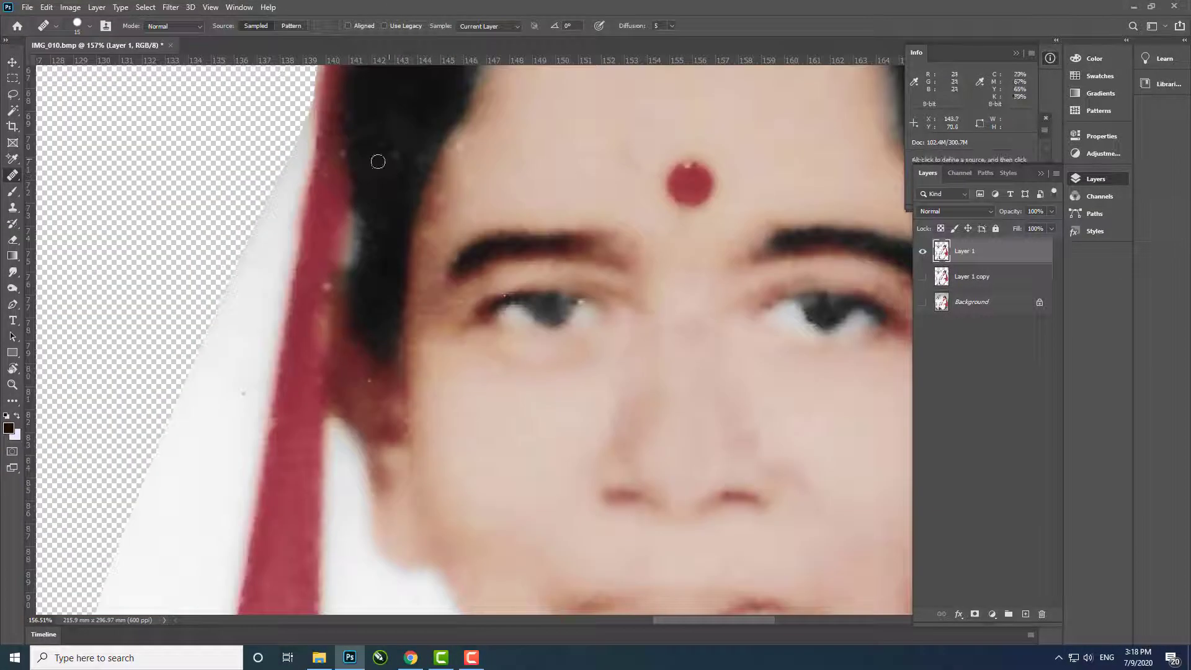
drag(502, 398, 304, 250)
drag(645, 487, 621, 369)
drag(648, 599, 524, 351)
mouse_move(317, 380)
mouse_down()
mouse_move(367, 225)
mouse_move(212, 188)
mouse_up()
mouse_move(372, 425)
mouse_down()
mouse_move(346, 380)
mouse_move(550, 126)
mouse_up()
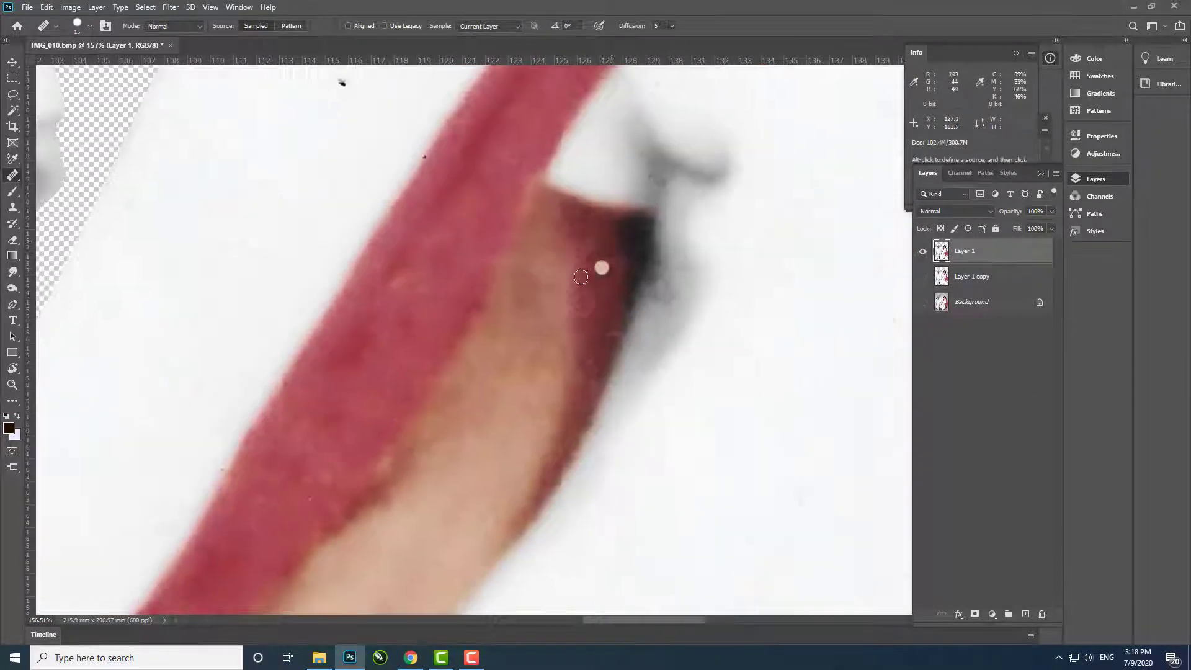
drag(581, 276, 639, 305)
mouse_move(465, 310)
mouse_down()
mouse_move(306, 295)
mouse_move(529, 311)
mouse_move(657, 377)
mouse_move(451, 175)
mouse_up()
Enlarge the healing brush to 30 and sweep it over the saree's sleeve, hands and hem
key(bracketright)
key(bracketright)
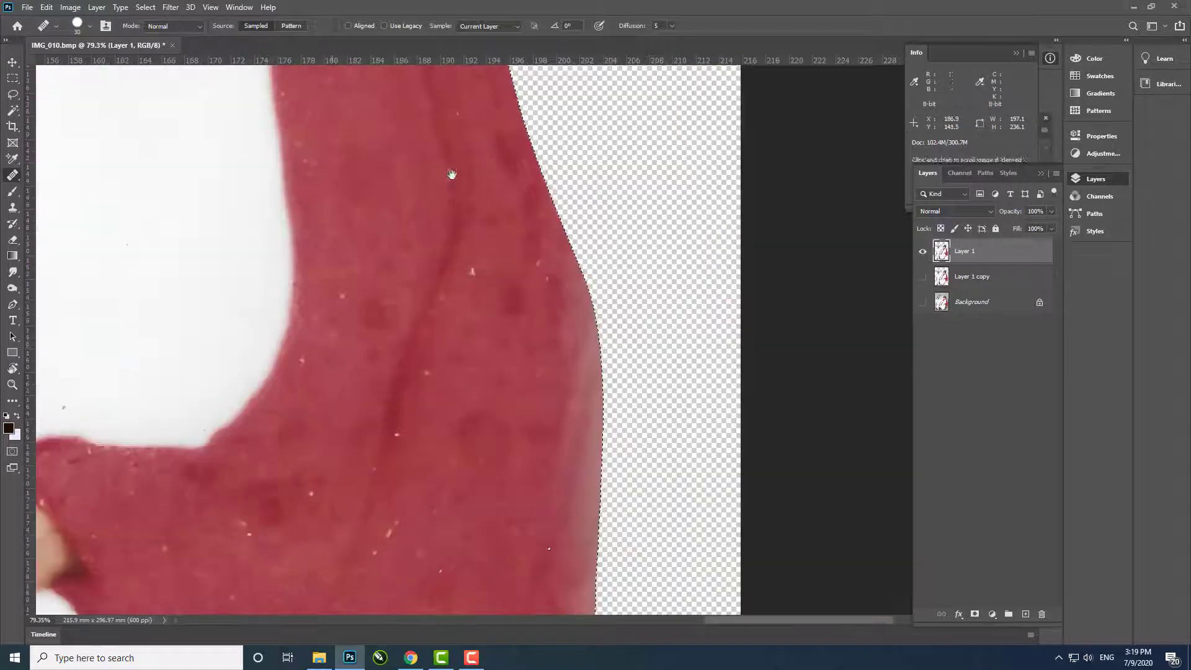
drag(198, 602, 487, 373)
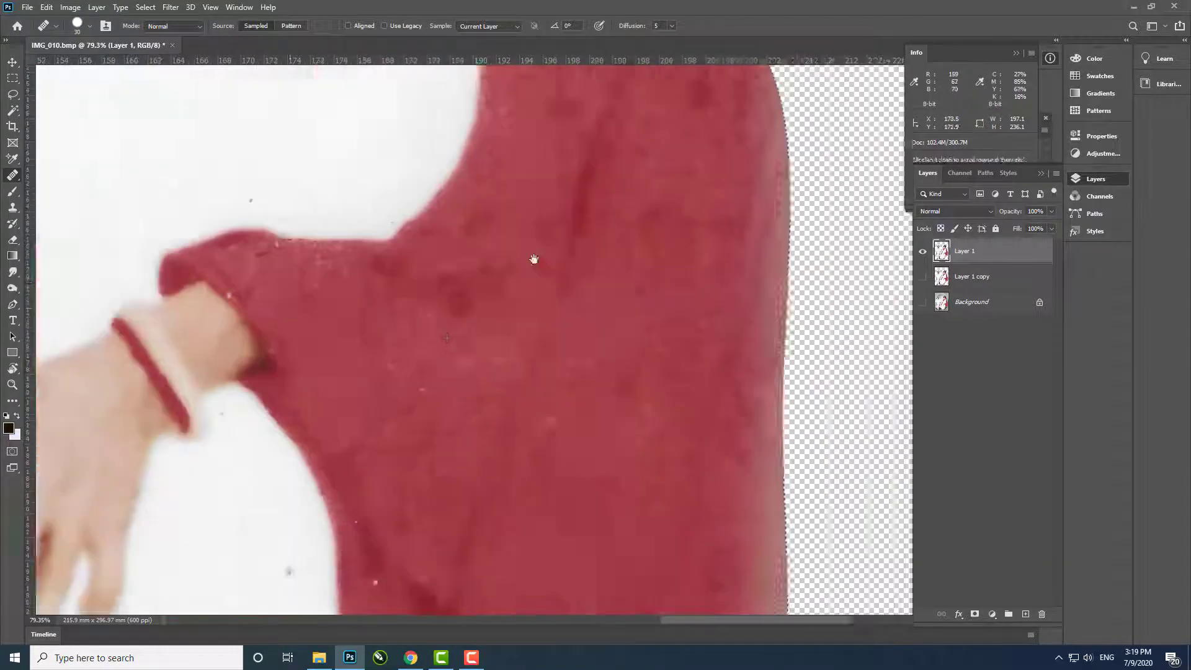
scroll(380, 245, down, 5)
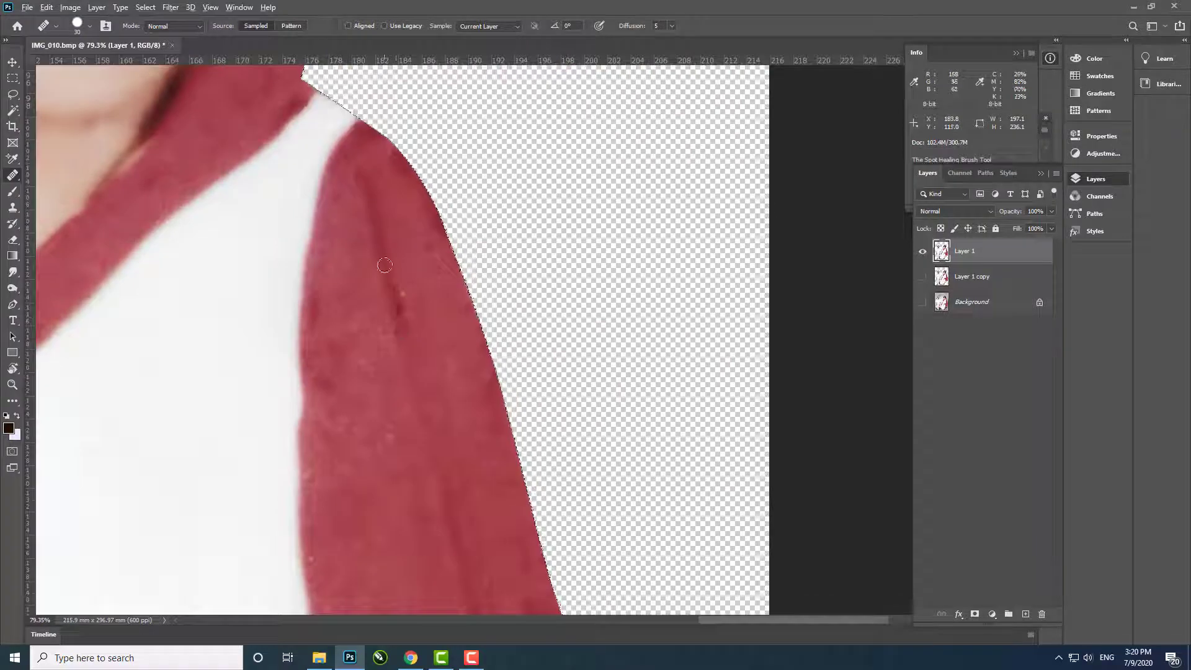
mouse_move(318, 466)
mouse_down()
mouse_move(540, 149)
mouse_move(380, 269)
mouse_up()
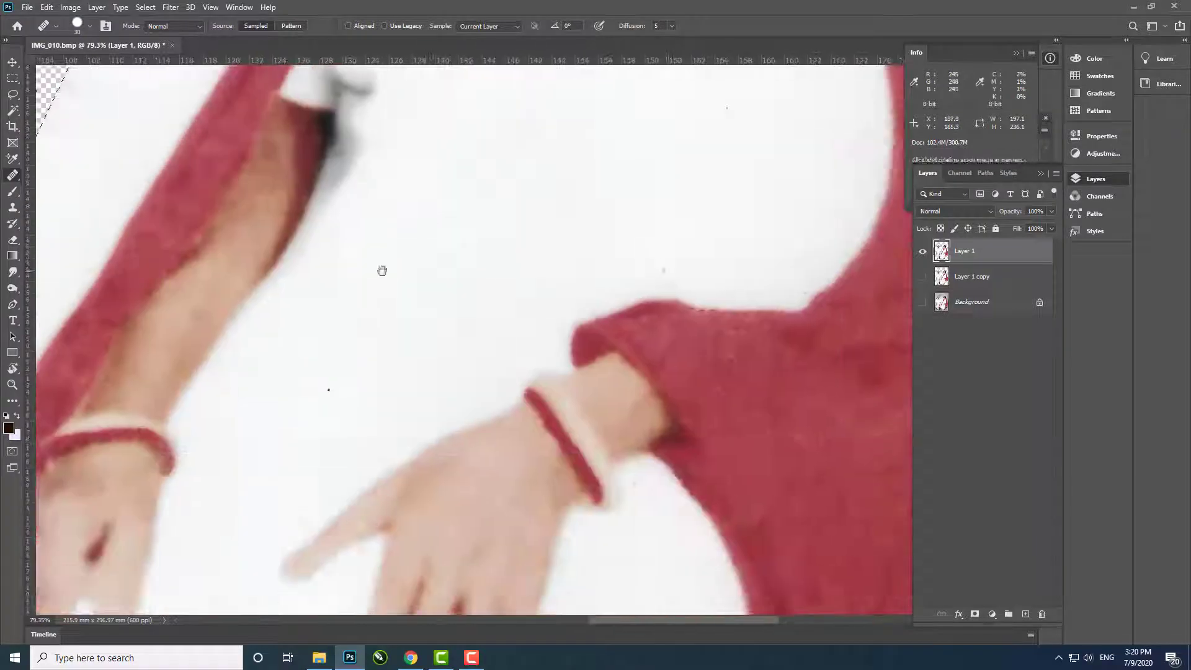
scroll(381, 354, down, 2)
scroll(347, 335, up, 6)
scroll(335, 326, left, 5)
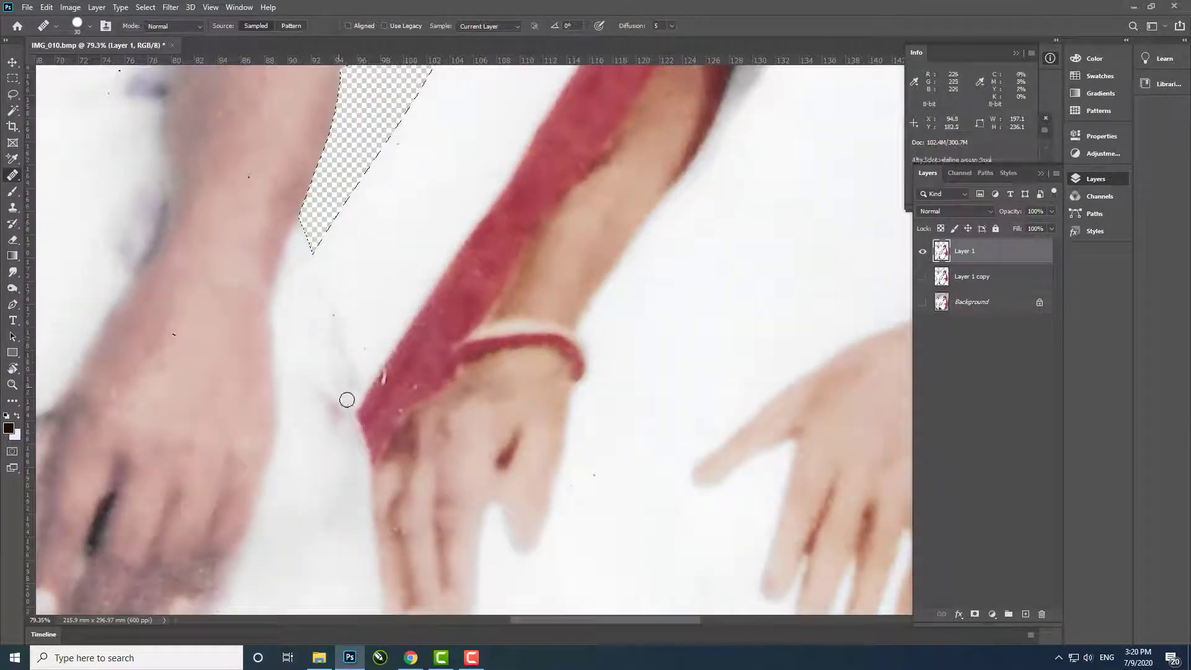
scroll(346, 400, down, 8)
scroll(529, 237, down, 8)
scroll(679, 256, right, 8)
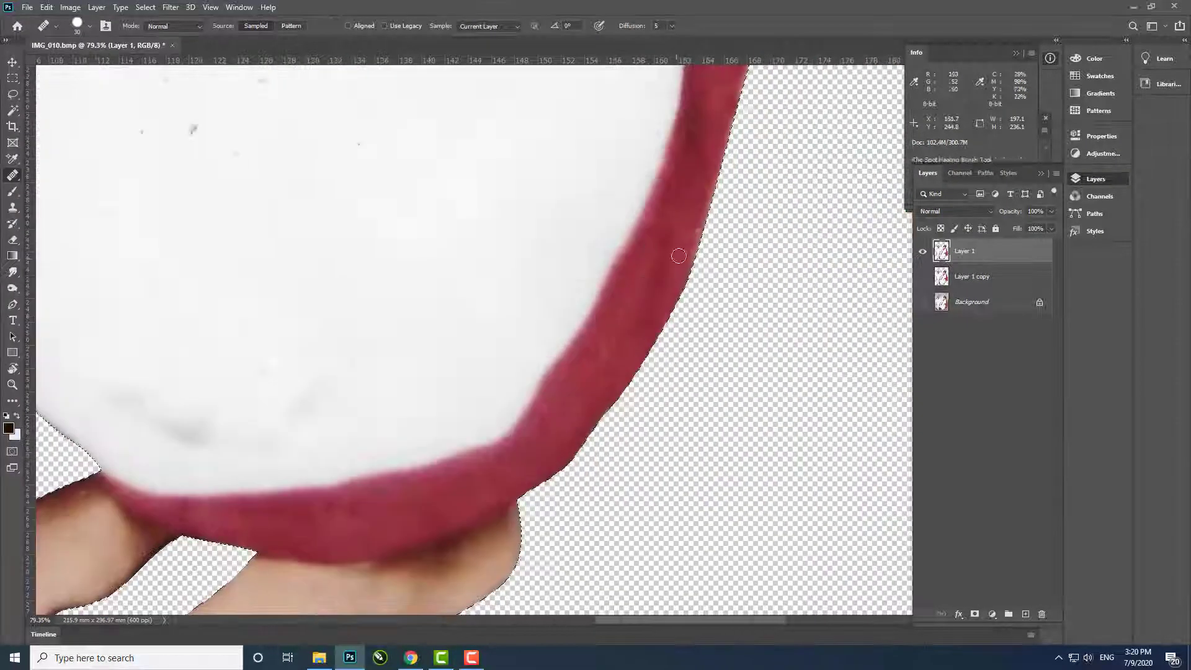
scroll(678, 256, up, 5)
scroll(482, 406, up, 3)
Heal spots on the man's neck with a Content-Aware Spot Healing Brush, enlarged with ]
scroll(458, 429, up, 5)
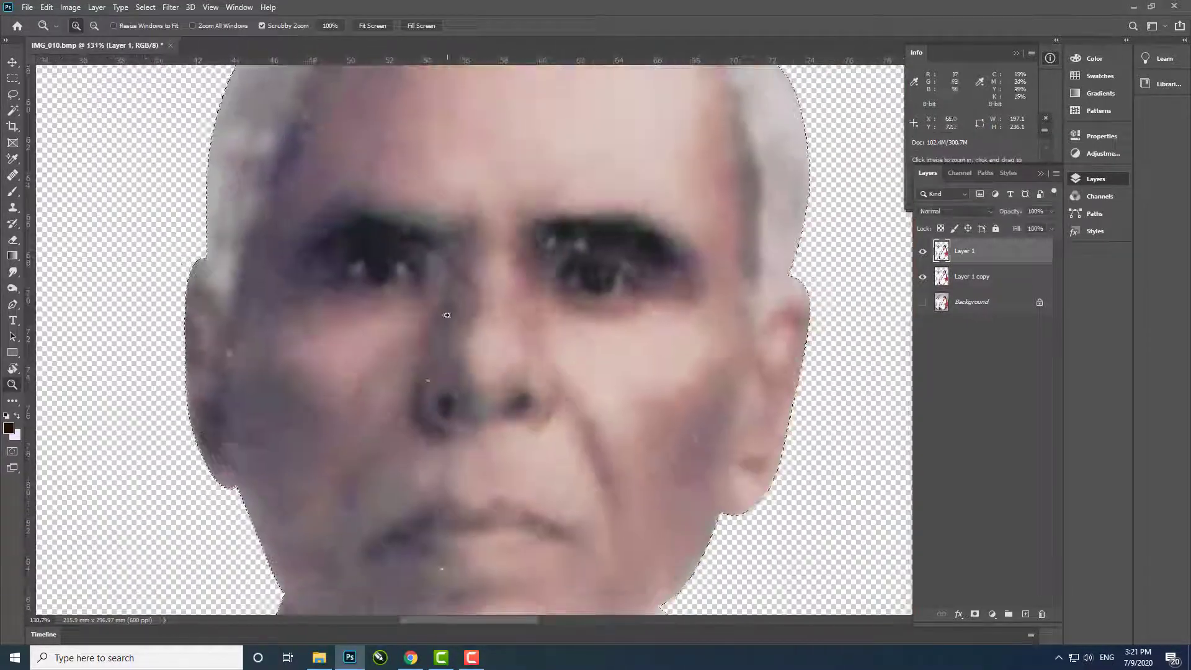
key(j)
scroll(292, 319, down, 2)
scroll(523, 506, down, 3)
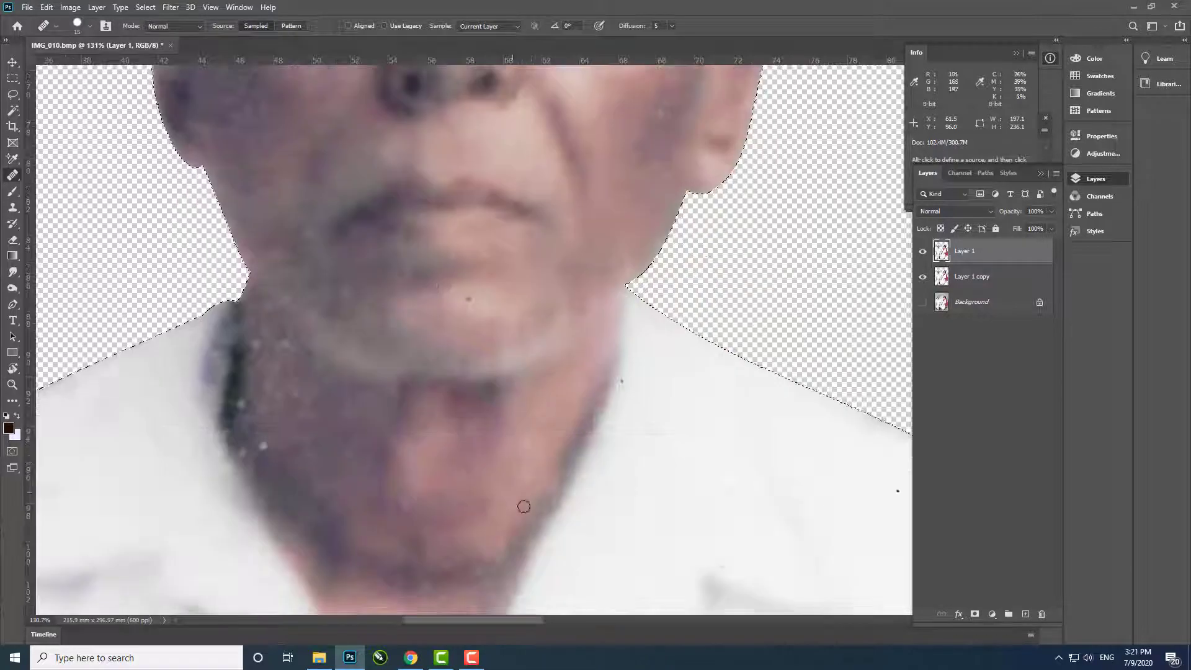
scroll(472, 341, left, 2)
scroll(471, 341, down, 2)
right_click(12, 175)
click(69, 180)
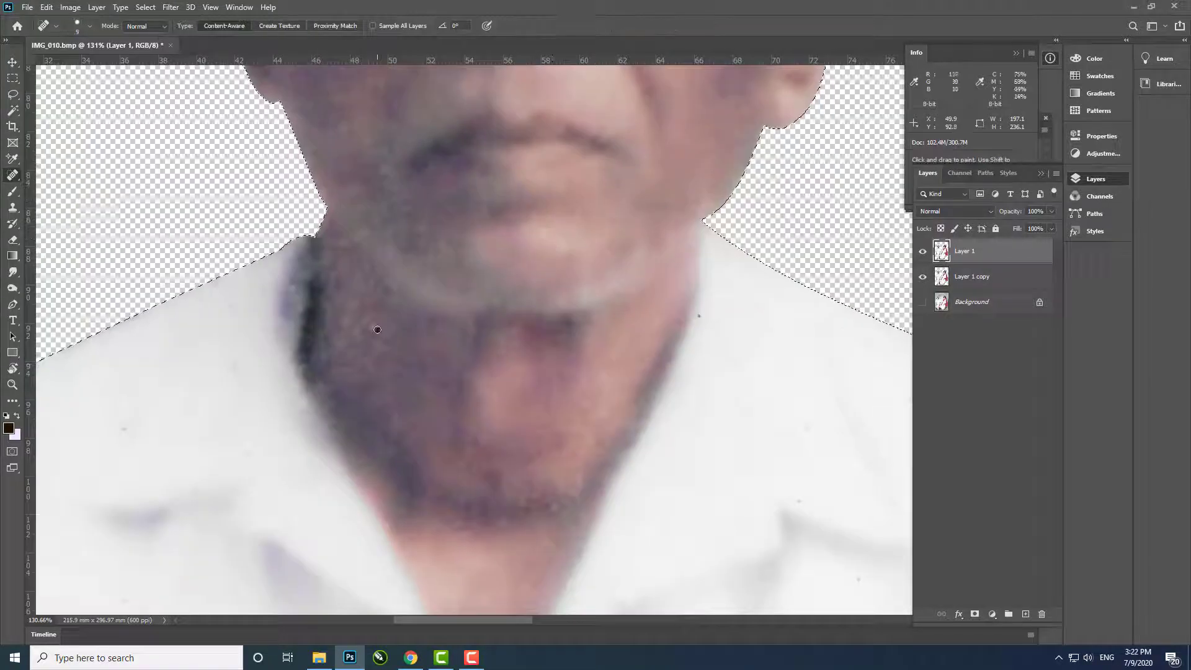
key(bracketright)
key(bracketright)
scroll(377, 330, down, 5)
scroll(386, 391, down, 5)
scroll(553, 412, down, 3)
scroll(322, 287, up, 1)
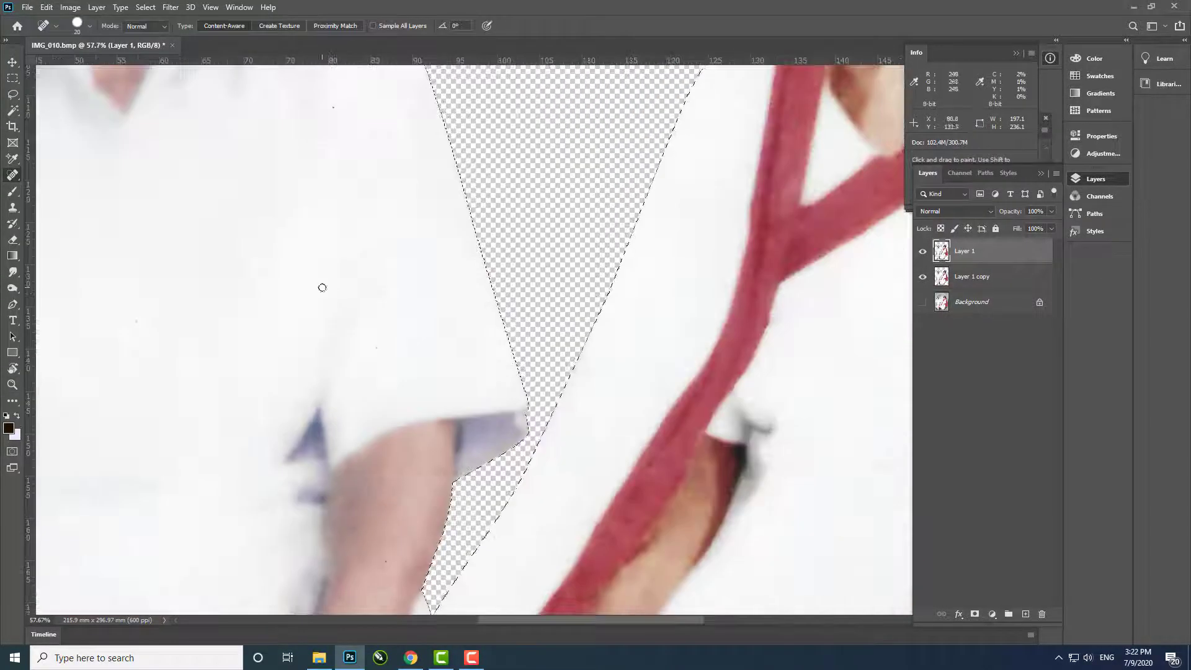
key(bracketright)
scroll(459, 285, down, 3)
scroll(598, 173, down, 3)
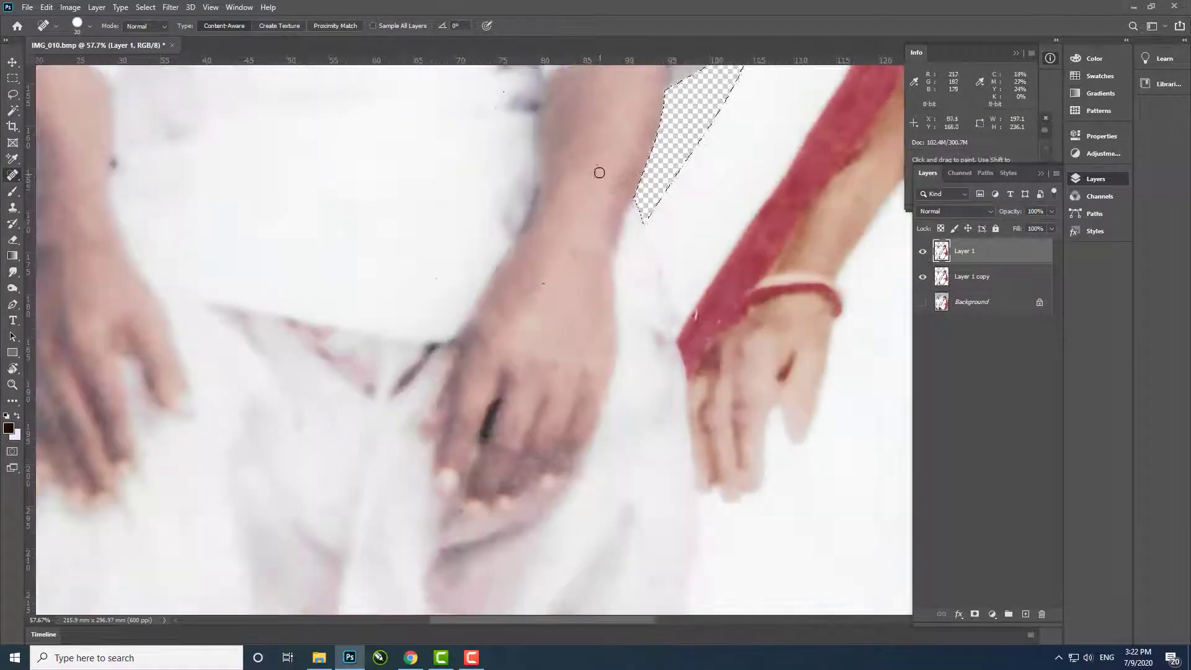
scroll(632, 508, left, 3)
scroll(393, 343, left, 3)
scroll(361, 291, up, 3)
scroll(510, 212, down, 5)
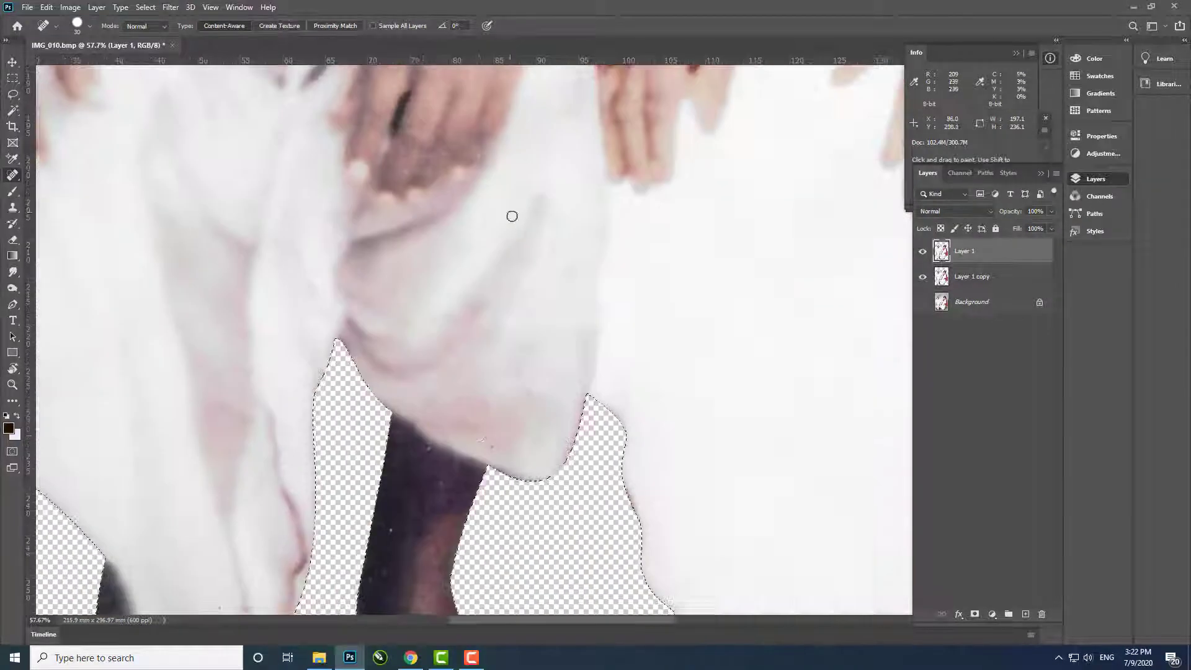
scroll(431, 452, down, 3)
scroll(431, 452, up, 3)
Check the man's legs and feet, then heal a dark mark on the woman's red veil
click(11, 385)
scroll(300, 311, down, 5)
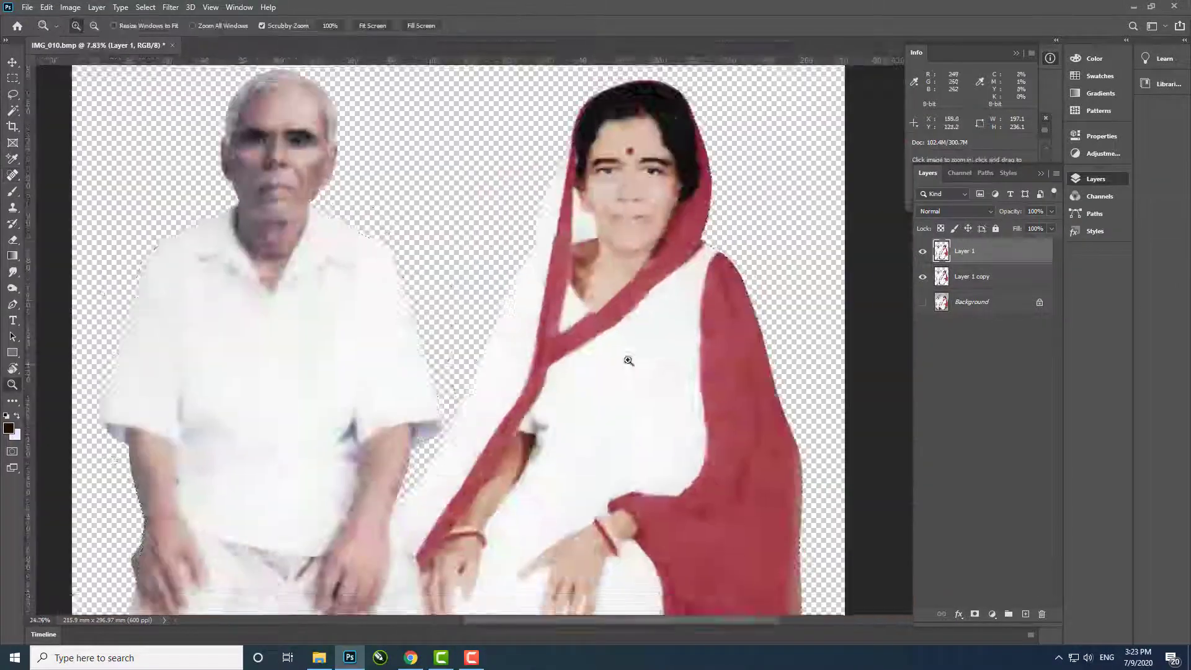
scroll(403, 322, down, 5)
scroll(502, 340, up, 3)
scroll(501, 340, up, 5)
scroll(357, 219, up, 3)
key(j)
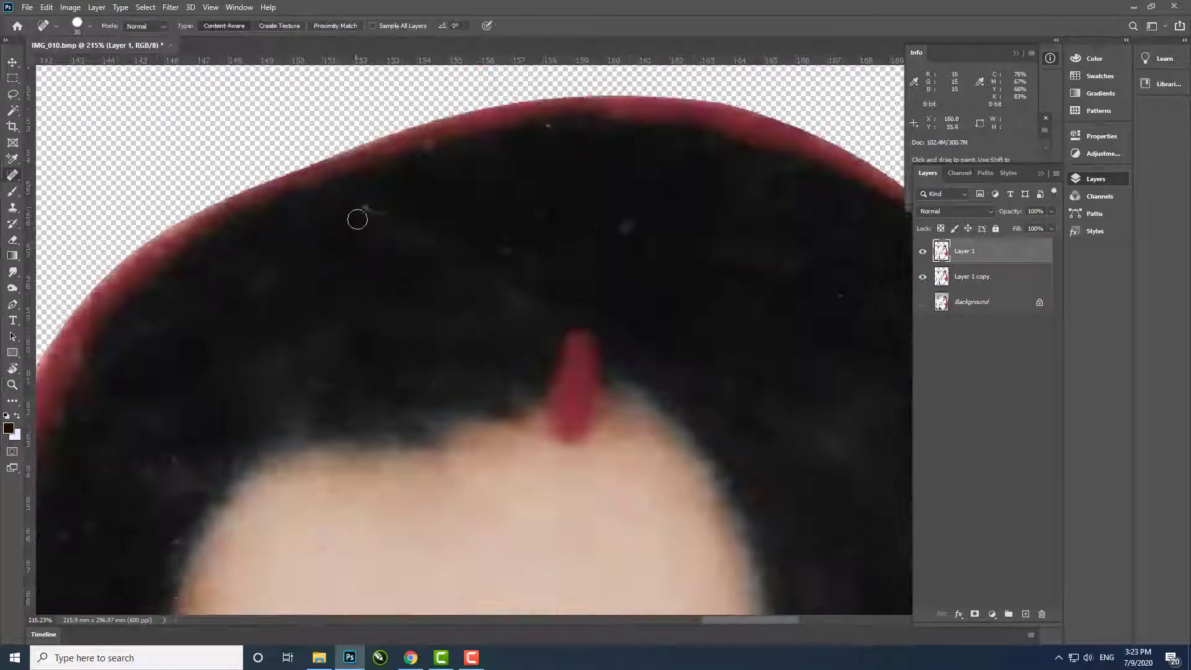
scroll(575, 304, down, 3)
scroll(575, 304, right, 5)
scroll(508, 292, down, 5)
scroll(508, 292, right, 6)
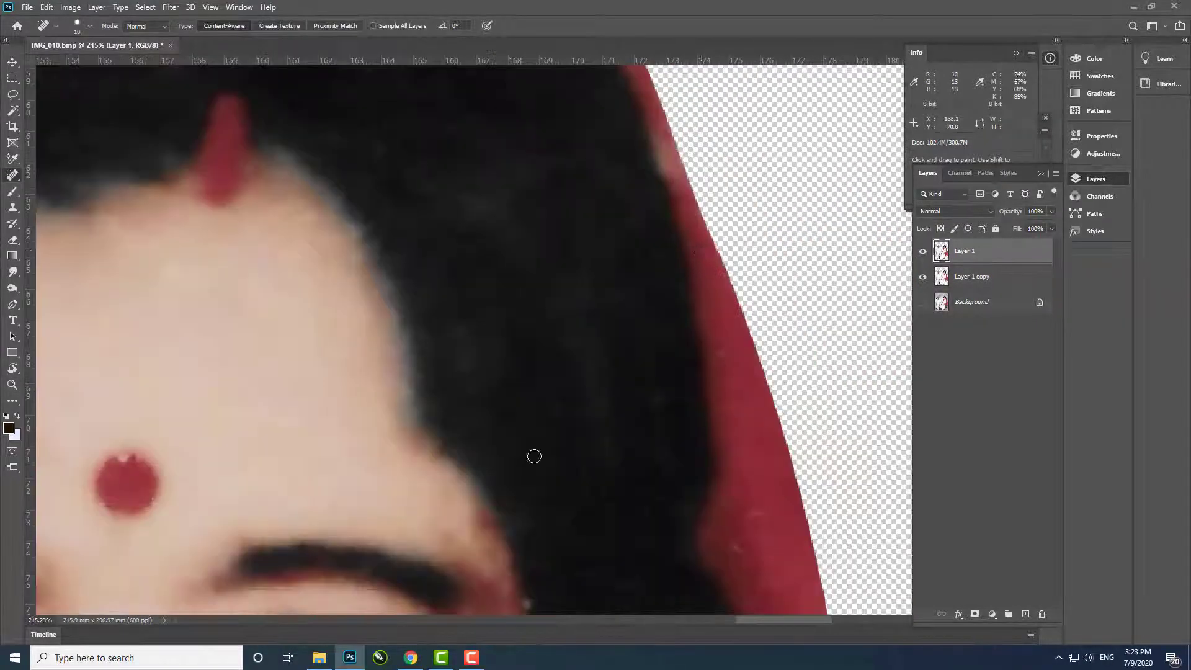
scroll(534, 457, down, 8)
scroll(744, 265, down, 2)
scroll(691, 346, up, 2)
scroll(632, 343, up, 5)
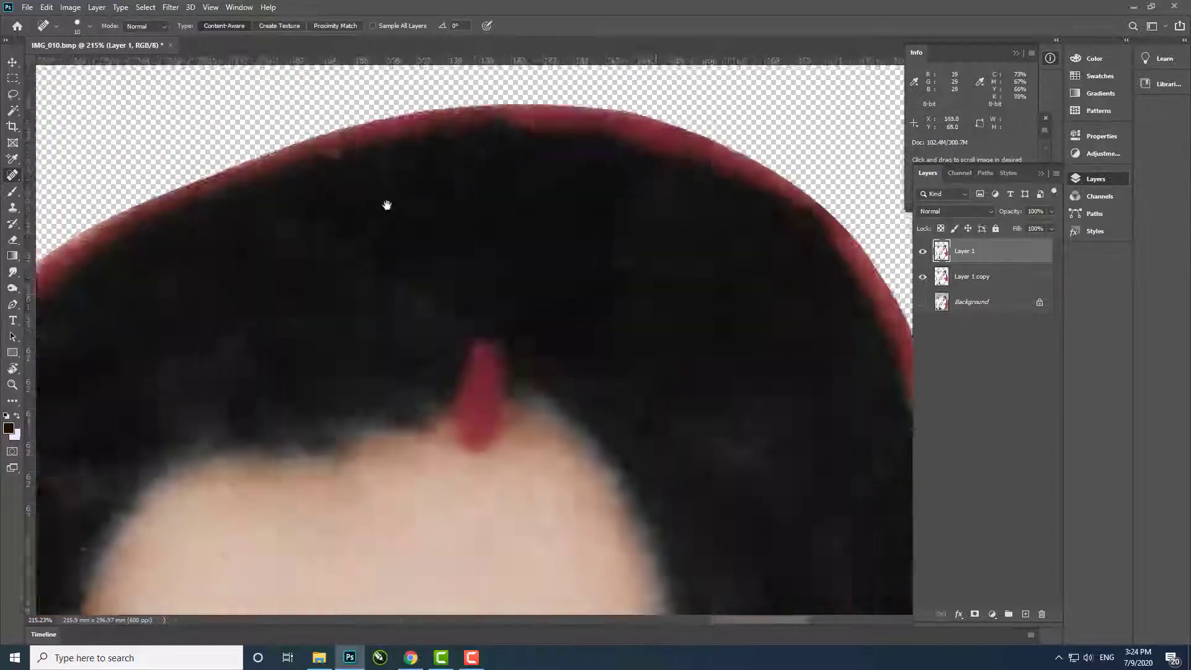
scroll(385, 201, left, 10)
scroll(473, 267, down, 5)
scroll(417, 395, down, 2)
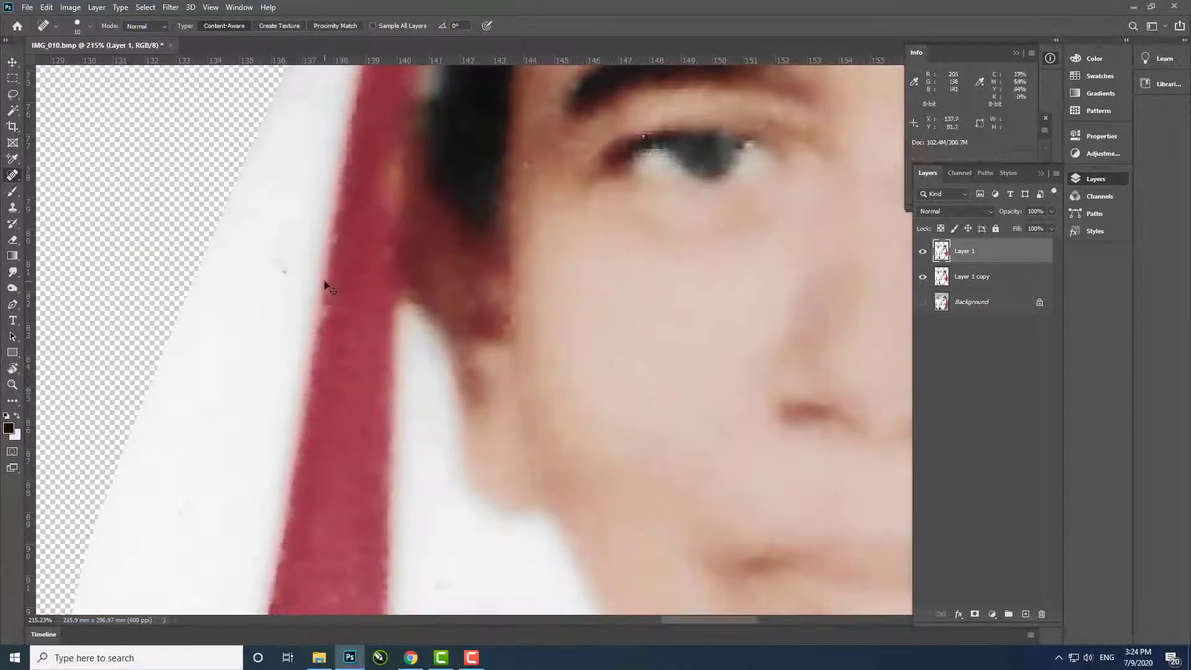
scroll(428, 380, down, 8)
scroll(428, 380, left, 2)
scroll(304, 248, down, 10)
scroll(304, 248, left, 2)
drag(265, 387, 270, 459)
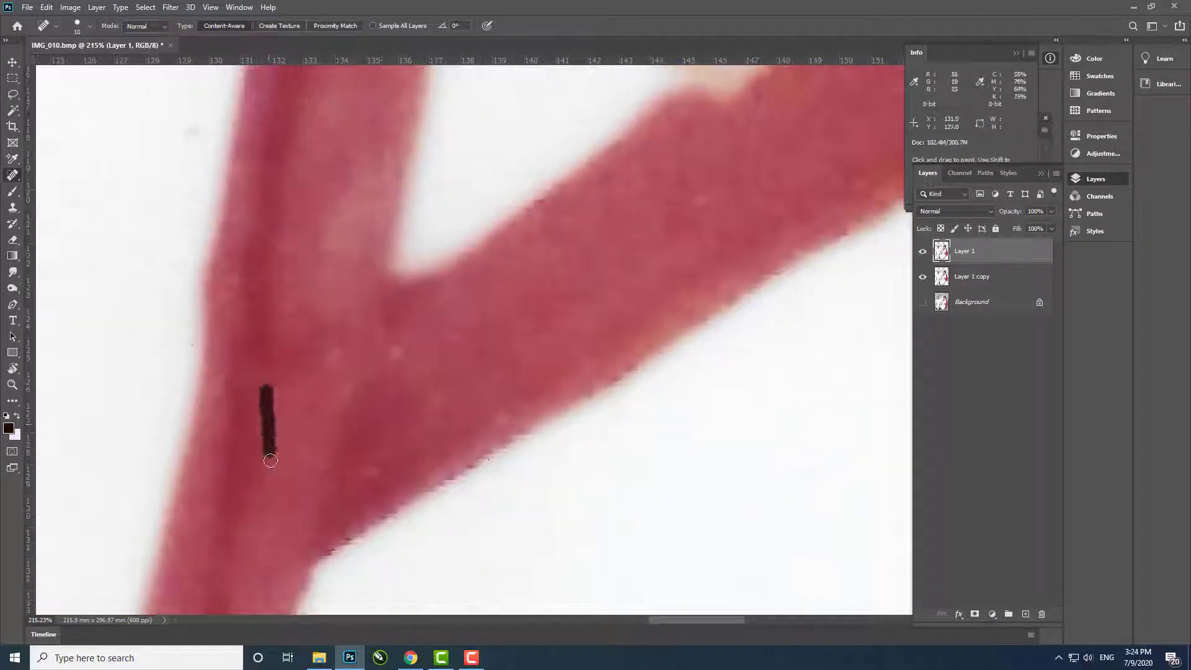
Pan over the woman's saree, wrist and hand to review the healed areas
scroll(372, 409, down, 3)
scroll(568, 268, down, 5)
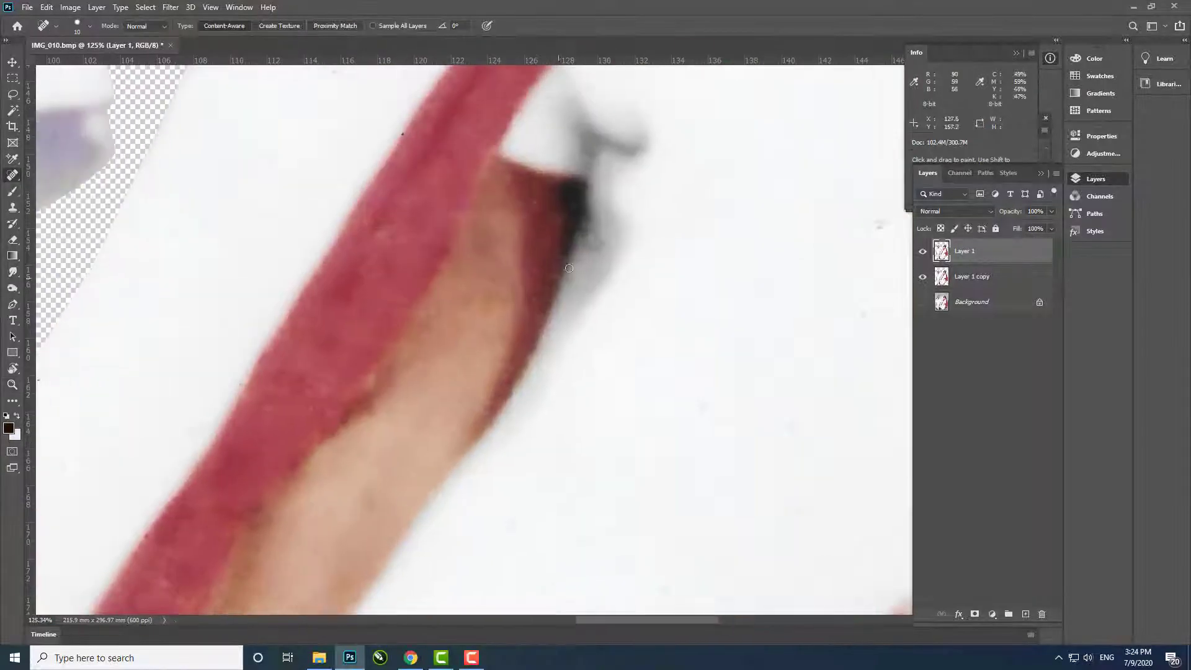
scroll(590, 372, right, 5)
scroll(504, 244, down, 4)
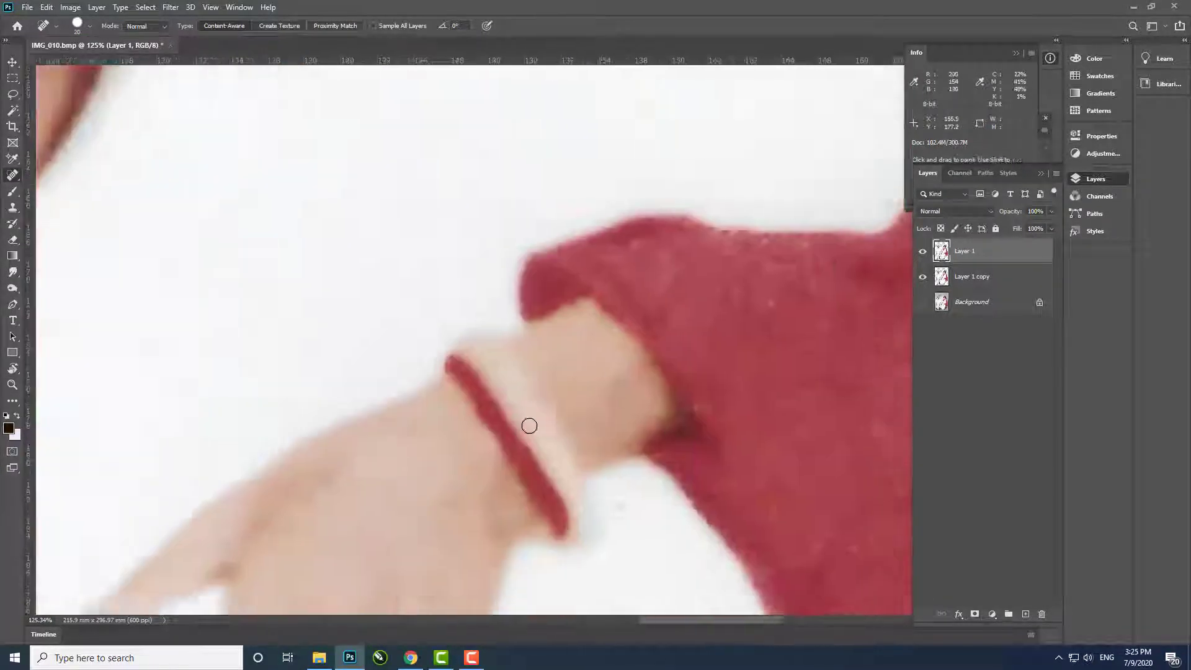
scroll(526, 424, down, 1)
scroll(382, 307, left, 5)
scroll(381, 306, down, 2)
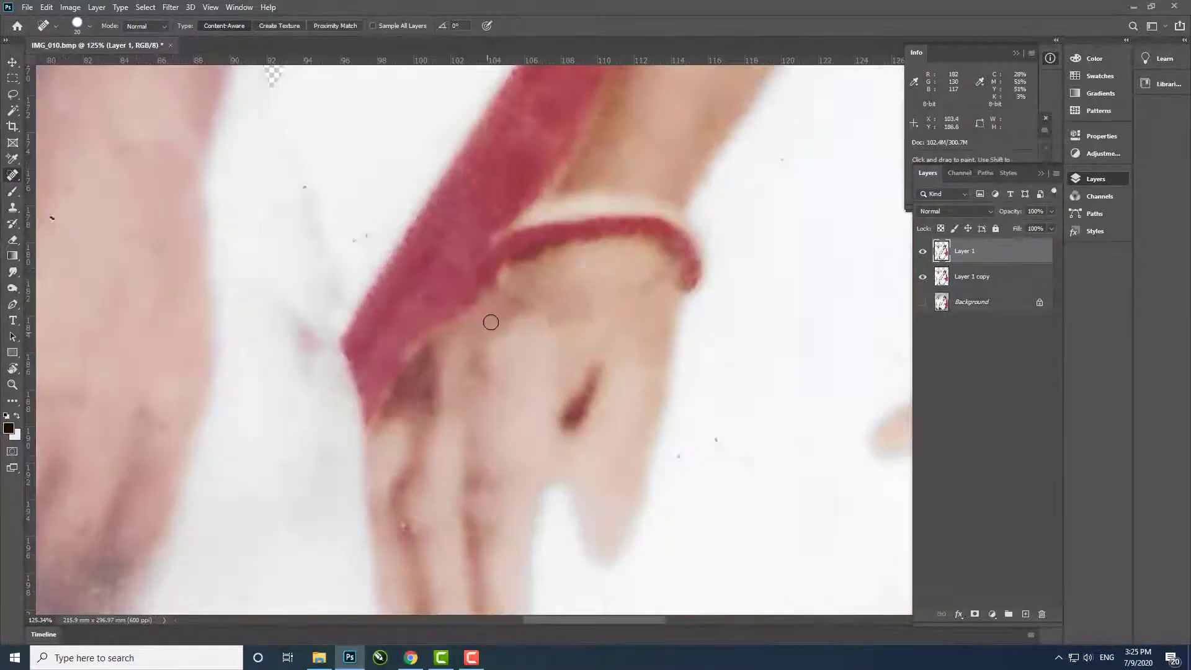
scroll(490, 322, down, 5)
scroll(590, 465, up, 3)
key(z)
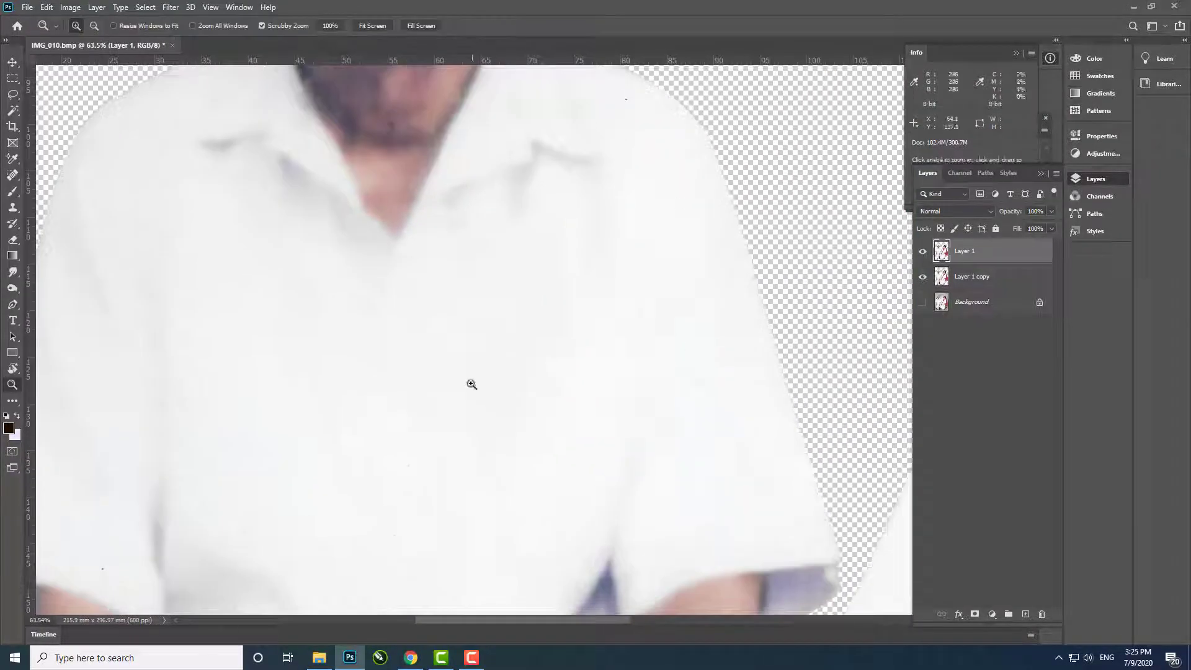
scroll(370, 332, down, 5)
scroll(369, 333, down, 5)
Smooth the woman's facial skin with Surface Blur at Radius 8 and Threshold 8
scroll(493, 322, up, 10)
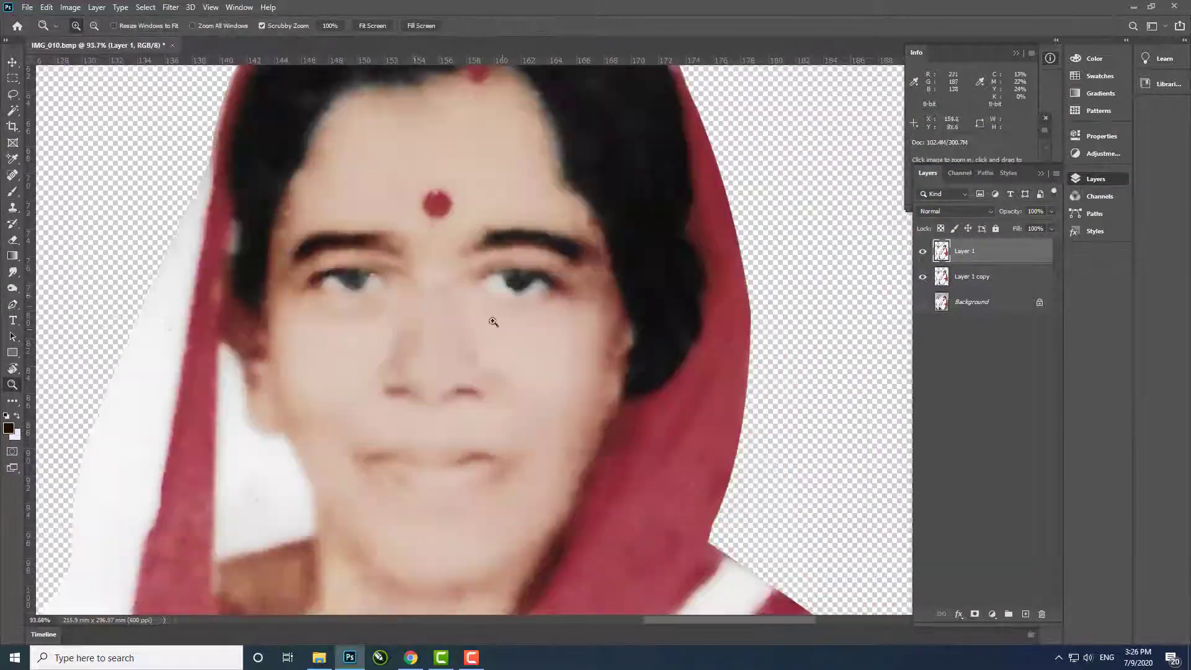
scroll(493, 322, up, 5)
click(171, 7)
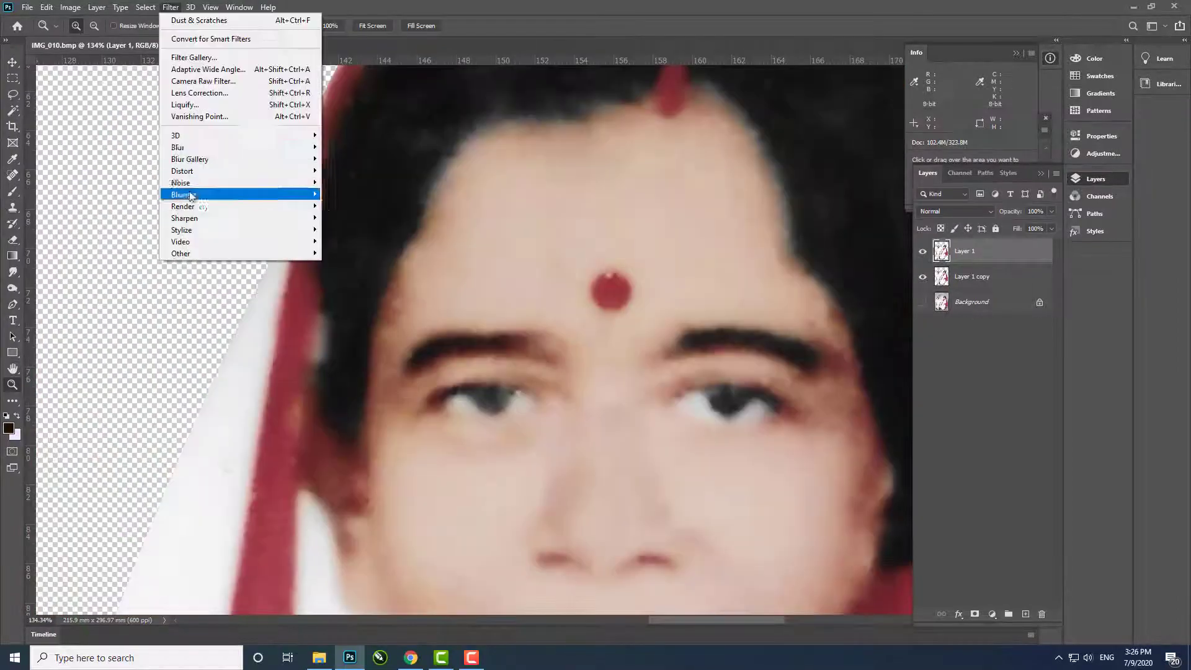
click(360, 269)
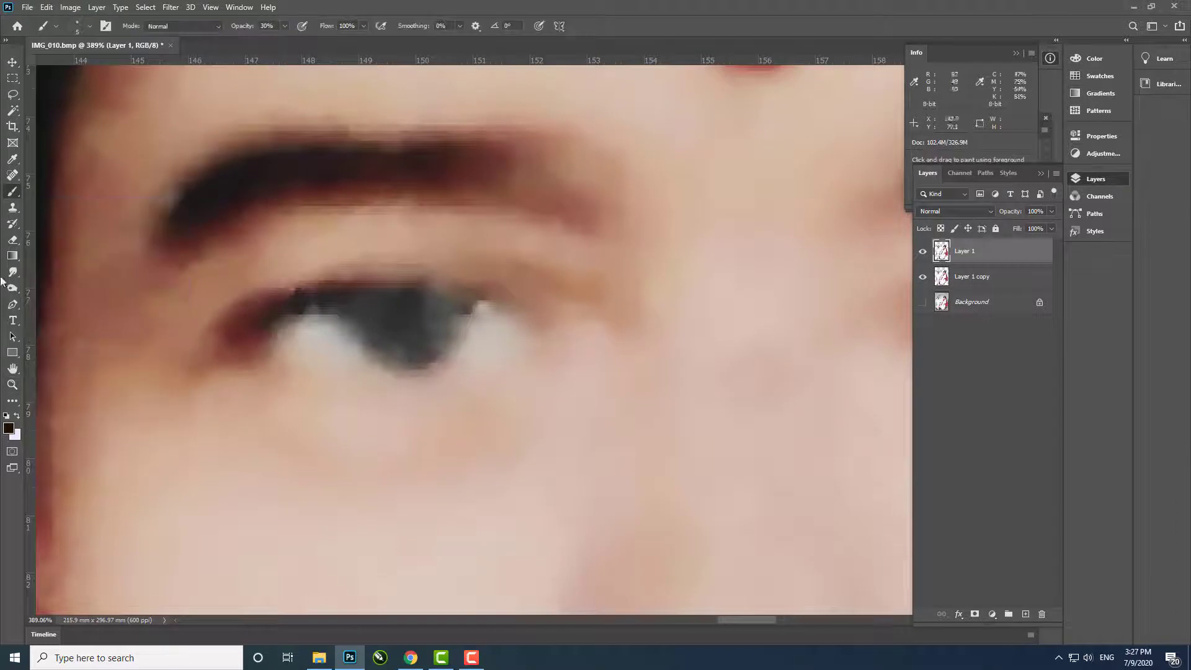
Darken the lash line of the left eye with the Burn tool set to Shadows
click(13, 288)
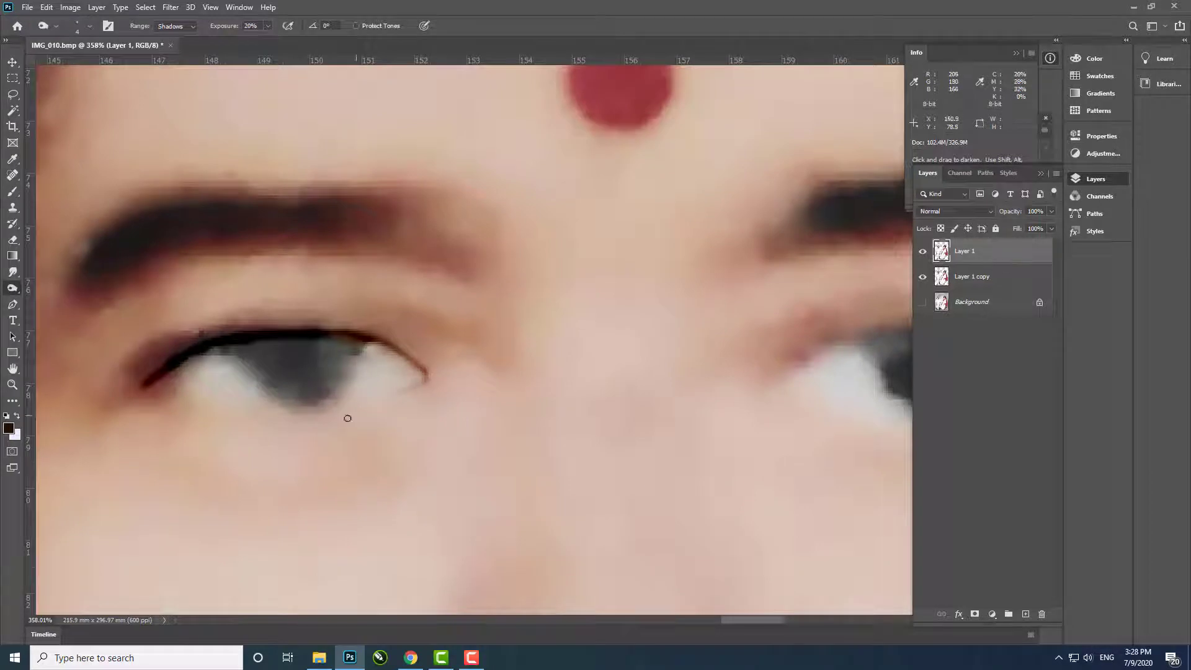
scroll(346, 487, down, 1)
scroll(479, 433, up, 2)
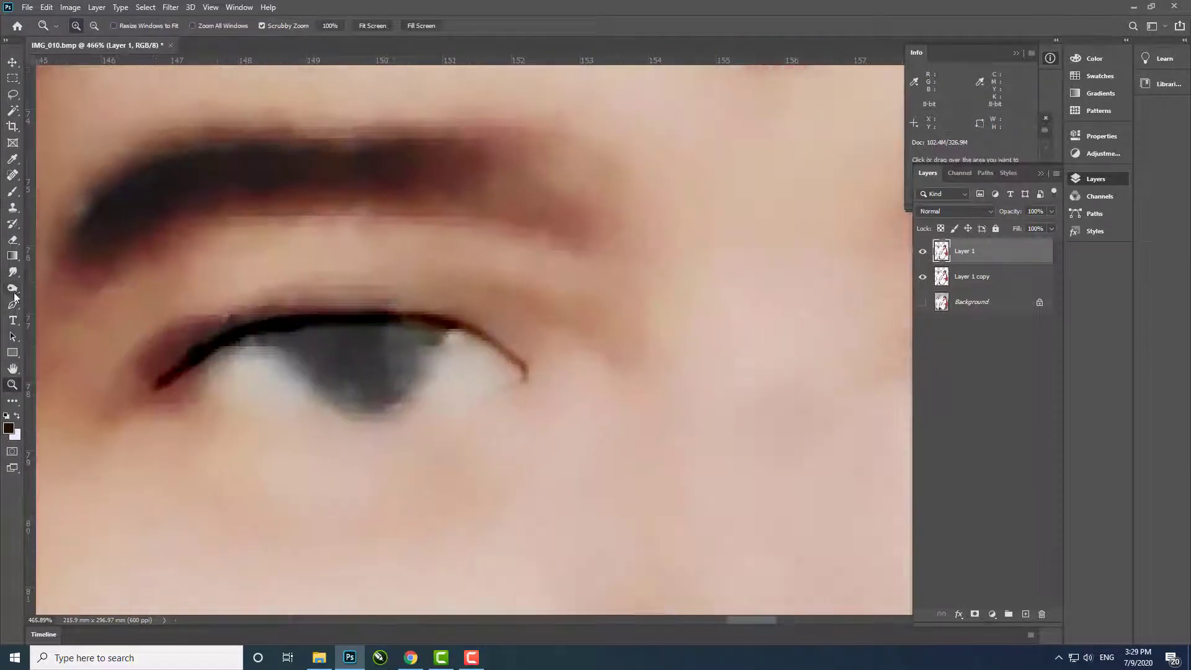
Burn the first eye's iris and upper lash line, including the inner corner
key(j)
key(o)
scroll(393, 297, up, 2)
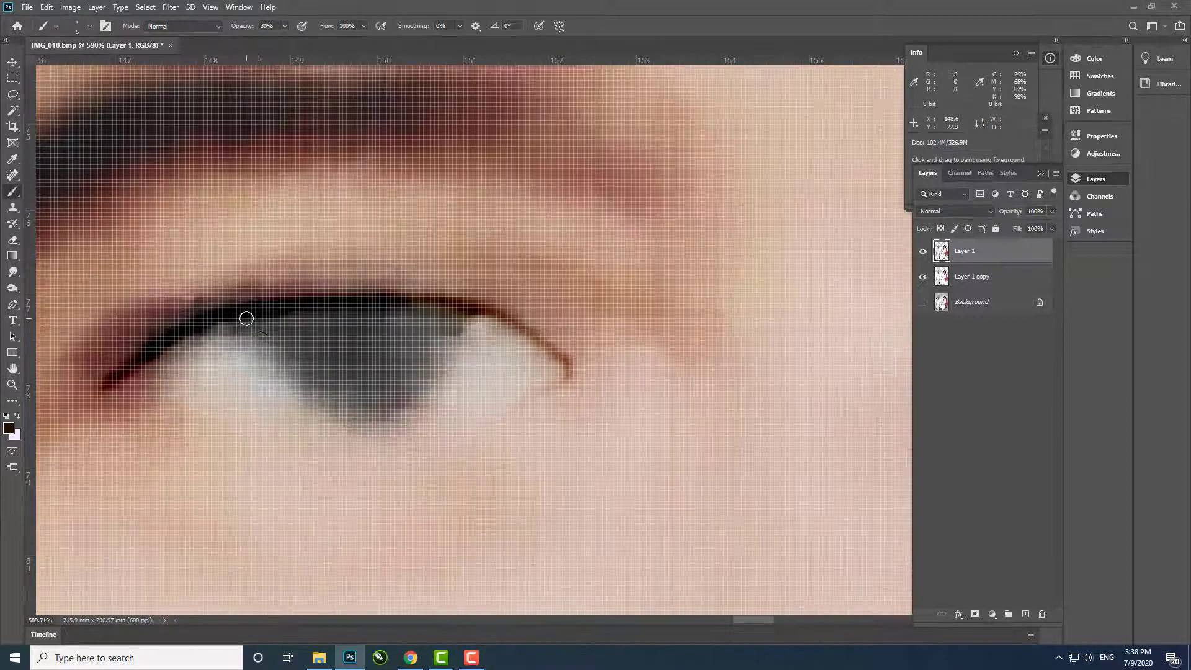
drag(245, 314, 457, 340)
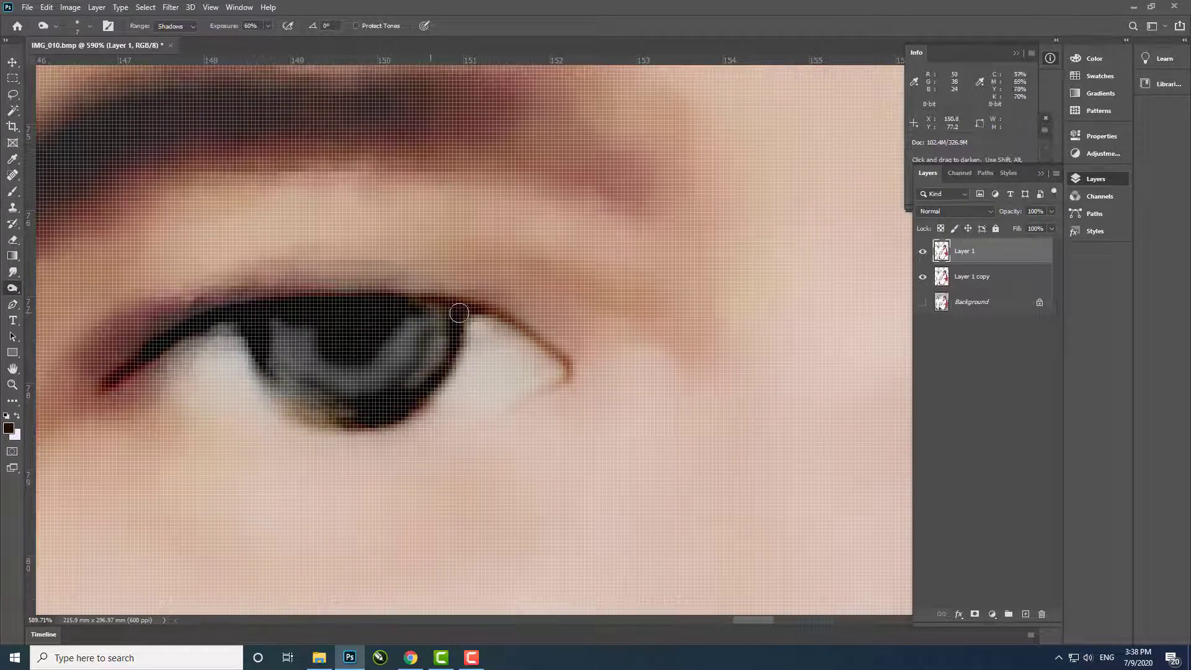
drag(457, 340, 156, 410)
key(z)
scroll(552, 334, down, 5)
scroll(552, 335, up, 5)
key(b)
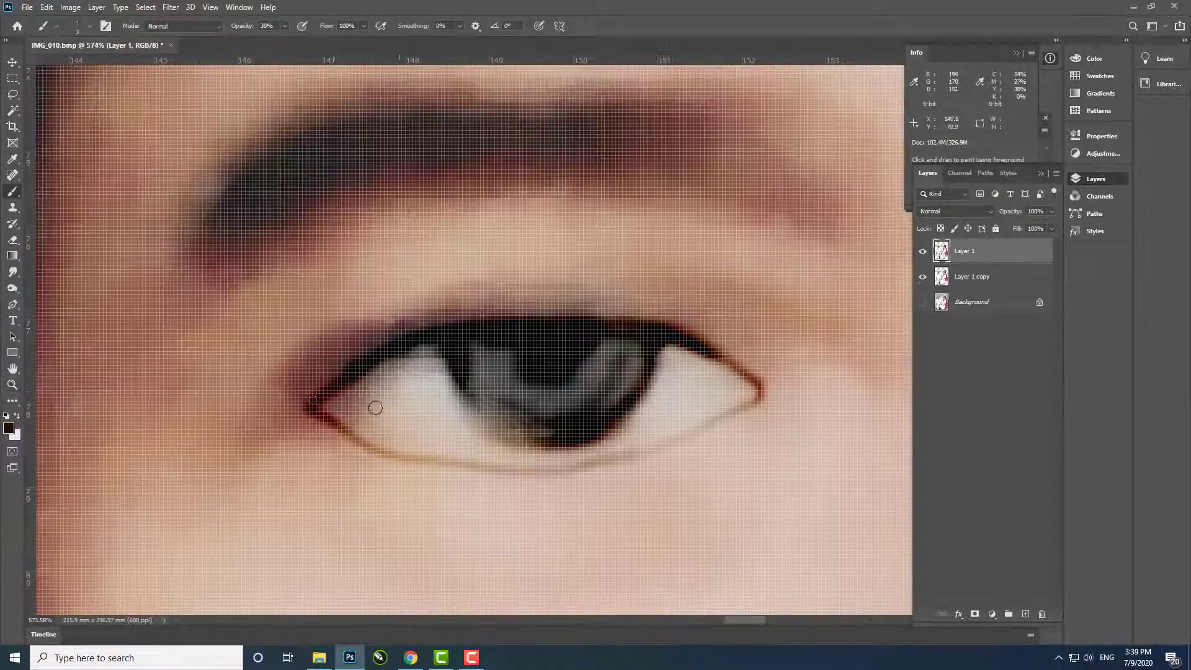
click(13, 289)
drag(285, 409, 341, 379)
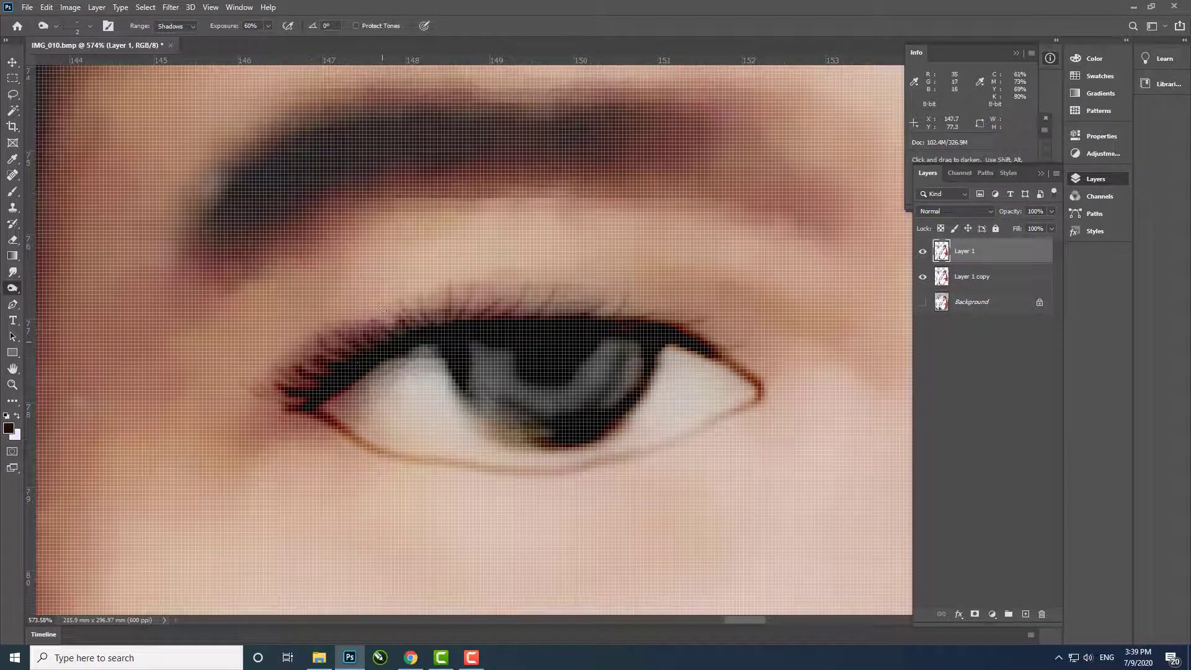
Darken the iris of the other eye with the Burn tool
scroll(670, 426, down, 3)
scroll(669, 425, up, 2)
scroll(611, 384, down, 2)
key(b)
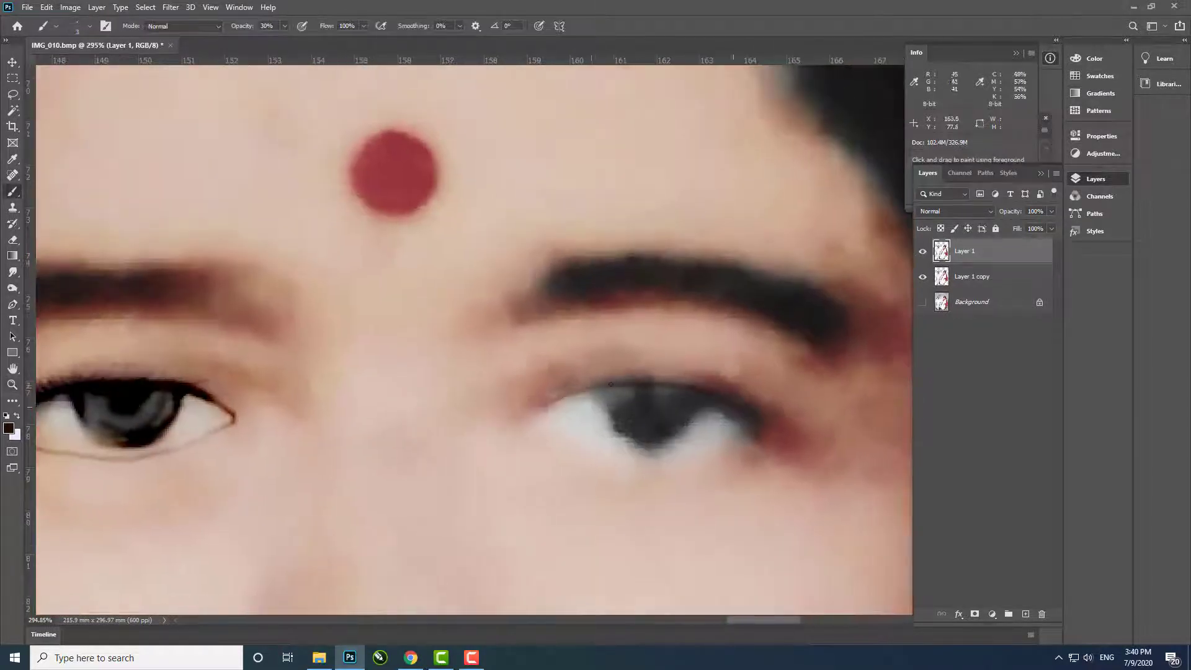
key(o)
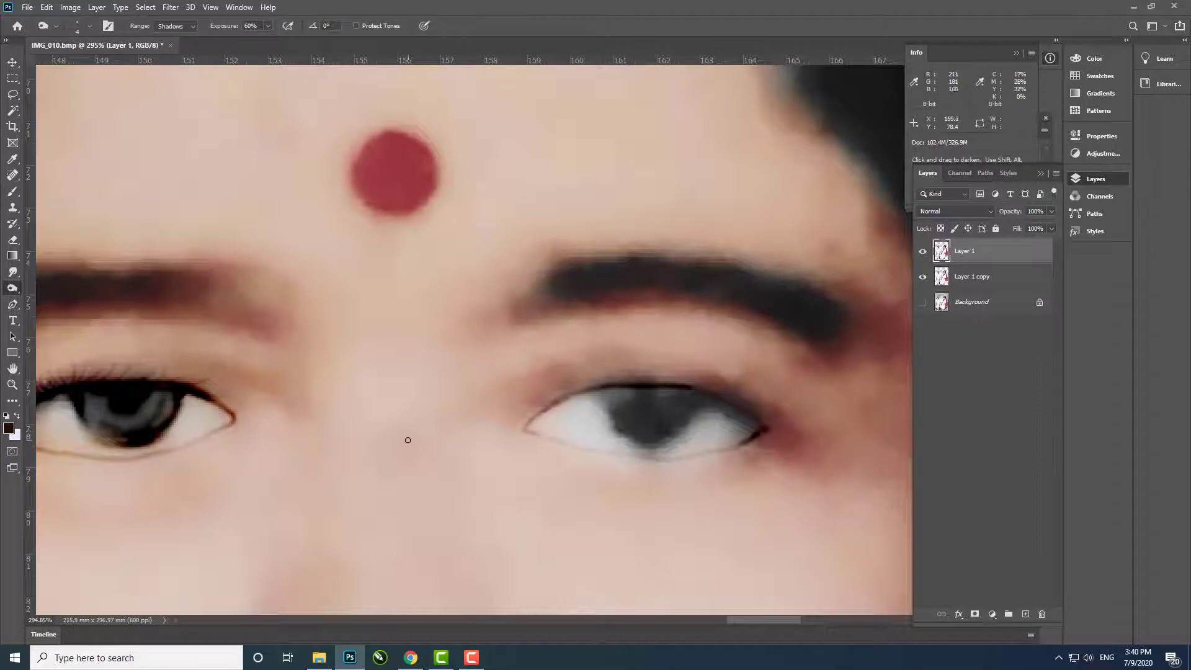
scroll(407, 440, down, 3)
scroll(581, 426, up, 3)
scroll(492, 495, up, 2)
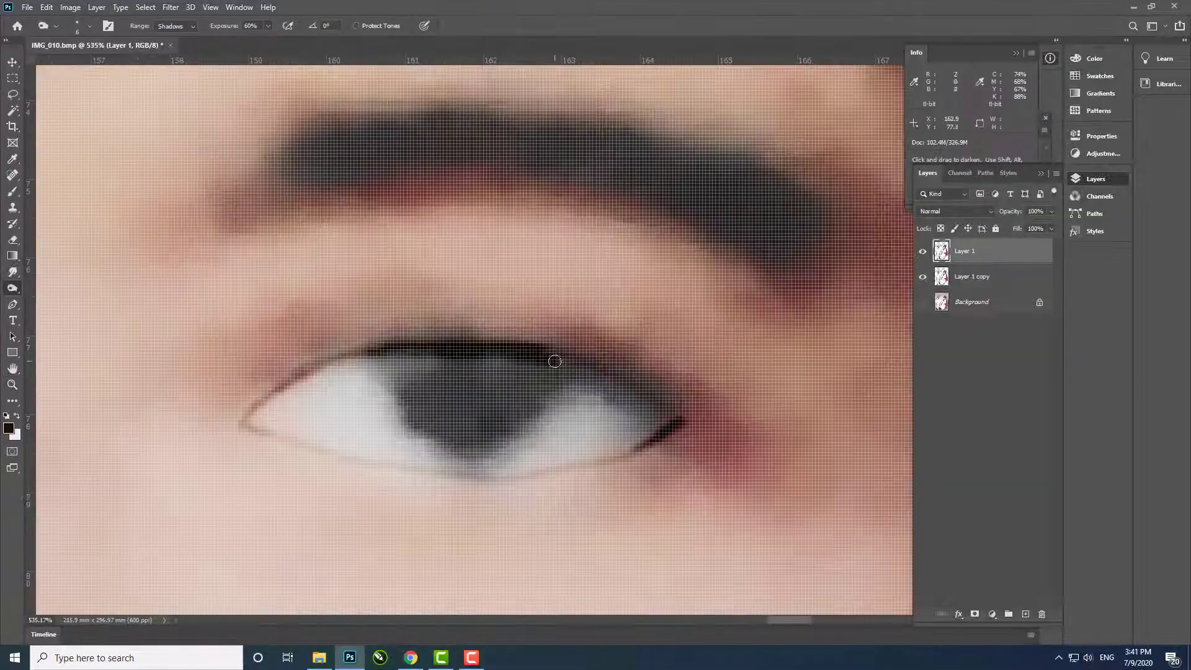
mouse_move(555, 361)
mouse_down()
mouse_move(434, 459)
mouse_move(473, 372)
mouse_up()
Paint lashes in a grey sampled from the eye and darken the eyelid and iris edges
key(b)
alt+click(424, 438)
key(o)
mouse_move(384, 347)
mouse_down()
mouse_move(305, 368)
mouse_move(577, 351)
mouse_move(676, 419)
mouse_up()
key(b)
scroll(419, 391, down, 1)
drag(501, 382, 395, 376)
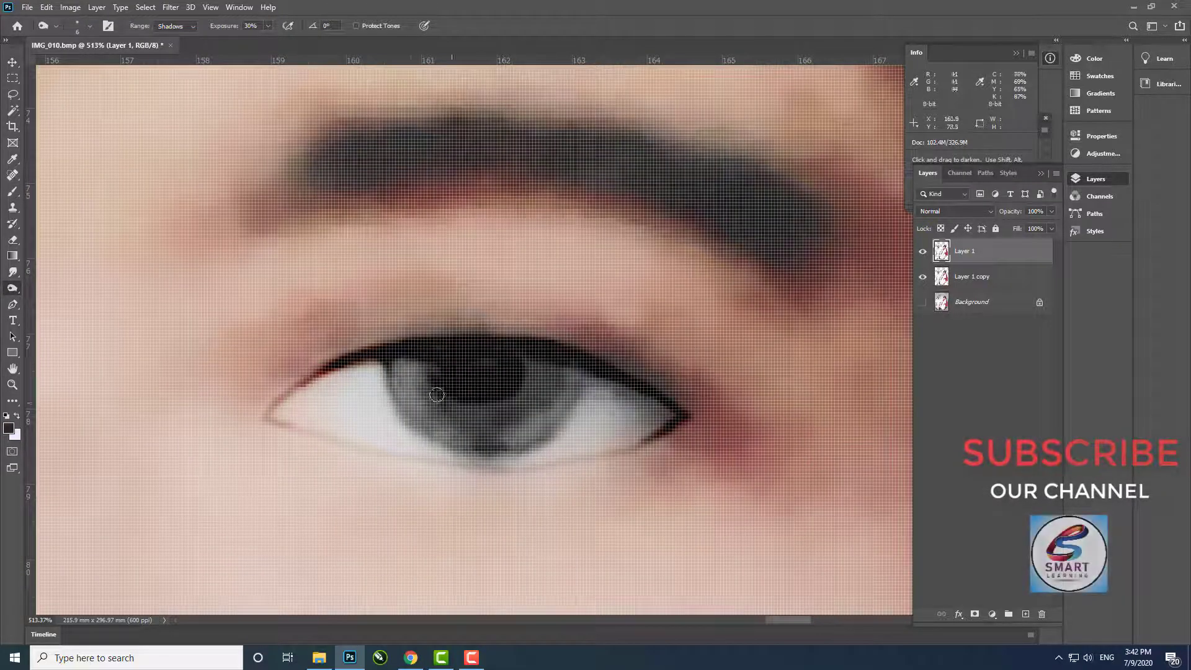
scroll(395, 376, down, 10)
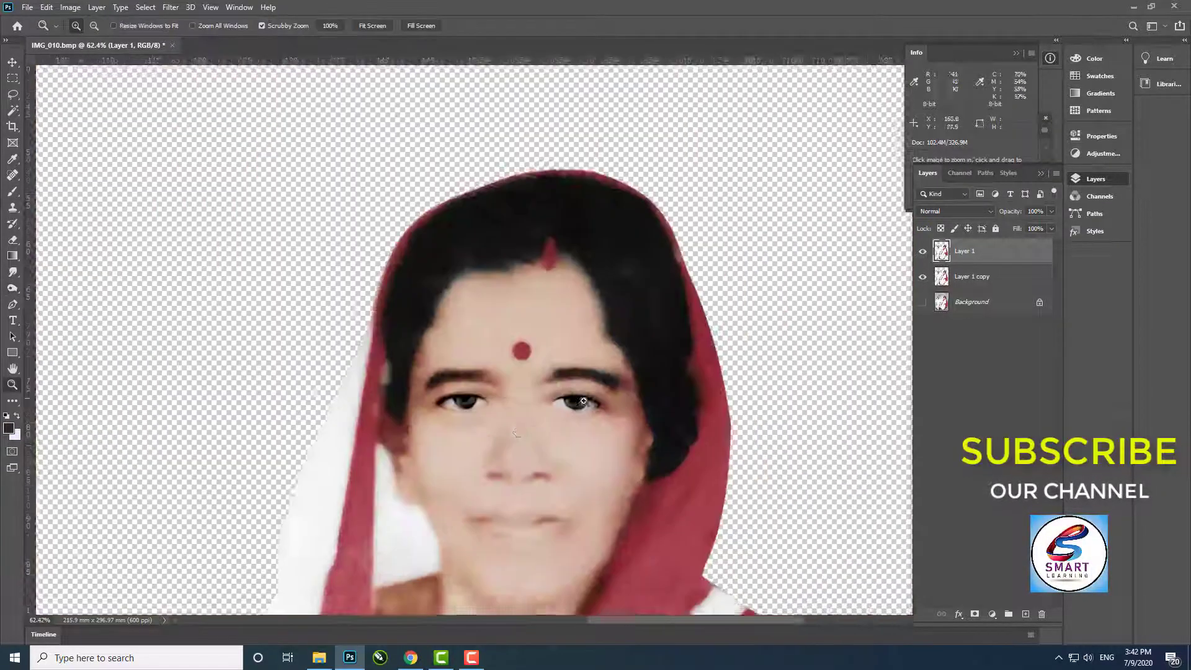
scroll(621, 339, up, 10)
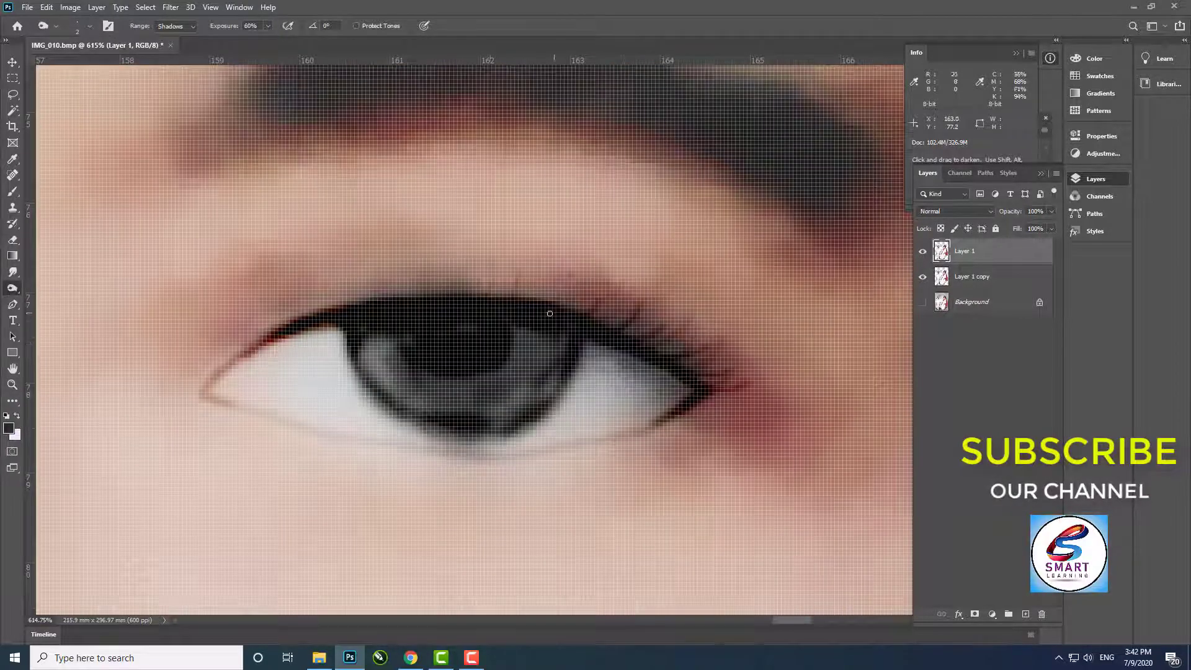
drag(226, 355, 761, 369)
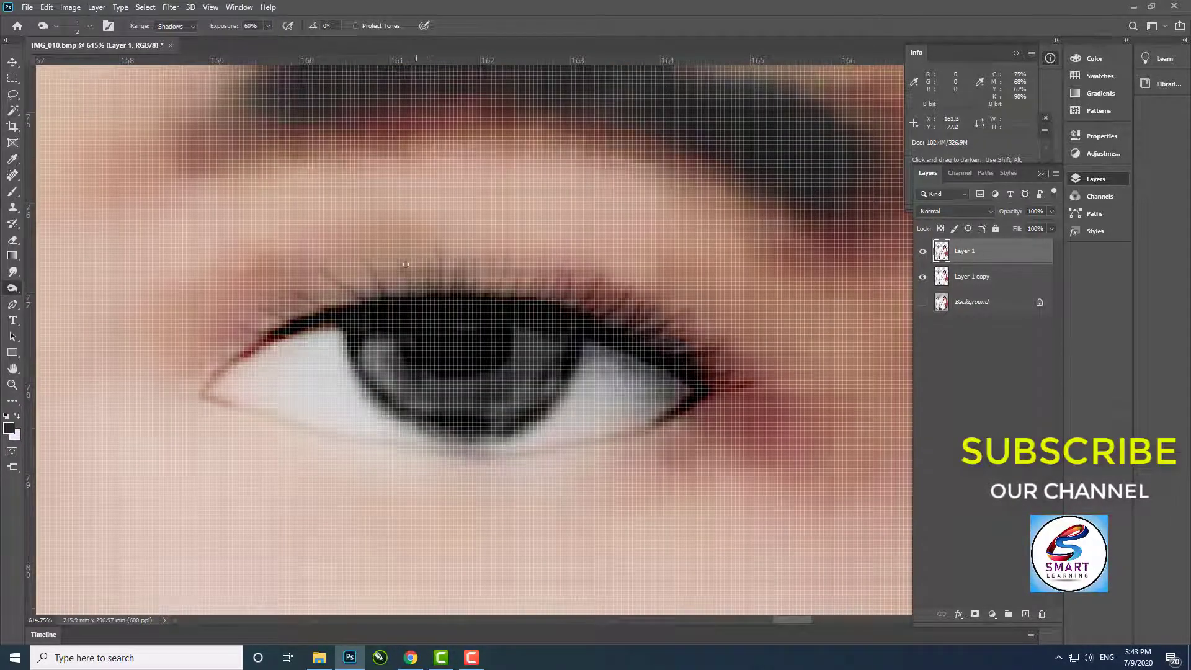
scroll(518, 367, down, 5)
scroll(556, 311, up, 3)
scroll(338, 433, up, 3)
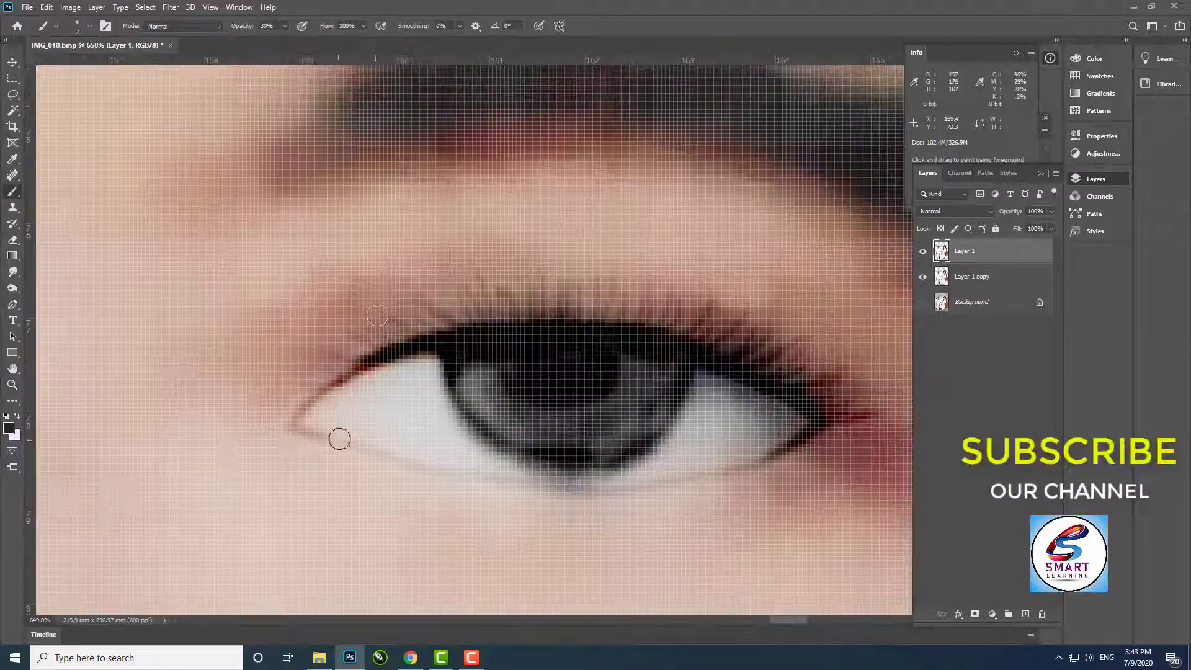
Brighten the whites of the eye and a small spot below it with Dodge
key(Return)
key(o)
mouse_move(375, 404)
mouse_down()
mouse_move(433, 438)
mouse_move(701, 410)
mouse_move(775, 434)
mouse_up()
drag(649, 469, 598, 484)
scroll(598, 483, down, 5)
scroll(553, 393, up, 3)
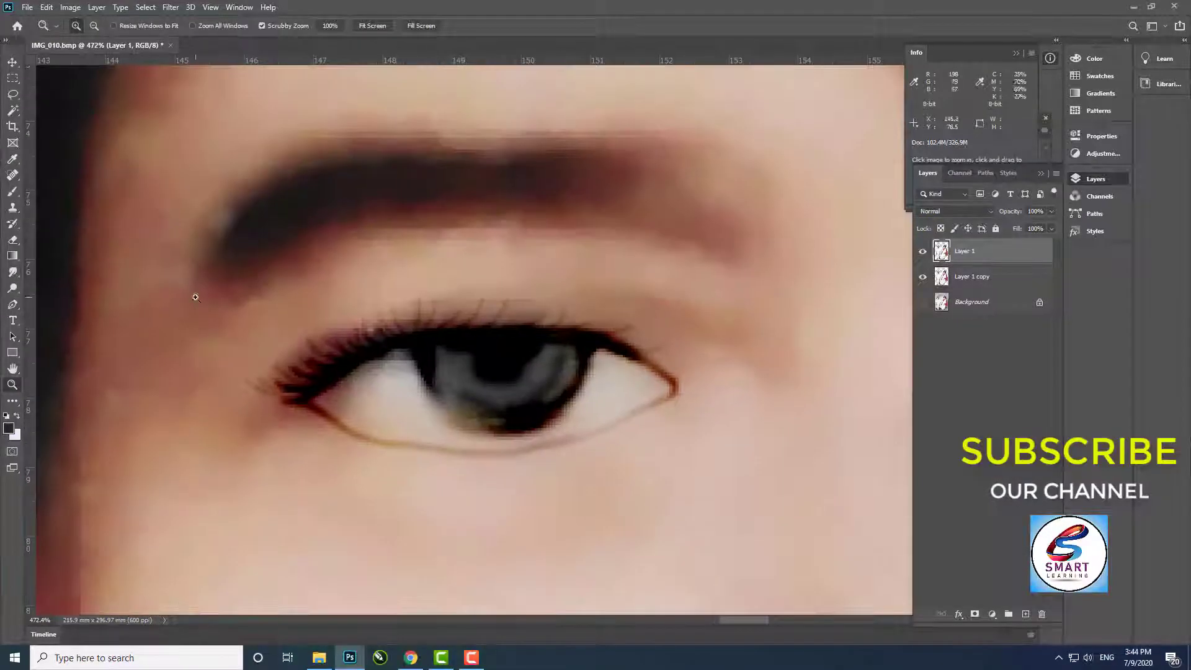
scroll(268, 371, up, 2)
mouse_move(268, 371)
mouse_down()
mouse_move(325, 399)
mouse_move(379, 452)
mouse_move(544, 447)
mouse_move(239, 481)
mouse_up()
key(z)
scroll(239, 482, down, 5)
Burn both nostrils darker, first at 30% then at 10% exposure
scroll(496, 458, up, 3)
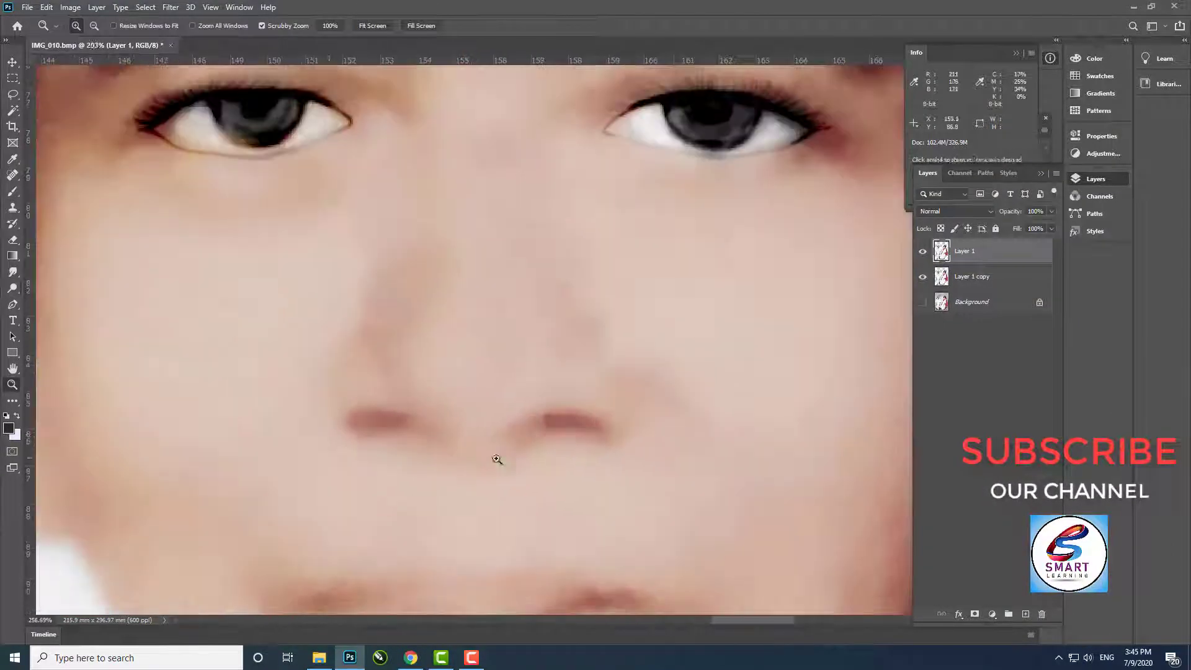
right_click(12, 288)
click(62, 304)
mouse_move(539, 425)
mouse_down()
mouse_move(588, 430)
mouse_move(550, 426)
mouse_up()
key(3)
key(bracketleft)
drag(404, 421, 394, 422)
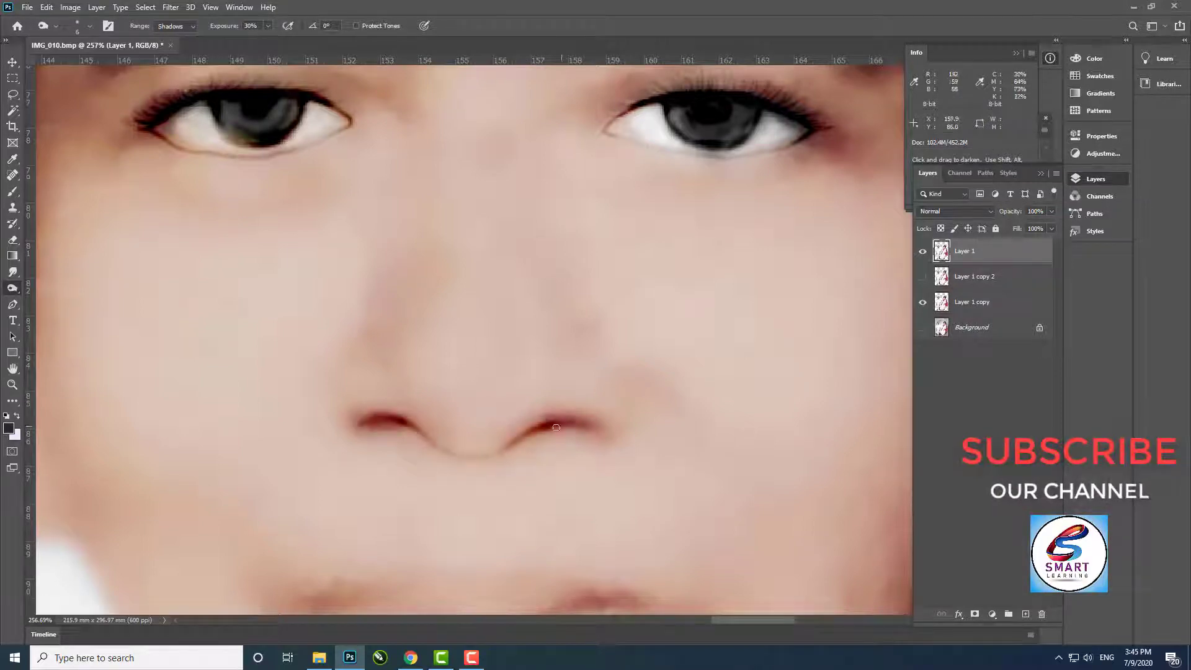
drag(555, 427, 592, 426)
key(1)
Zoom in on the mouth and paint a sampled skin tone over the lip's dark spot
scroll(337, 425, down, 2)
scroll(548, 417, up, 3)
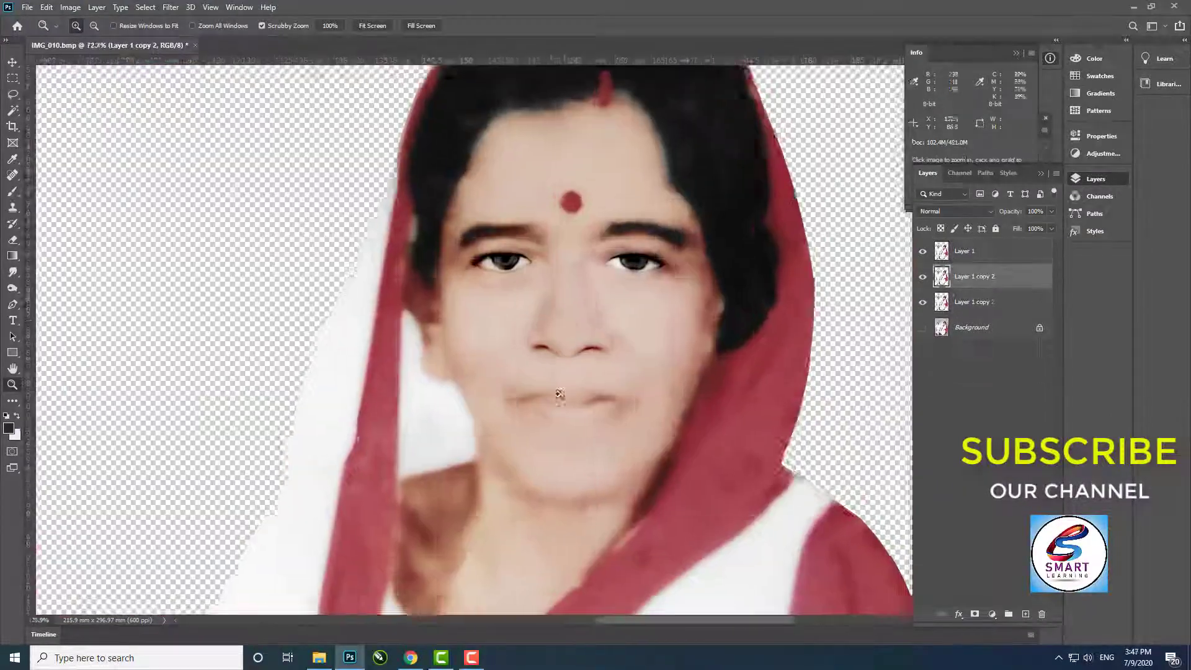
drag(560, 393, 627, 447)
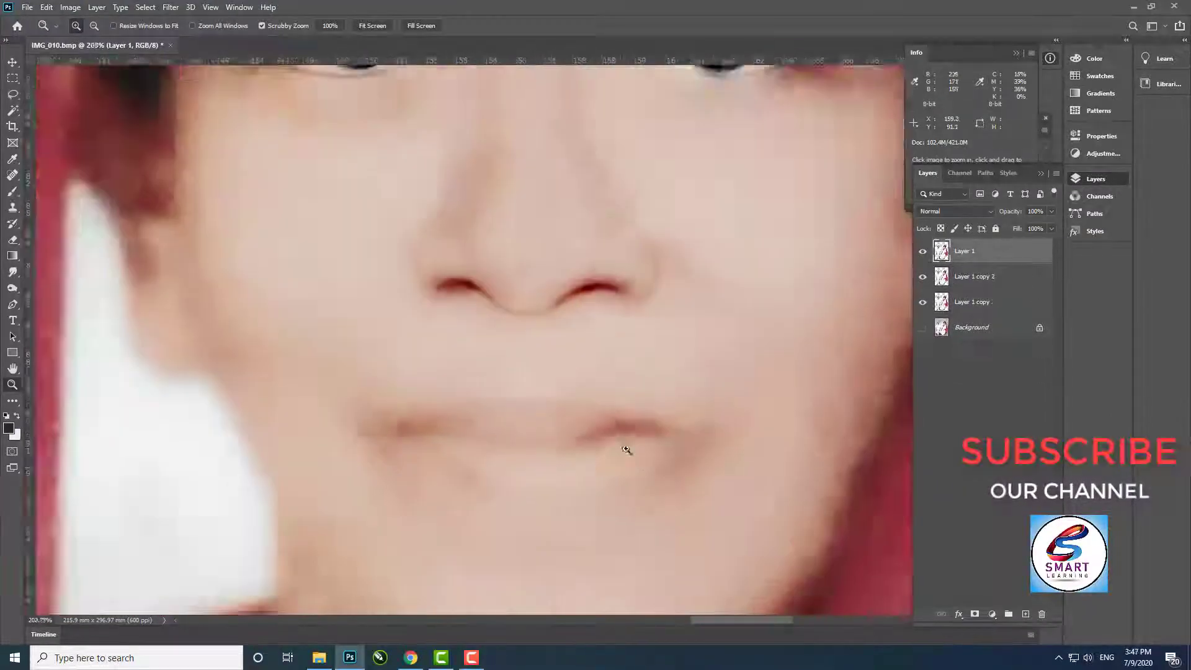
right_click(12, 191)
click(51, 192)
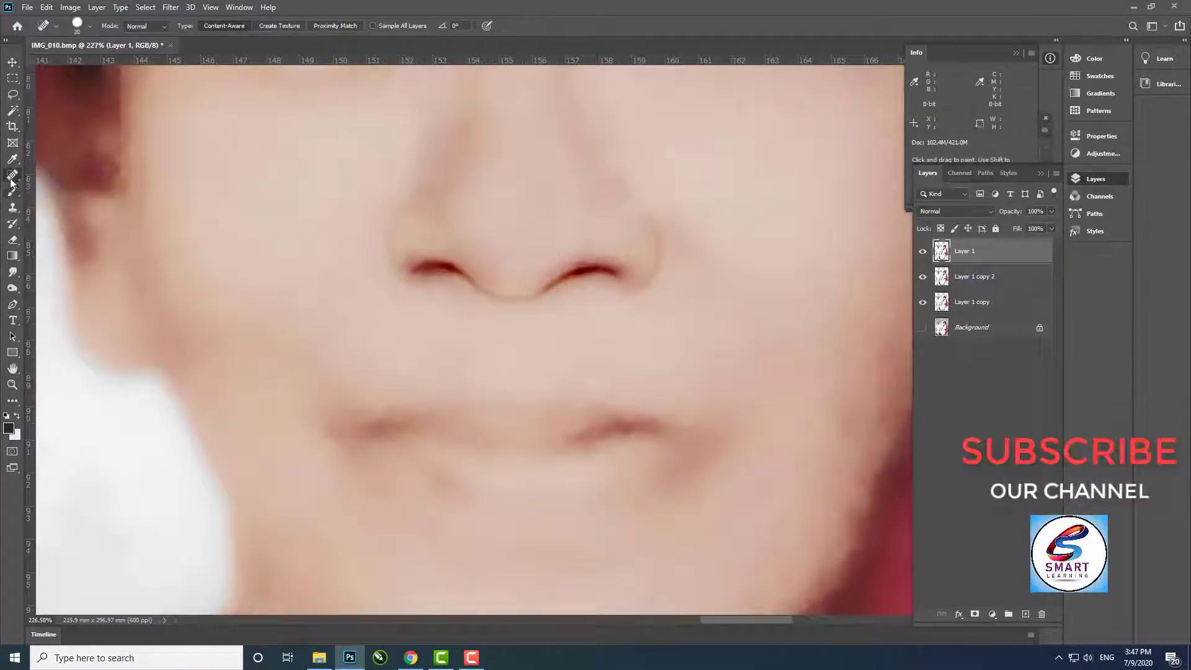
key(z)
scroll(505, 383, up, 1)
scroll(506, 383, up, 1)
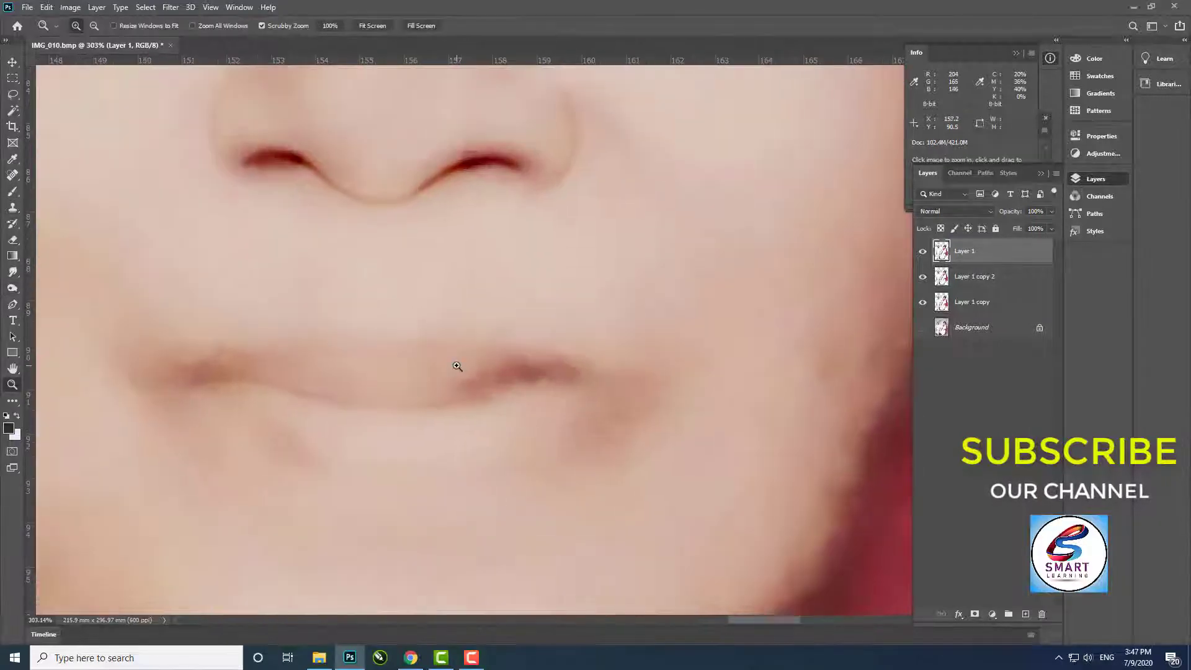
key(b)
alt+click(500, 366)
drag(521, 372, 552, 369)
key(bracketleft)
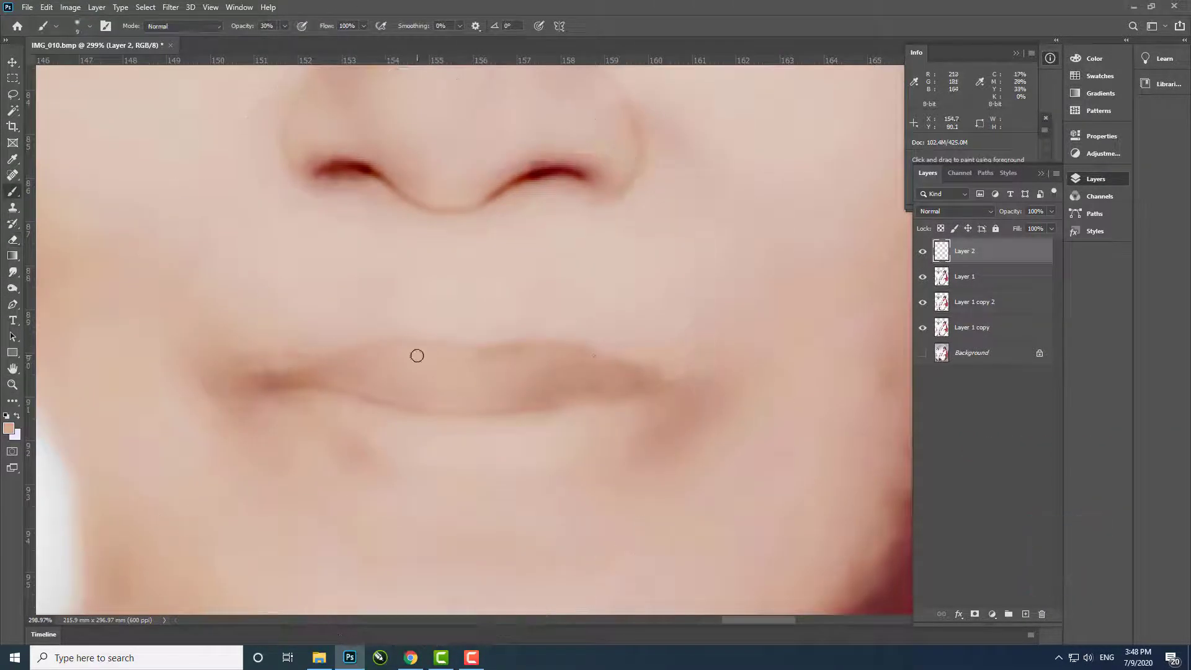
On a new layer, paint a light skin stroke below the lip with a size-30 brush
scroll(328, 384, up, 2)
key(o)
key(alt+bracketleft)
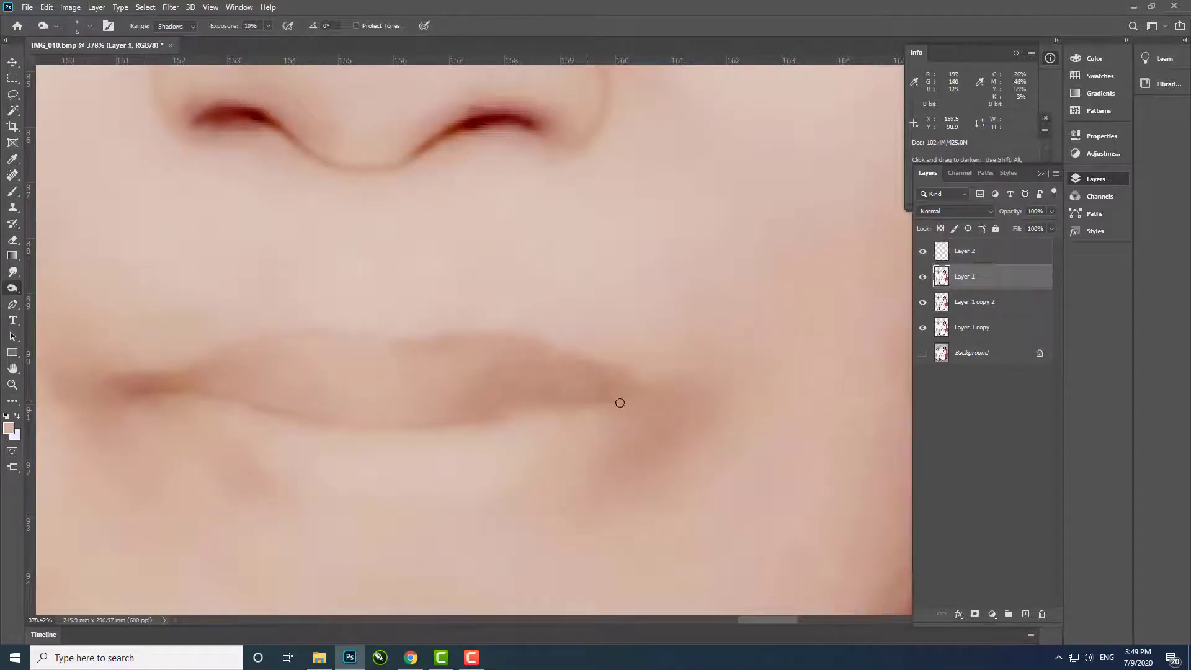
scroll(669, 395, down, 1)
key(b)
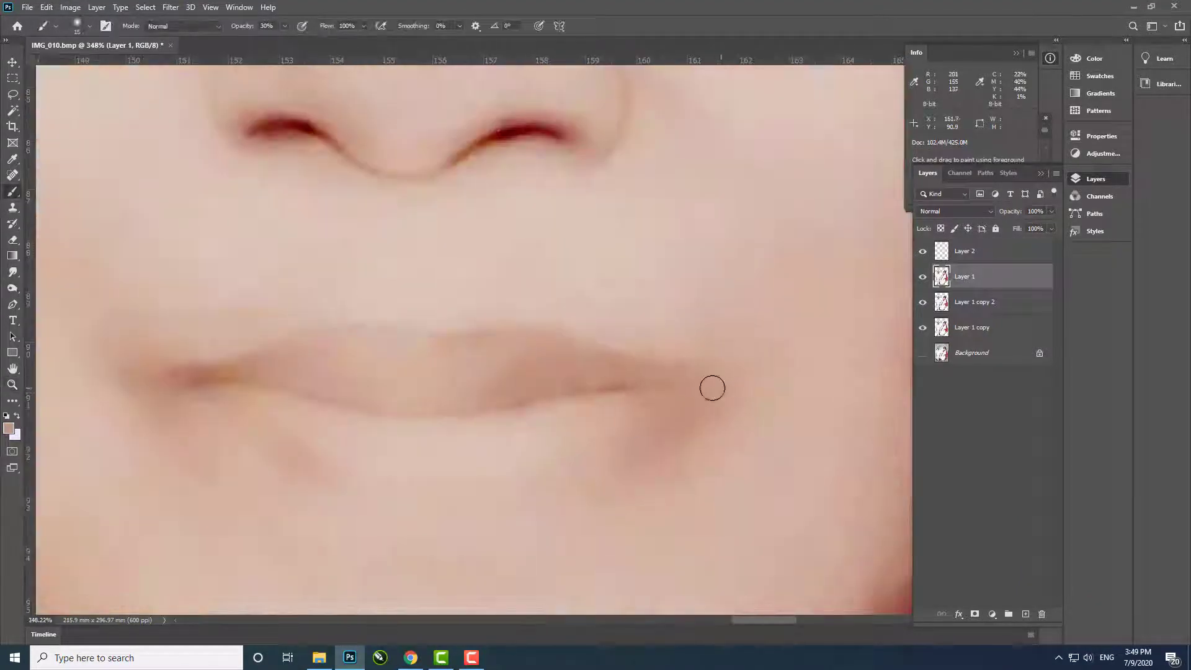
key(bracketright)
scroll(499, 468, down, 1)
scroll(513, 460, down, 1)
key(ctrl+shift+alt+n)
drag(462, 435, 545, 445)
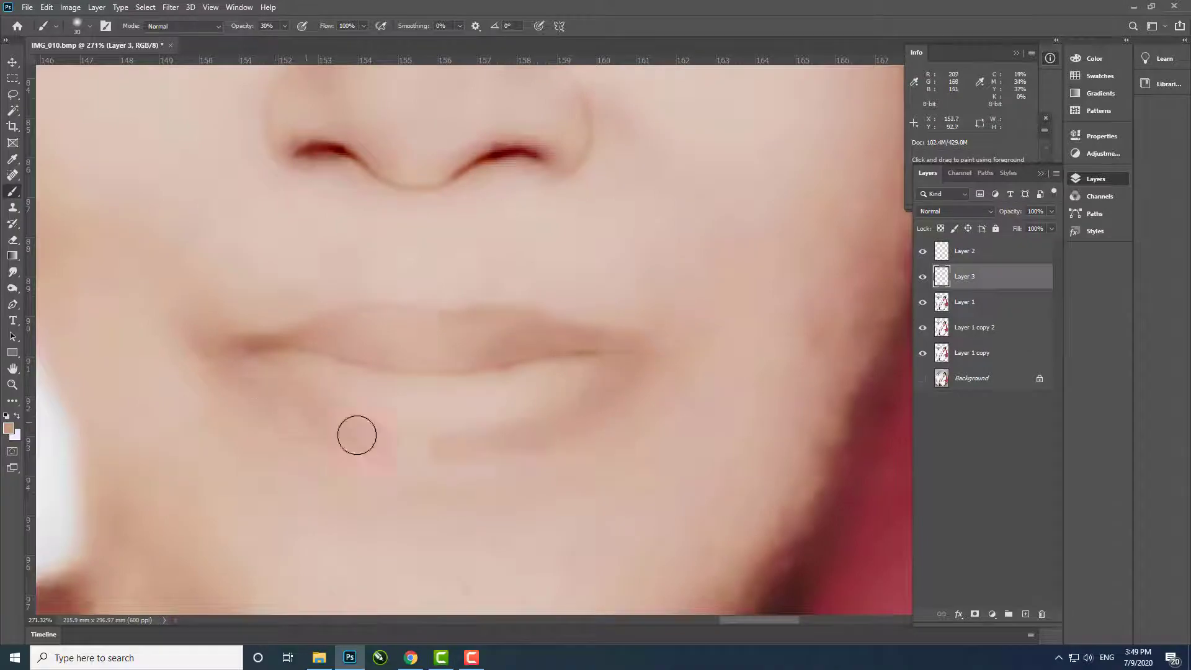
Switch to the Eraser and zoom in on the mouth
key(ctrl+0)
scroll(279, 347, up, 5)
key(e)
key(ctrl+0)
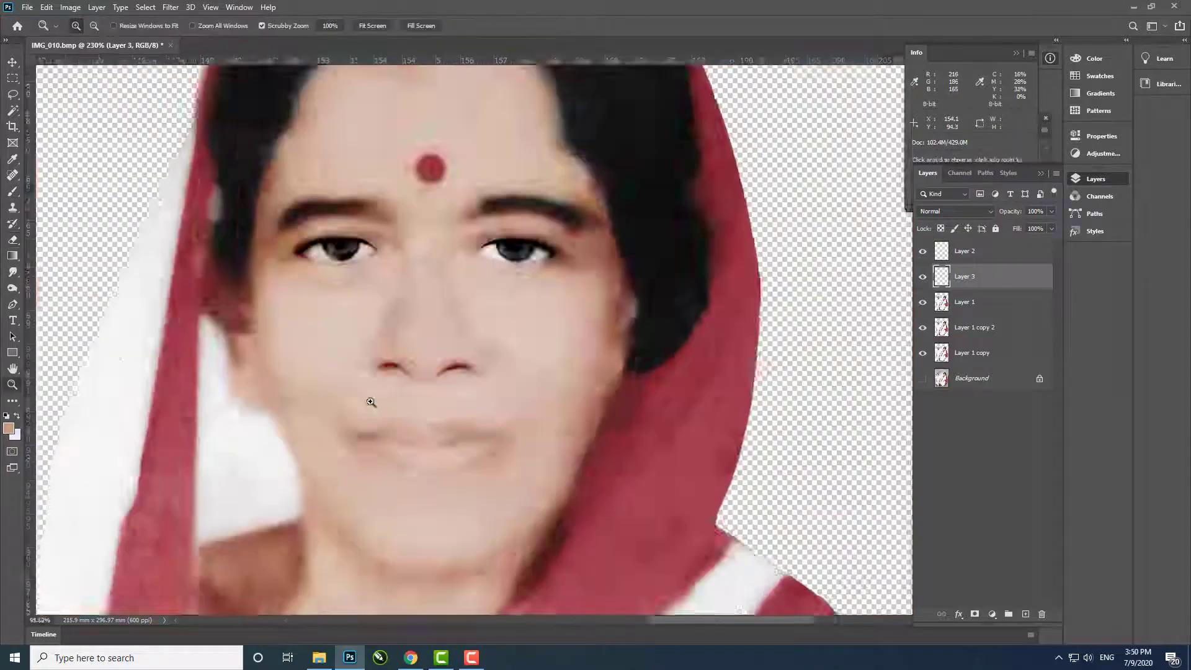
scroll(545, 390, up, 5)
key(ctrl+0)
scroll(533, 373, up, 5)
click(964, 250)
Undo back to the earlier Layer 2 state, removing the extra duplicate layer
key(Delete)
key(ctrl+z)
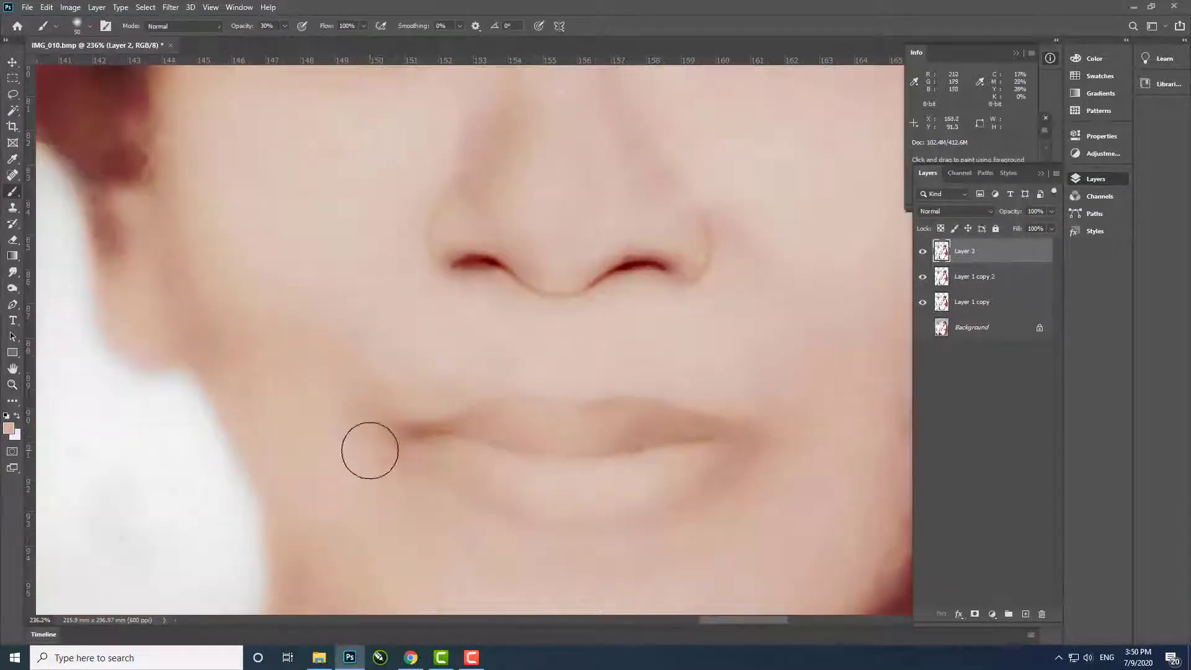
key(ctrl+0)
scroll(639, 458, up, 5)
key(ctrl+0)
scroll(465, 310, up, 5)
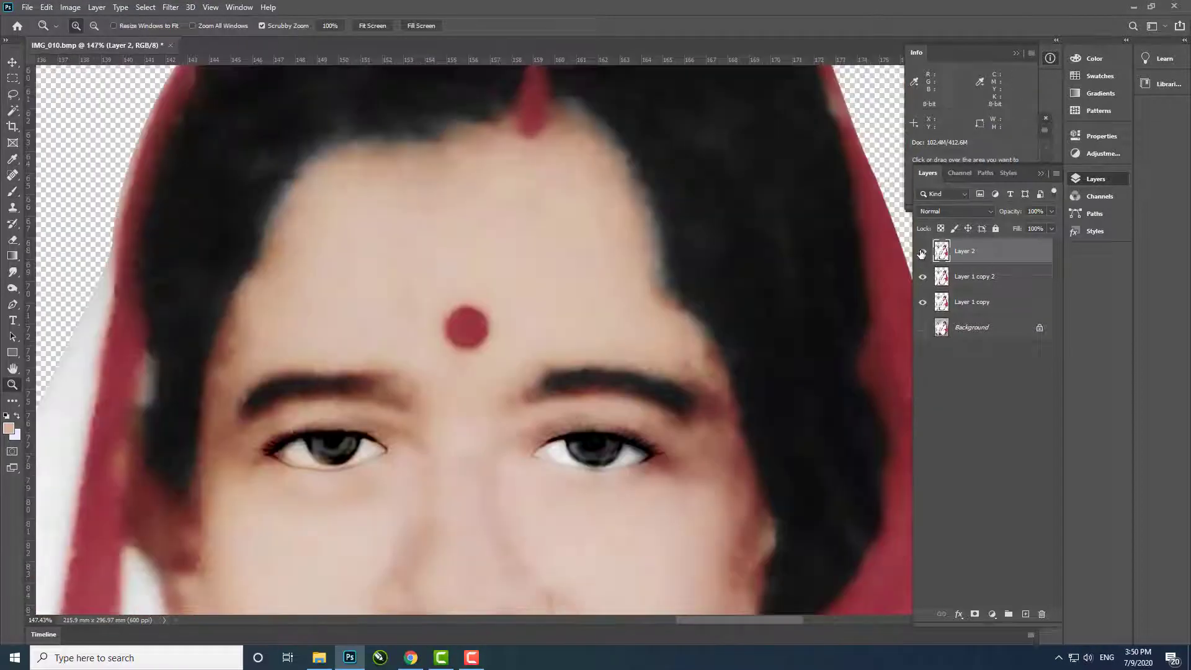
key(ctrl+z)
Switch to the Mixer Brush and duplicate the smoothed skin layer
scroll(372, 310, down, 2)
scroll(267, 313, up, 2)
key(b)
key(shift+b)
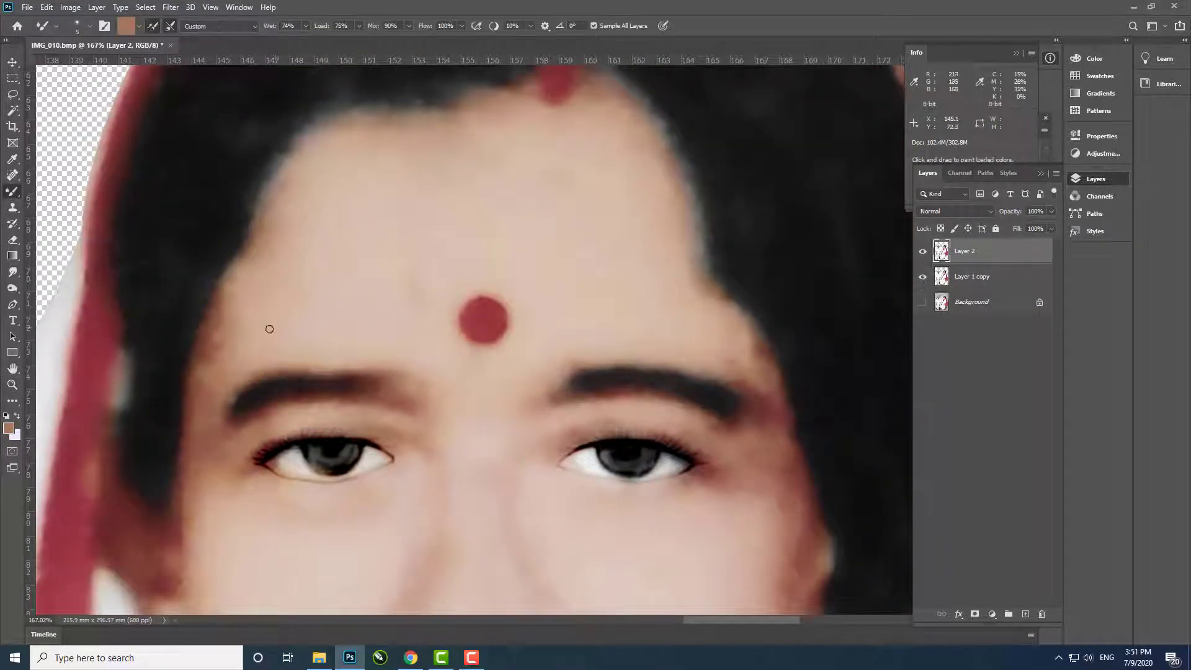
scroll(480, 445, down, 3)
scroll(271, 338, down, 3)
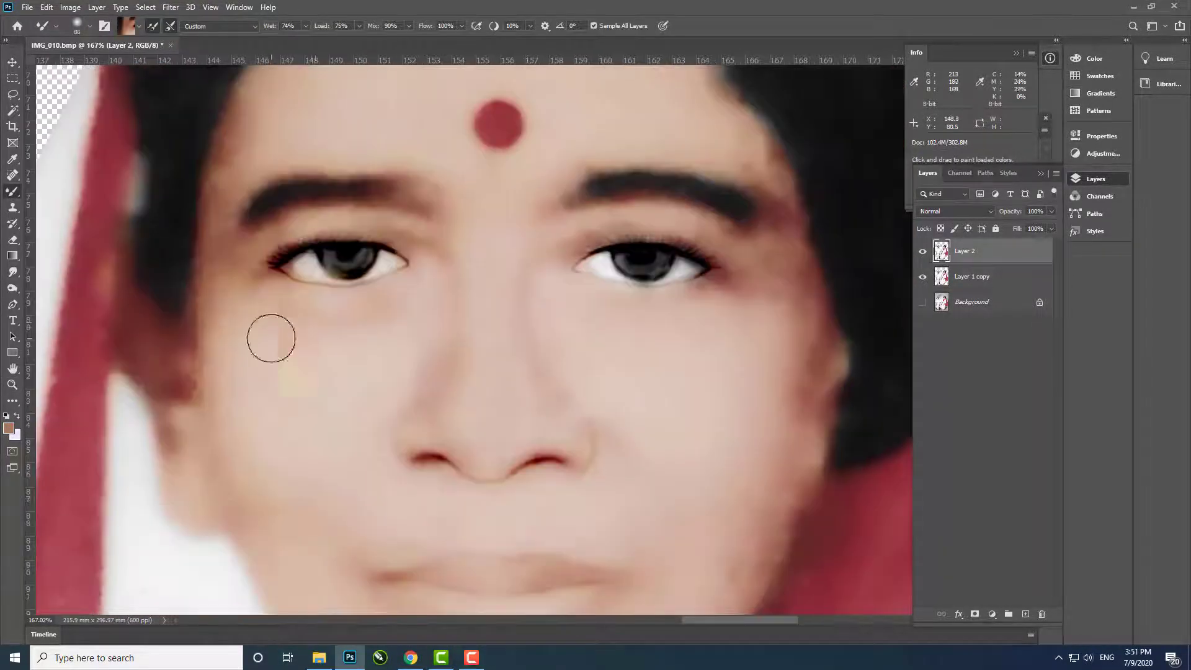
scroll(341, 462, up, 2)
scroll(342, 462, right, 3)
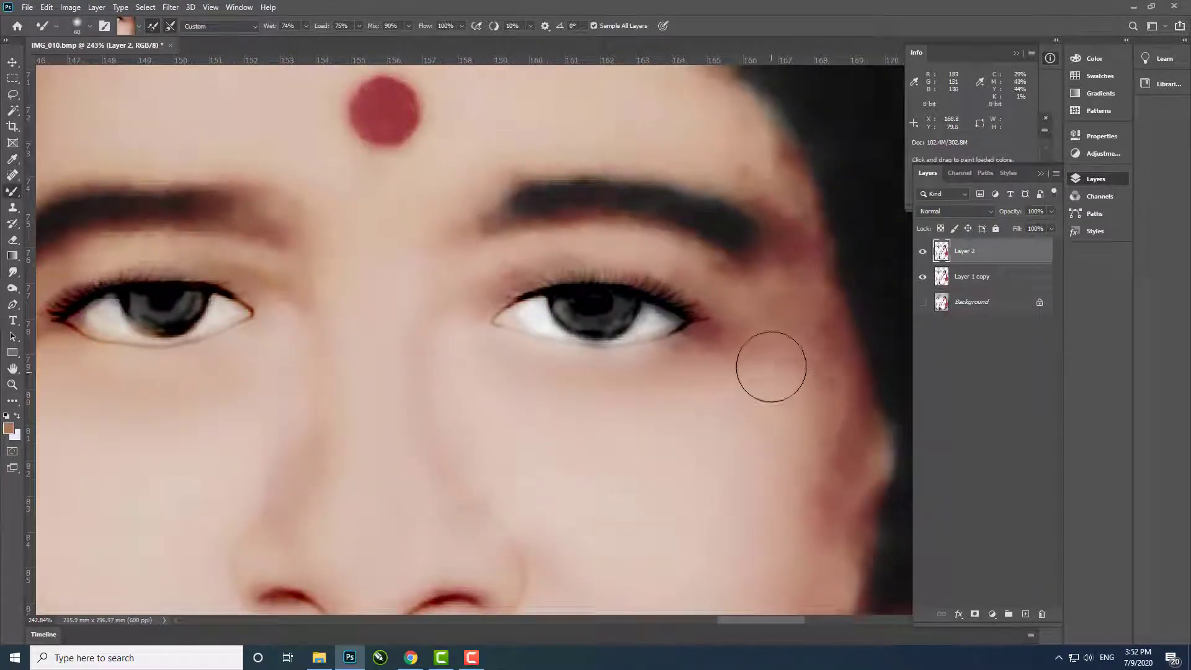
scroll(702, 429, up, 2)
scroll(702, 429, down, 2)
key(ctrl+j)
Add new empty layers above Layer 2 for Burn and Eraser touch-ups
click(1025, 613)
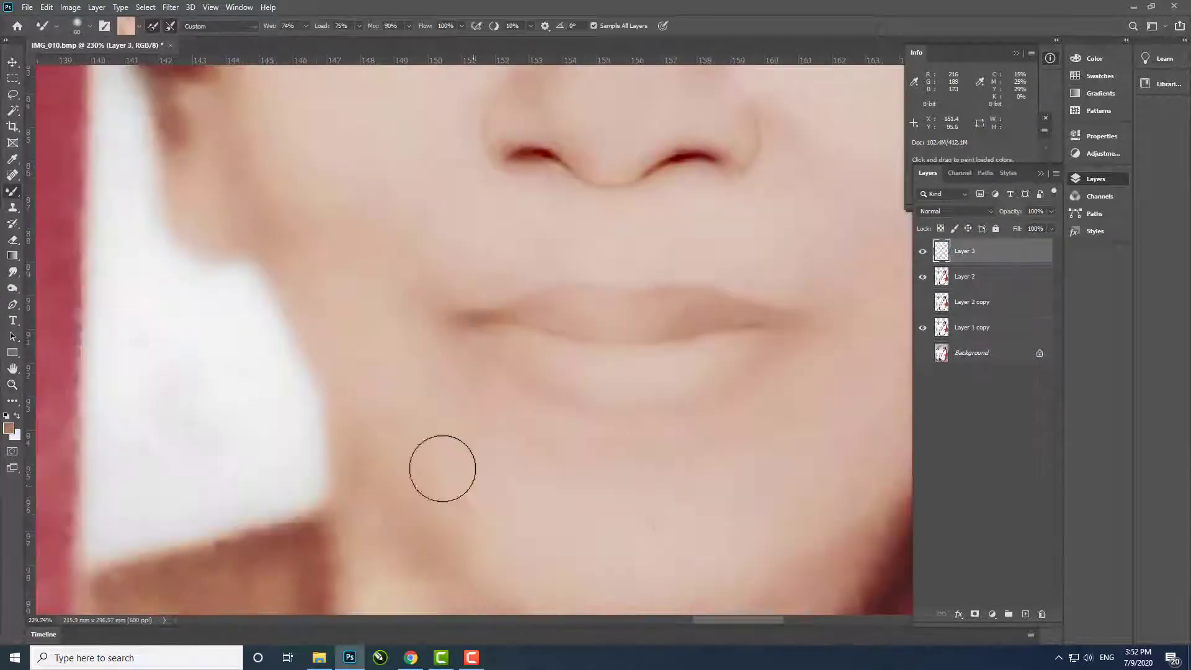
scroll(441, 468, down, 3)
key(o)
key(alt+bracketleft)
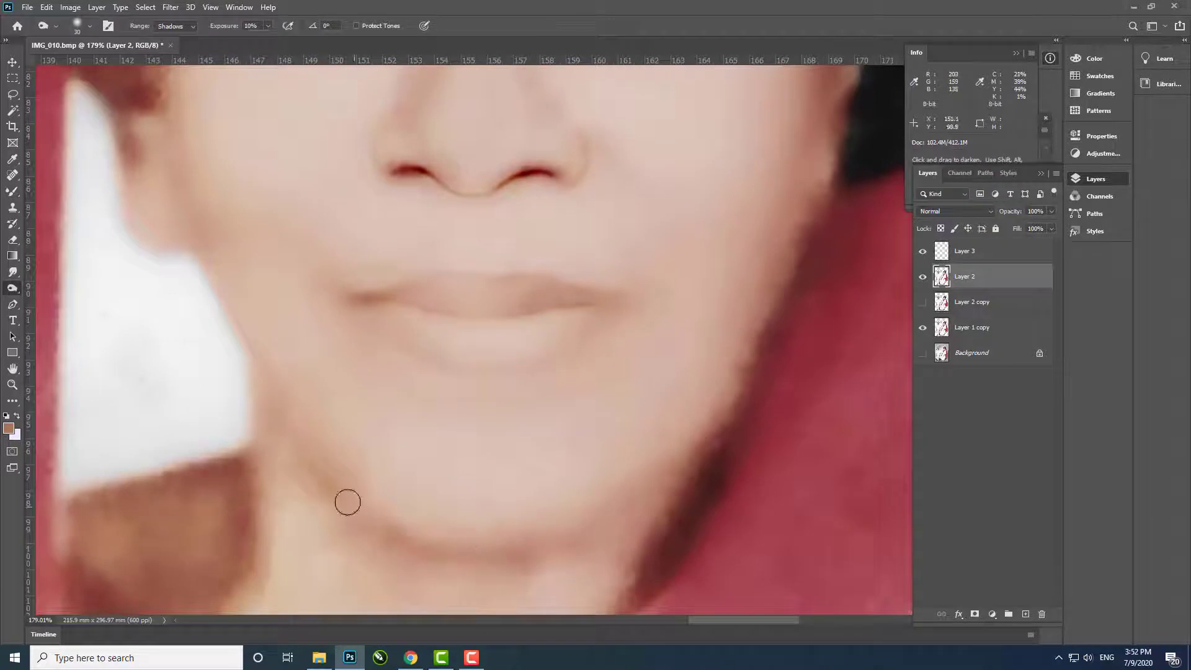
scroll(605, 451, down, 5)
scroll(542, 449, up, 4)
key(e)
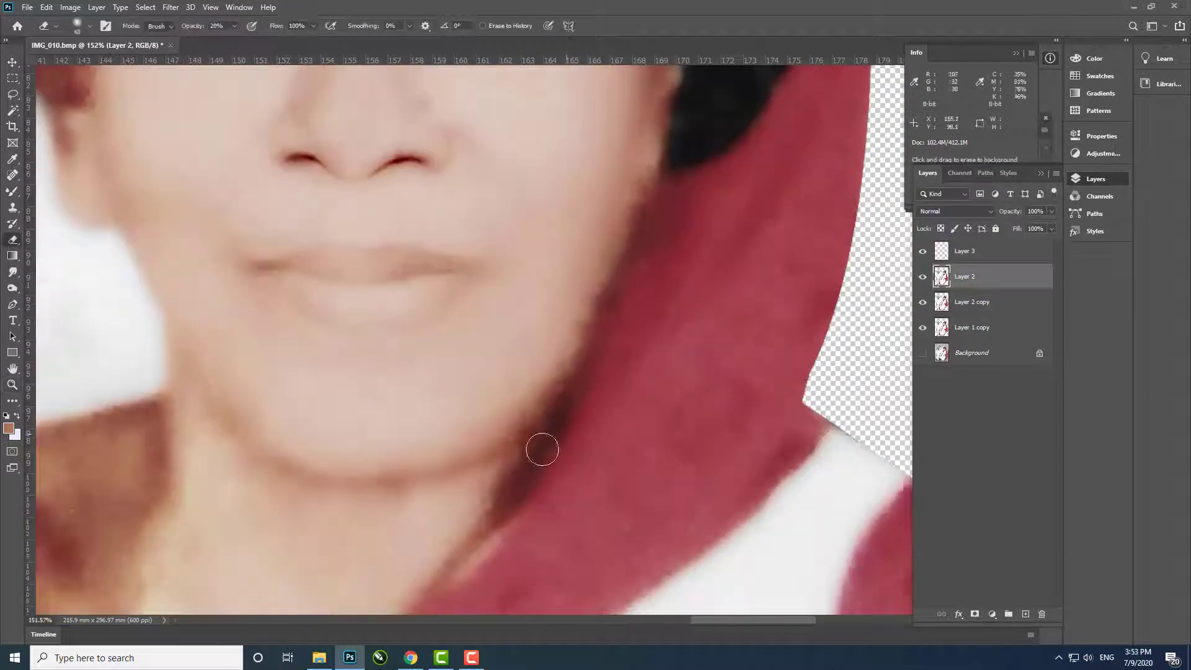
scroll(223, 490, up, 1)
key(ctrl+shift+alt+n)
key(b)
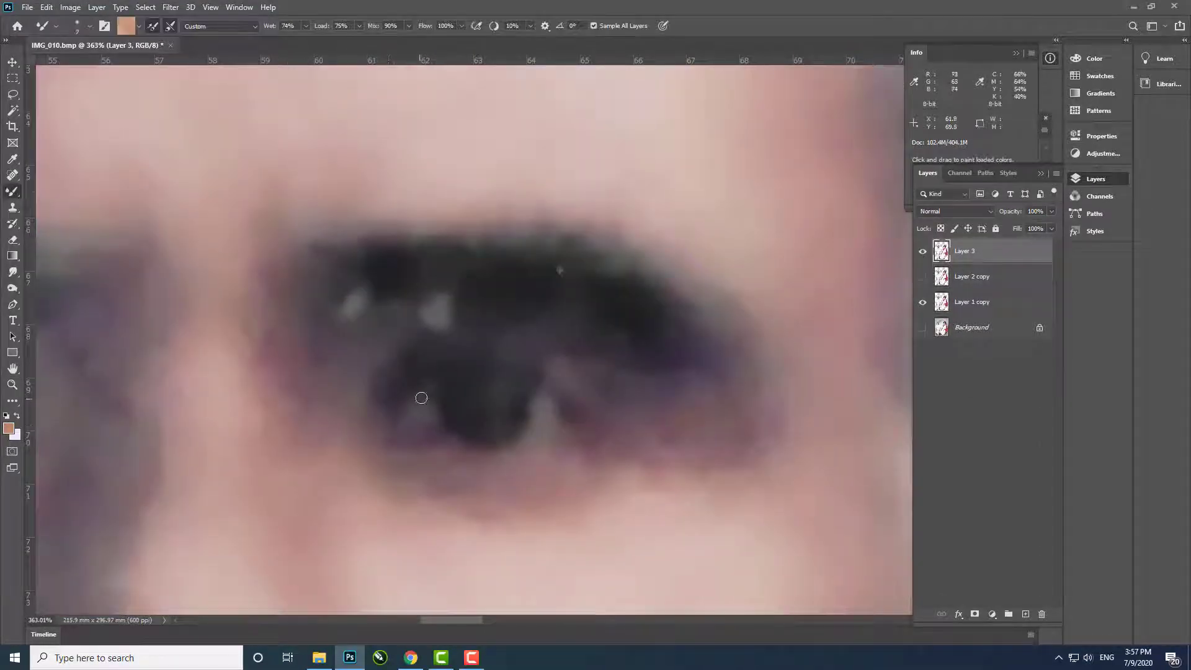
Dodge the white of the man's eye brighter
click(13, 288)
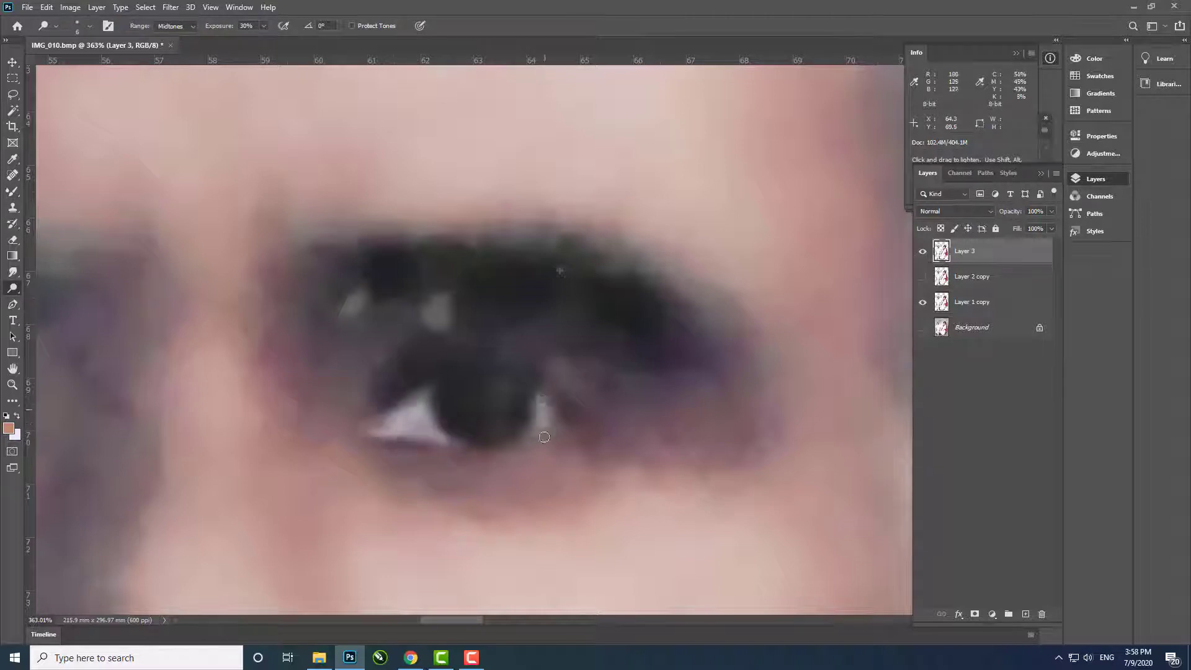
click(569, 429)
scroll(568, 430, down, 5)
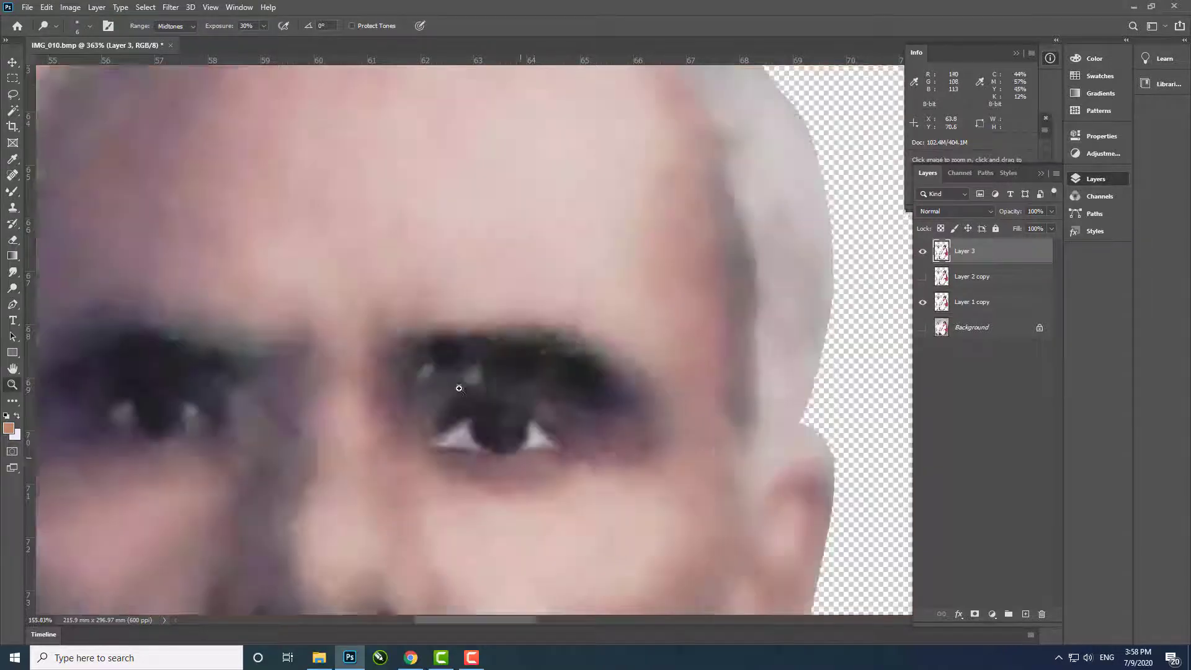
scroll(346, 374, up, 5)
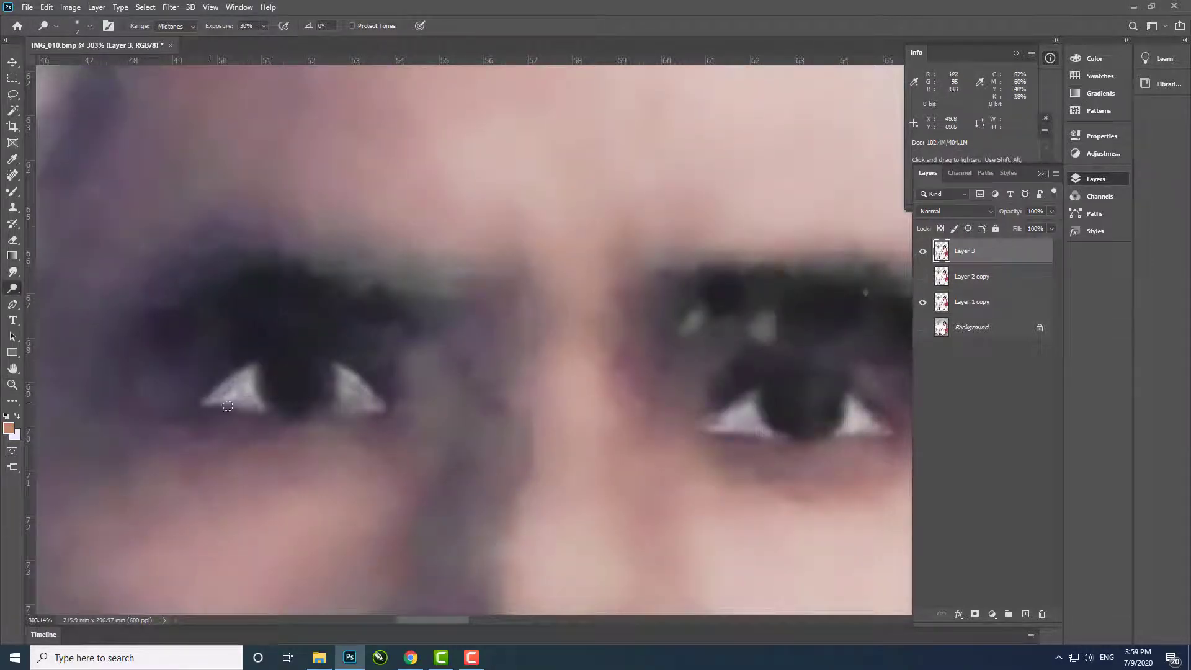
scroll(369, 396, down, 5)
scroll(368, 323, up, 4)
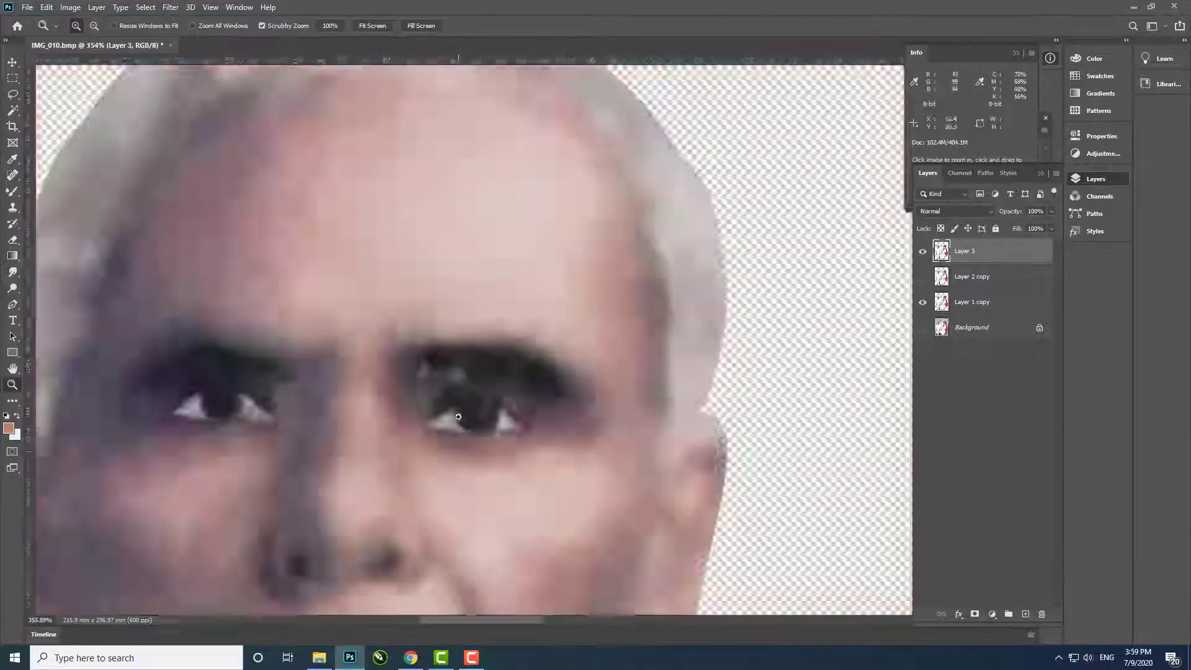
scroll(368, 324, up, 2)
Burn the man's upper lash line darker out to the eye corner
right_click(12, 288)
click(56, 299)
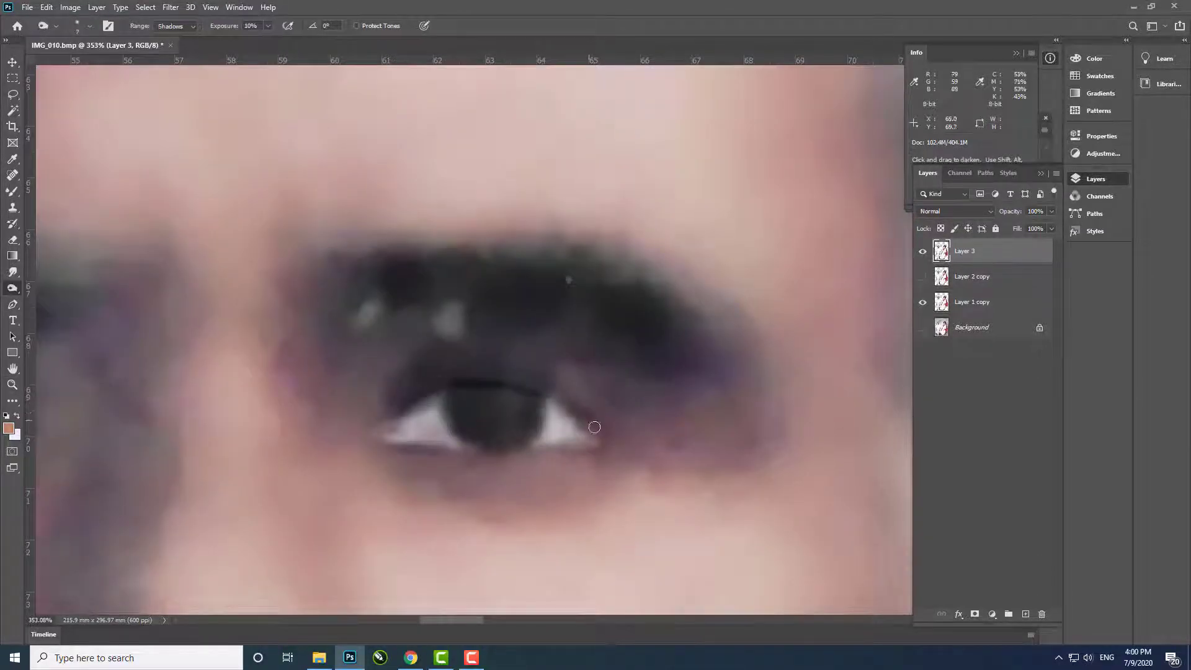
scroll(521, 435, up, 2)
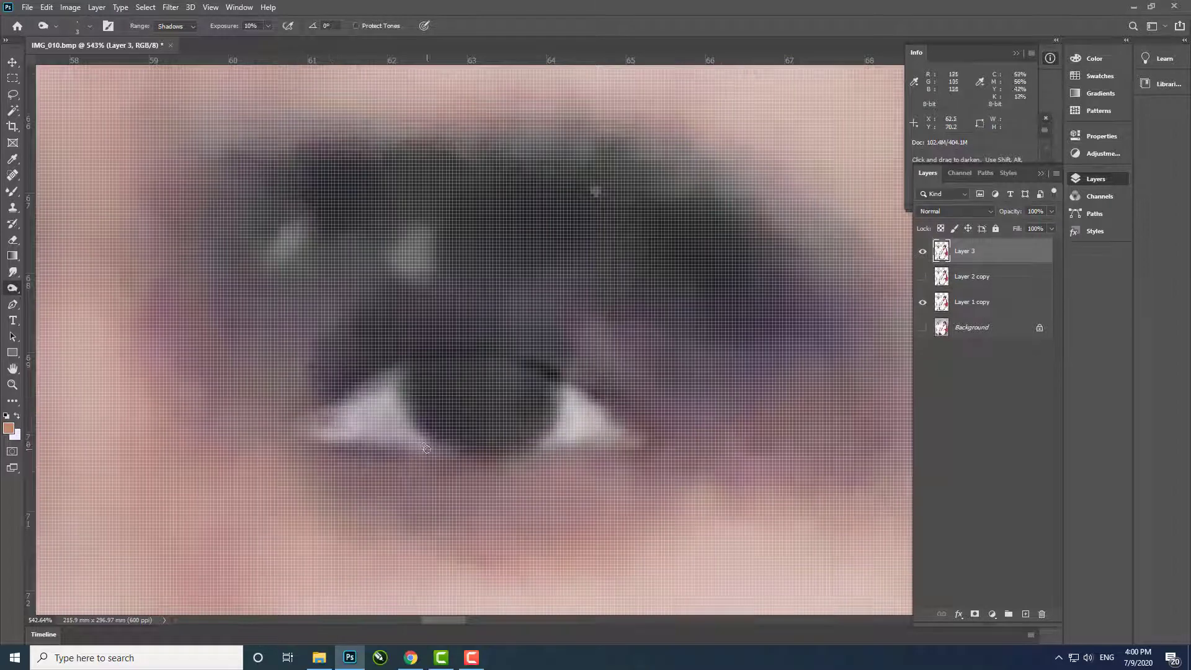
scroll(426, 447, down, 2)
drag(534, 389, 412, 389)
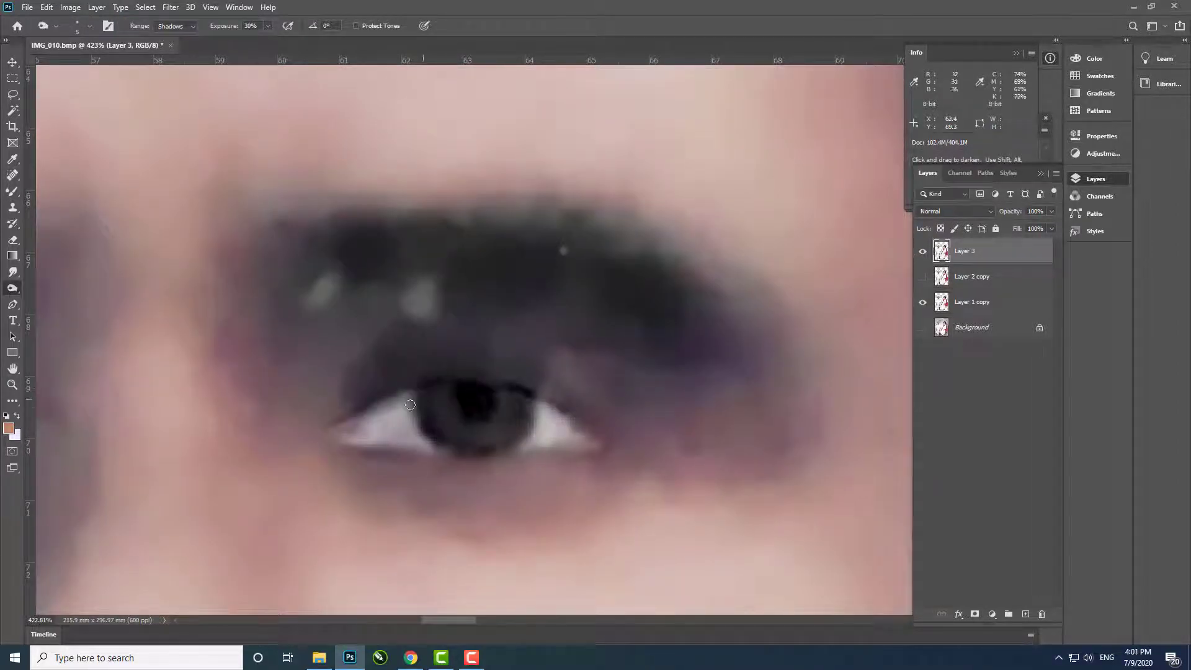
drag(410, 404, 598, 442)
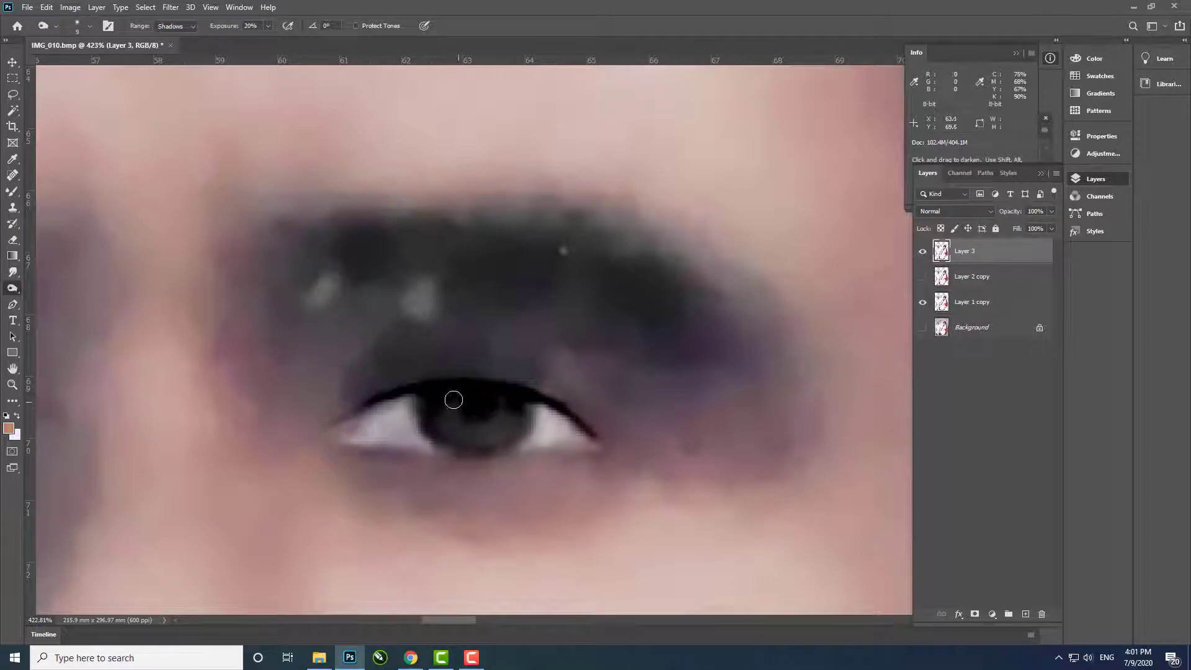
key(ctrl+0)
Burn the iris and lash line of the man's other eye
scroll(233, 380, up, 5)
key(b)
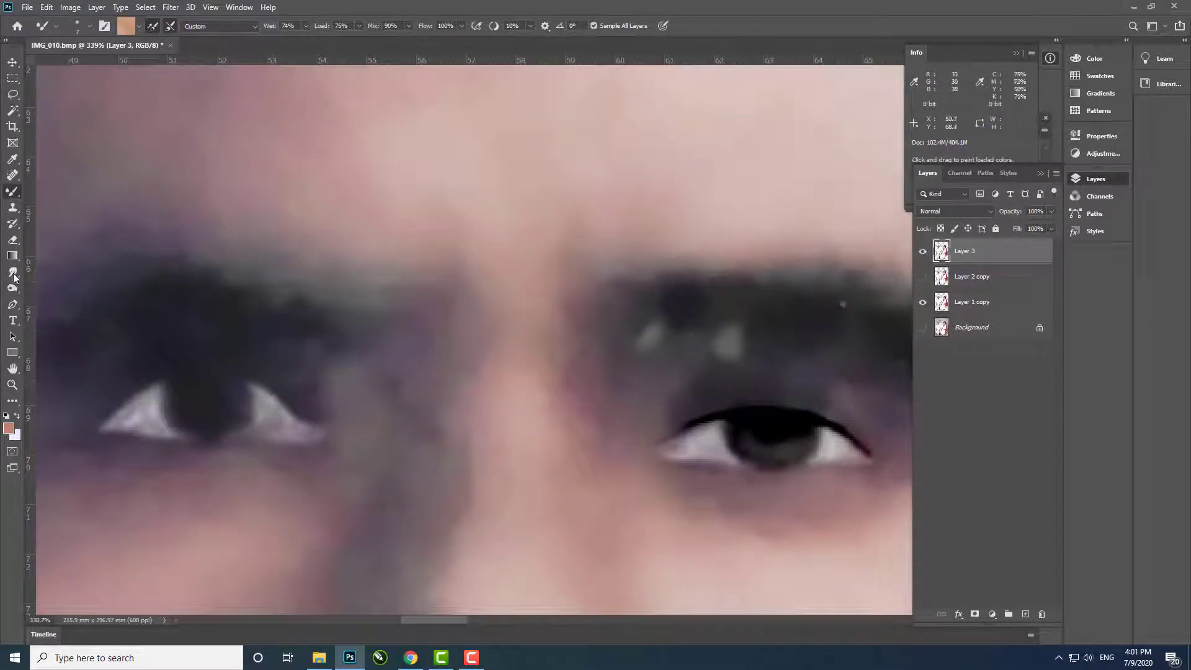
click(12, 287)
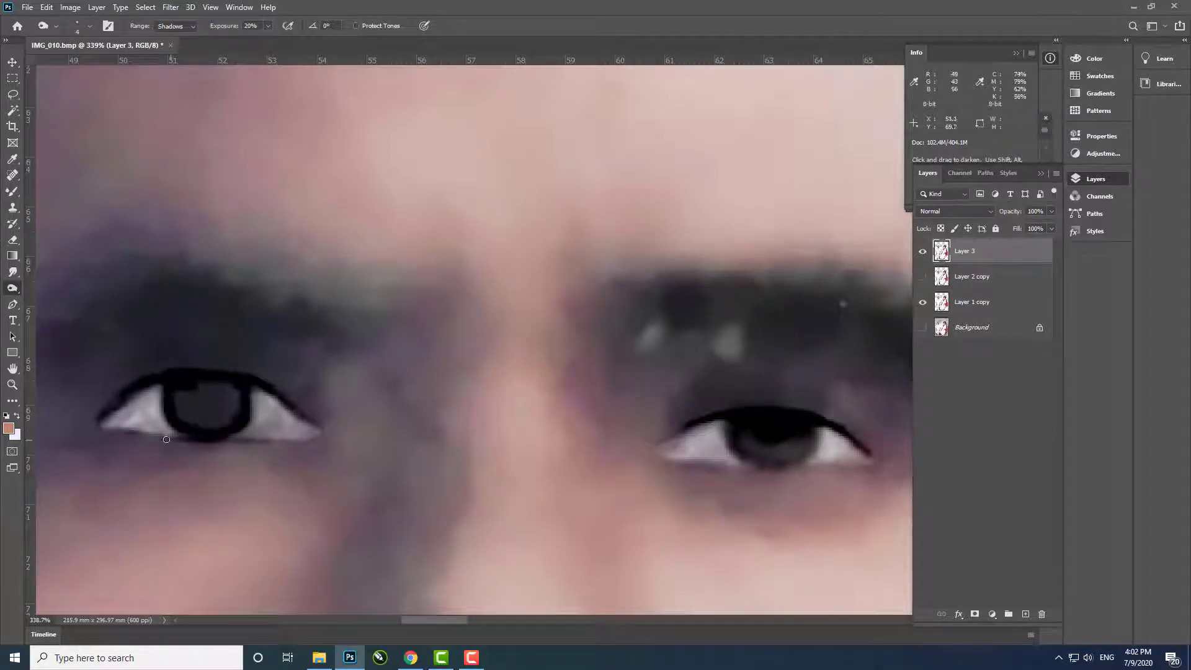
scroll(285, 457, up, 1)
drag(279, 439, 310, 462)
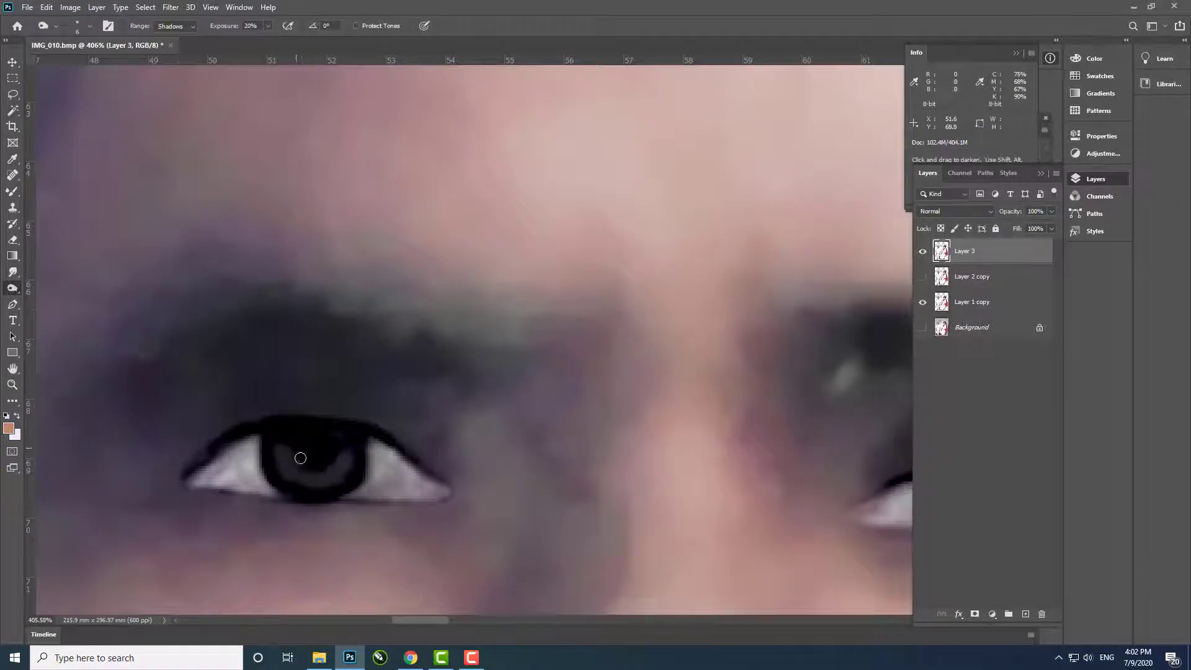
scroll(300, 457, down, 2)
Add a new empty touch-up layer and zoom in on the man's eyes
key(b)
key(ctrl+shift+alt+n)
key(z)
scroll(325, 433, down, 3)
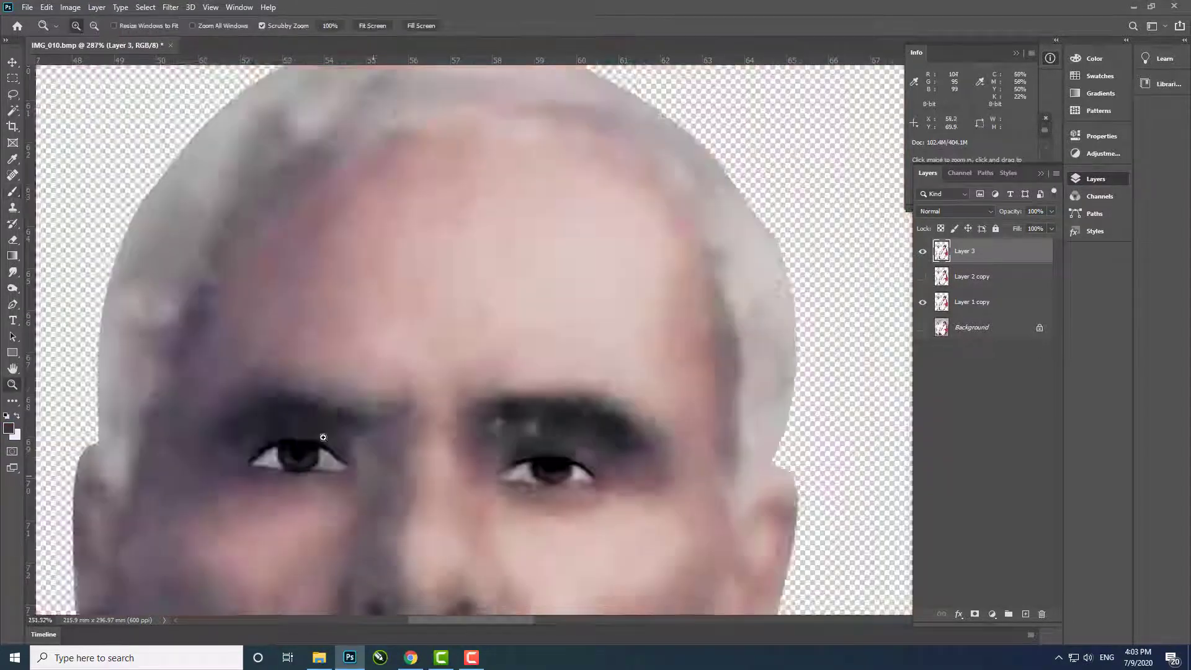
scroll(329, 393, down, 2)
scroll(434, 434, up, 3)
scroll(695, 536, up, 2)
Sample a skin pink and paint over the shadow above the man's eye
key(b)
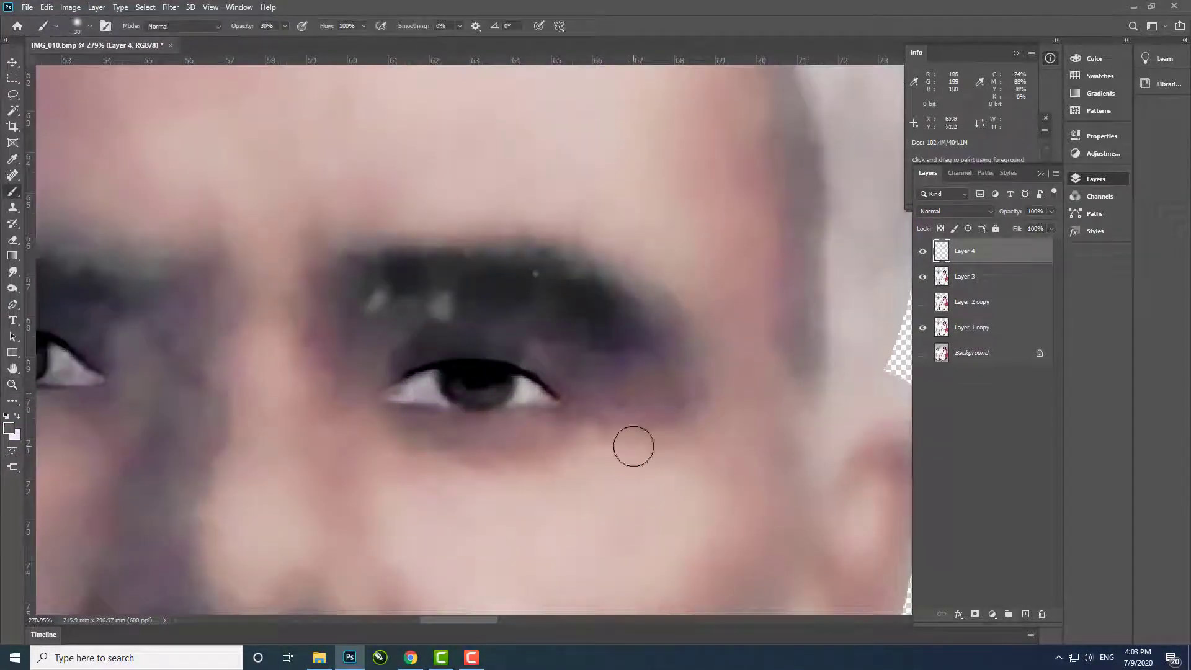
alt+click(631, 444)
scroll(347, 360, up, 1)
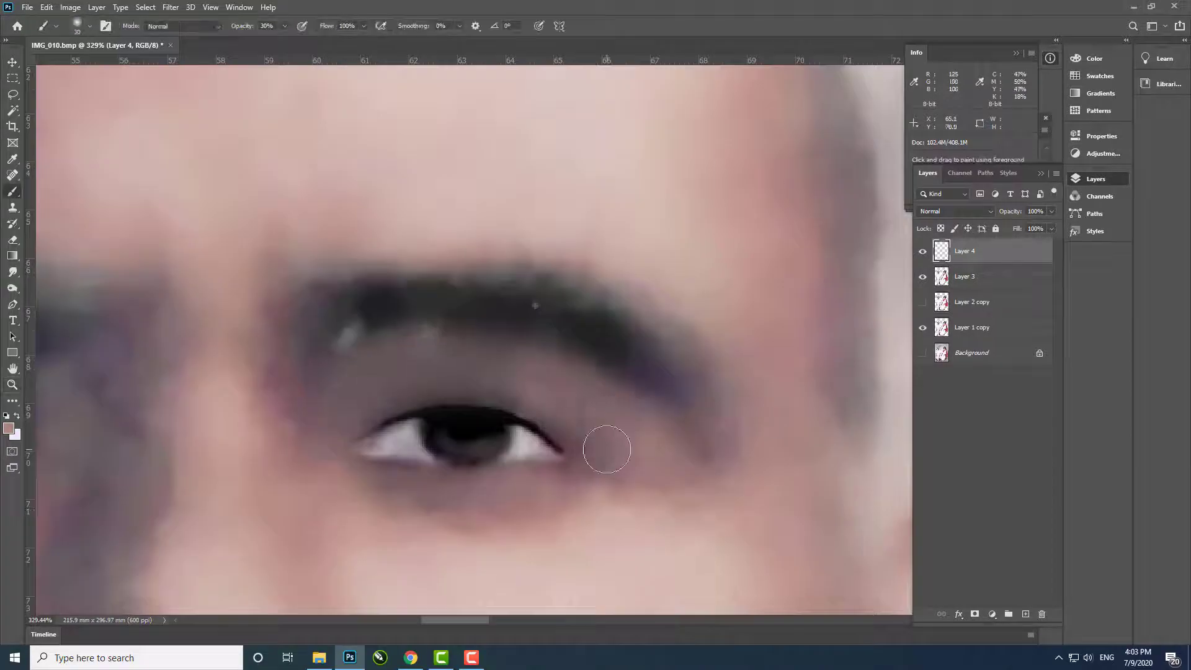
key(z)
scroll(314, 380, down, 4)
scroll(397, 386, up, 3)
key(b)
drag(291, 347, 439, 363)
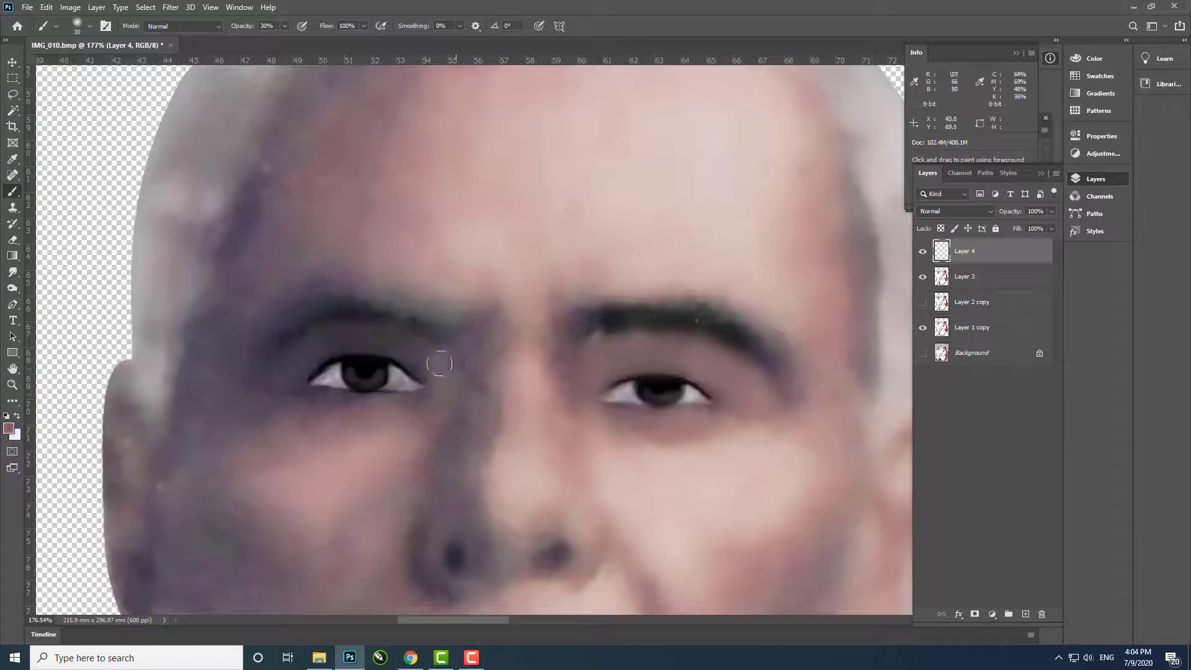
Duplicate Layer 4 as a backup and hide the copy
key(z)
scroll(385, 436, down, 3)
scroll(397, 403, down, 2)
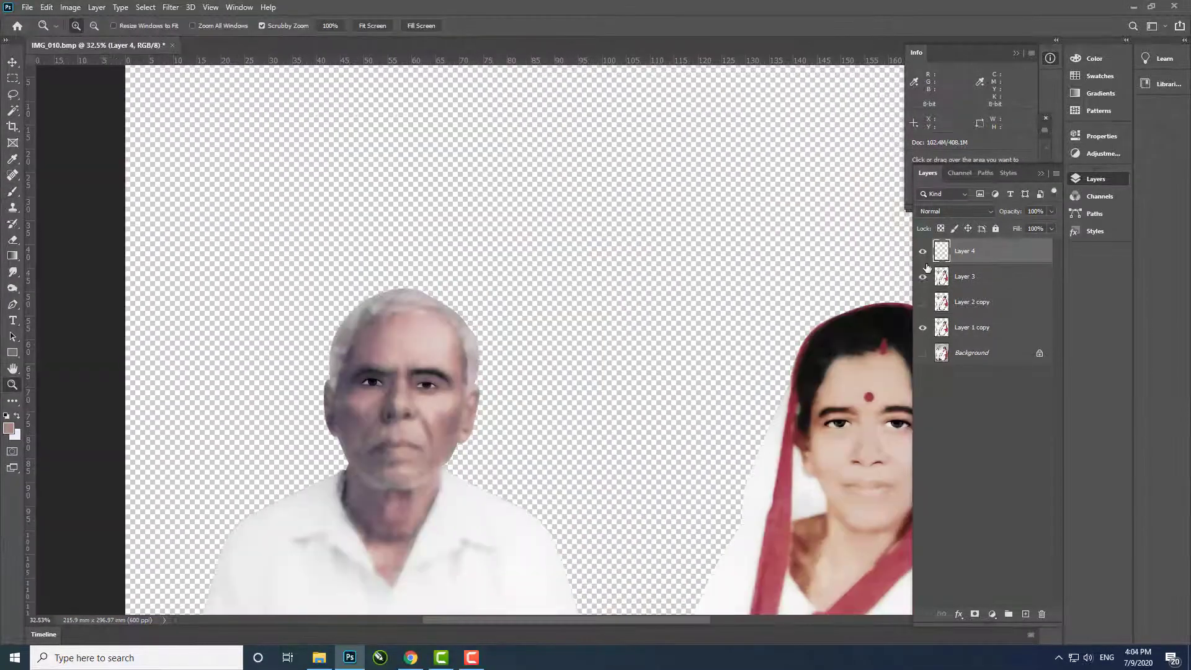
scroll(386, 380, up, 5)
key(b)
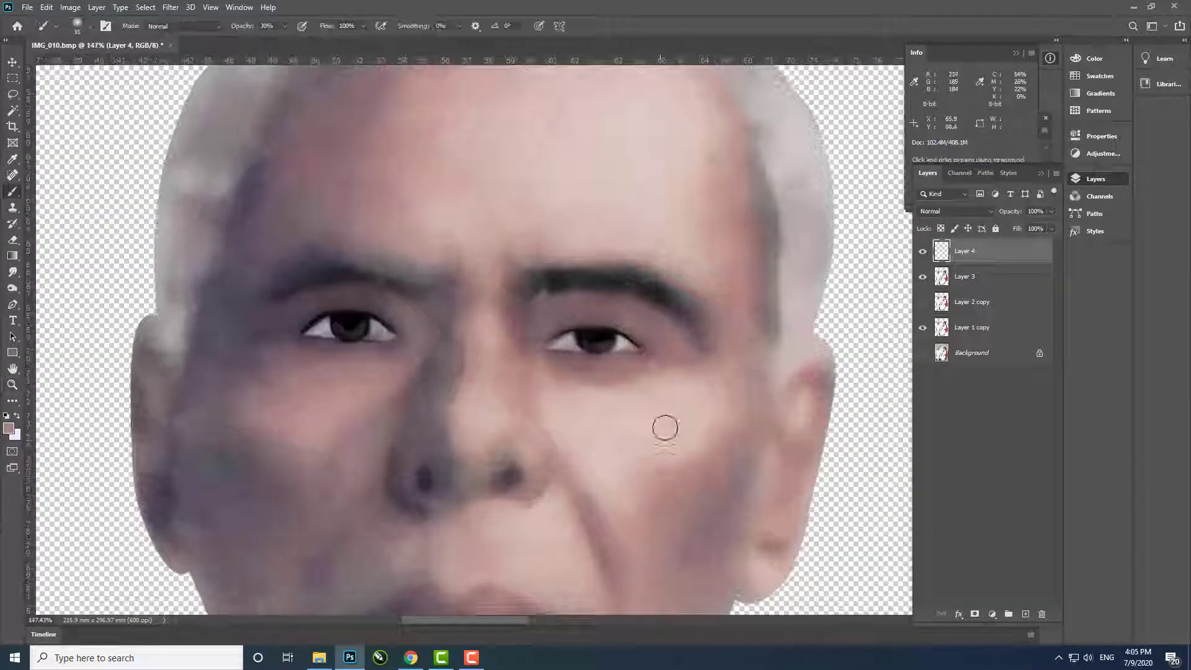
right_click(12, 191)
click(68, 229)
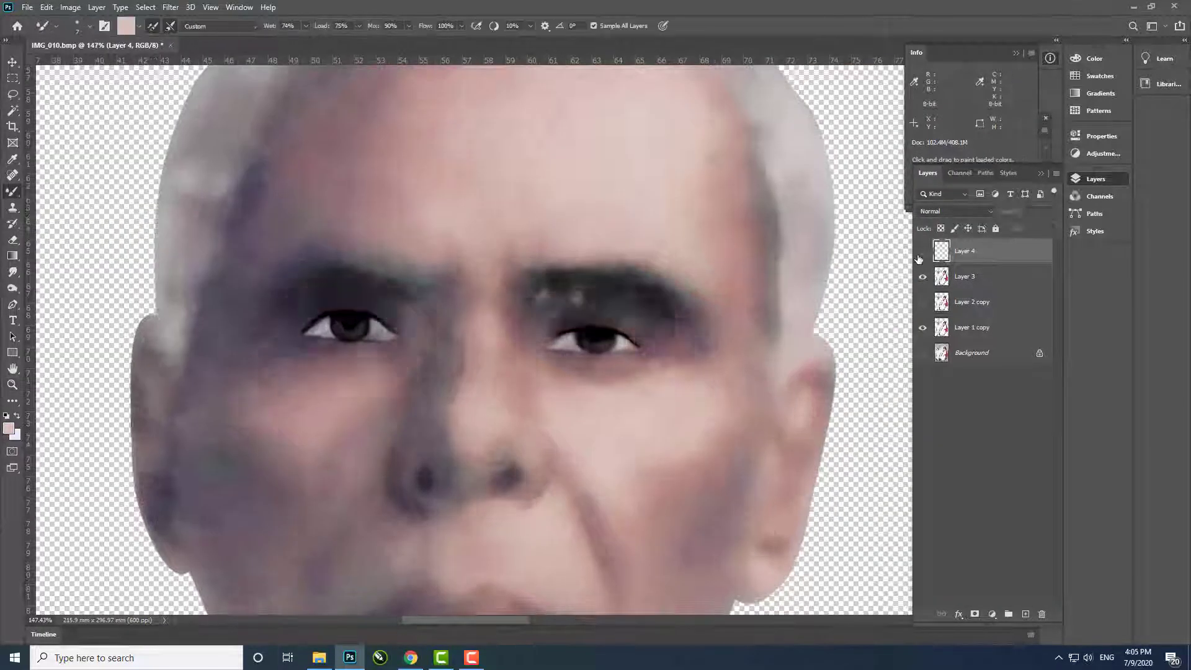
click(985, 272)
Switch to the Color Replacement brush and pick a new foreground colour
key(shift+b)
scroll(425, 380, down, 3)
scroll(403, 385, up, 1)
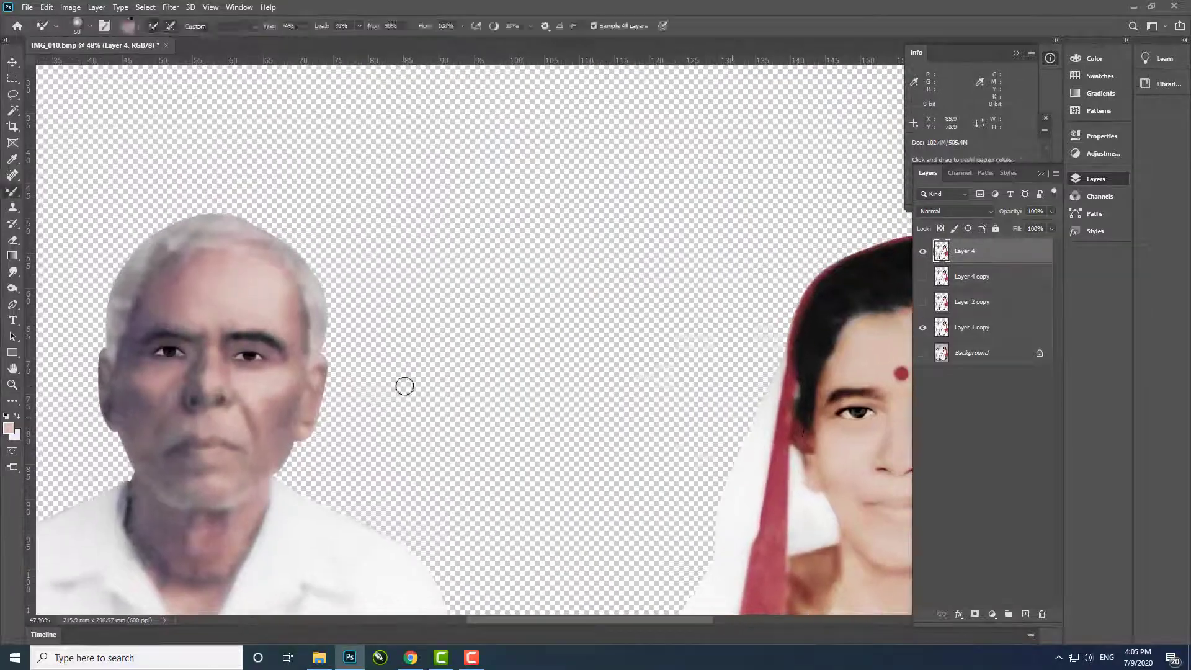
scroll(298, 266, up, 2)
click(8, 428)
click(1063, 244)
scroll(601, 407, down, 2)
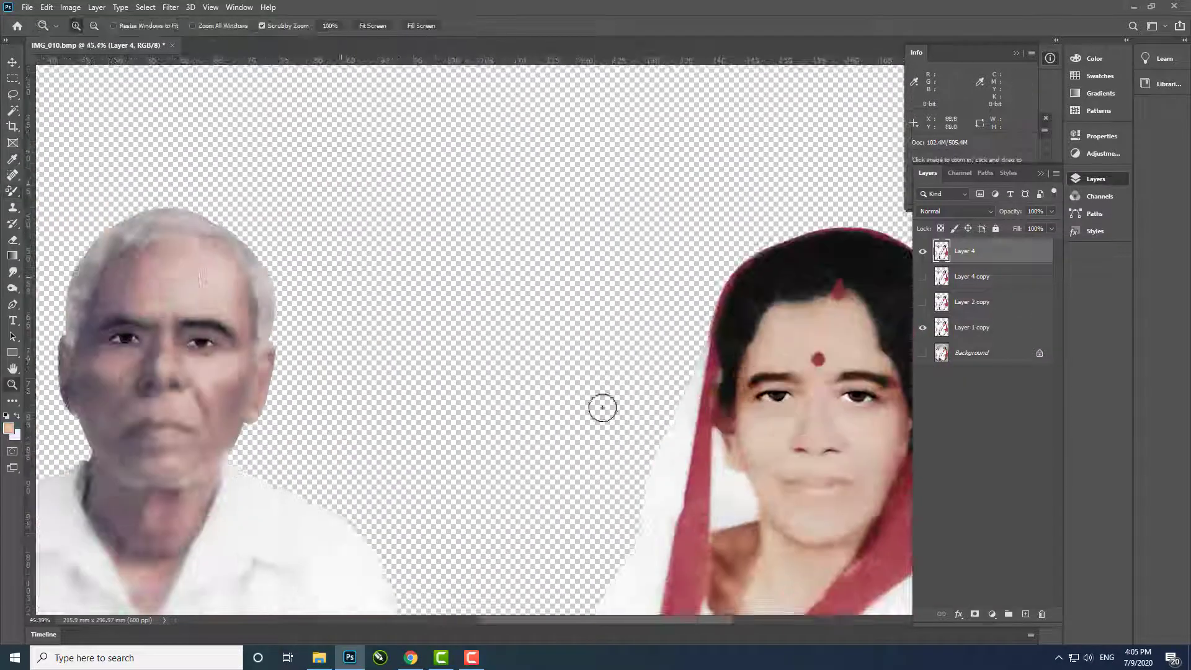
scroll(446, 494, up, 1)
Paint a yellow test stroke on the man's cheek, then undo it
drag(223, 410, 266, 340)
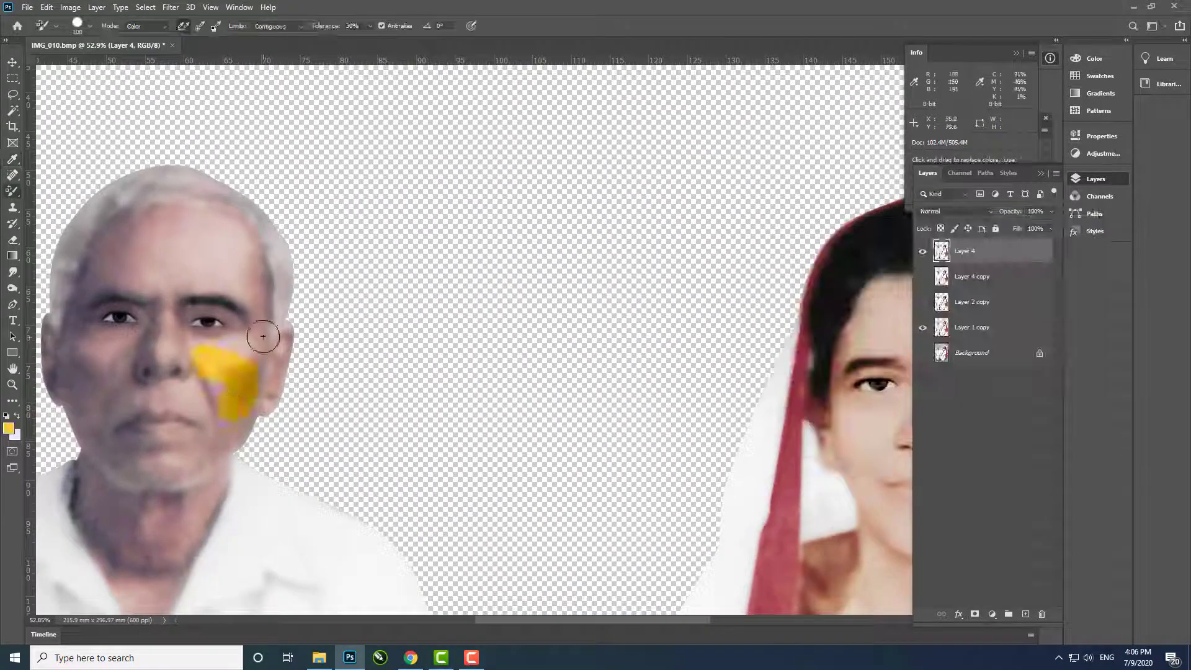
key(ctrl+z)
scroll(194, 453, up, 1)
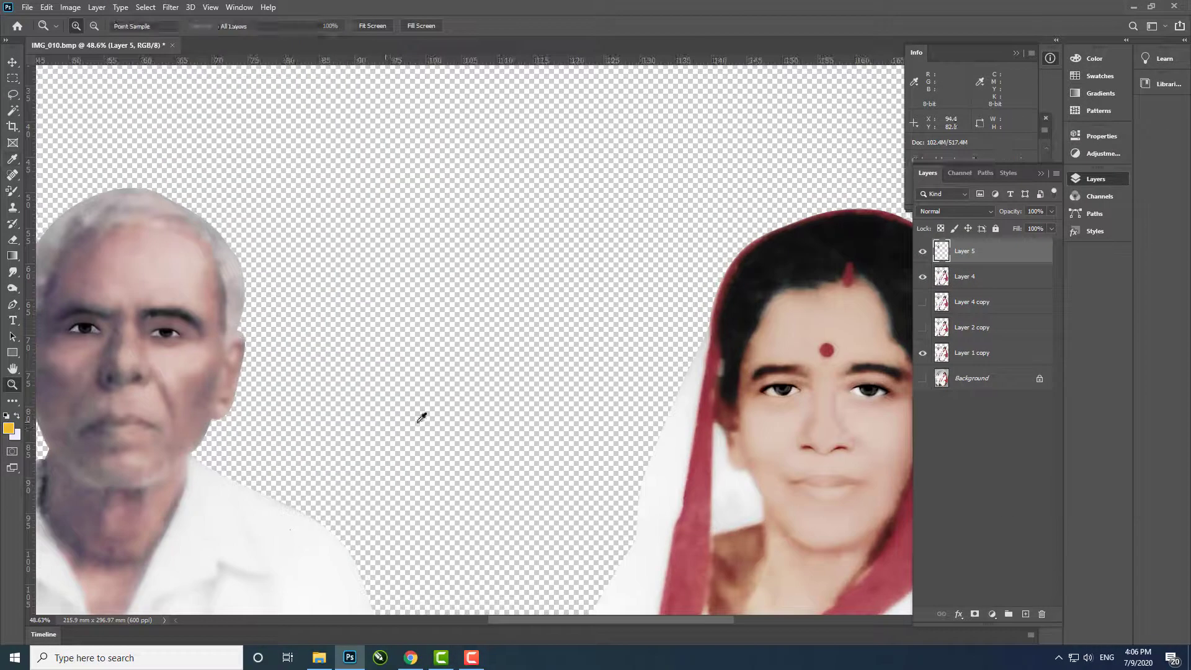
Apply Hue/Saturation (Hue +21, Saturation -23), then Color Balance Yellow/Blue -36
drag(967, 377, 973, 379)
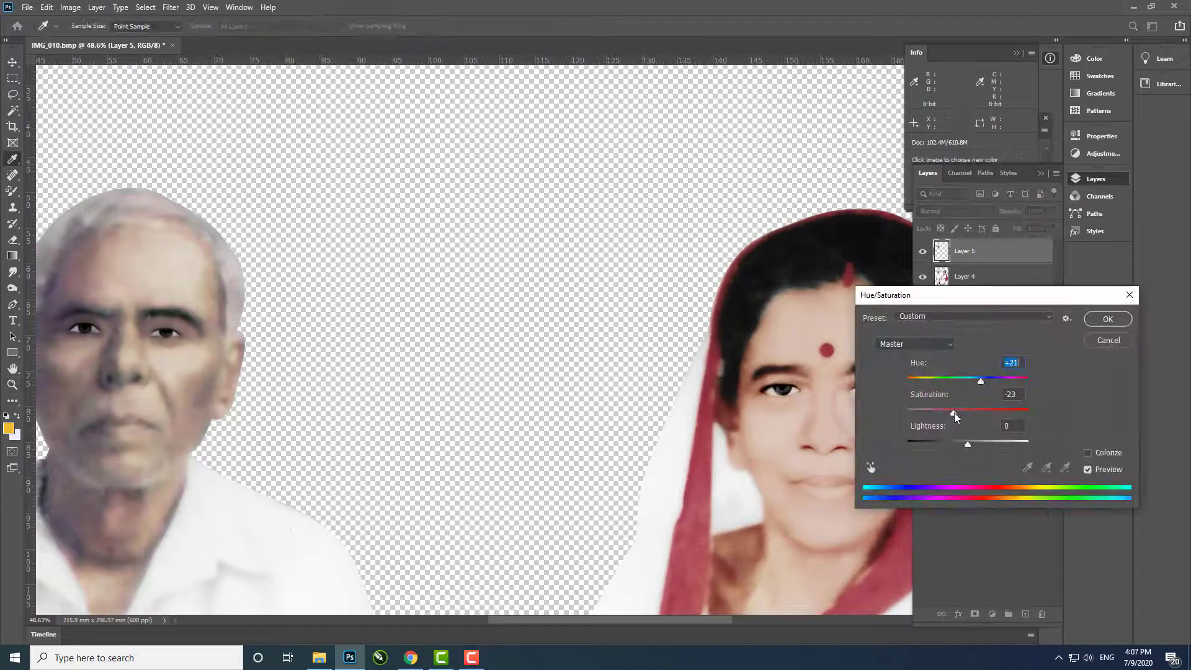
key(Return)
key(ctrl+b)
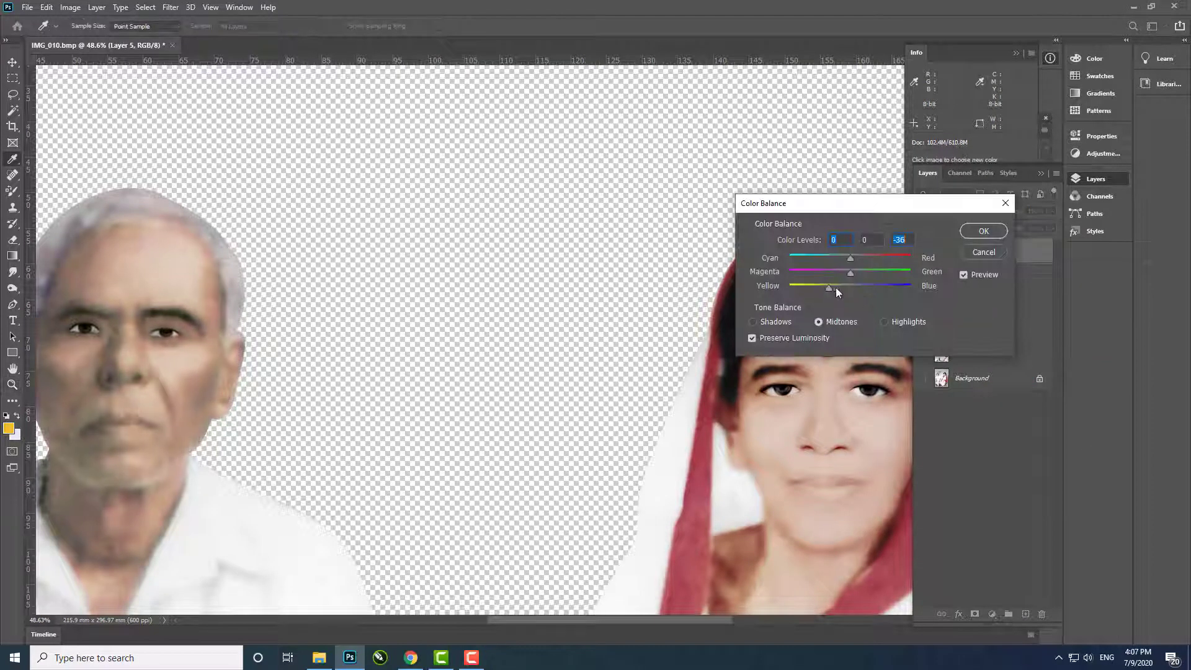
key(Return)
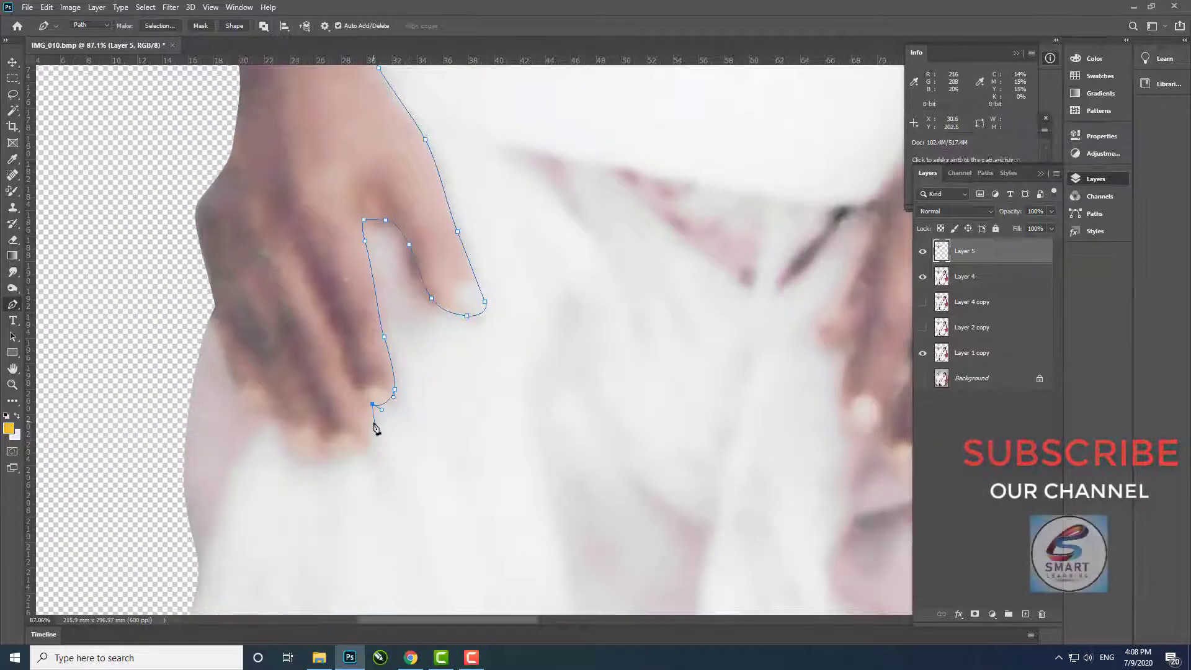
Trace a pen path around the fingertip and up along the man's arm
click(358, 447)
click(286, 438)
click(271, 404)
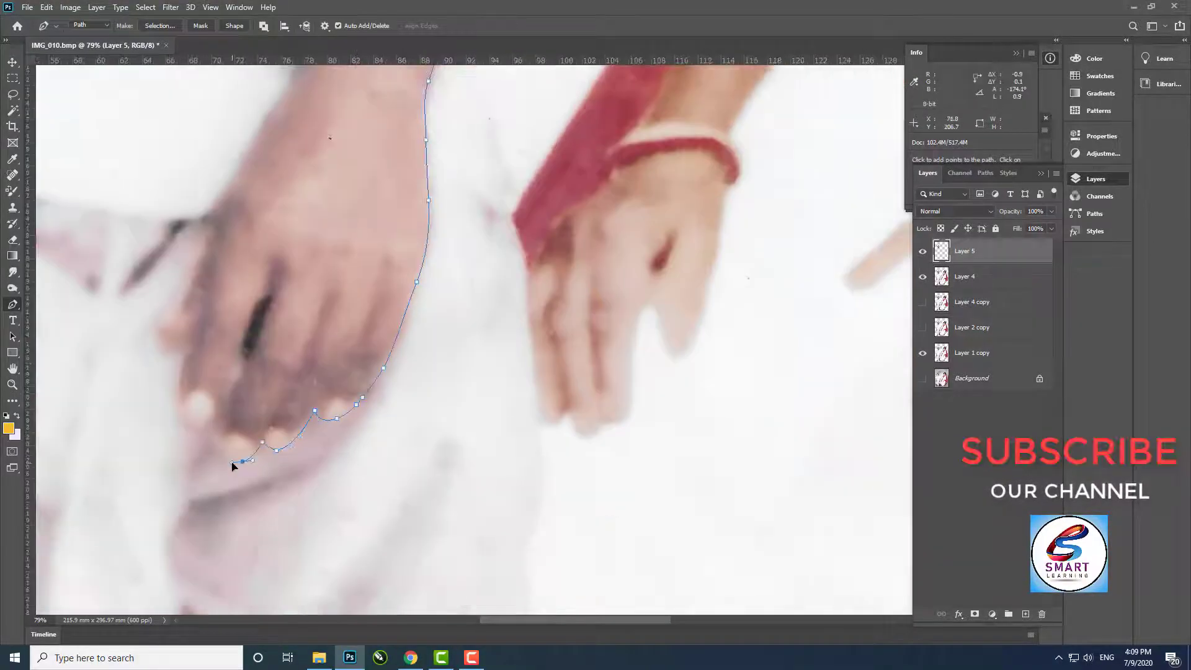
click(212, 434)
click(176, 414)
click(187, 357)
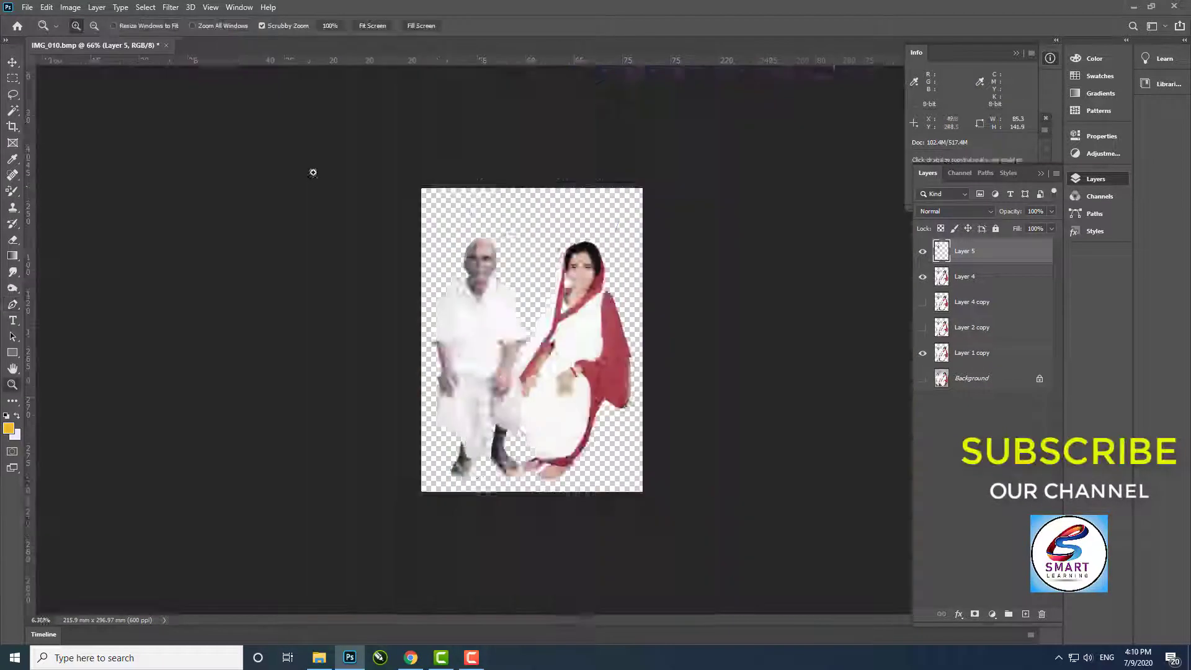
On Layer 4, shift the arms' colour balance toward yellow (Yellow/Blue -32)
click(963, 273)
key(alt+ctrl+r)
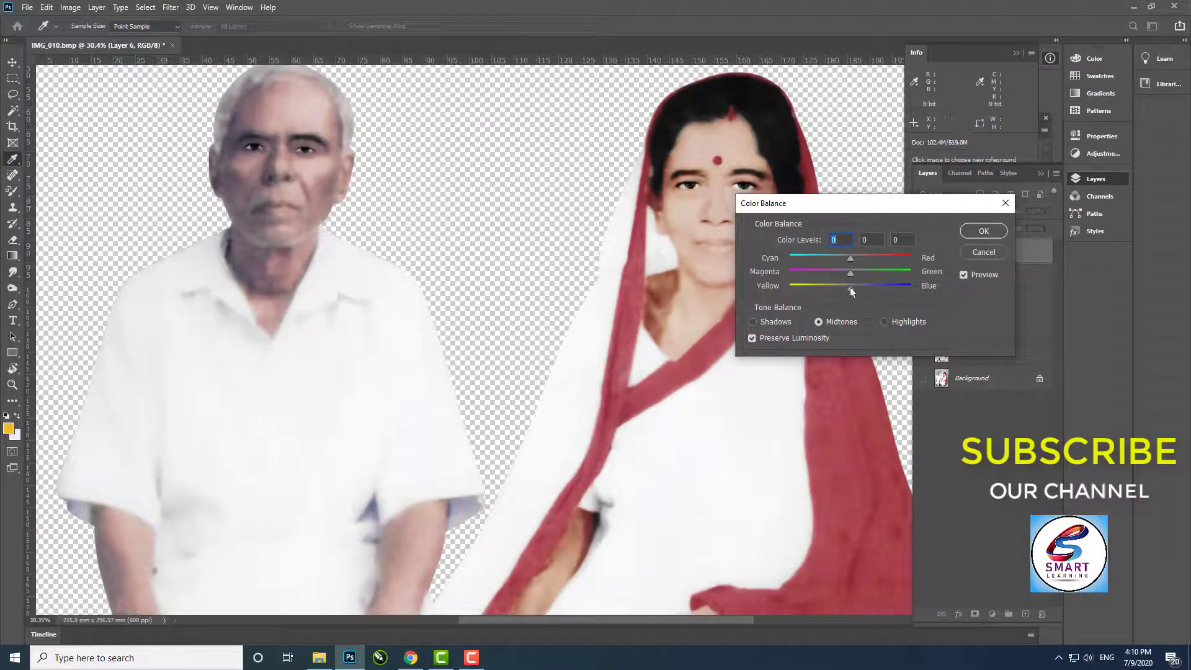
drag(851, 289, 831, 289)
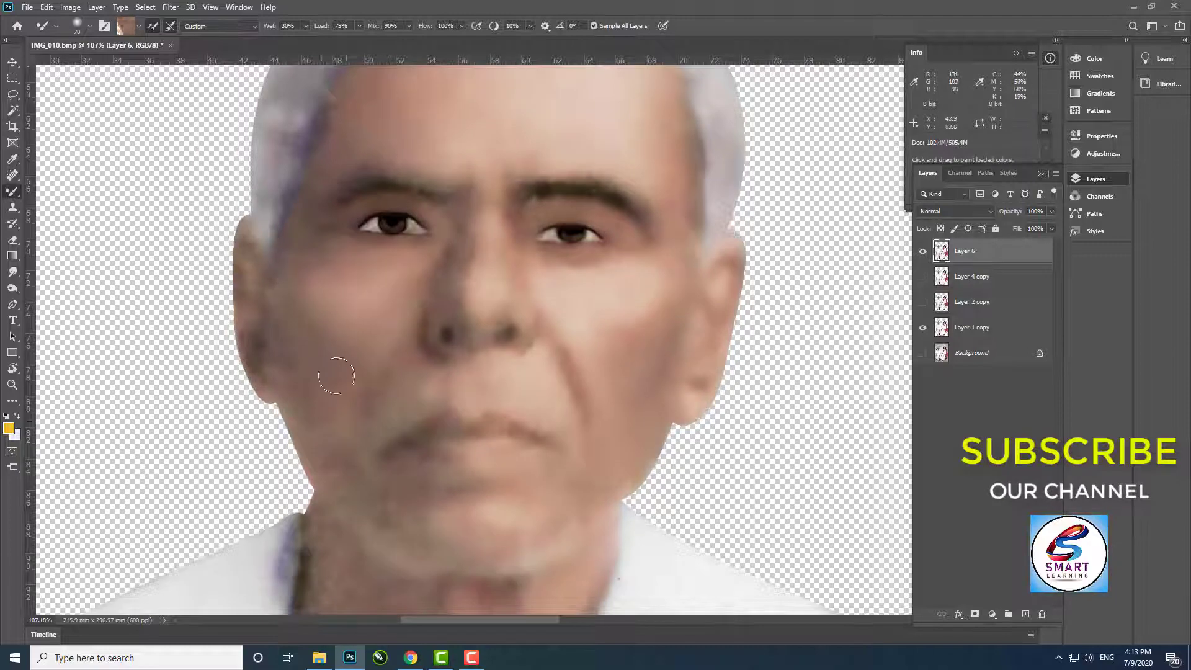
Blend the man's cheek with the Mixer Brush, compare against the layer toggled off, then zoom toward the mouth
drag(336, 376, 308, 356)
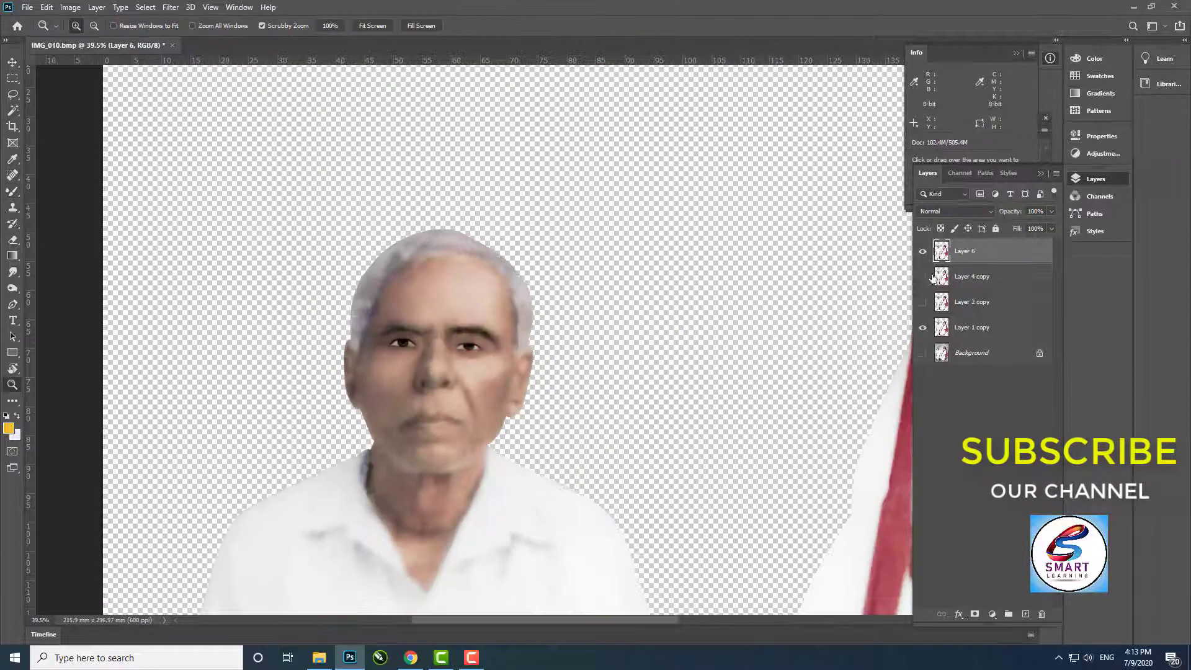
click(922, 252)
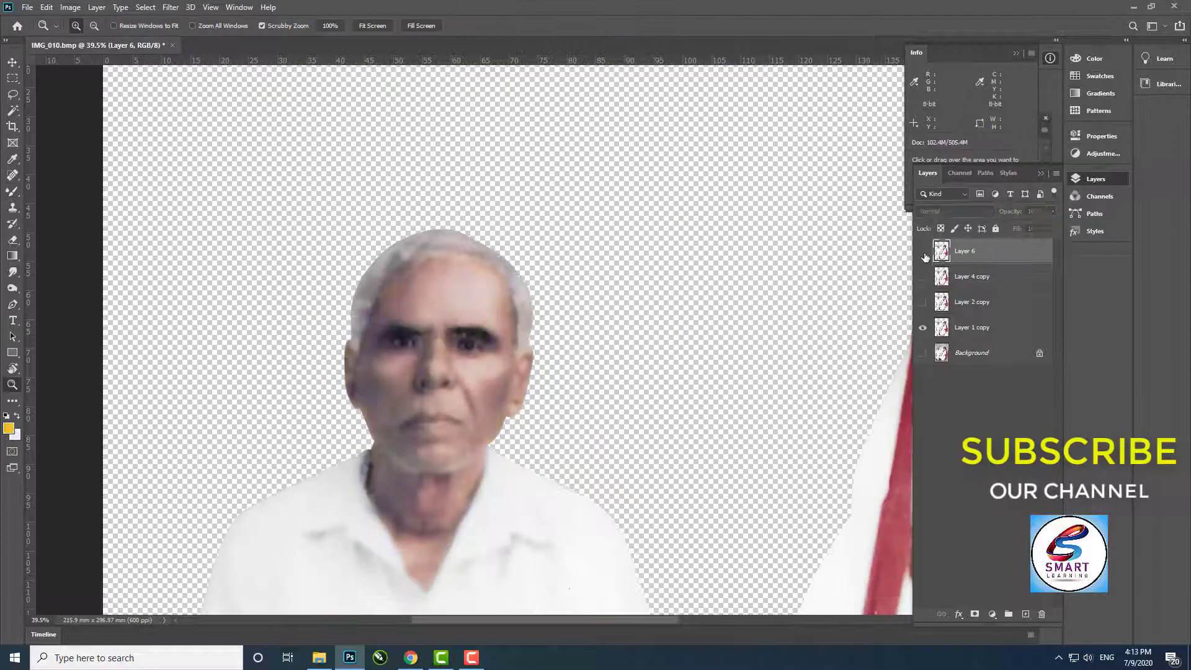
click(922, 251)
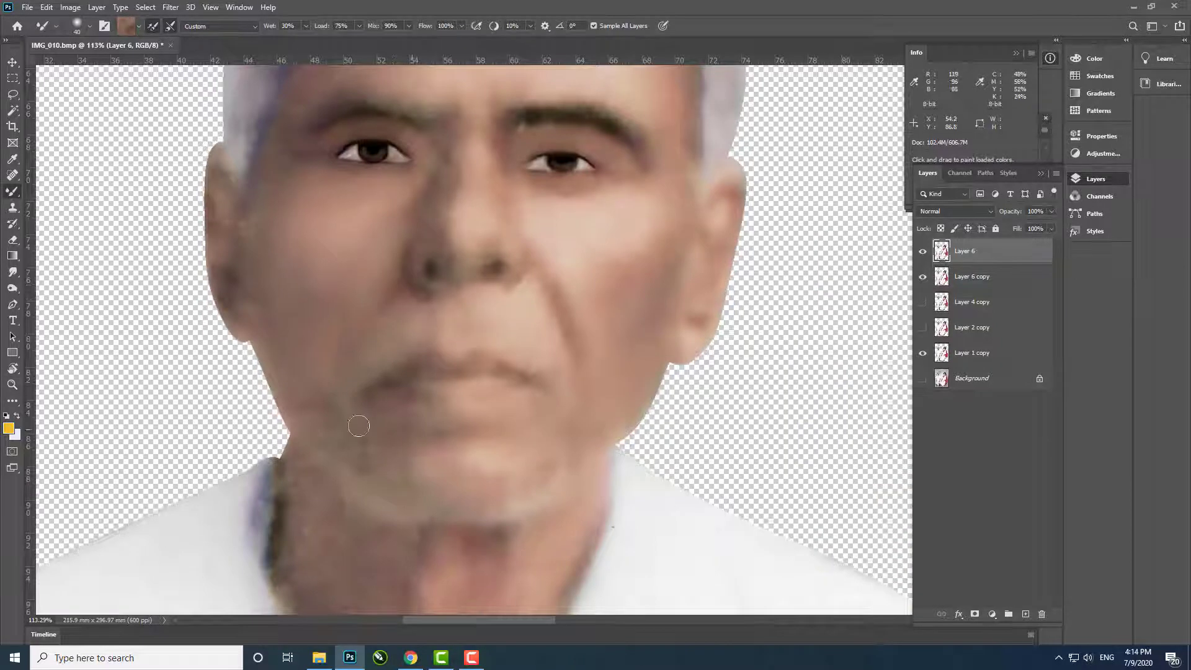
scroll(604, 406, up, 3)
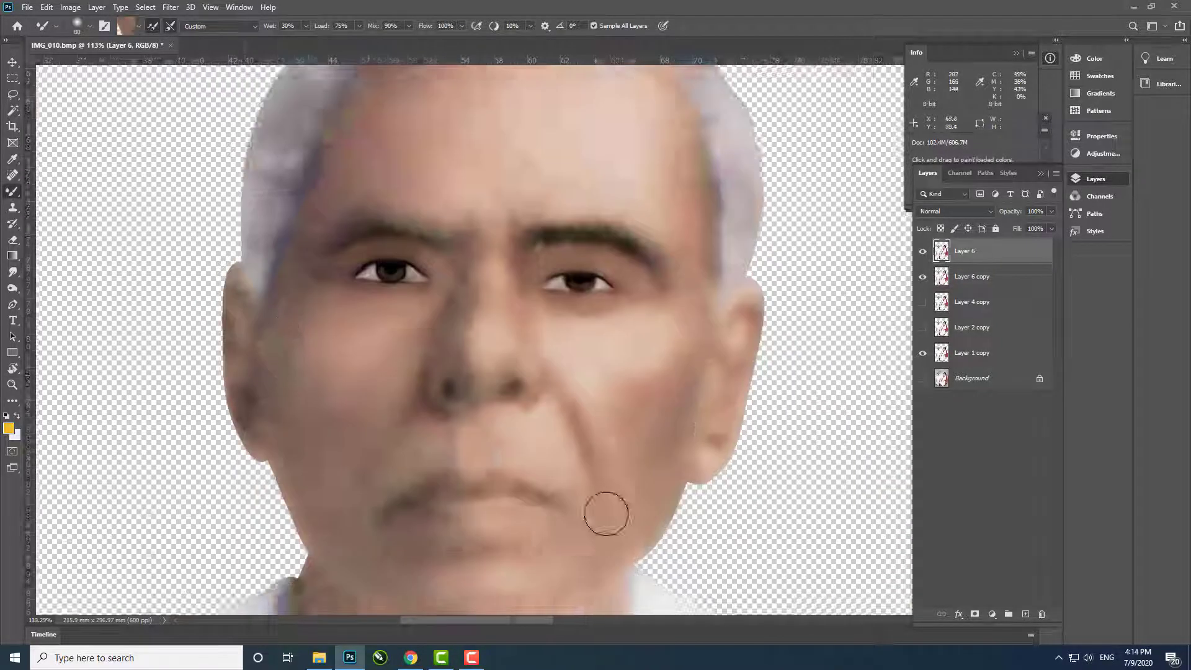
key(ctrl+plus)
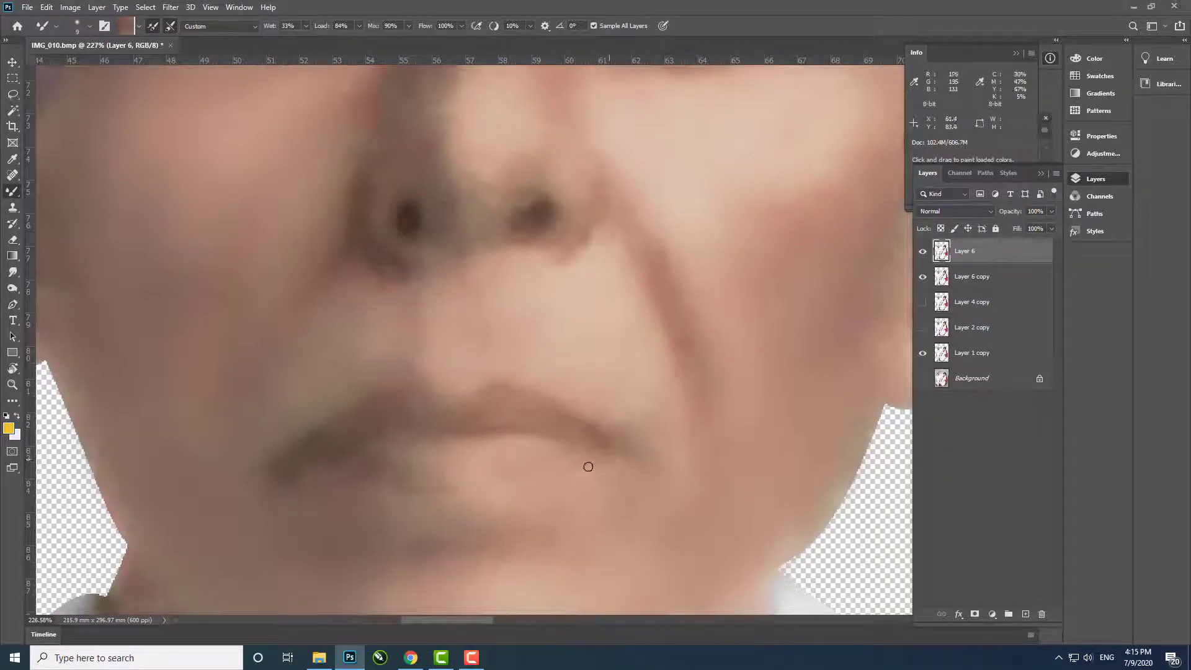
drag(306, 463, 397, 386)
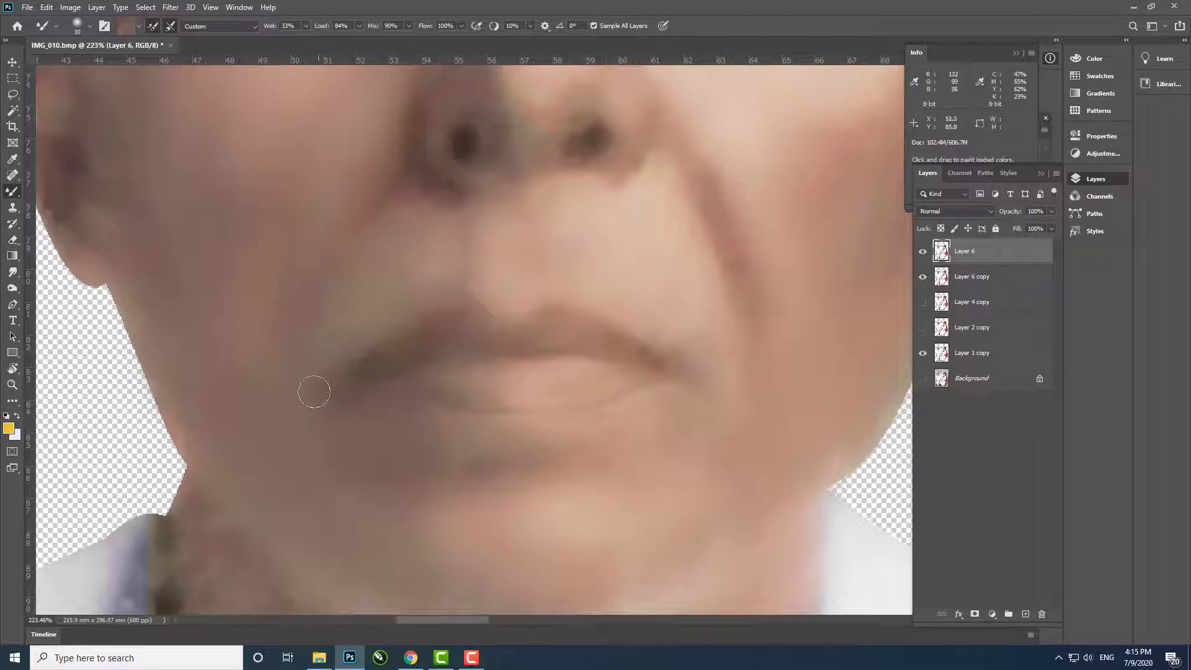
scroll(380, 471, down, 3)
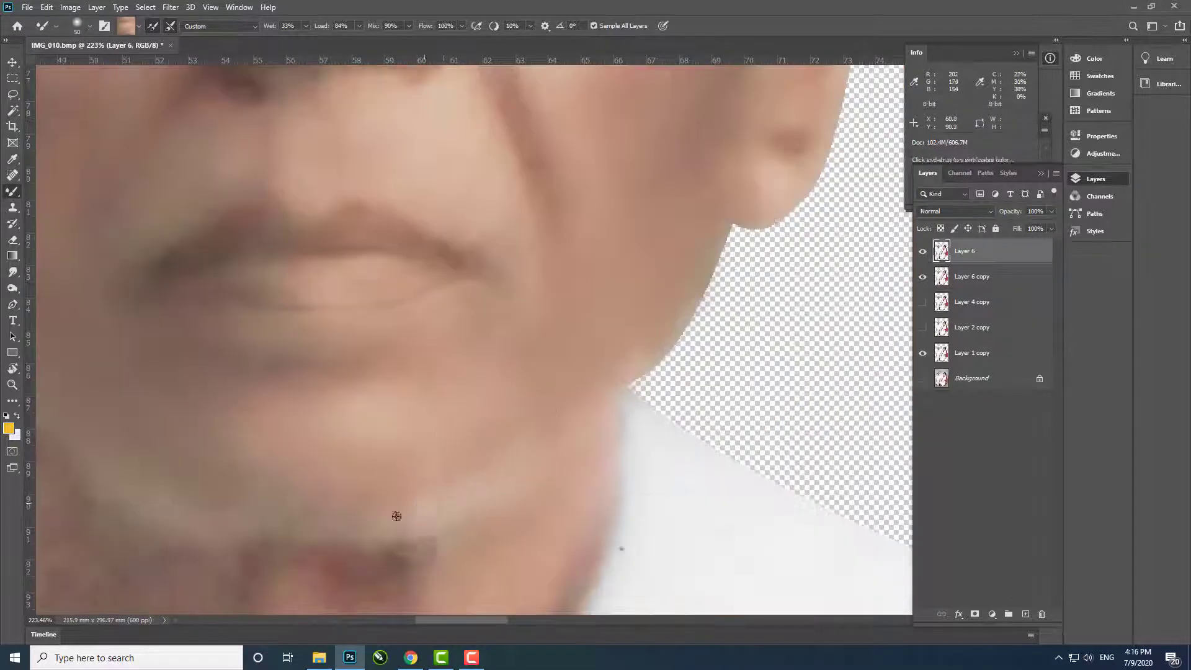
scroll(292, 433, down, 3)
scroll(449, 459, down, 3)
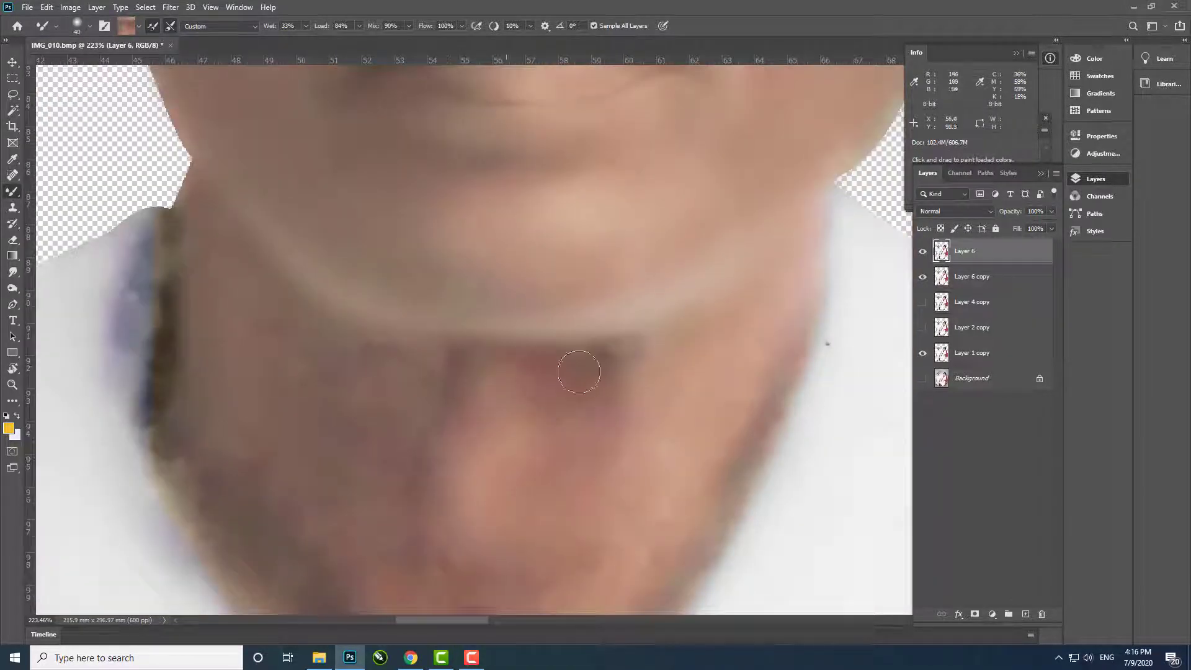
scroll(479, 518, down, 3)
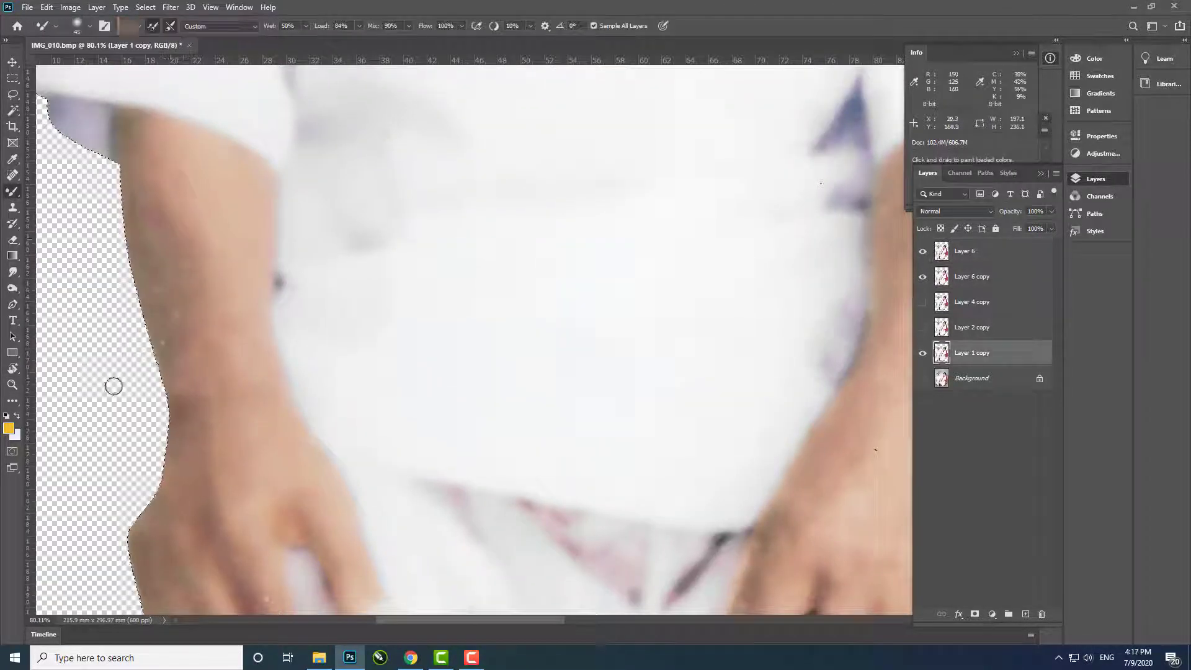
Select Layer 6, hide Layer 6 copy, and sample a skin tone with a resized brush
click(971, 276)
click(922, 276)
click(971, 251)
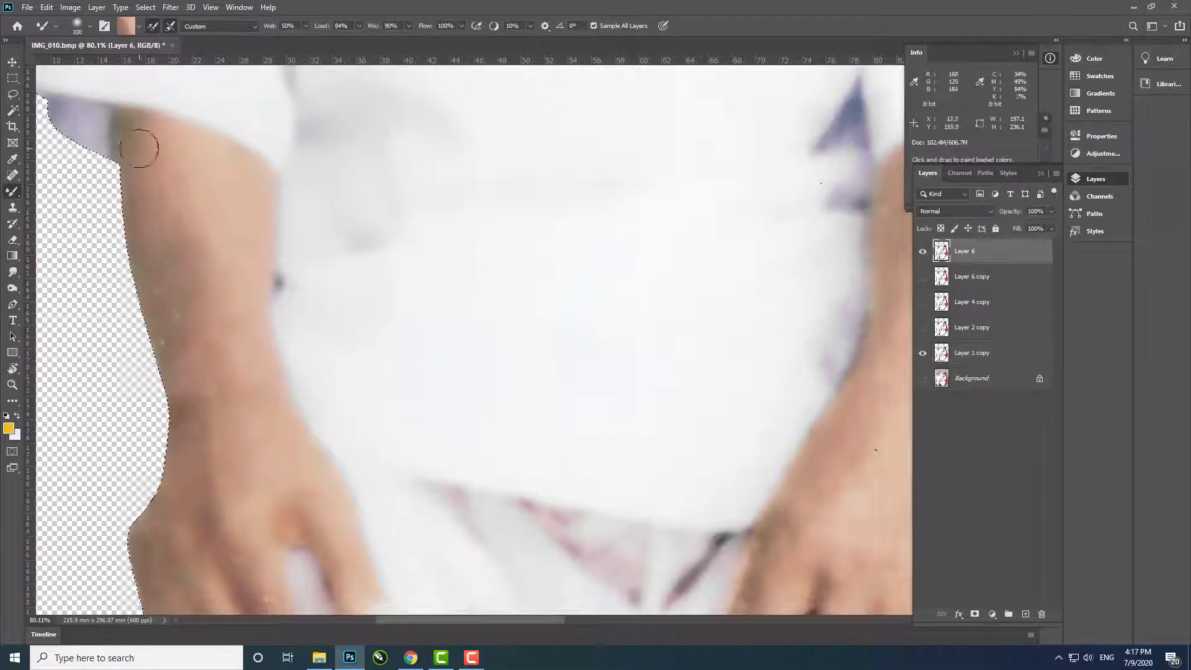
scroll(212, 364, down, 5)
key(bracketleft)
key(bracketleft)
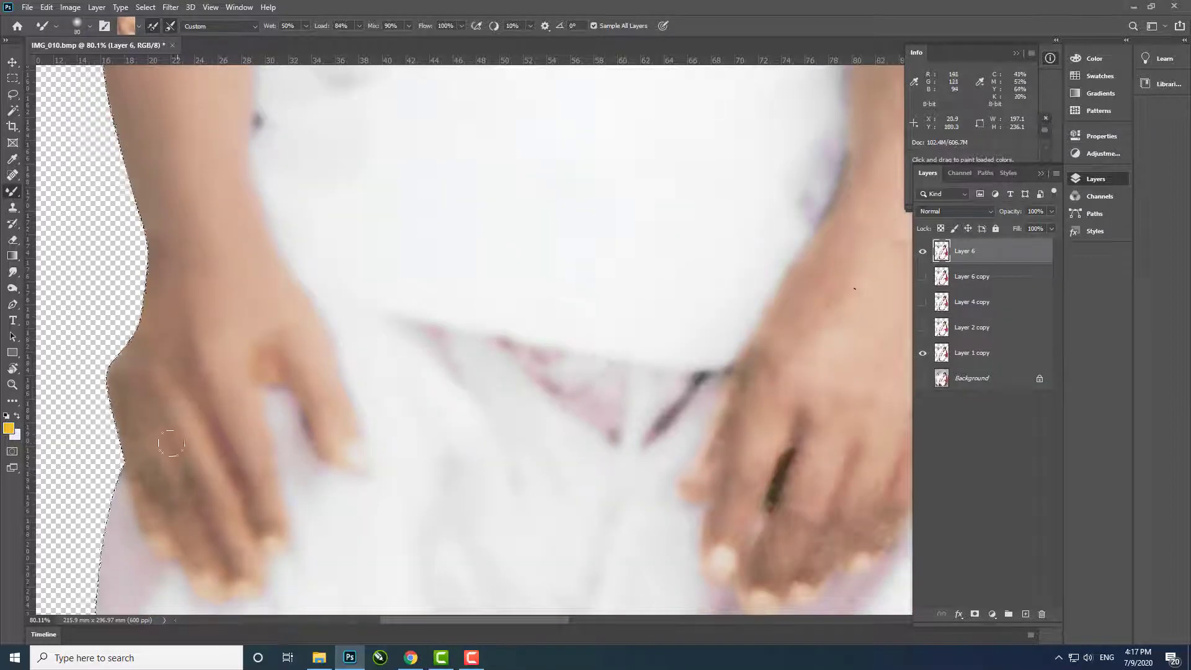
scroll(324, 457, right, 2)
scroll(504, 265, right, 8)
key(bracketright)
key(bracketright)
key(bracketright)
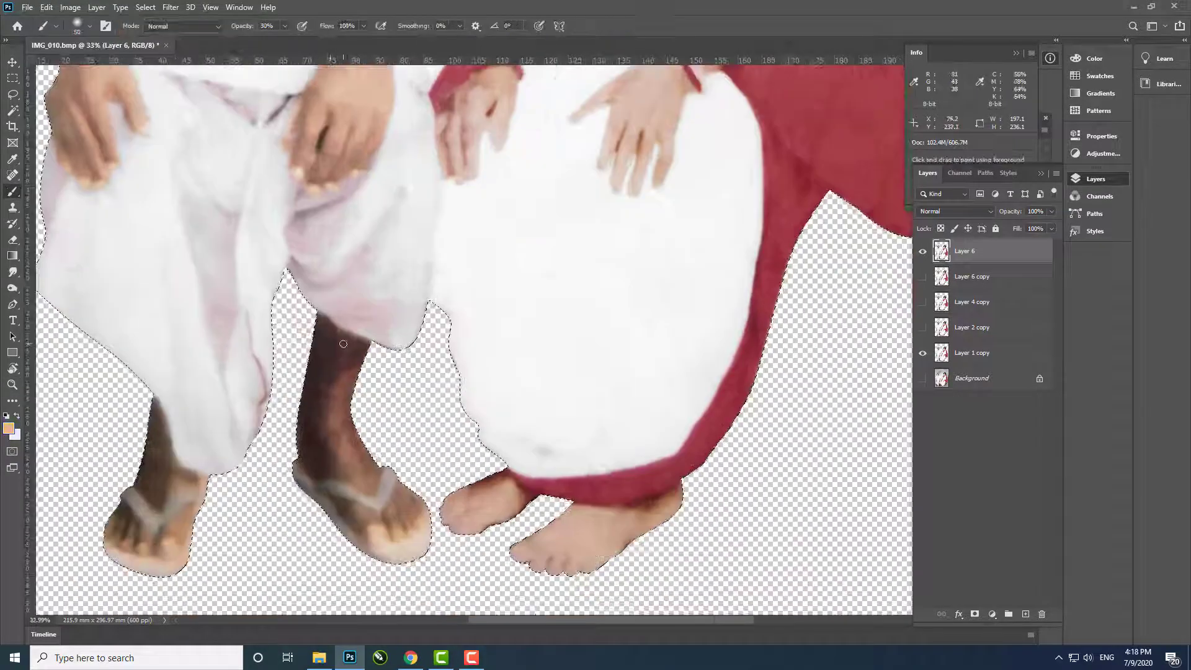
Lighten the man's dark upper leg, left leg and foot with skin-tone paint
drag(343, 344, 325, 344)
key(bracketright)
key(bracketright)
key(bracketright)
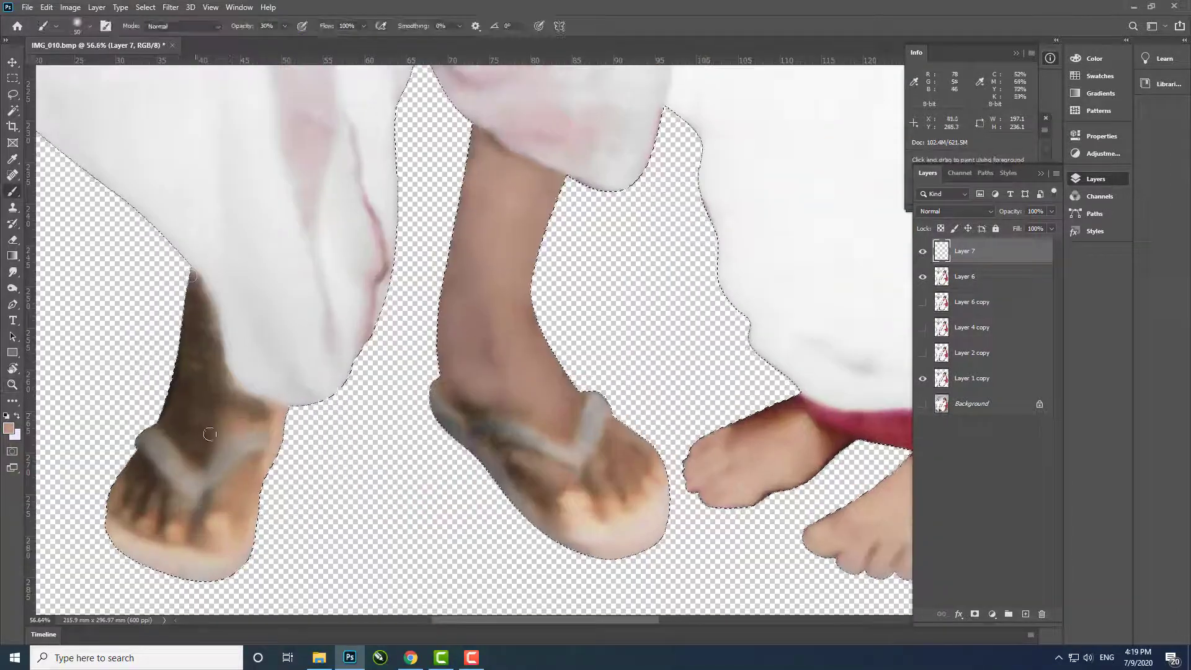
drag(200, 340, 241, 503)
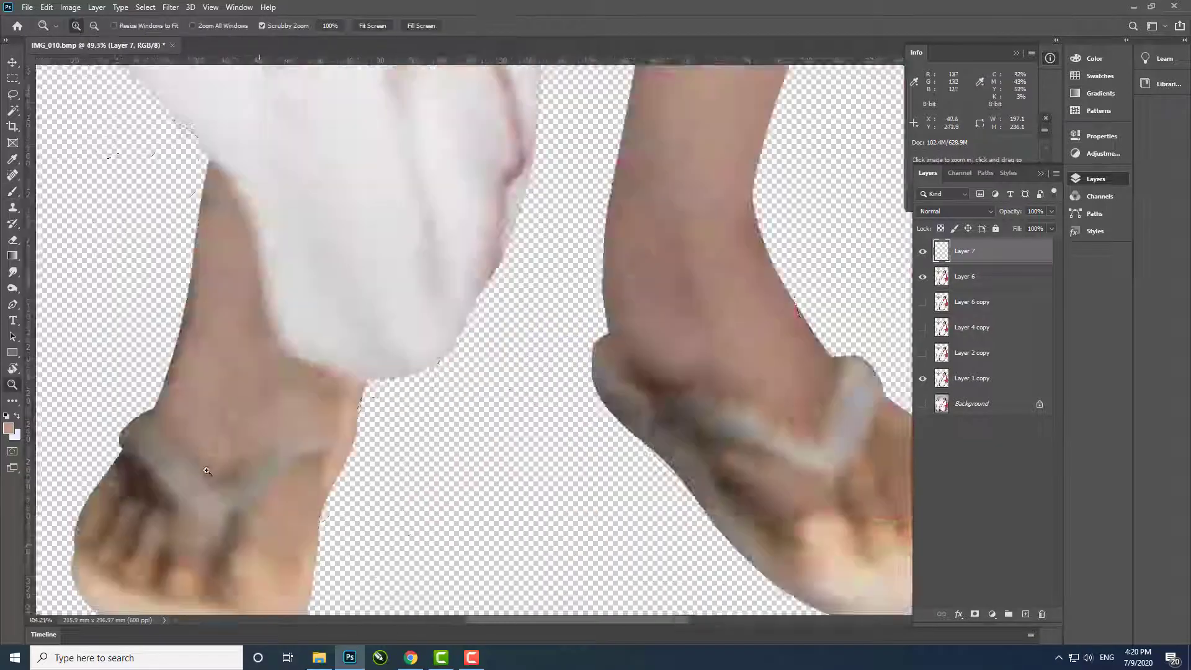
scroll(293, 444, down, 2)
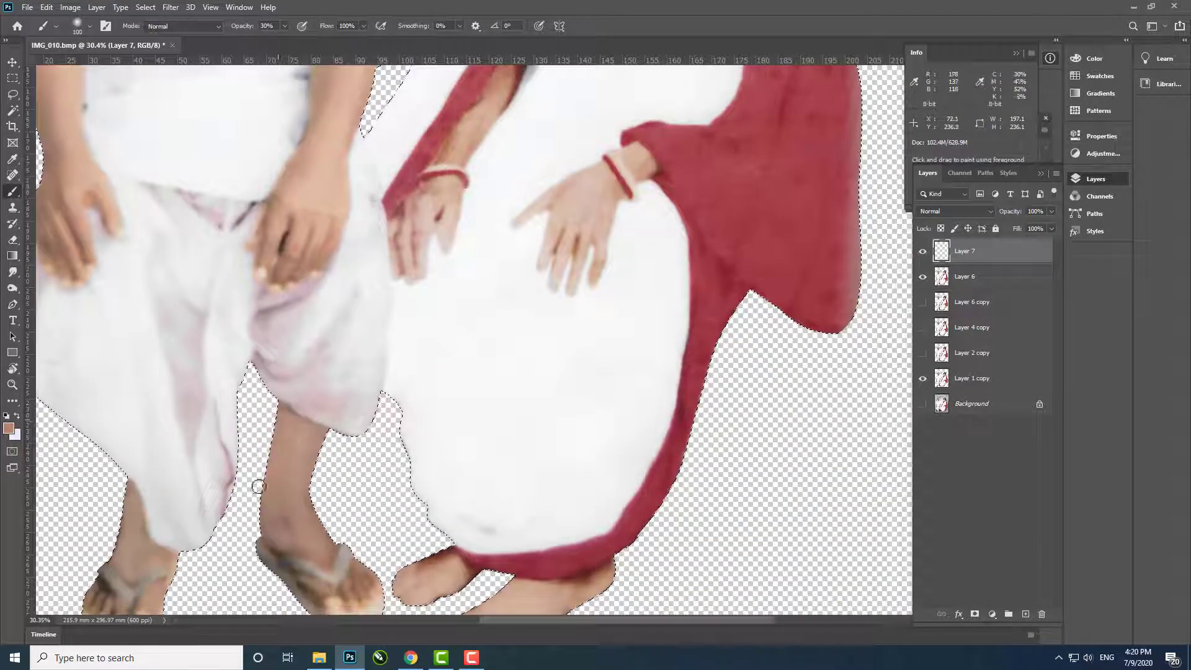
scroll(248, 453, up, 2)
scroll(336, 428, up, 2)
scroll(335, 429, down, 2)
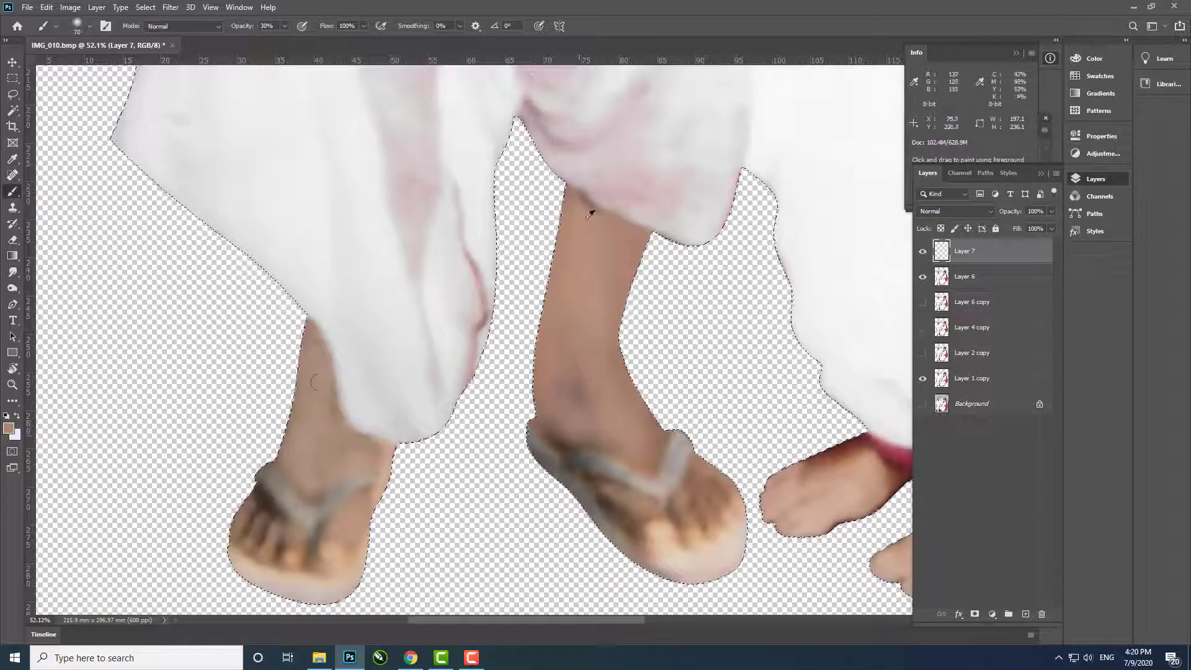
key(z)
Toggle Layer 6 off and on to compare, then refine the ankles with a smaller brush
click(923, 278)
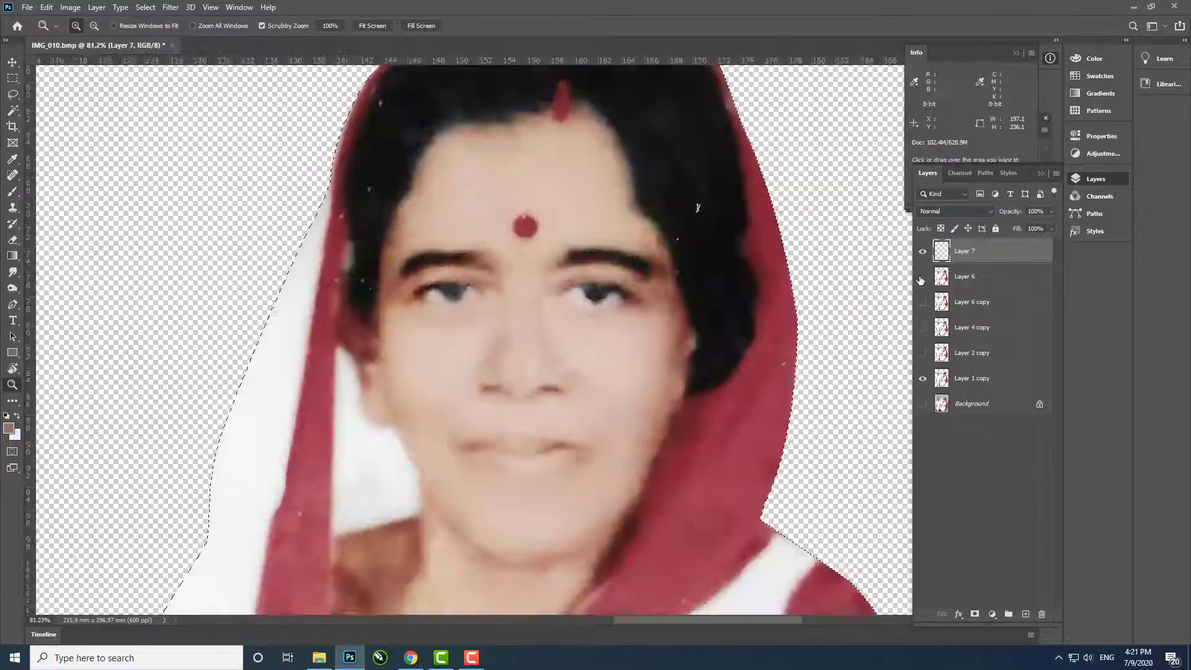
click(922, 277)
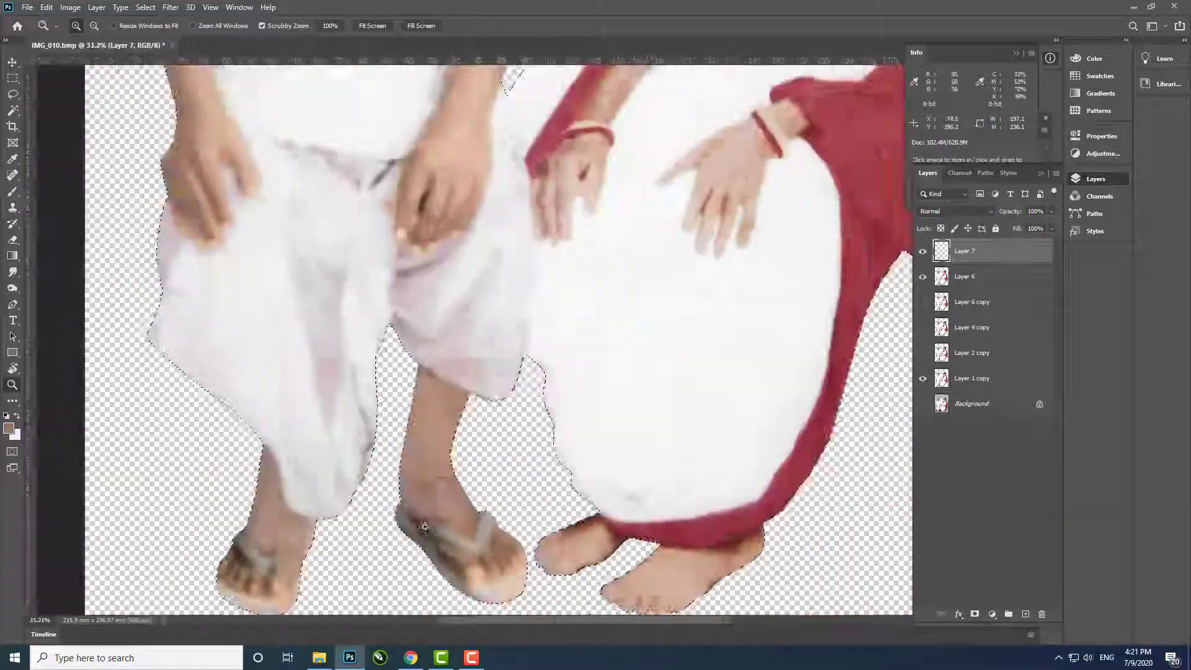
key(b)
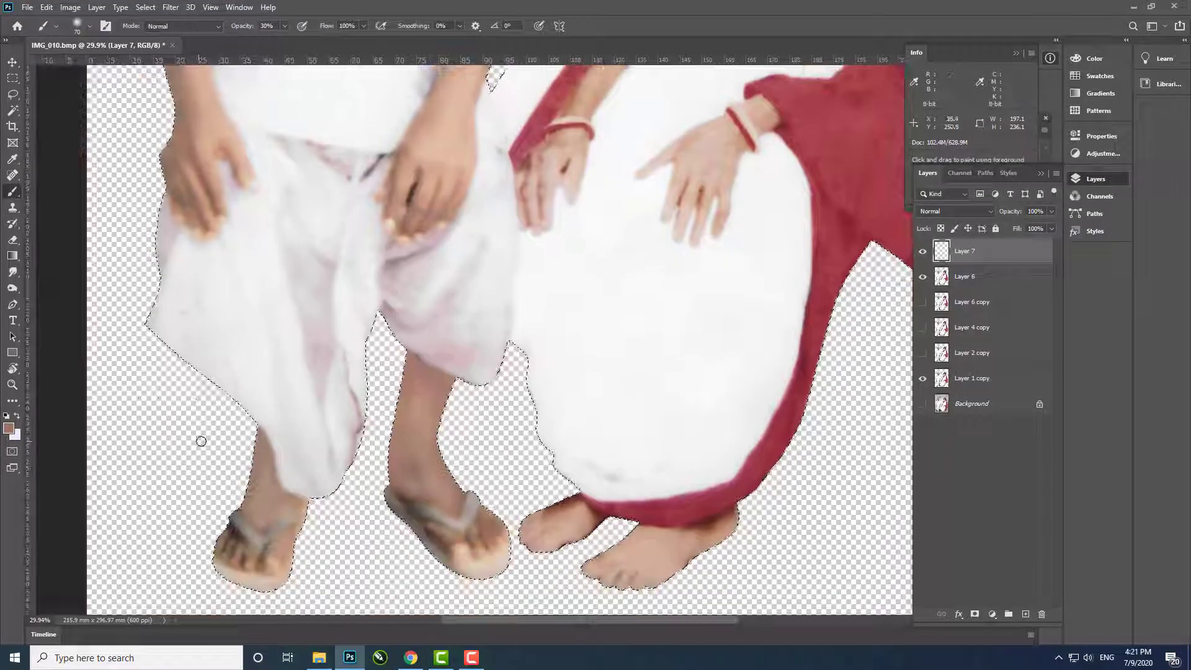
alt+scroll(364, 442, up, 5)
key(bracketleft)
key(bracketleft)
key(z)
alt+scroll(226, 353, down, 5)
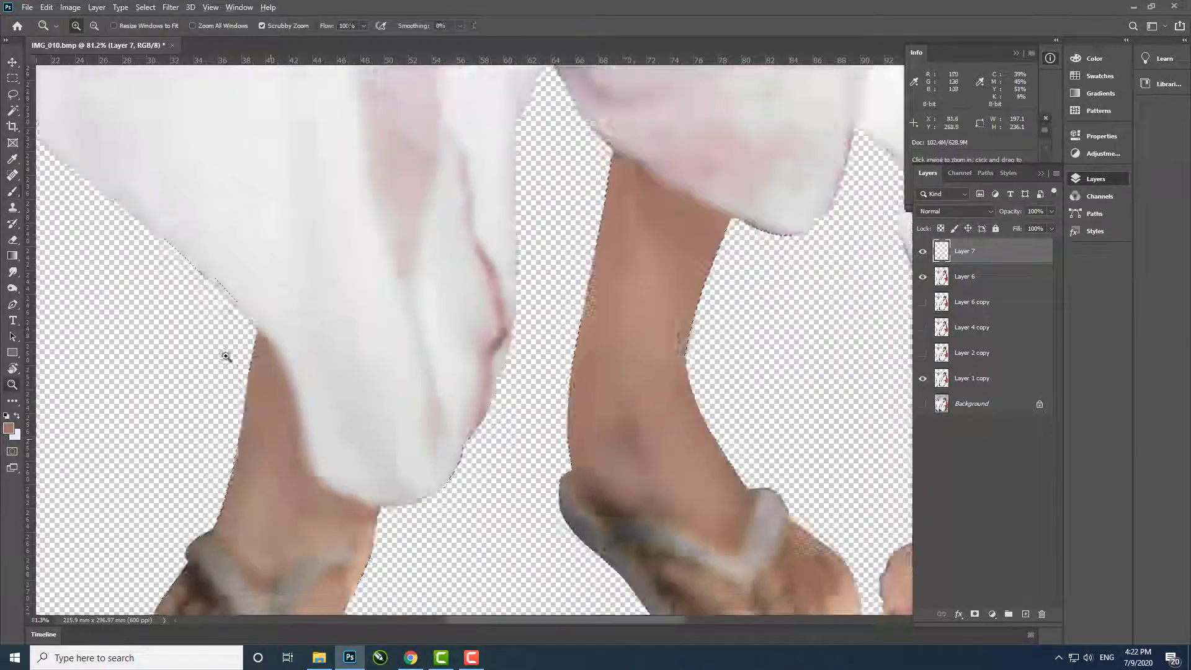
alt+scroll(226, 353, down, 4)
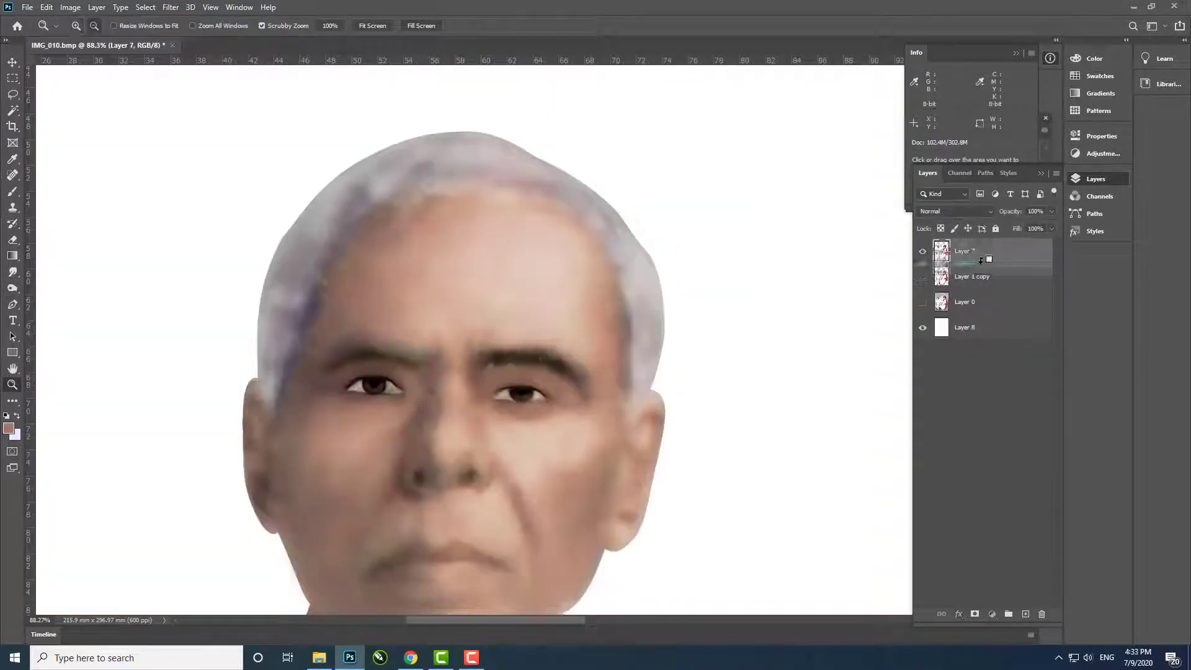
Burn the man's eyebrows darker and hide the Layer 7 copy
key(o)
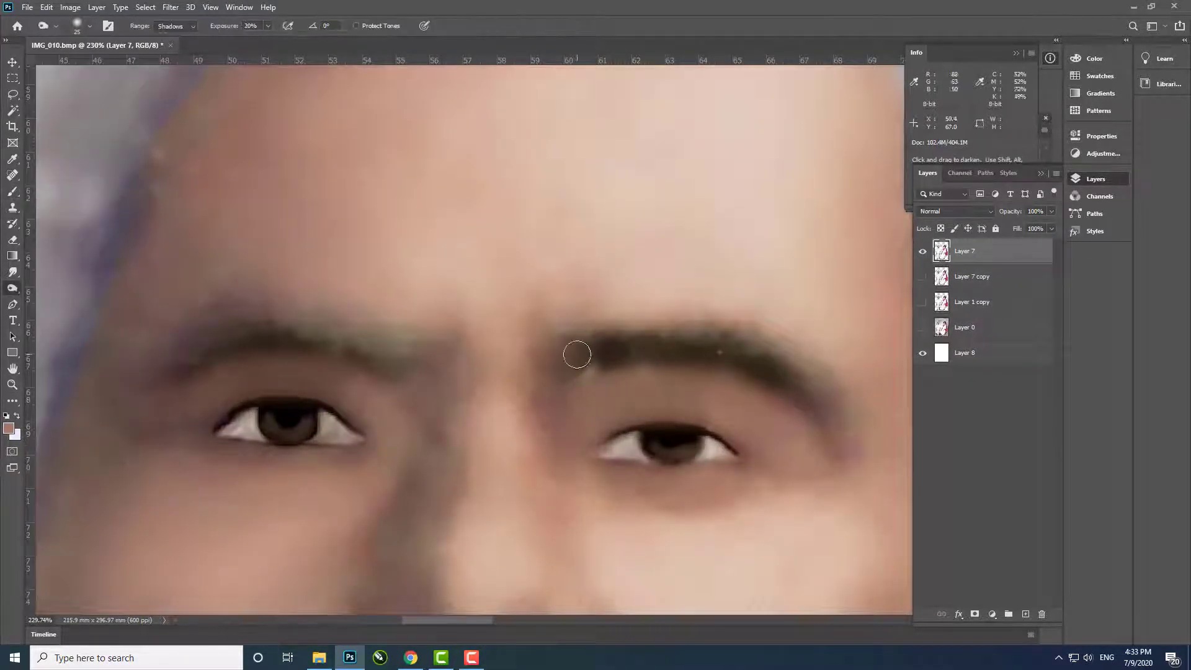
mouse_move(588, 380)
mouse_down()
mouse_move(701, 348)
mouse_move(218, 332)
mouse_move(397, 357)
mouse_up()
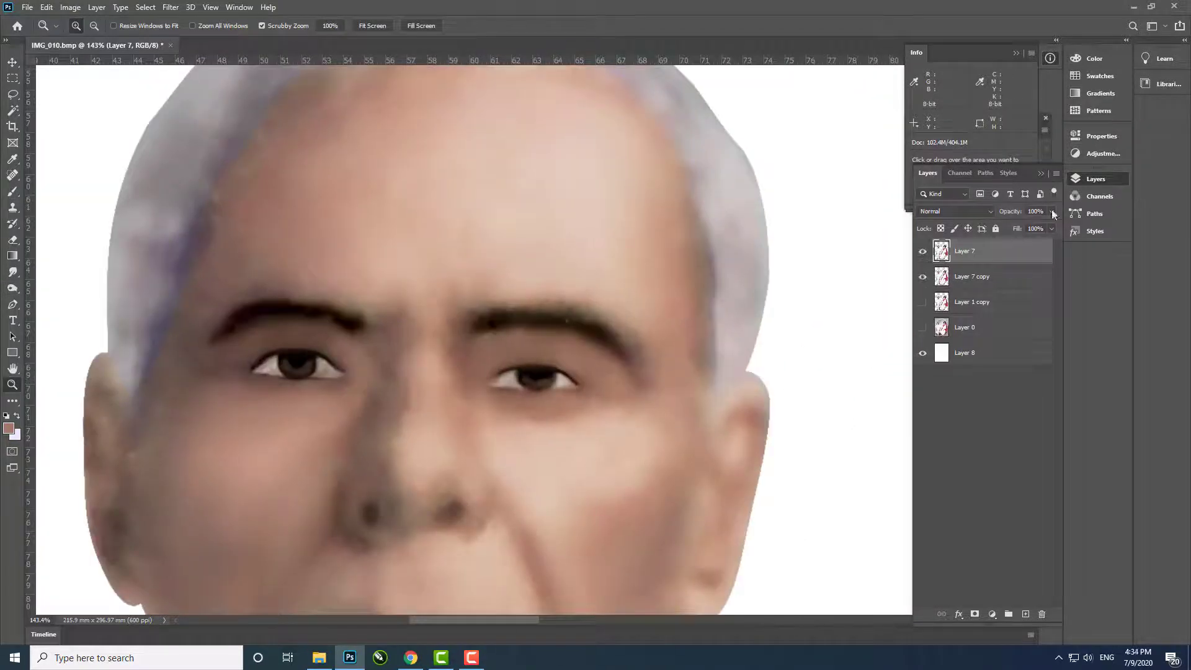
click(923, 276)
scroll(639, 327, up, 3)
key(r)
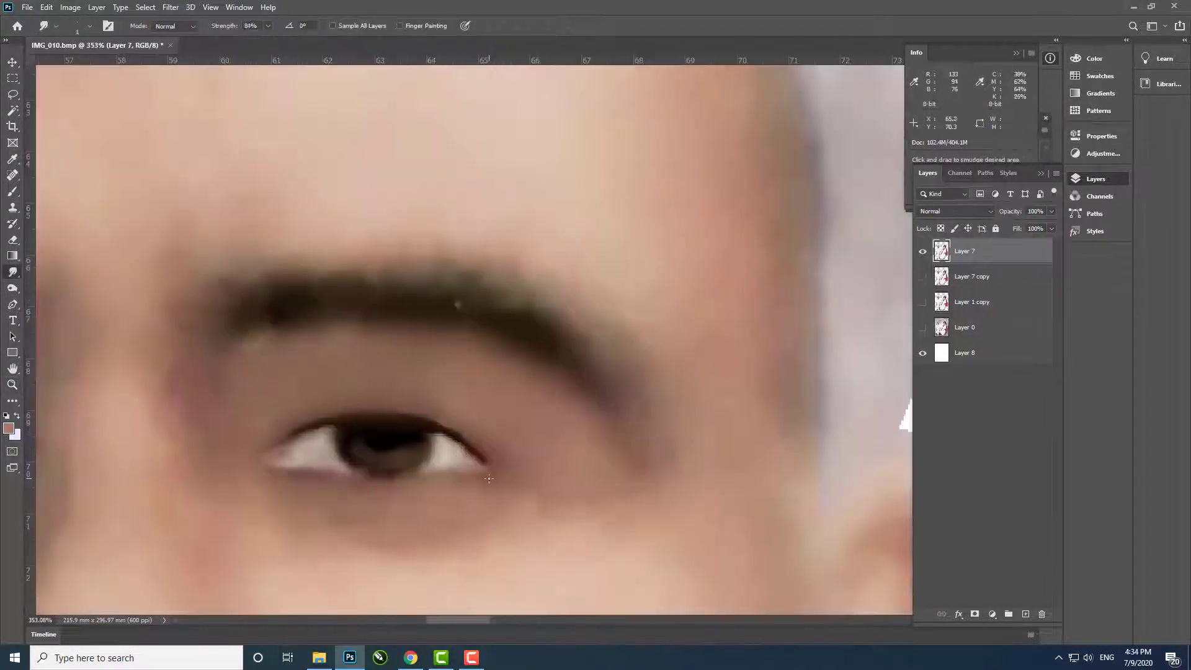
click(12, 288)
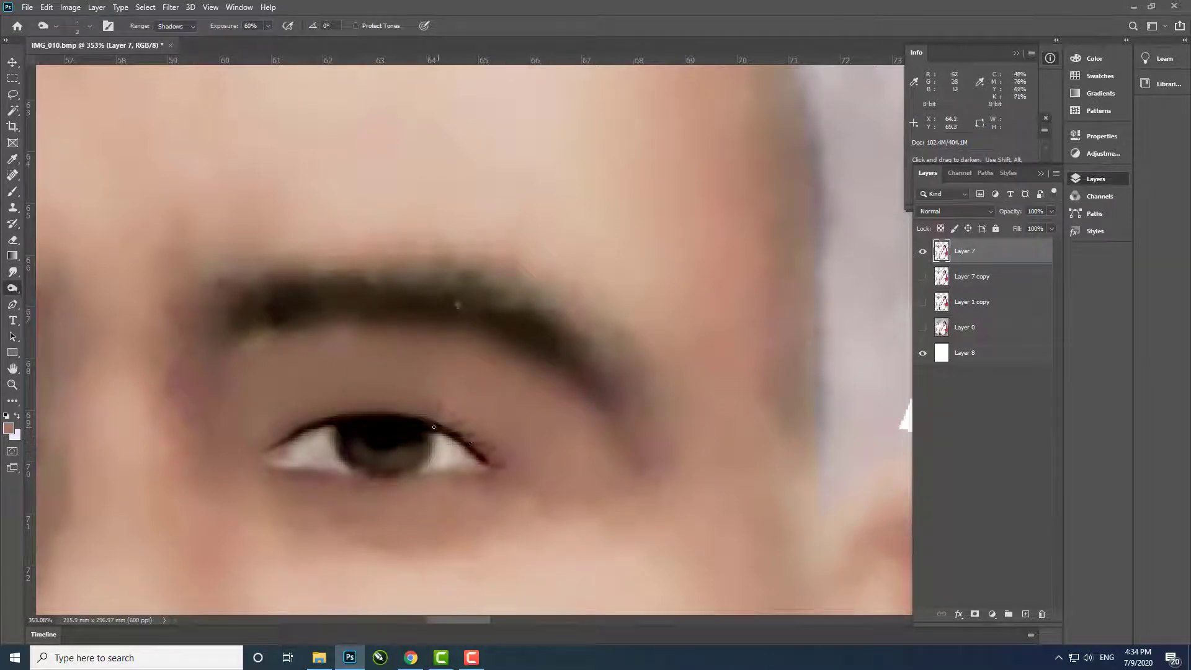
Set a smaller Burn brush at 30% exposure for finer eye detail
scroll(325, 422, down, 5)
scroll(453, 394, up, 6)
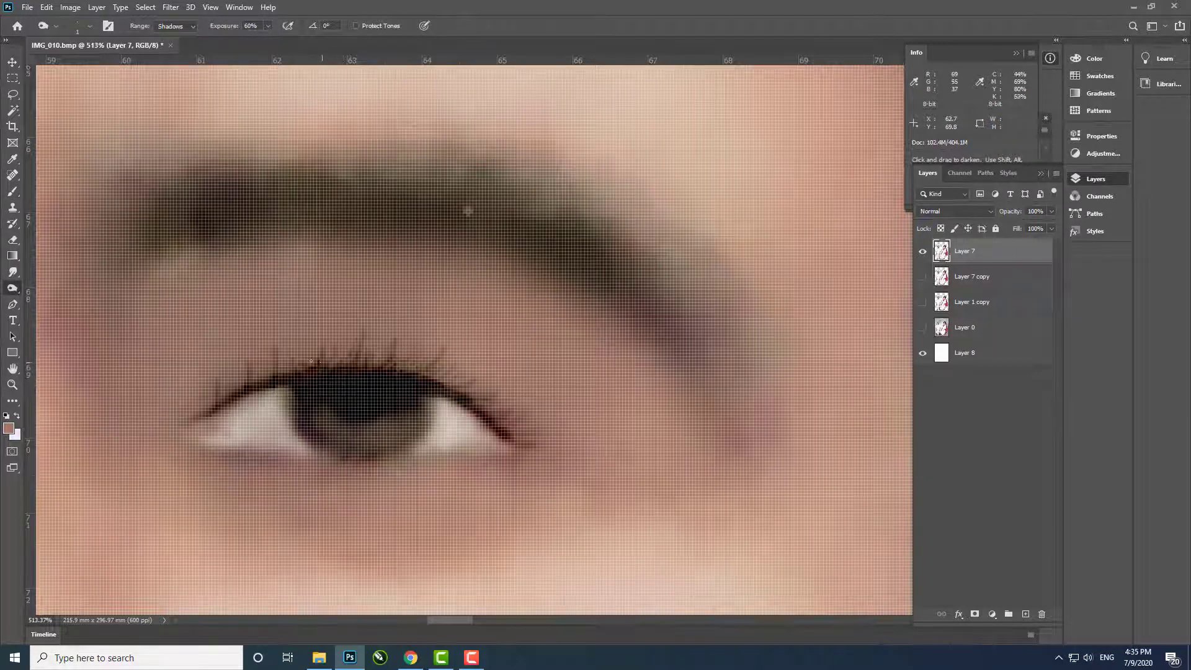
scroll(420, 419, down, 5)
scroll(430, 440, up, 4)
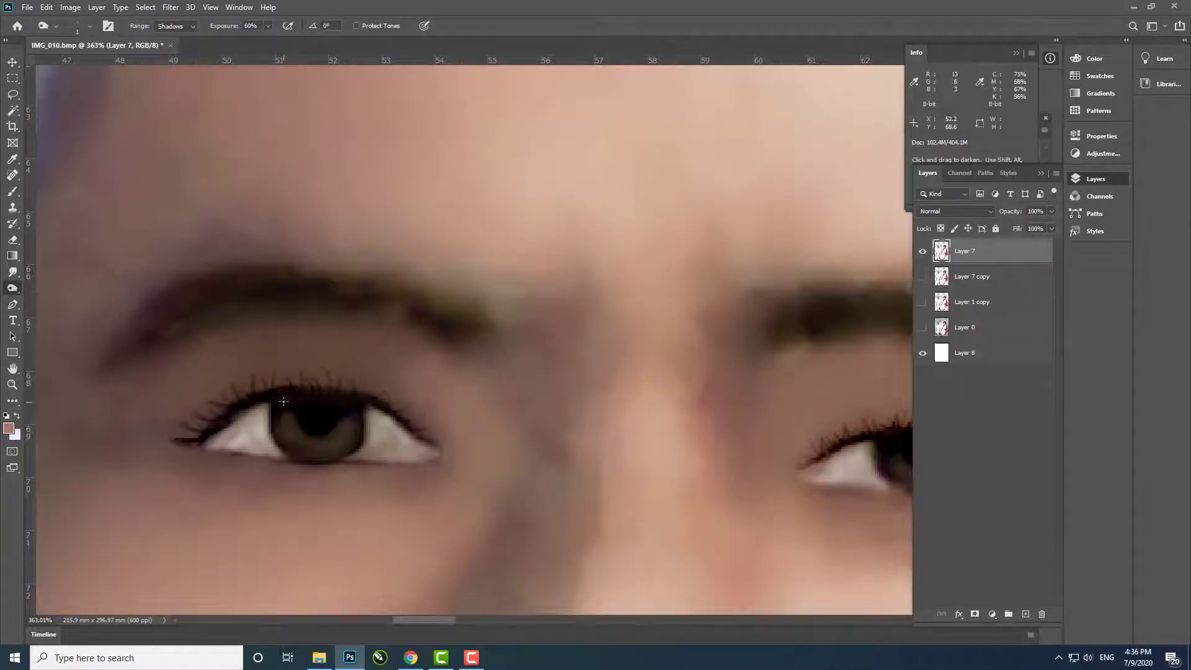
scroll(444, 423, right, 5)
scroll(444, 424, up, 2)
key(bracketleft)
key(bracketleft)
key(3)
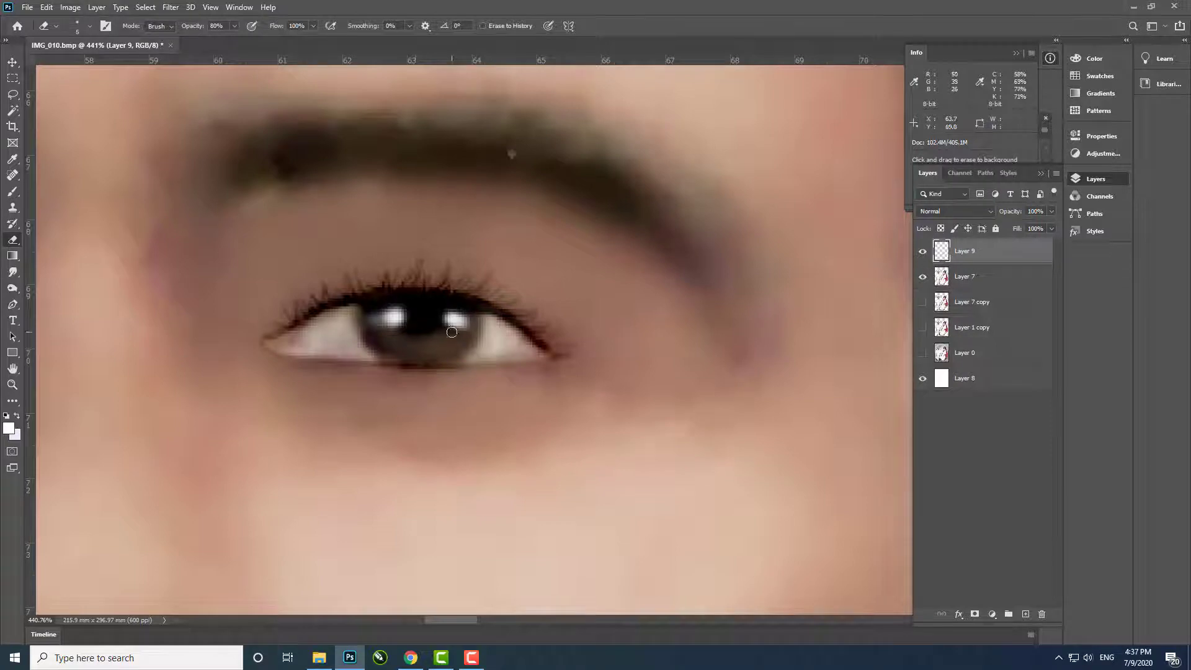
Paint a soft white highlight into the pupil, then zoom to show both eyes
key(b)
drag(403, 351, 454, 340)
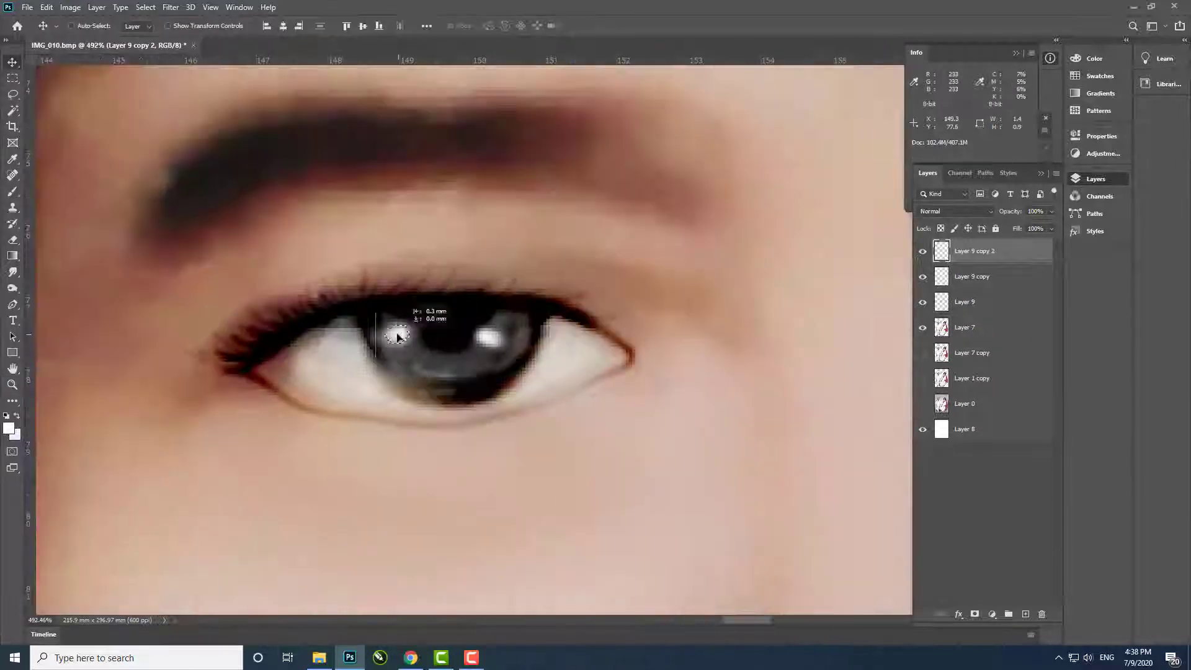
key(z)
drag(397, 428, 415, 459)
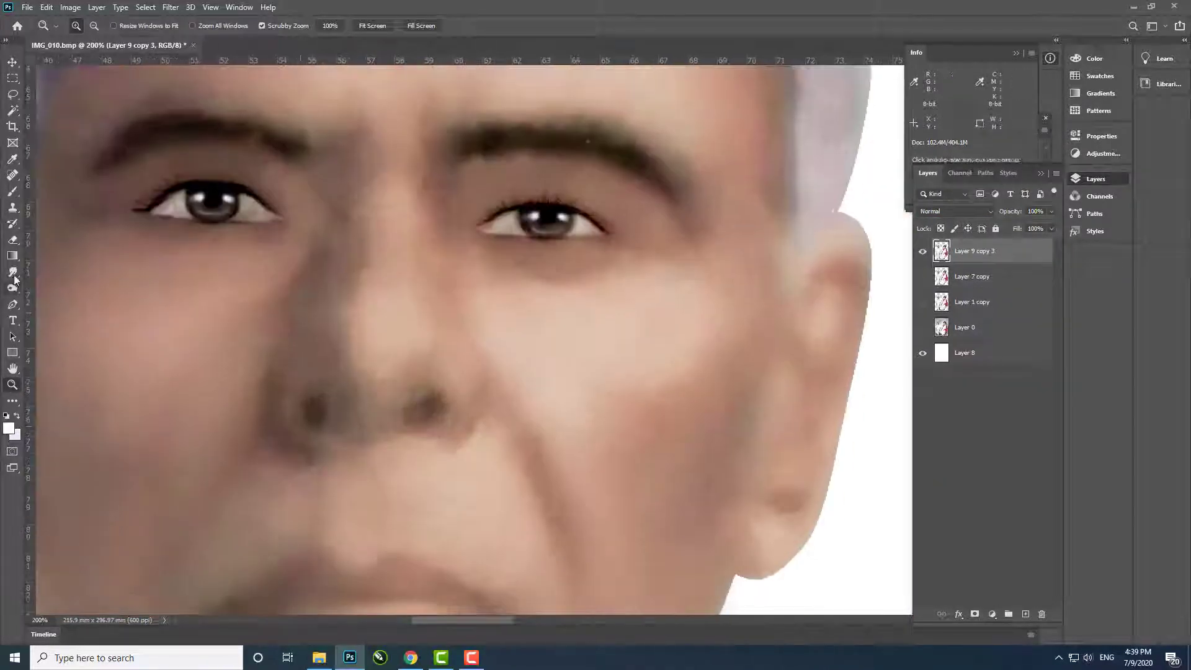
Burn the man's nostrils darker and recentre the view on the nose
click(12, 287)
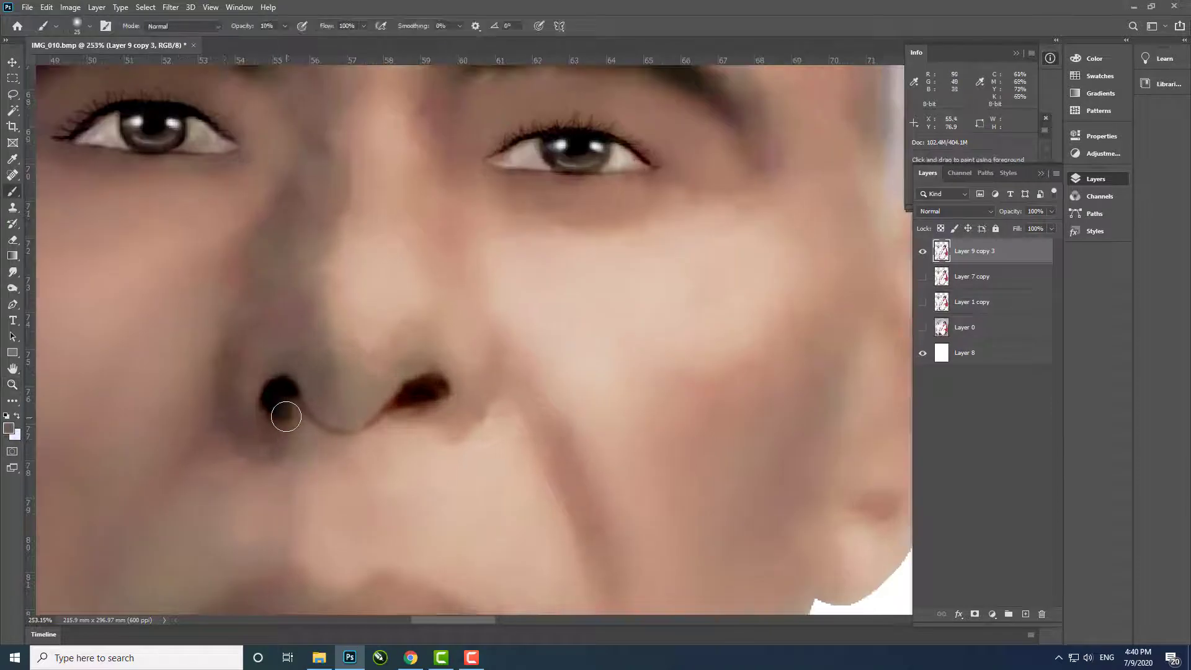
key(o)
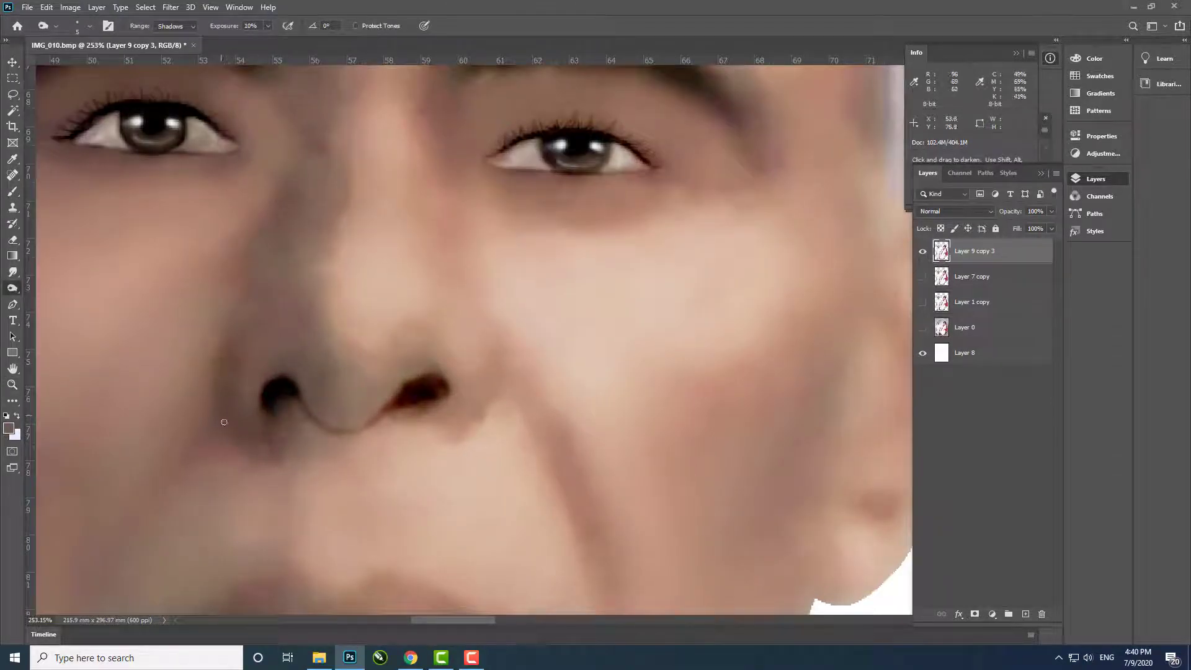
scroll(414, 418, right, 3)
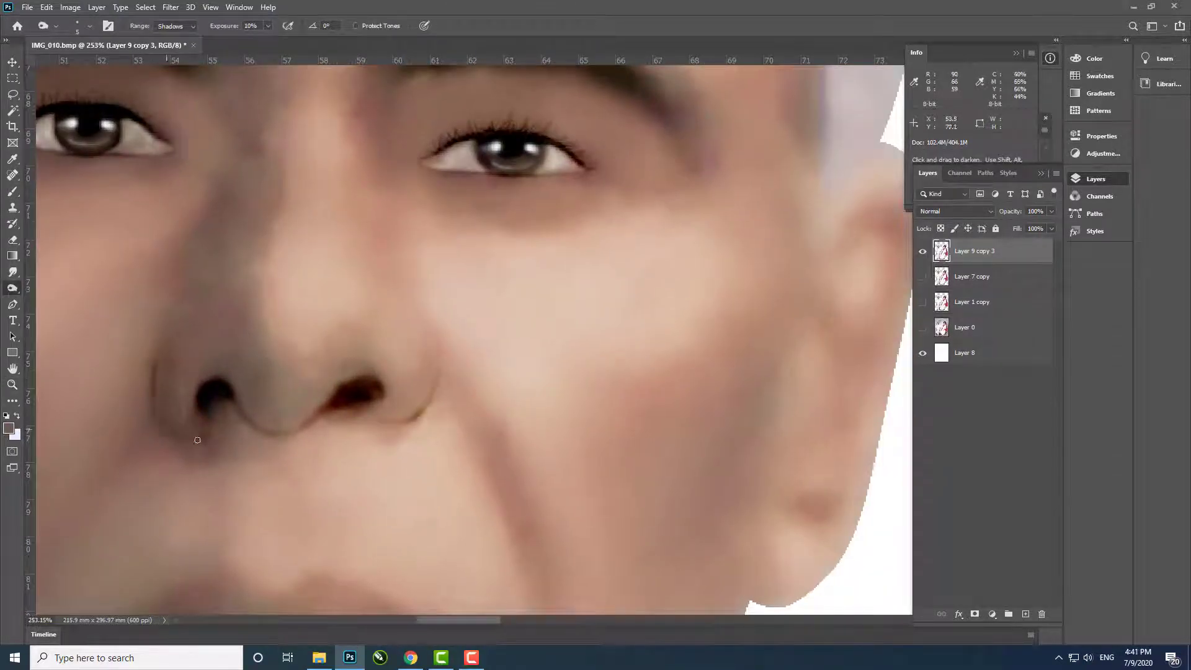
scroll(197, 440, down, 5)
scroll(292, 346, up, 5)
key(b)
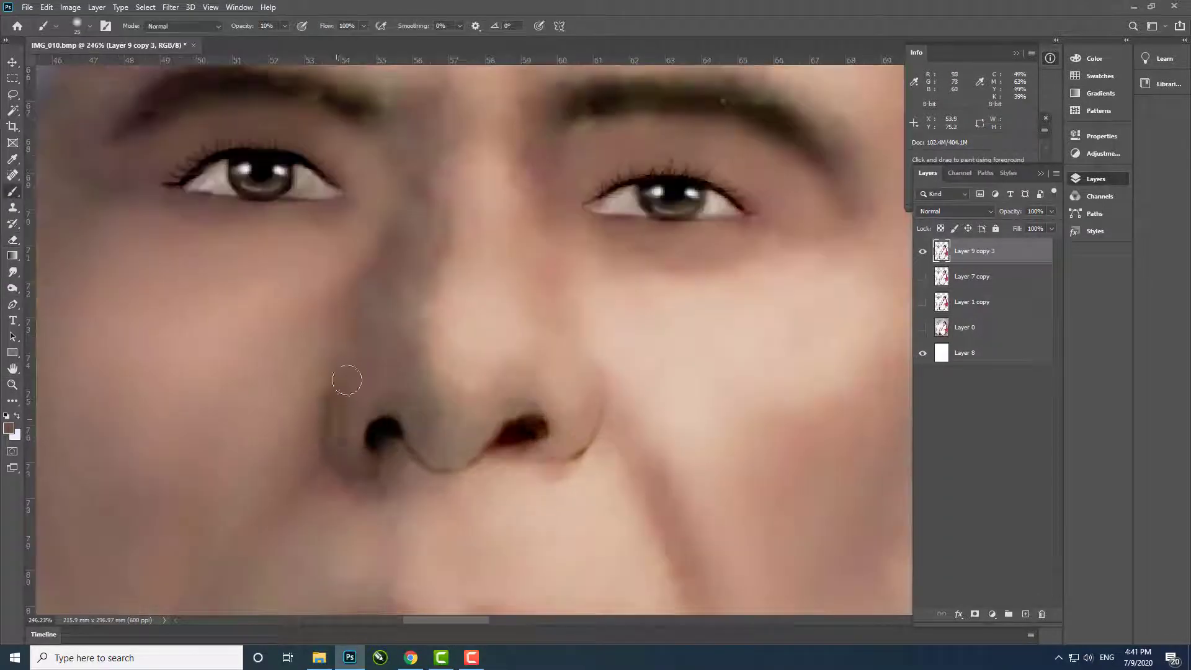
drag(428, 334, 421, 371)
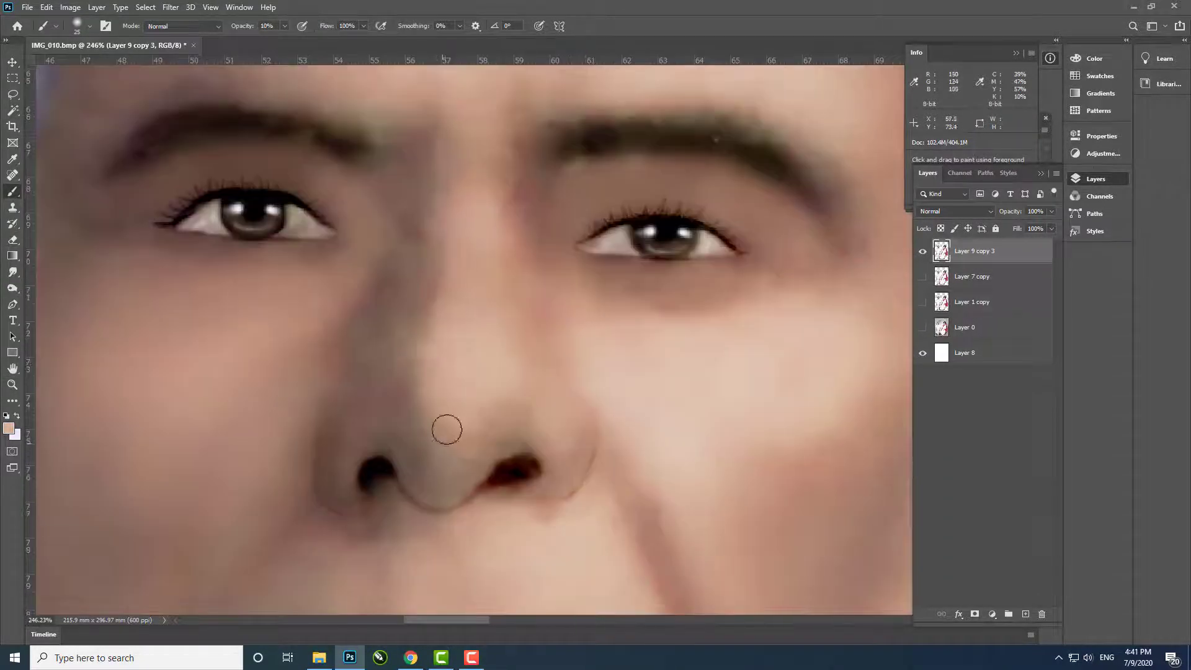
Blend the right cheek with the Mixer Brush, then set the Brush to 20% opacity
right_click(12, 191)
click(69, 227)
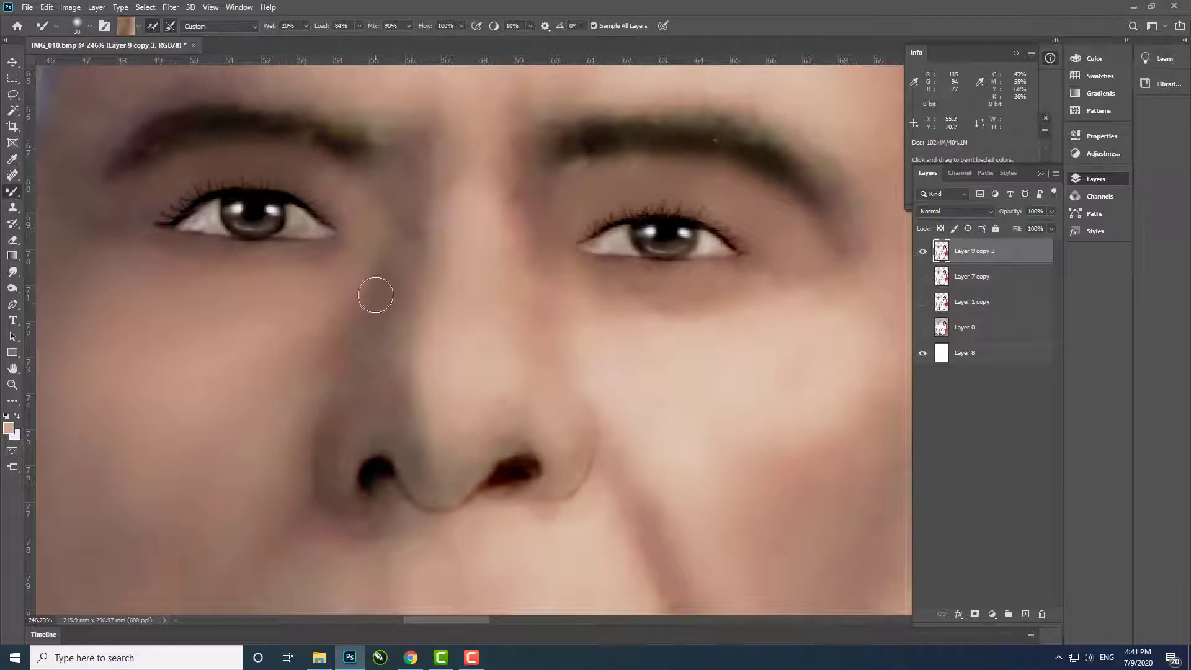
drag(506, 318, 449, 297)
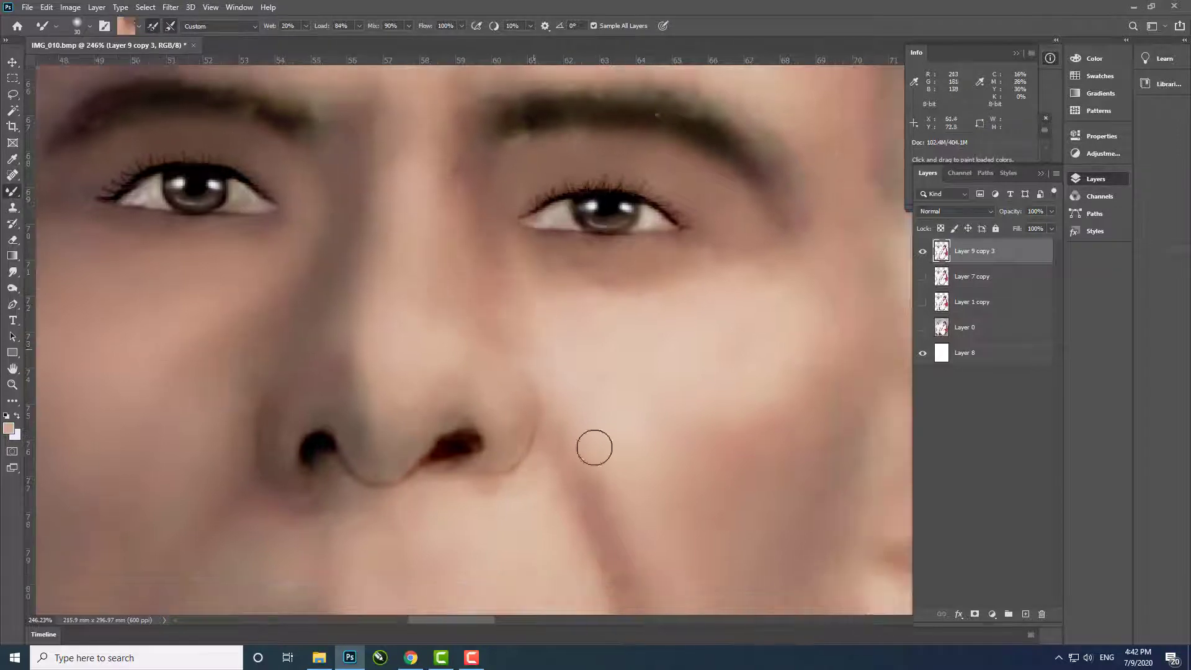
alt+scroll(777, 390, down, 5)
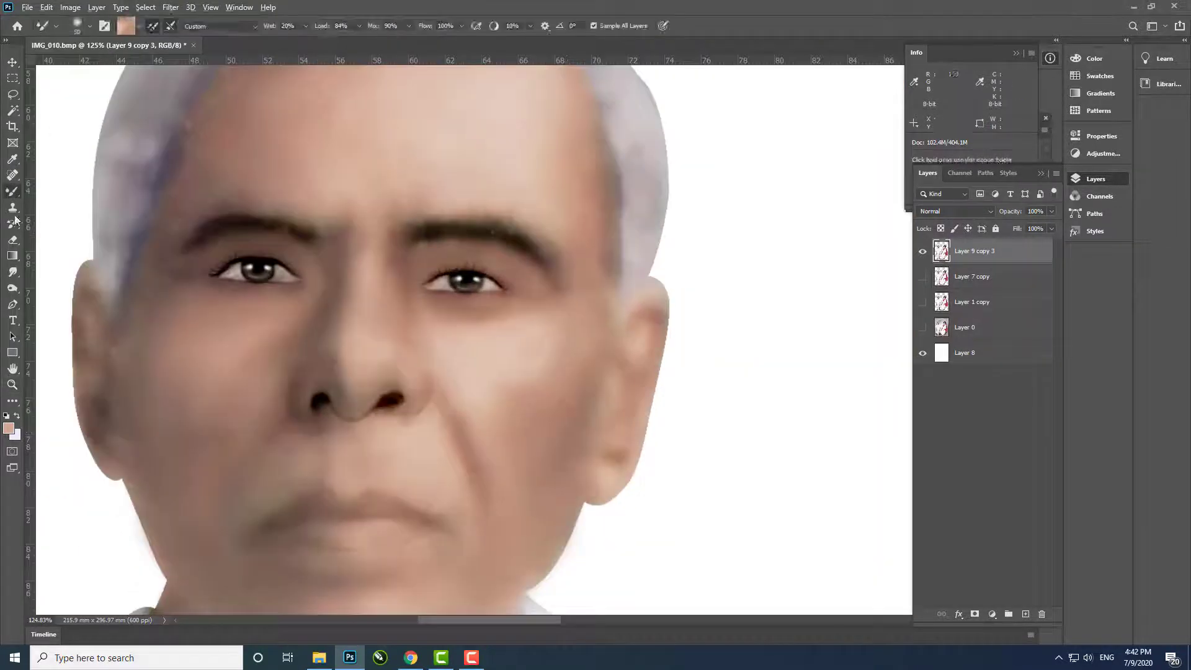
key(shift+b)
key(2)
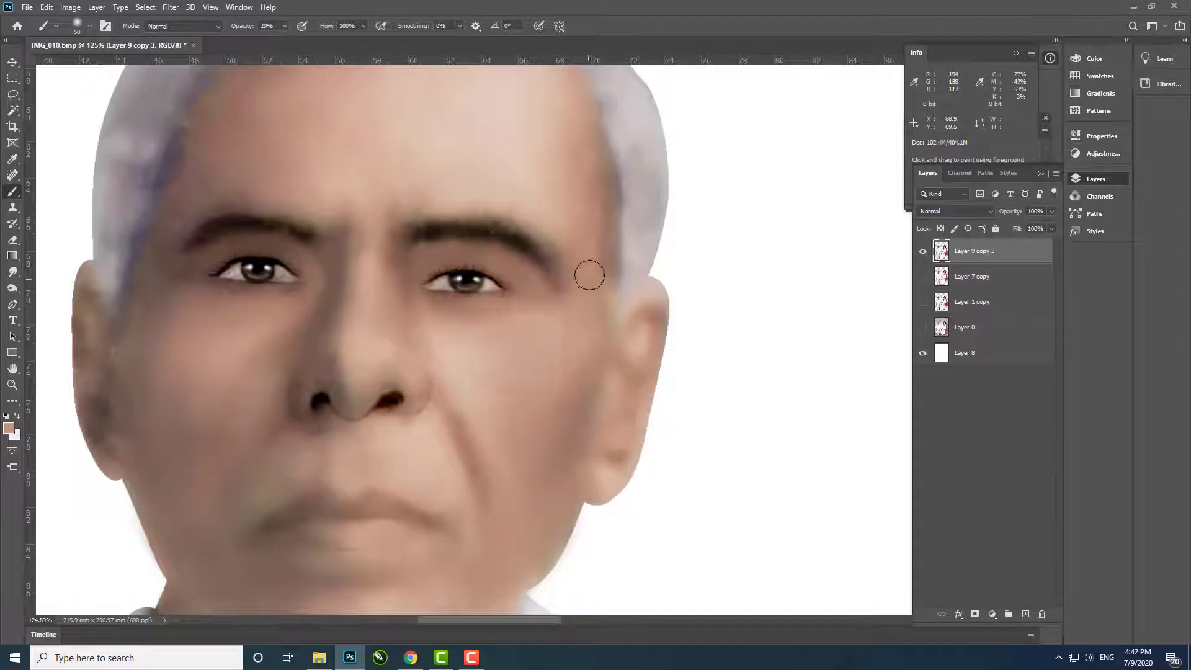
key(z)
drag(606, 287, 434, 286)
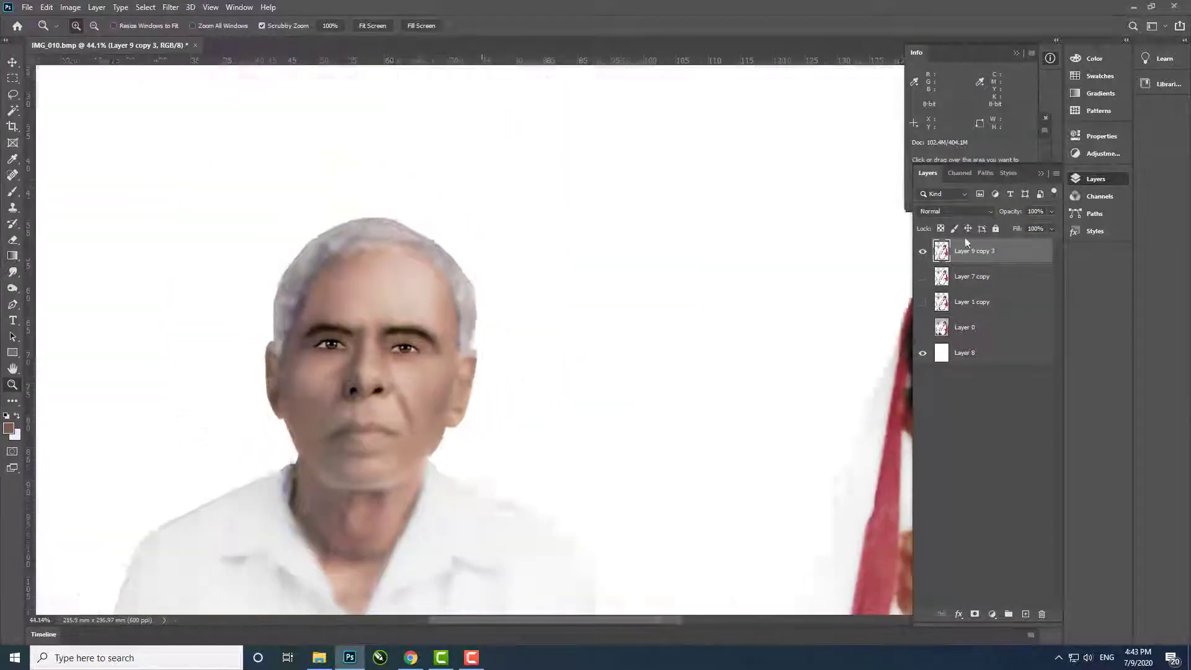
Toggle layer visibility to compare, then zoom in on the man's shirt collar
click(923, 327)
click(922, 251)
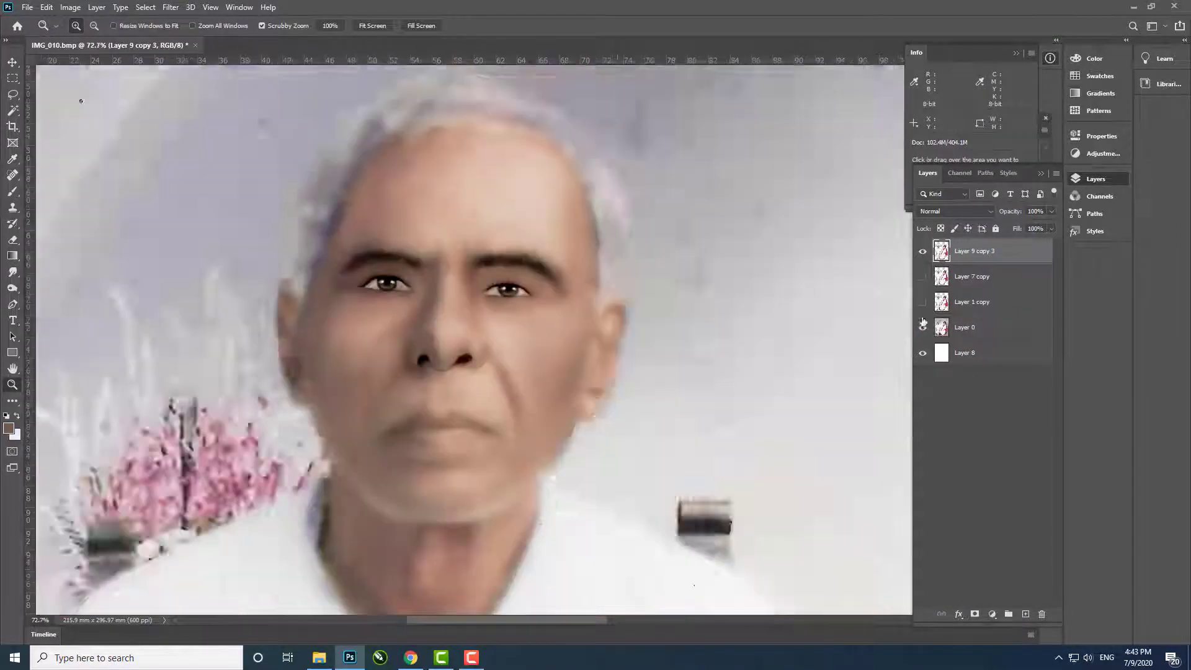
click(922, 250)
click(922, 327)
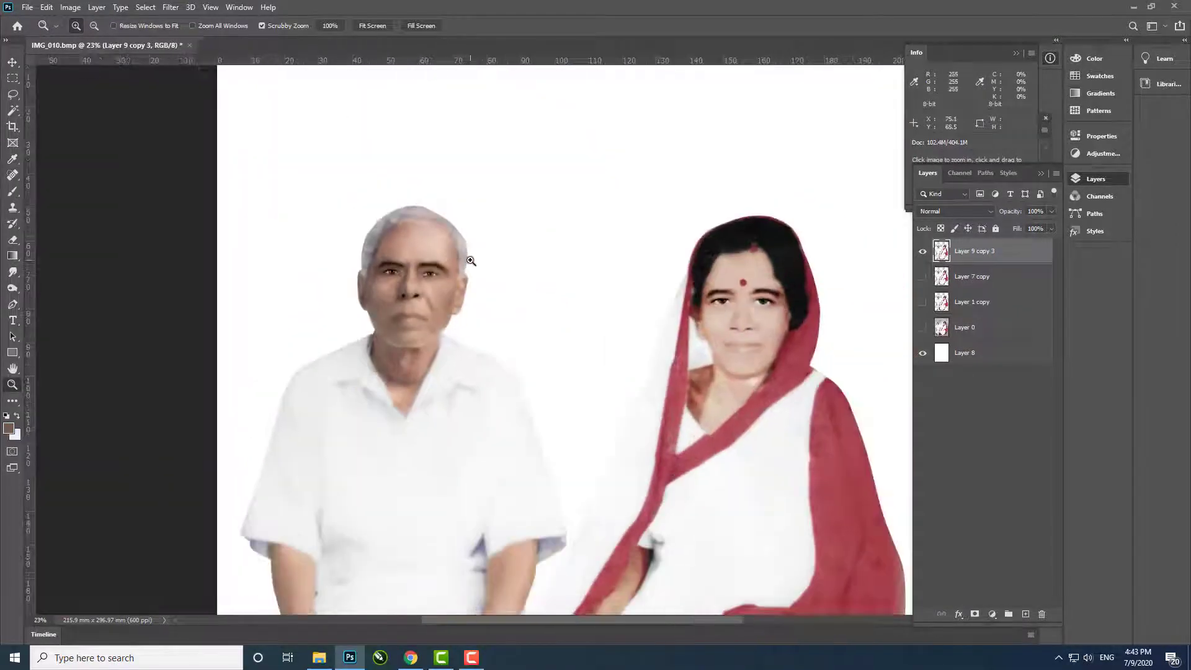
mouse_move(409, 449)
mouse_down()
mouse_move(462, 448)
mouse_move(443, 207)
mouse_up()
drag(617, 327, 639, 328)
key(b)
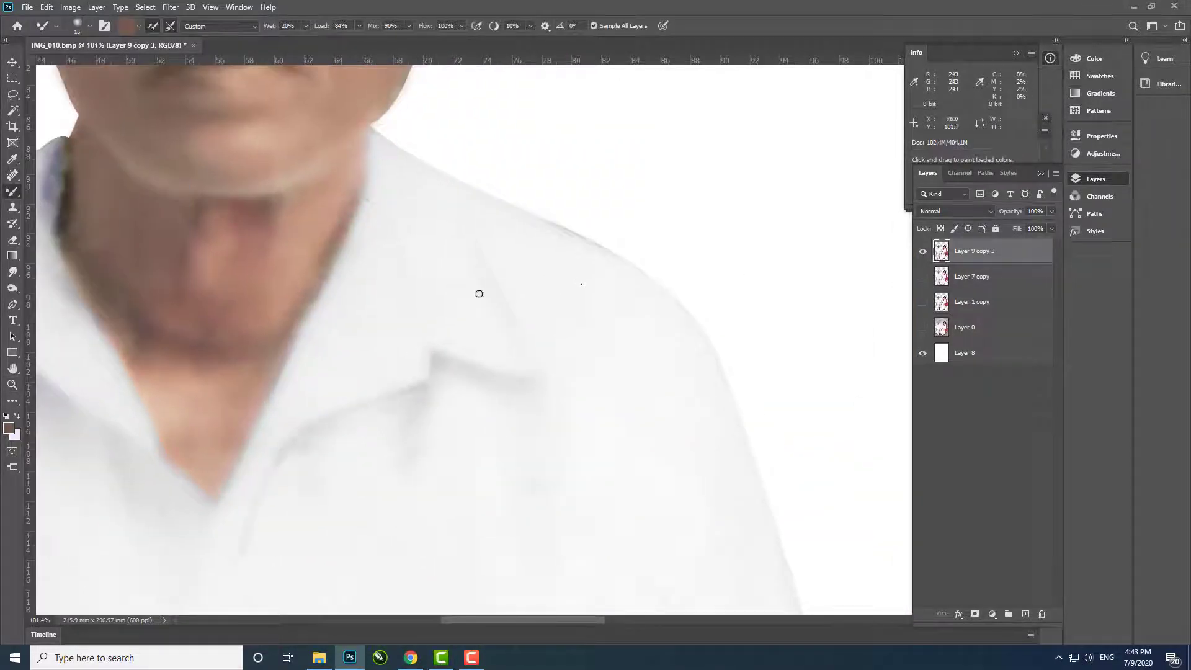
Hide the white Layer 8 background and blend the man's neckline, chin and neck
click(924, 353)
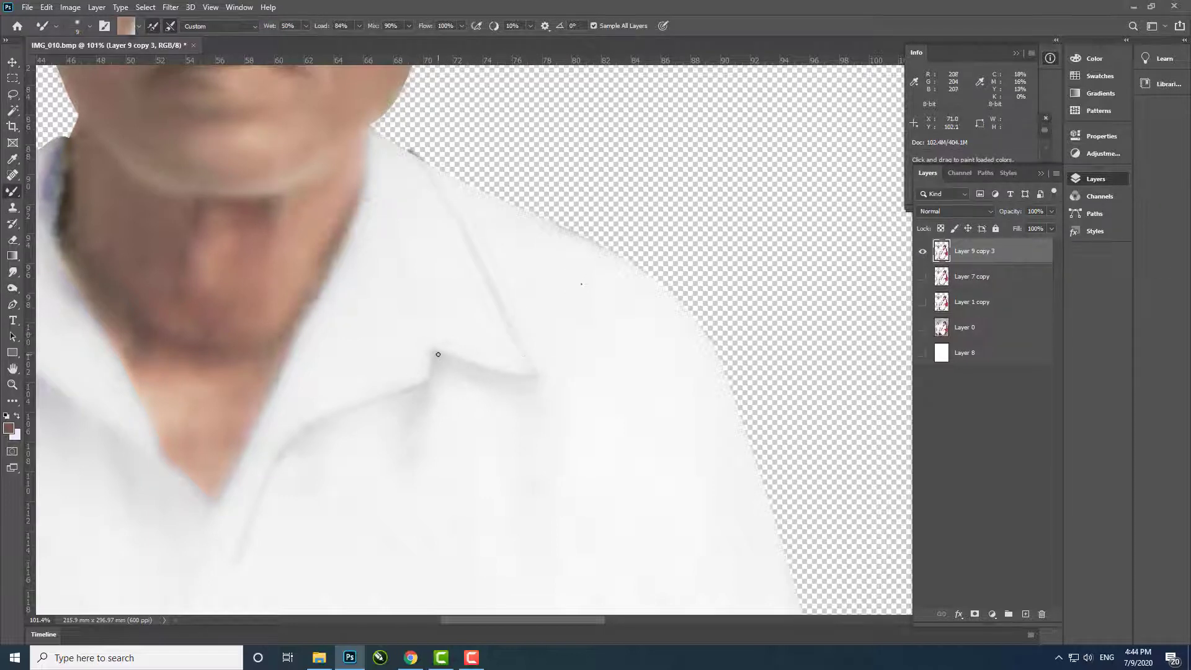
alt+scroll(425, 396, down, 2)
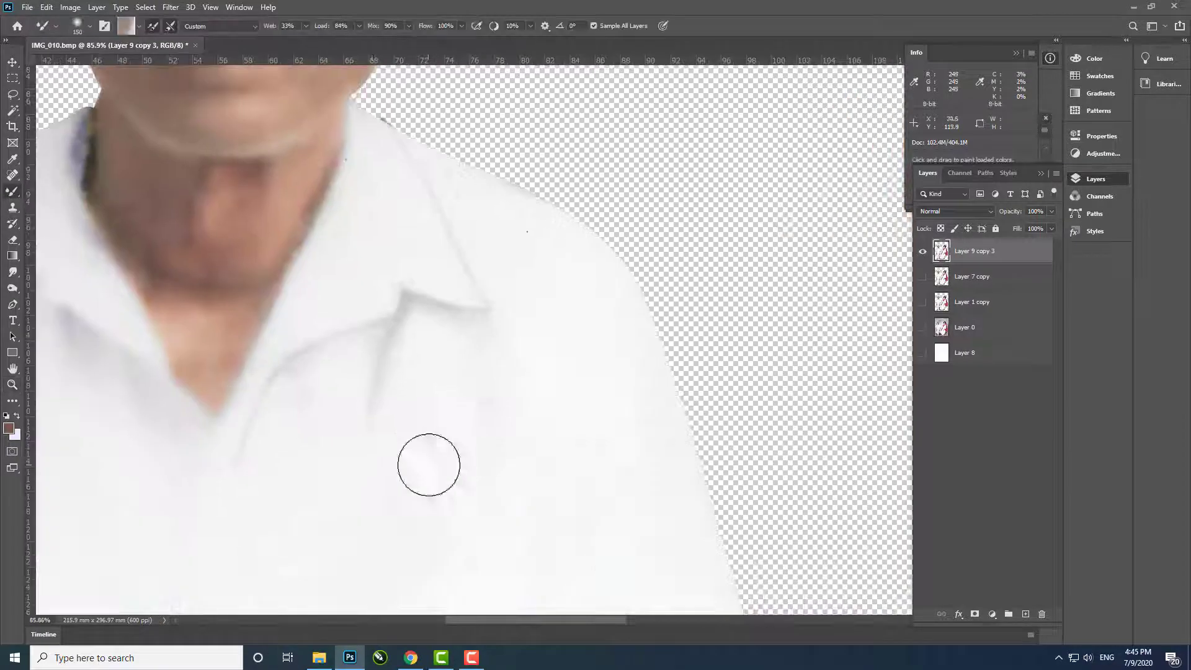
mouse_move(428, 465)
mouse_down()
mouse_move(494, 436)
mouse_move(462, 280)
mouse_up()
scroll(437, 288, up, 1)
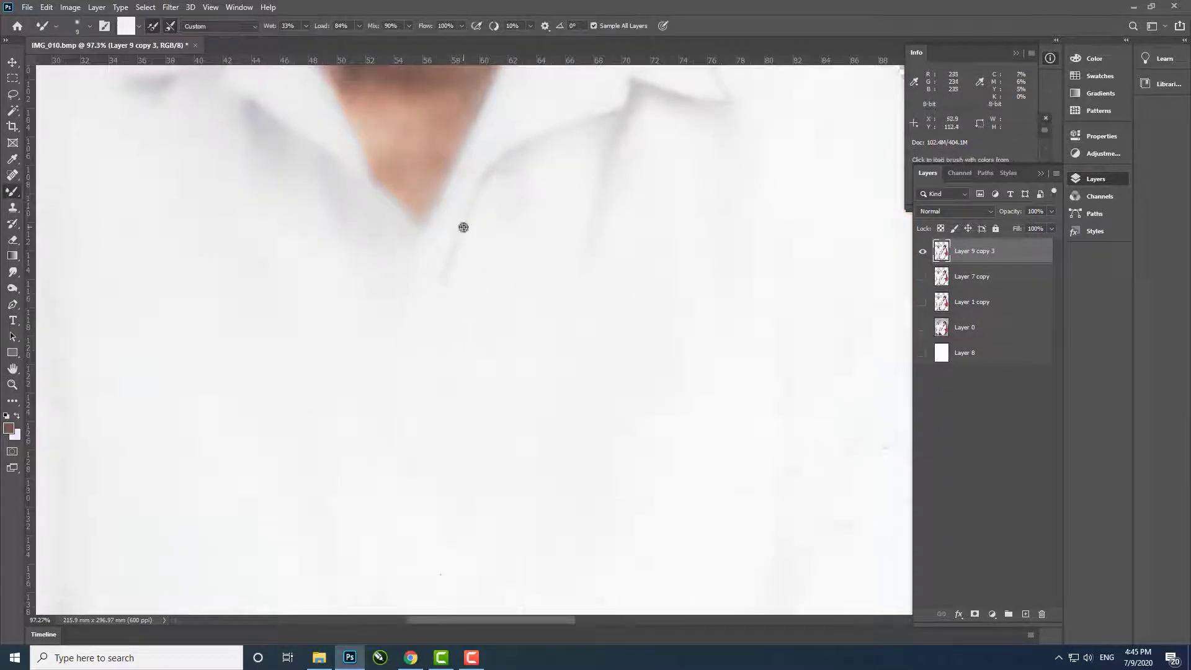
drag(352, 294, 397, 563)
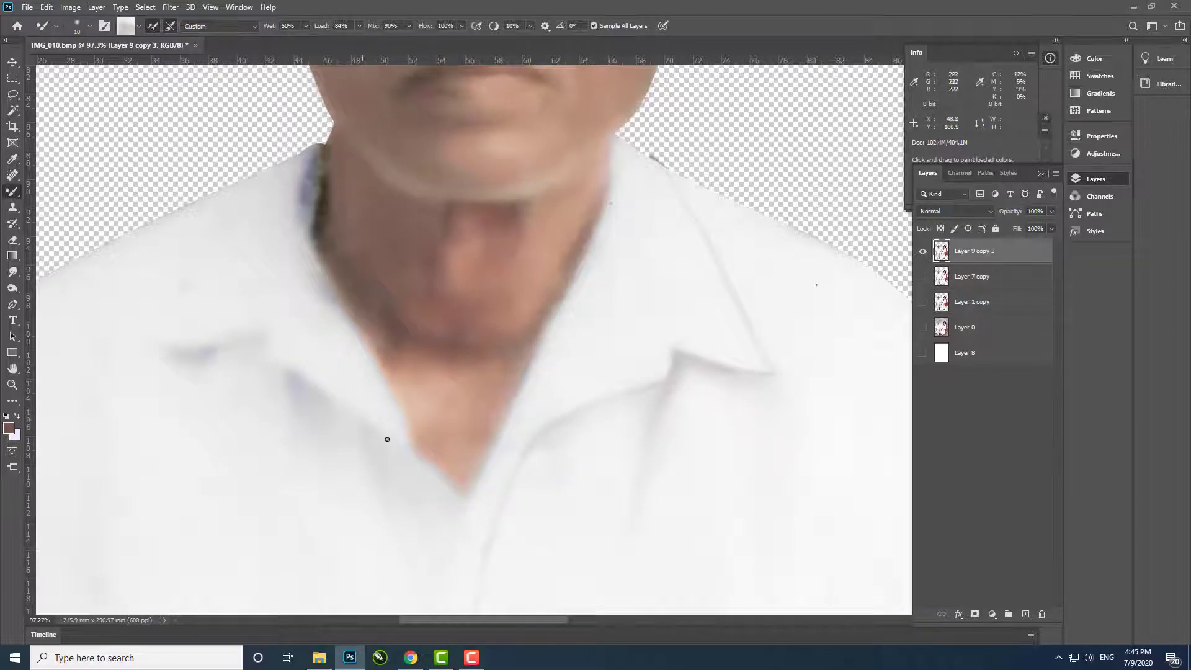
Keep blending the shirt with a larger Mixer Brush and zoom to review it
scroll(417, 410, left, 3)
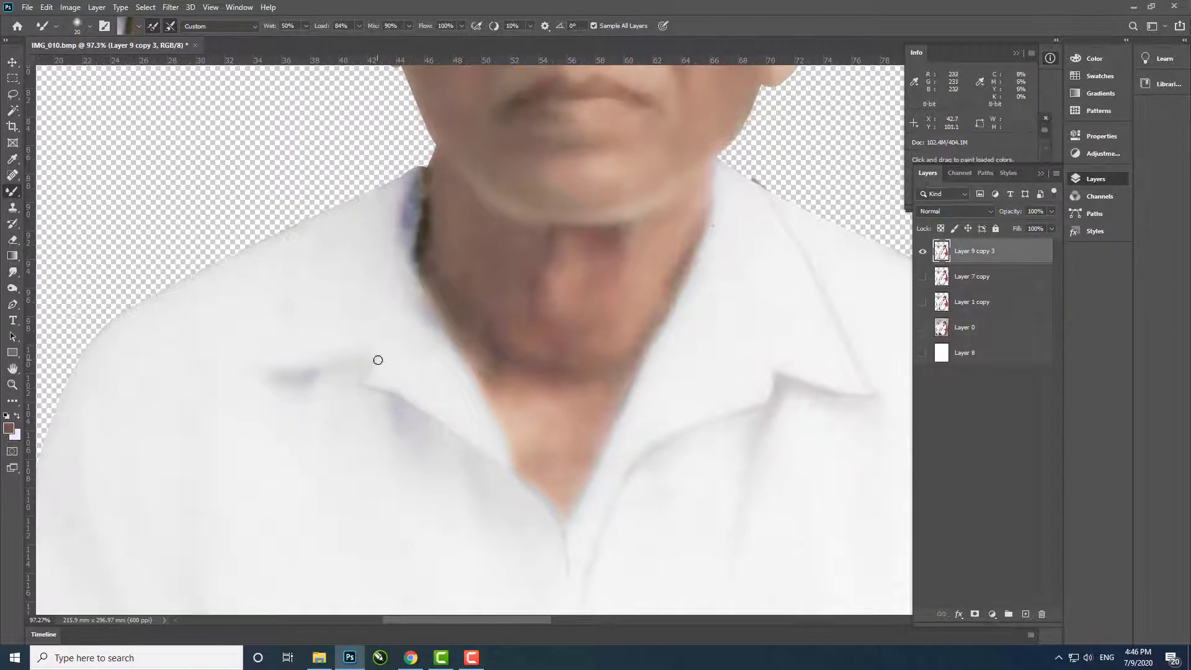
scroll(267, 372, down, 5)
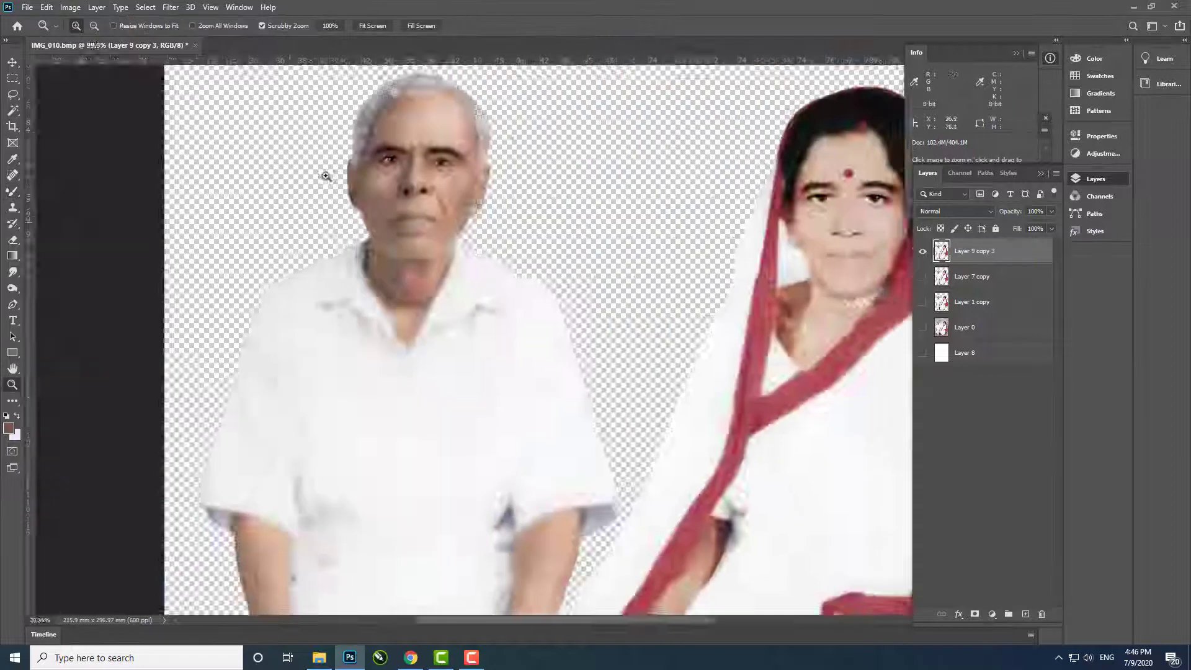
scroll(234, 534, up, 6)
scroll(345, 322, down, 1)
key(bracketright)
key(bracketright)
key(bracketright)
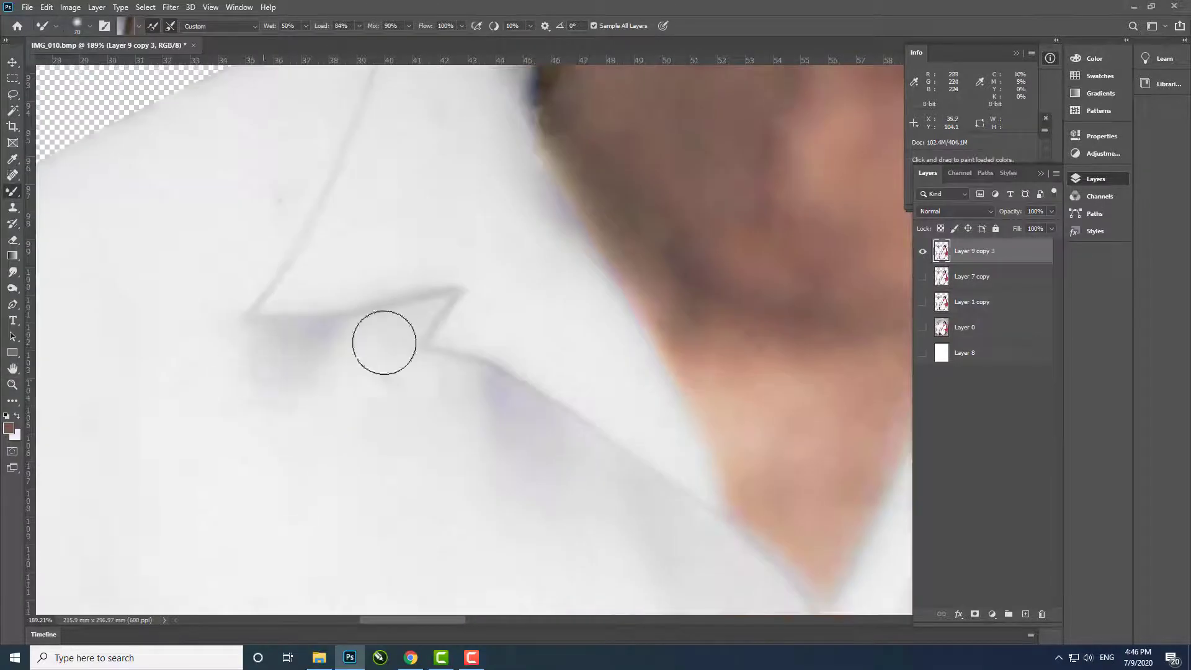
key(z)
scroll(394, 598, down, 5)
scroll(620, 310, down, 3)
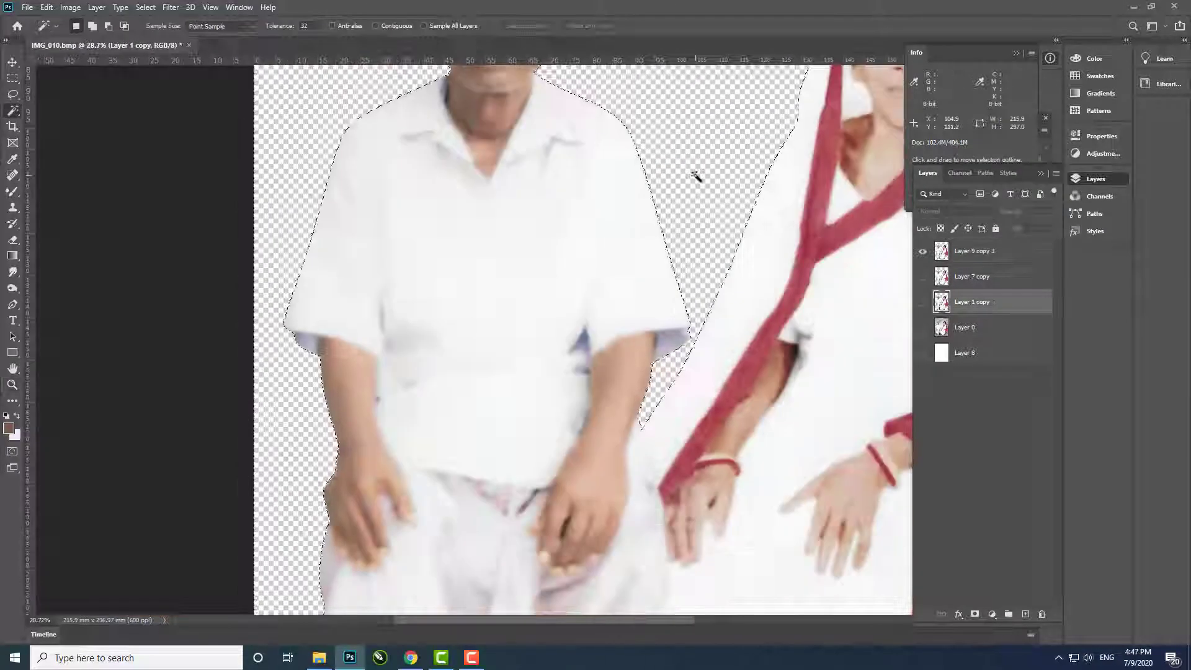
scroll(397, 267, up, 6)
scroll(403, 360, down, 4)
scroll(529, 504, up, 1)
Delete the leftover Layer 7 copy layer
scroll(529, 503, down, 2)
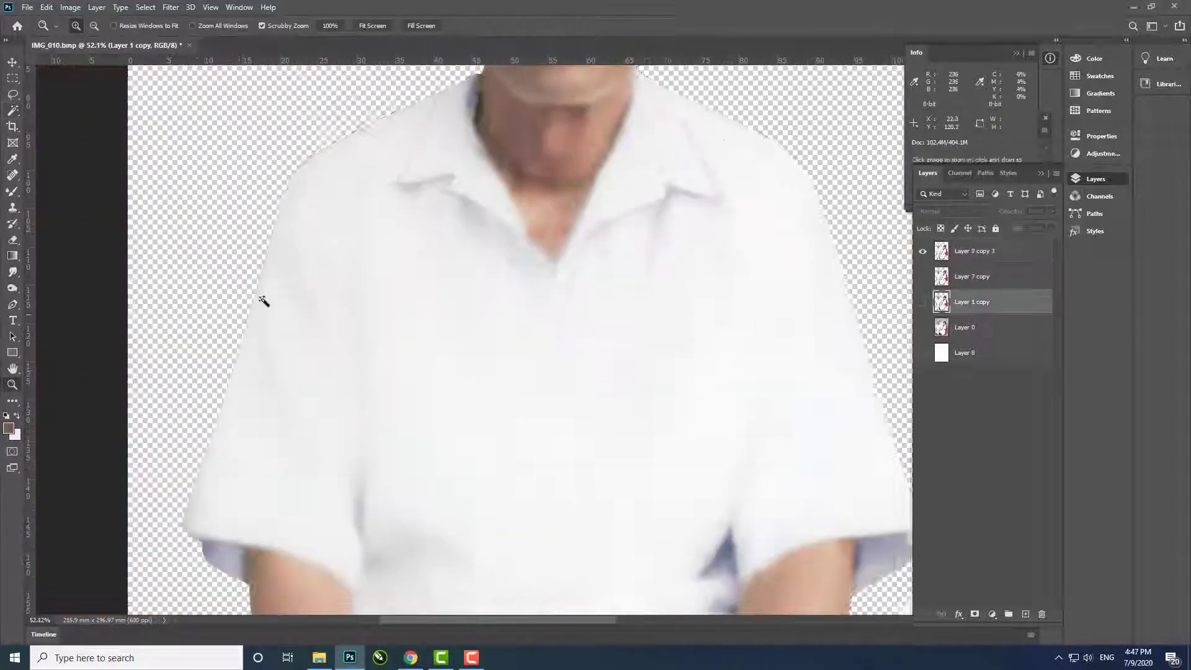
scroll(434, 310, up, 3)
key(b)
click(922, 276)
drag(972, 277, 1042, 614)
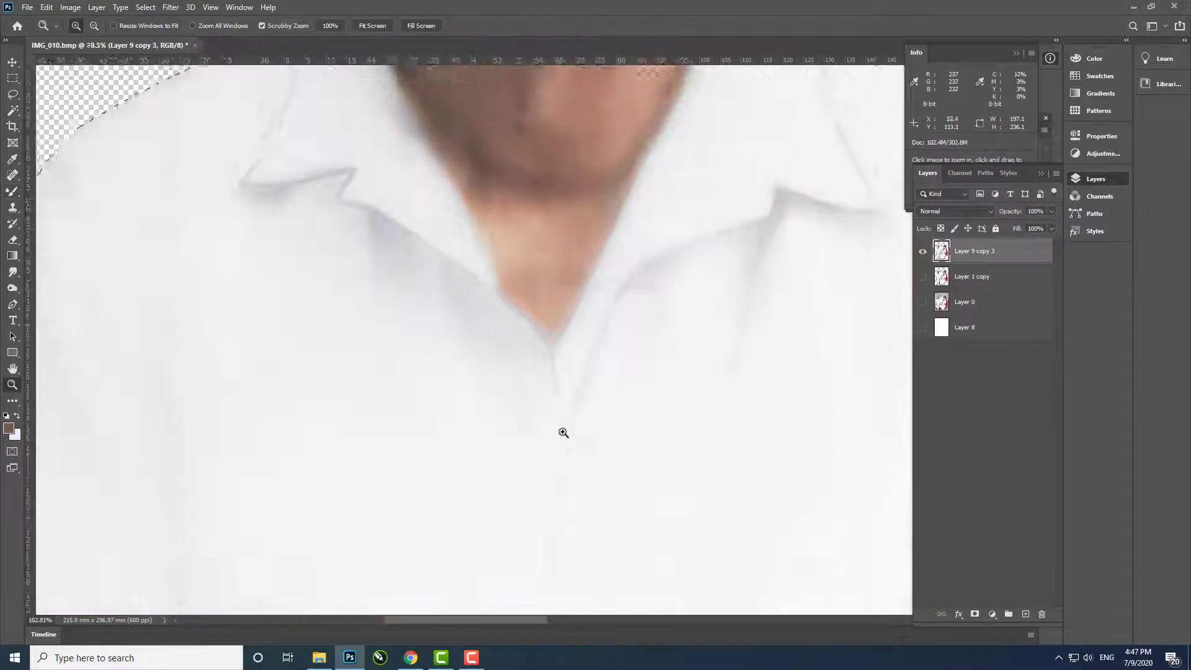
Shrink the Mixer Brush to size 50 and blend the dhoti creases
scroll(563, 430, up, 2)
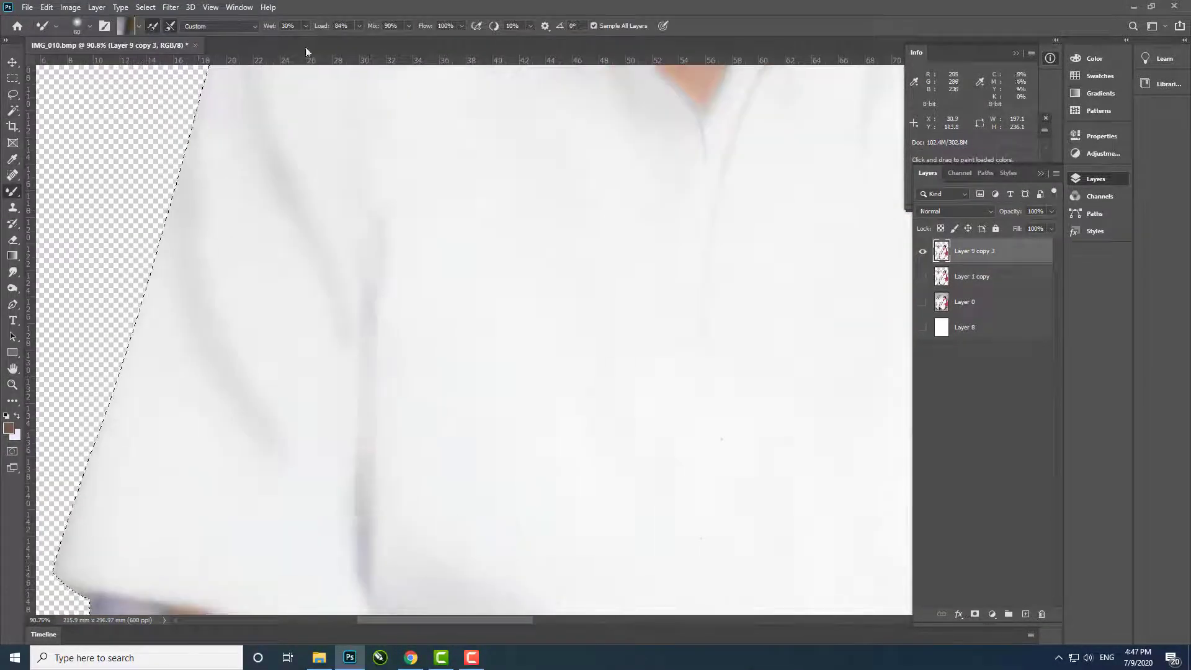
scroll(626, 386, down, 1)
scroll(434, 435, down, 3)
scroll(352, 501, up, 3)
key(bracketleft)
key(bracketleft)
key(bracketleft)
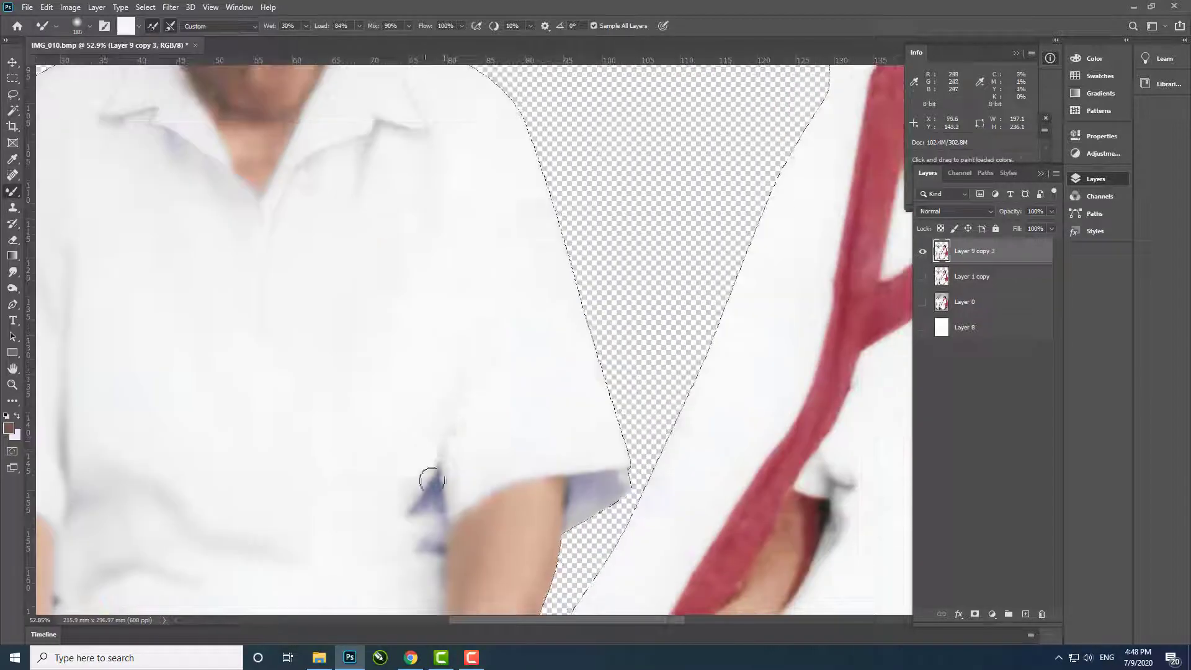
drag(464, 398, 525, 313)
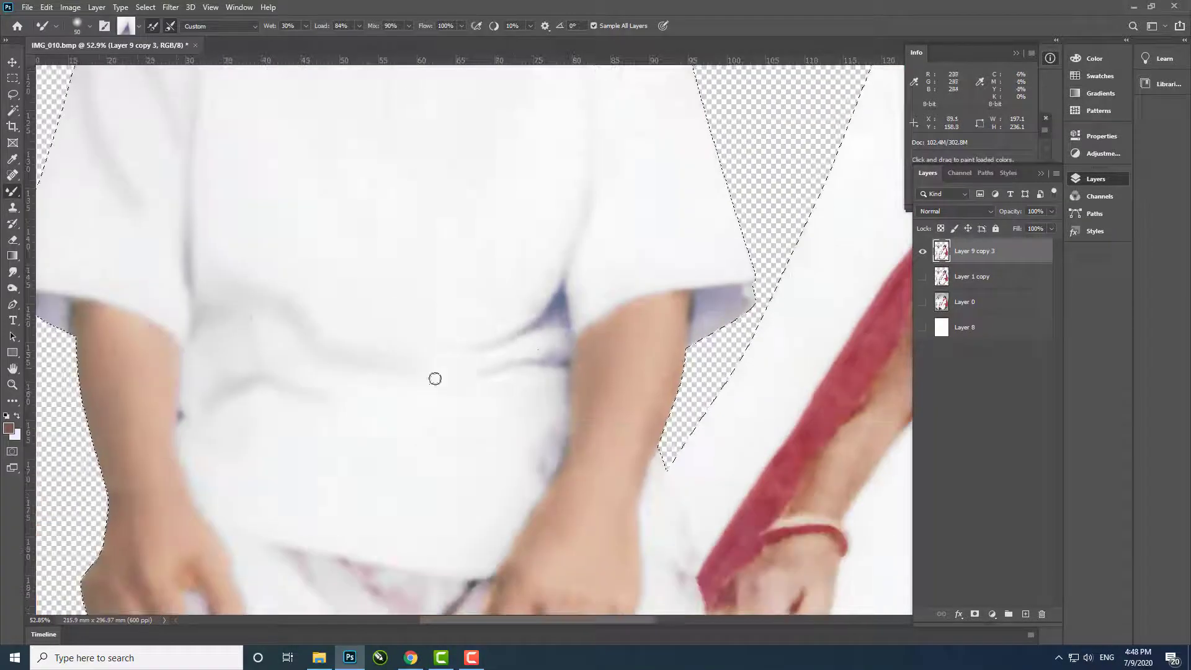
scroll(434, 372, down, 3)
Compare the dhoti against the original Layer 0 by toggling layer visibility
key(z)
click(922, 301)
click(922, 250)
click(923, 301)
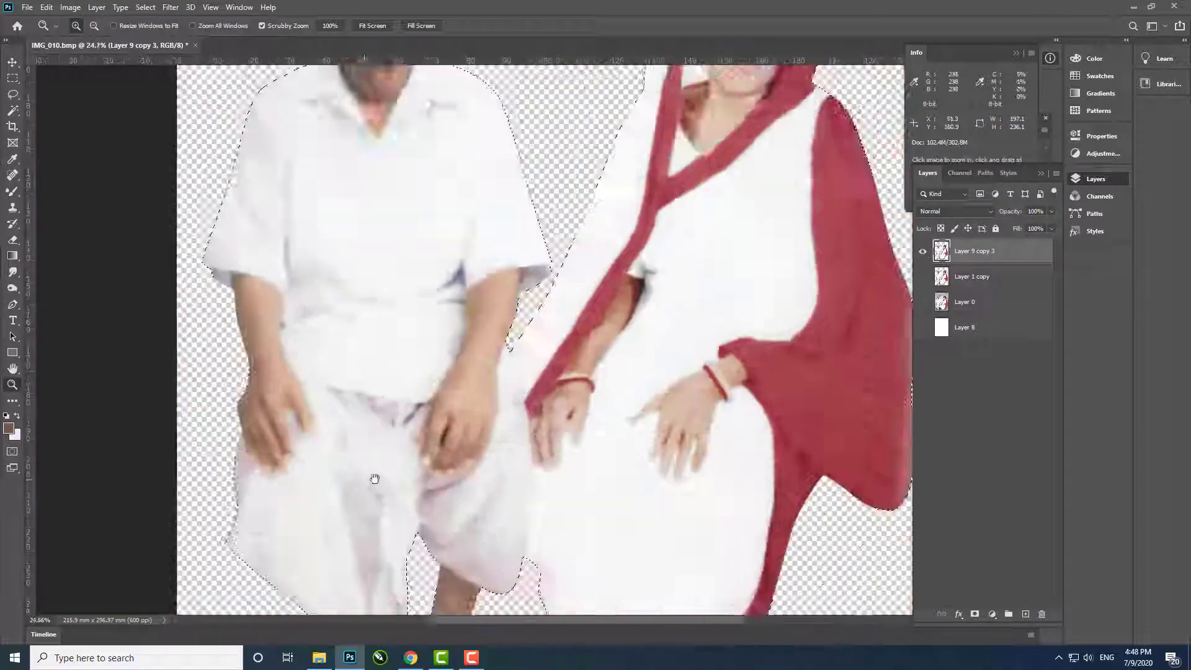
scroll(314, 320, up, 3)
Smooth the dhoti around the man's hands with the Mixer Brush at size 50
key(b)
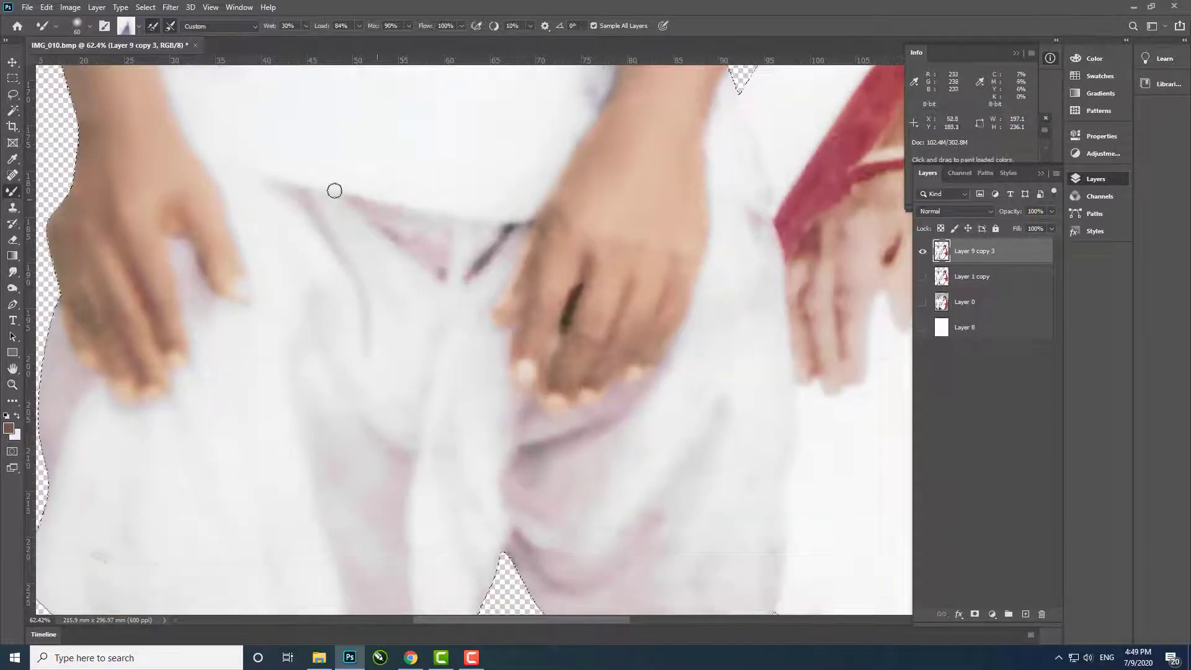
scroll(455, 321, down, 2)
key(bracketright)
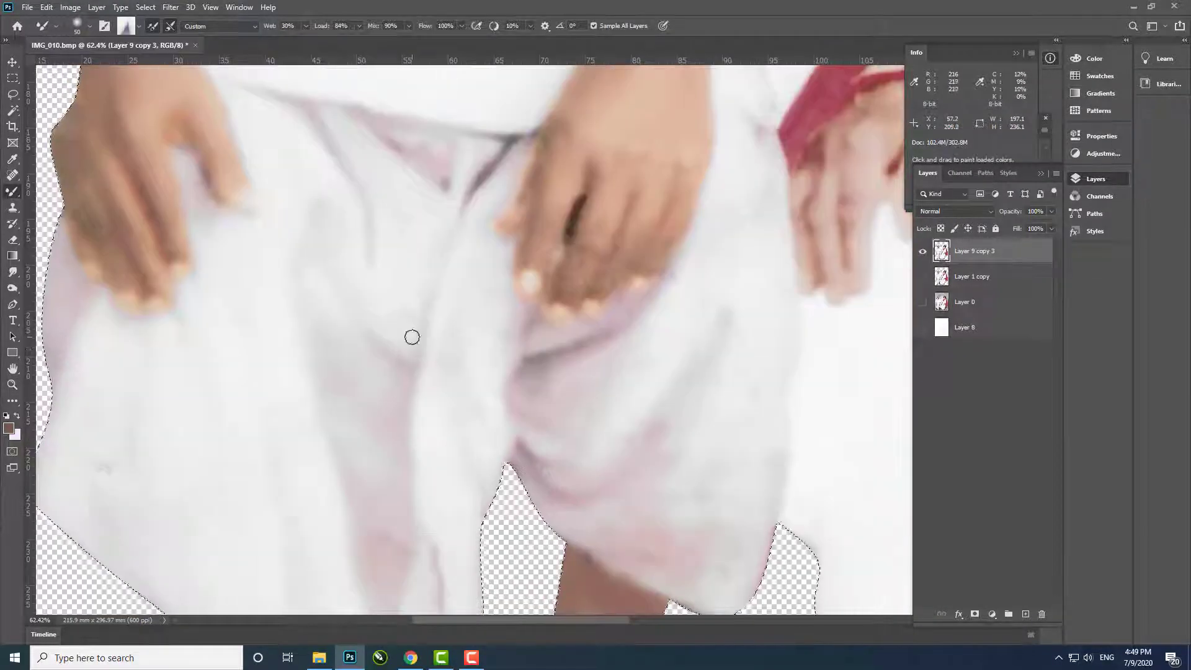
scroll(433, 350, right, 3)
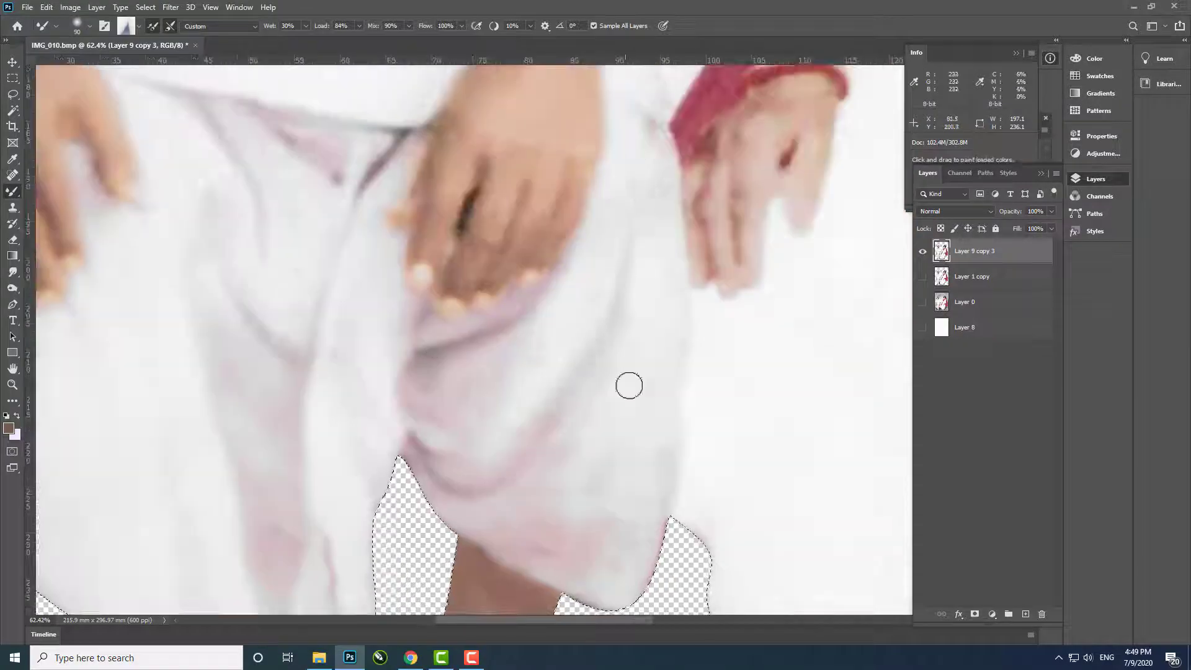
scroll(629, 386, left, 4)
scroll(510, 457, left, 3)
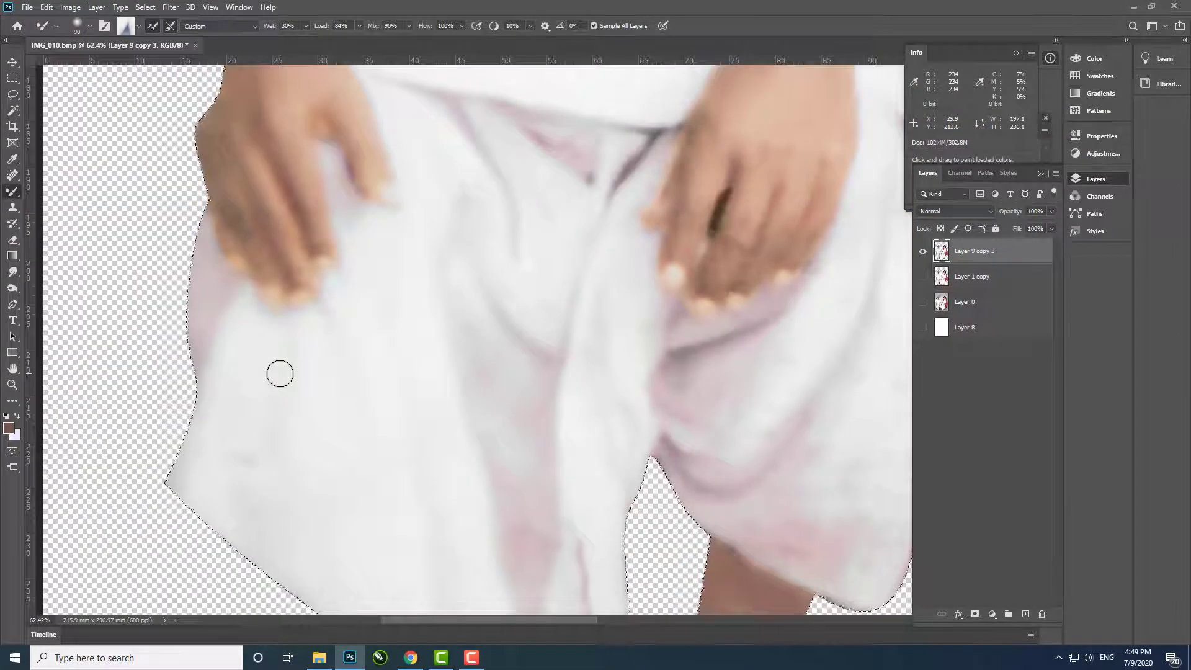
scroll(357, 312, down, 3)
Zoom in on the man's dhoti and switch to the Color Replacement Tool
key(z)
mouse_move(357, 311)
mouse_down()
mouse_move(328, 333)
mouse_move(359, 334)
mouse_up()
drag(248, 223, 248, 323)
right_click(12, 191)
click(62, 216)
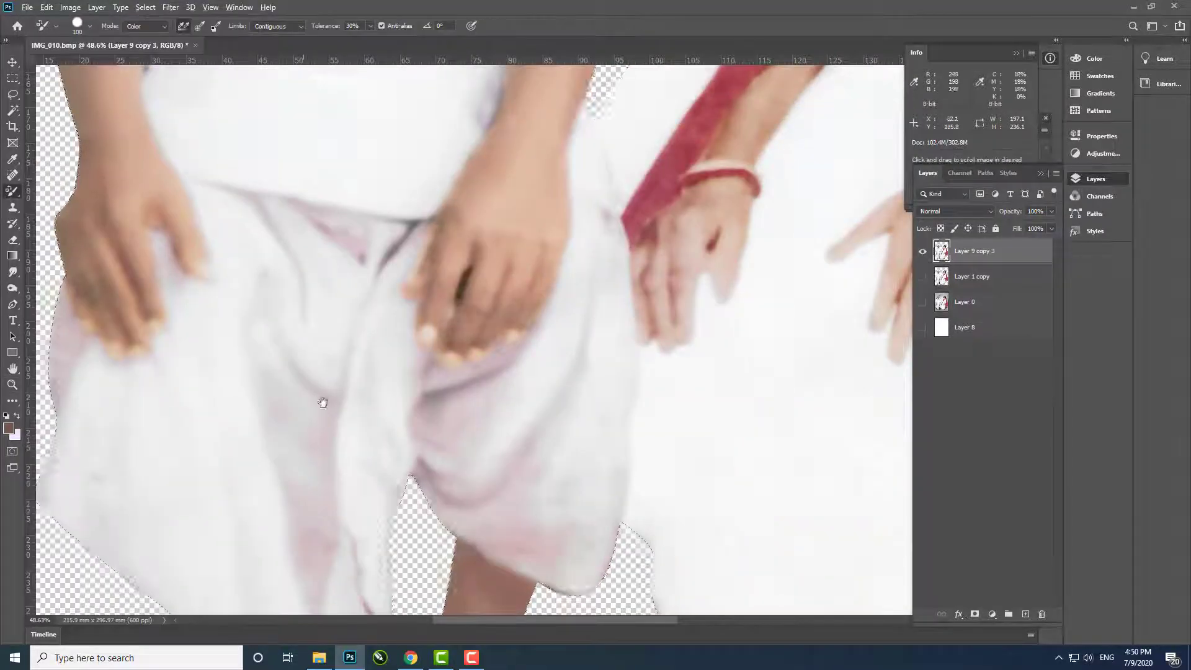
drag(323, 403, 311, 346)
Set the foreground to light grey and recolour the dhoti's pink patches
click(9, 428)
click(374, 490)
key(Return)
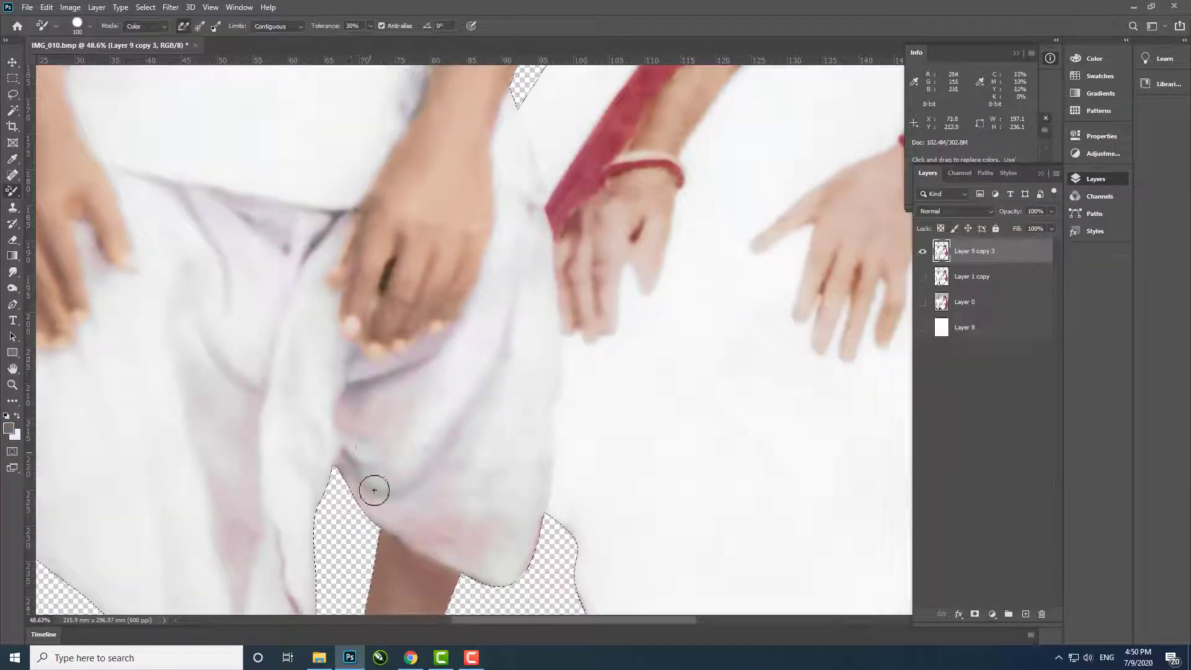
scroll(320, 442, down, 2)
scroll(320, 442, left, 2)
scroll(327, 418, down, 3)
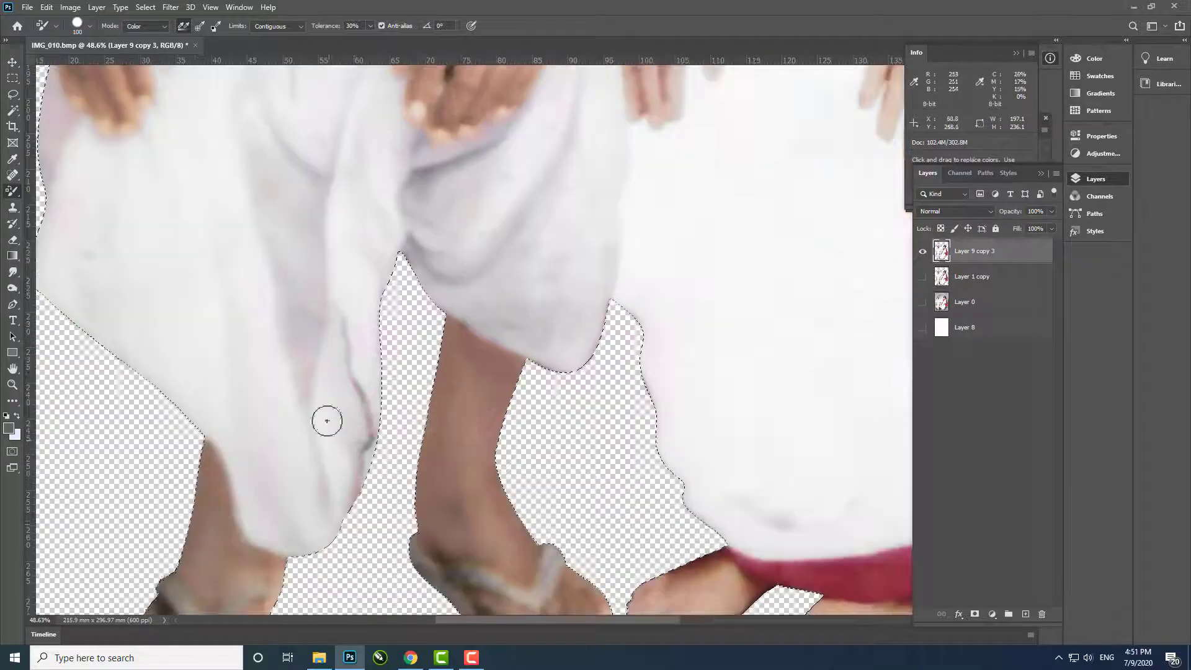
scroll(146, 223, up, 3)
Zoom out to show both people, then show and select Layer 1 copy
key(z)
drag(508, 444, 471, 459)
click(923, 277)
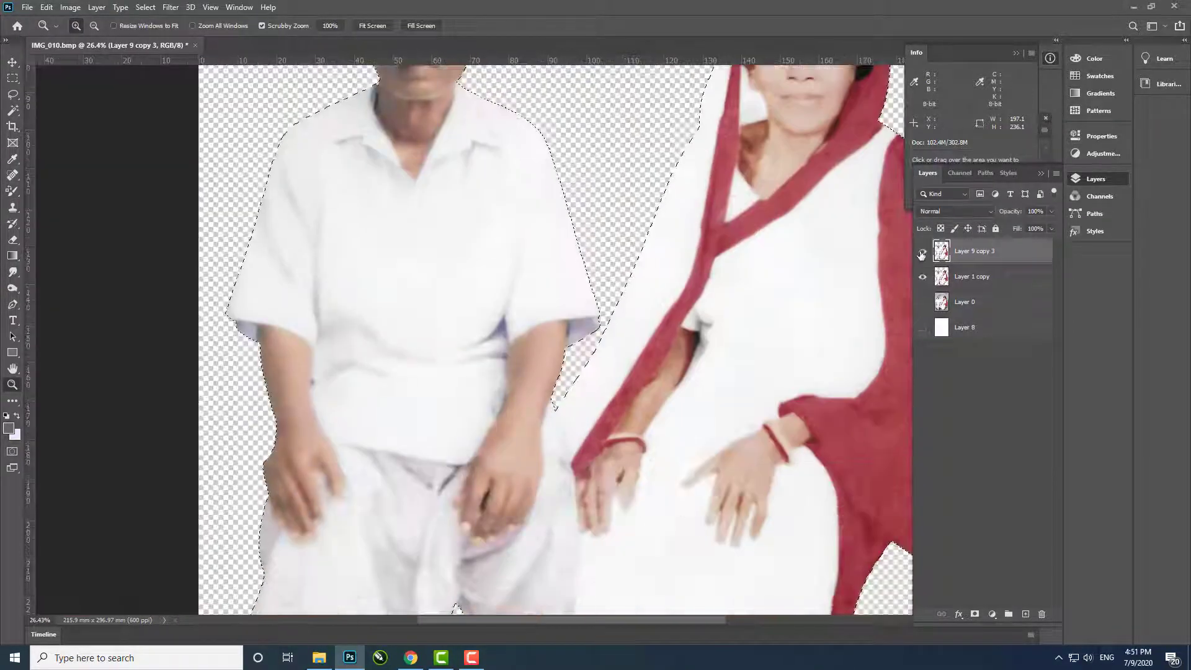
click(967, 277)
scroll(511, 457, up, 2)
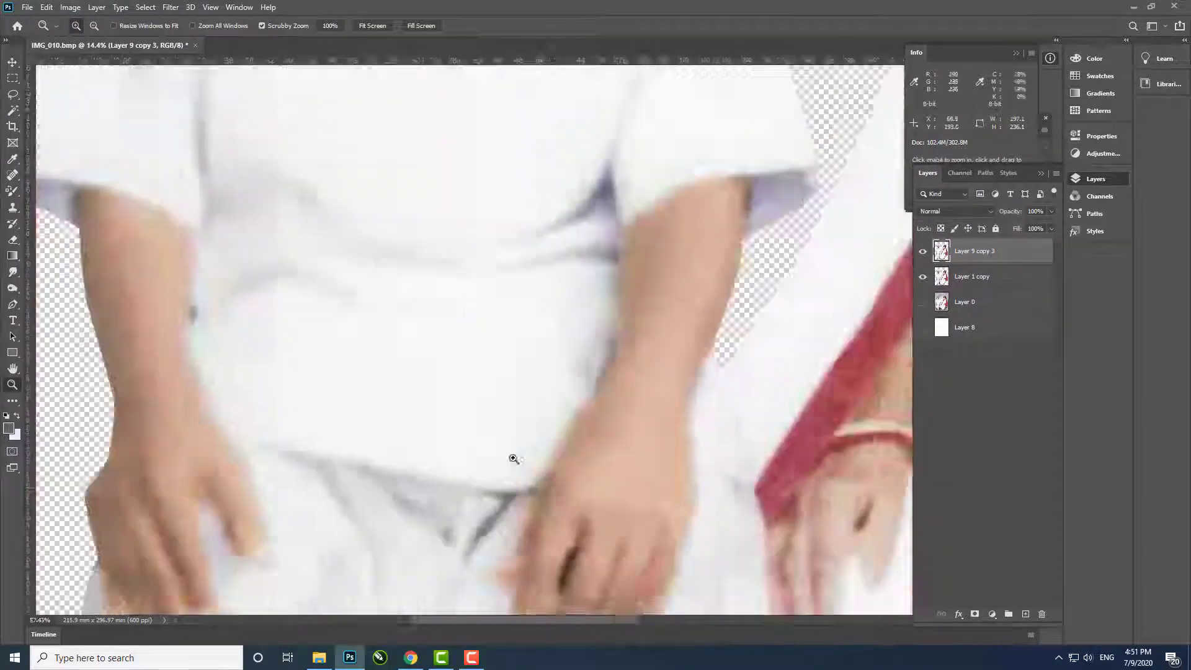
scroll(122, 324, up, 2)
scroll(452, 345, up, 2)
Choose the Dodge Tool and make Layer 9 copy 3 the active layer
key(b)
scroll(410, 433, down, 3)
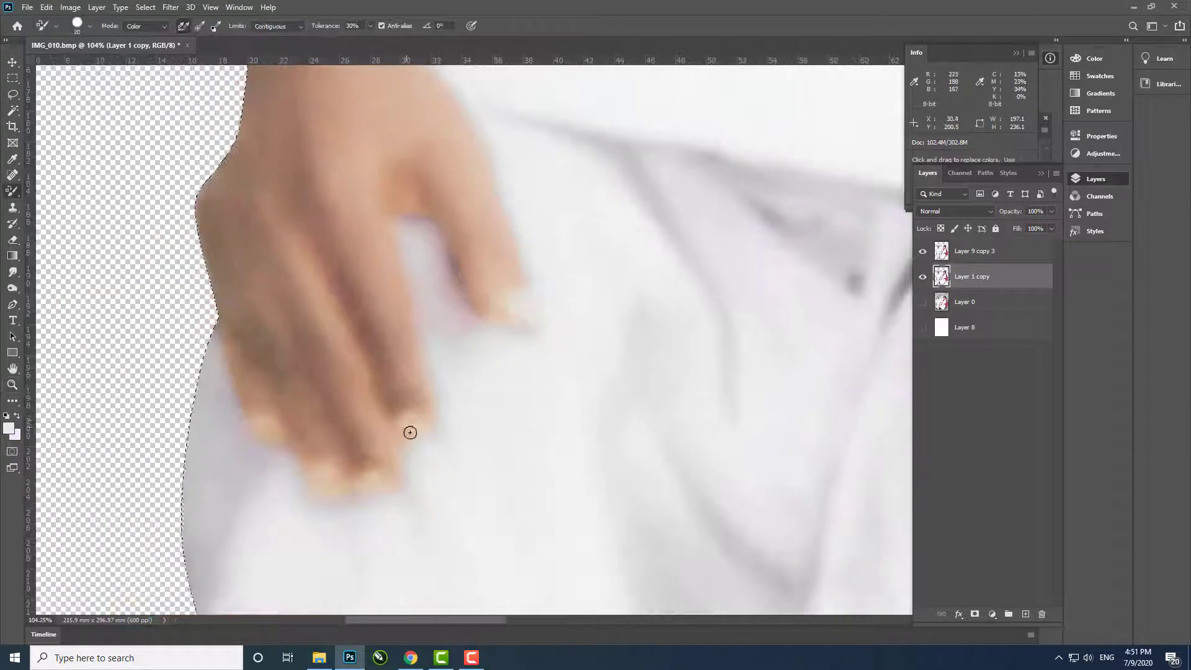
click(12, 288)
click(965, 253)
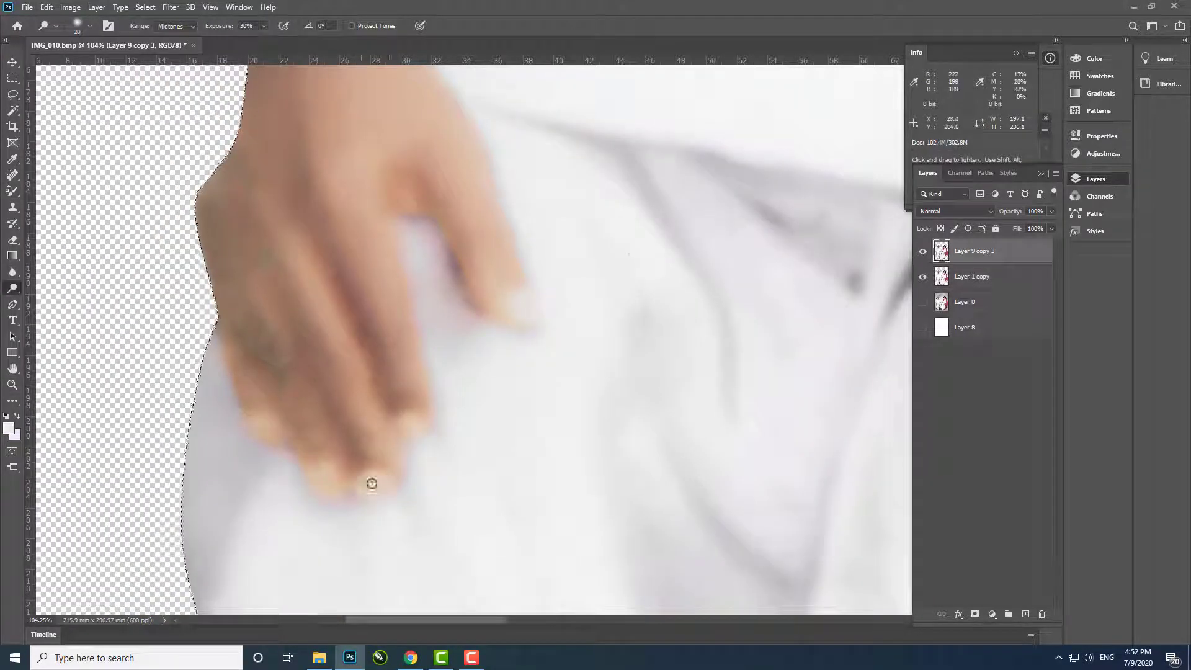
scroll(405, 429, up, 3)
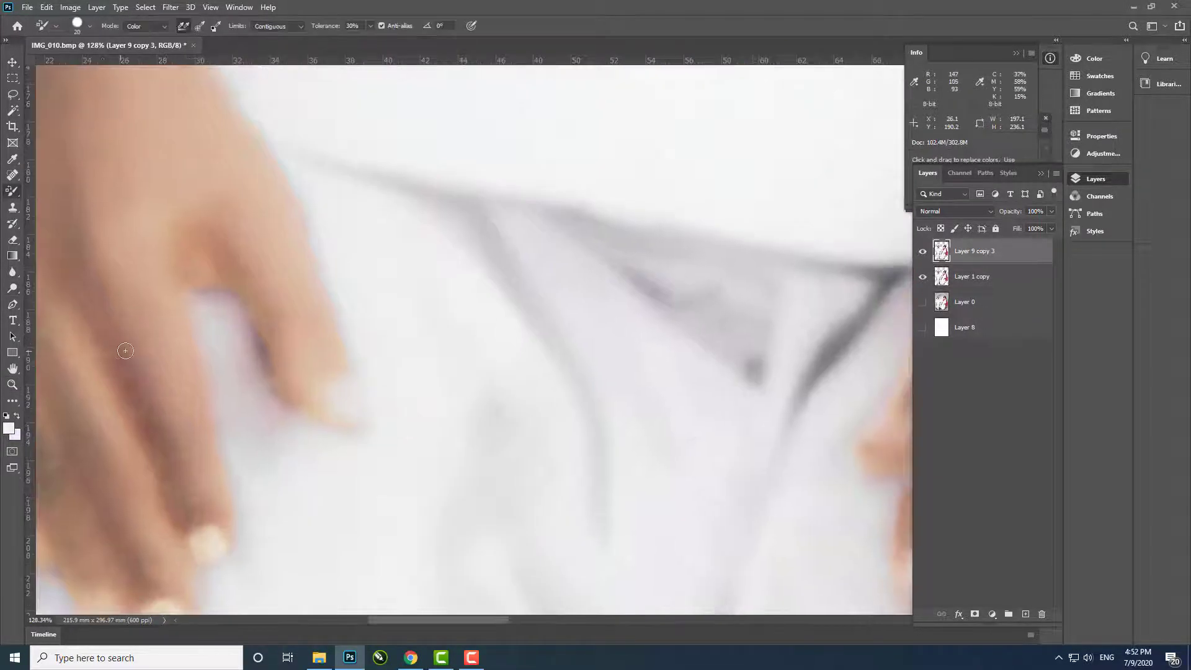
Dodge the man's fingers and fingernails lighter at Midtones, 30% exposure
drag(325, 386, 339, 333)
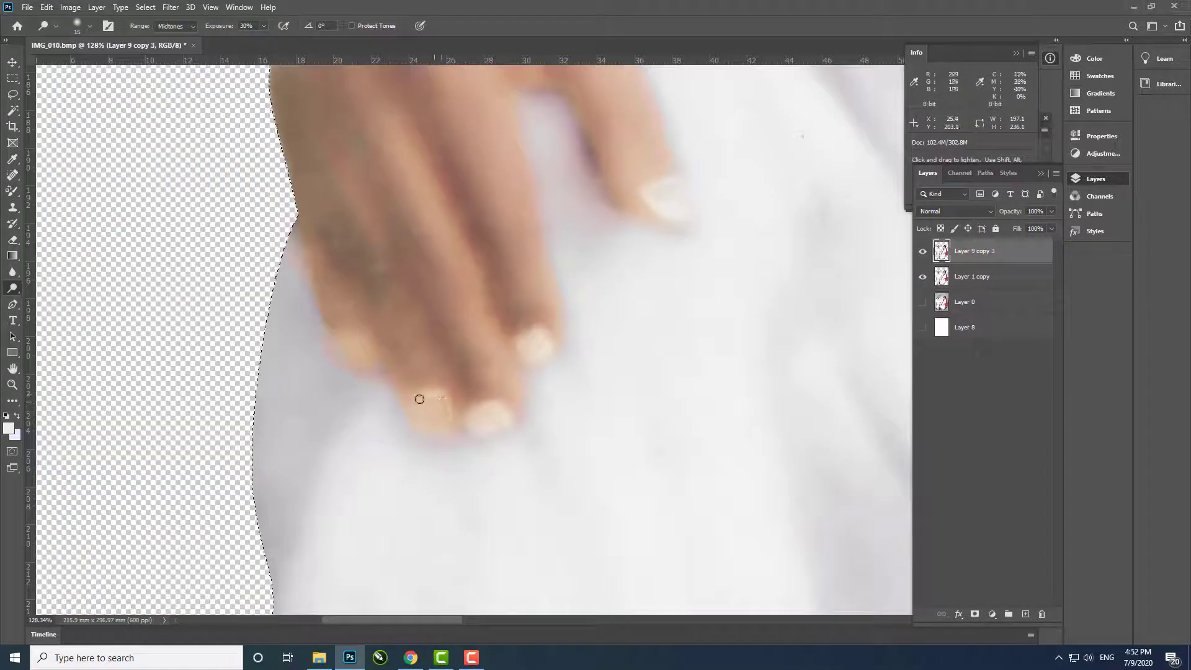
scroll(421, 402, up, 1)
scroll(420, 404, up, 1)
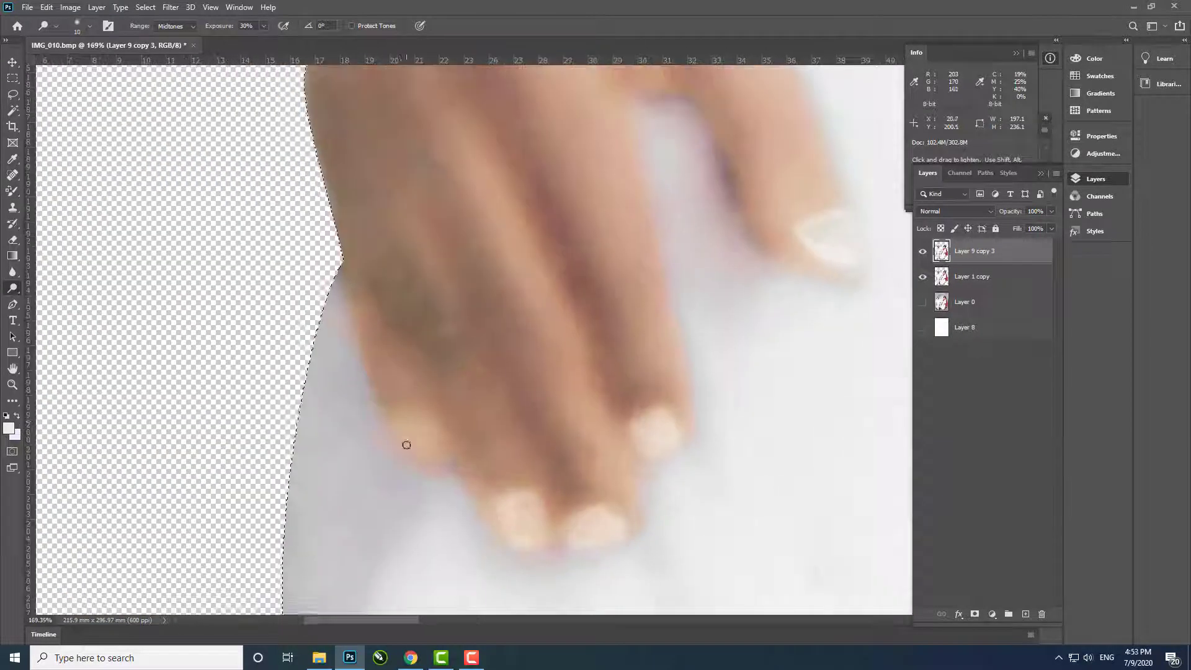
scroll(434, 444, down, 3)
scroll(474, 455, up, 3)
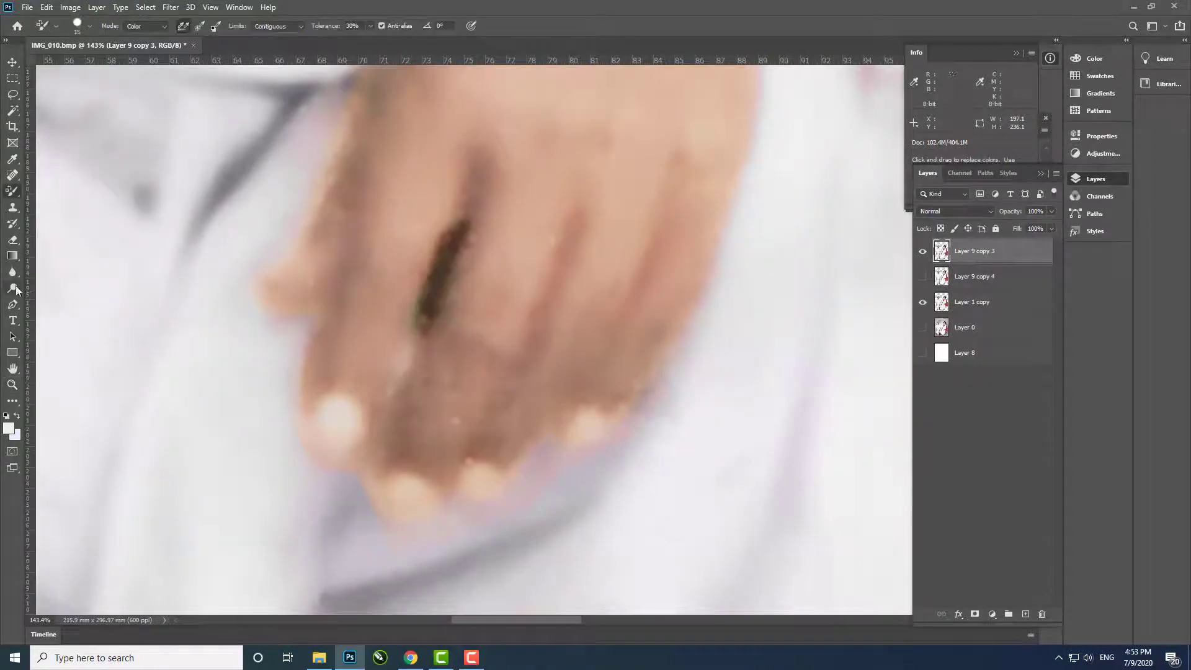
click(13, 288)
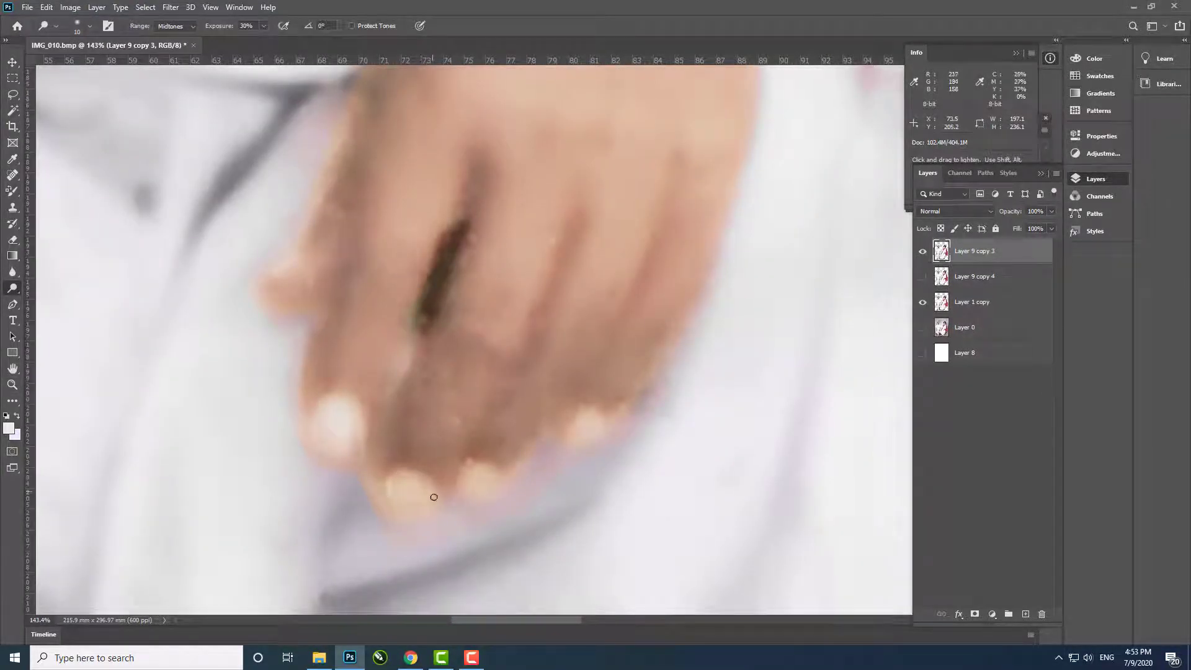
drag(433, 497, 323, 453)
scroll(318, 440, down, 3)
scroll(287, 417, down, 3)
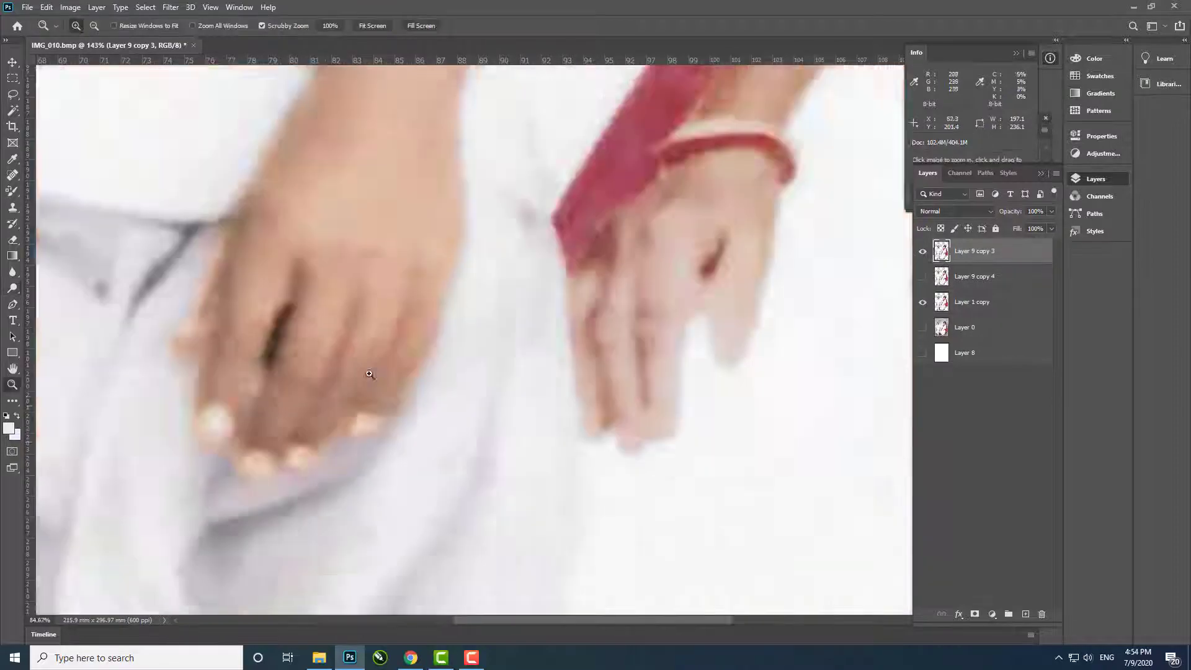
scroll(473, 341, down, 3)
scroll(347, 243, up, 2)
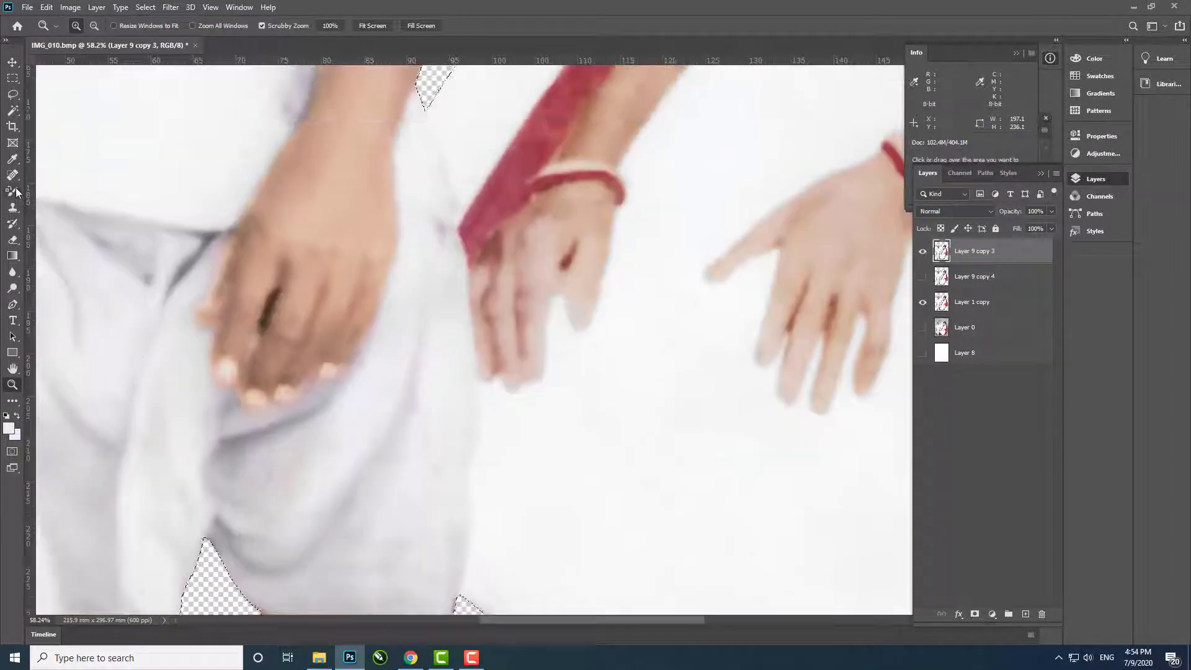
Smooth the folds of the man's white dhoti with the Mixer Brush
key(b)
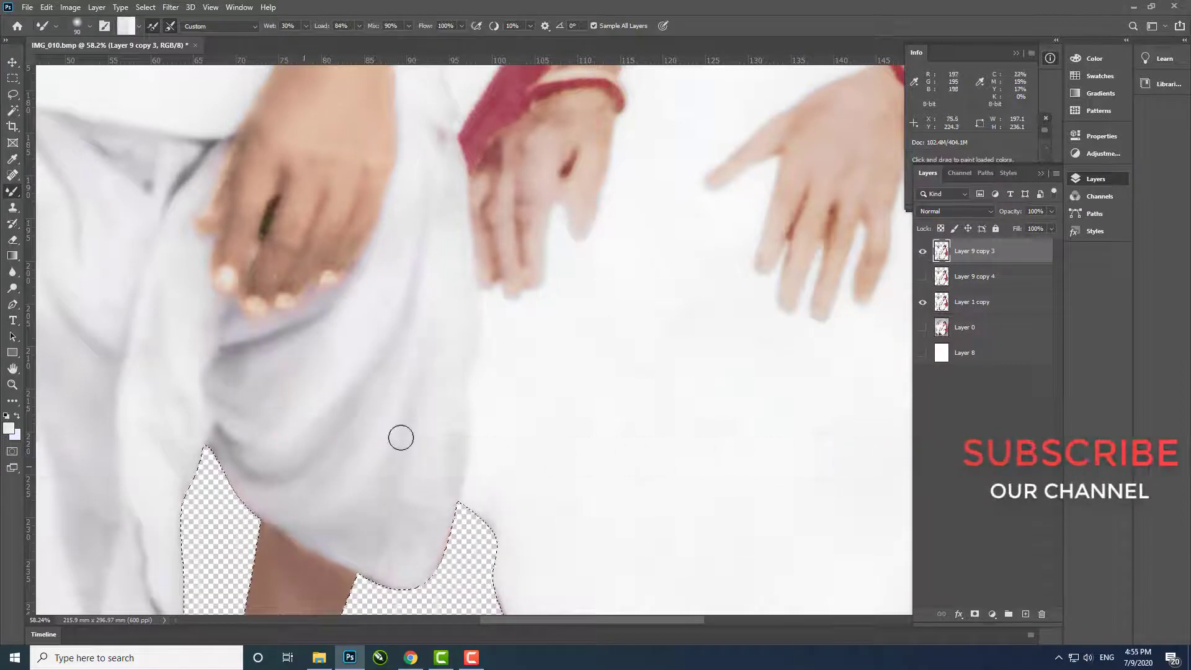
scroll(391, 484, down, 1)
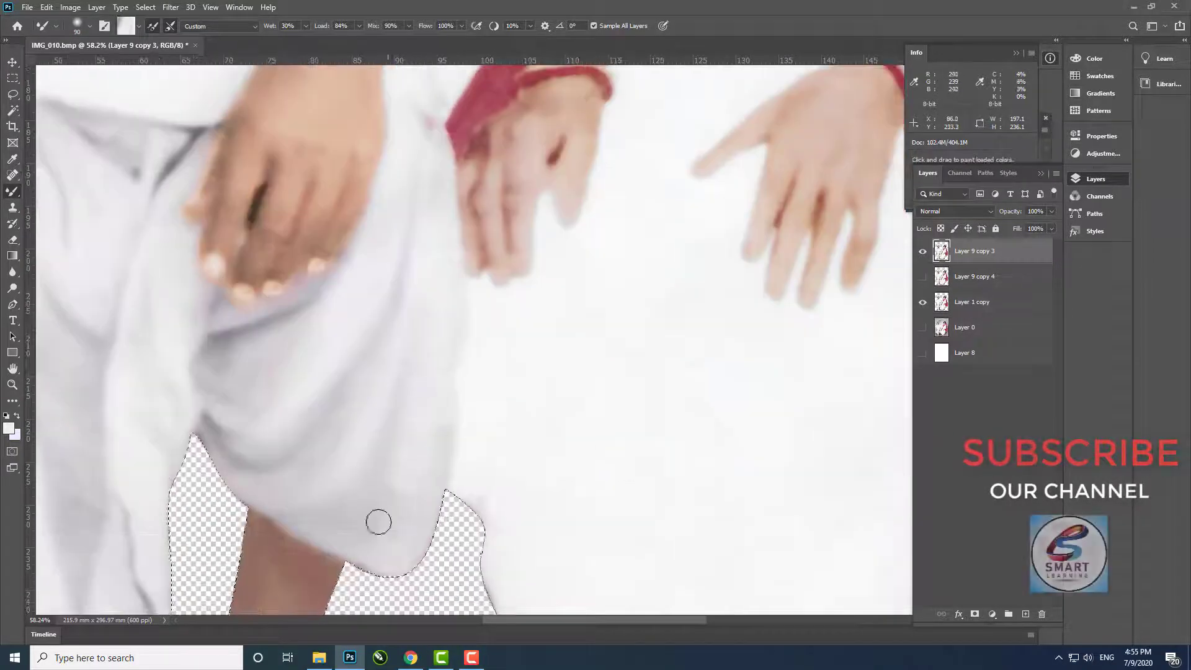
scroll(439, 271, left, 4)
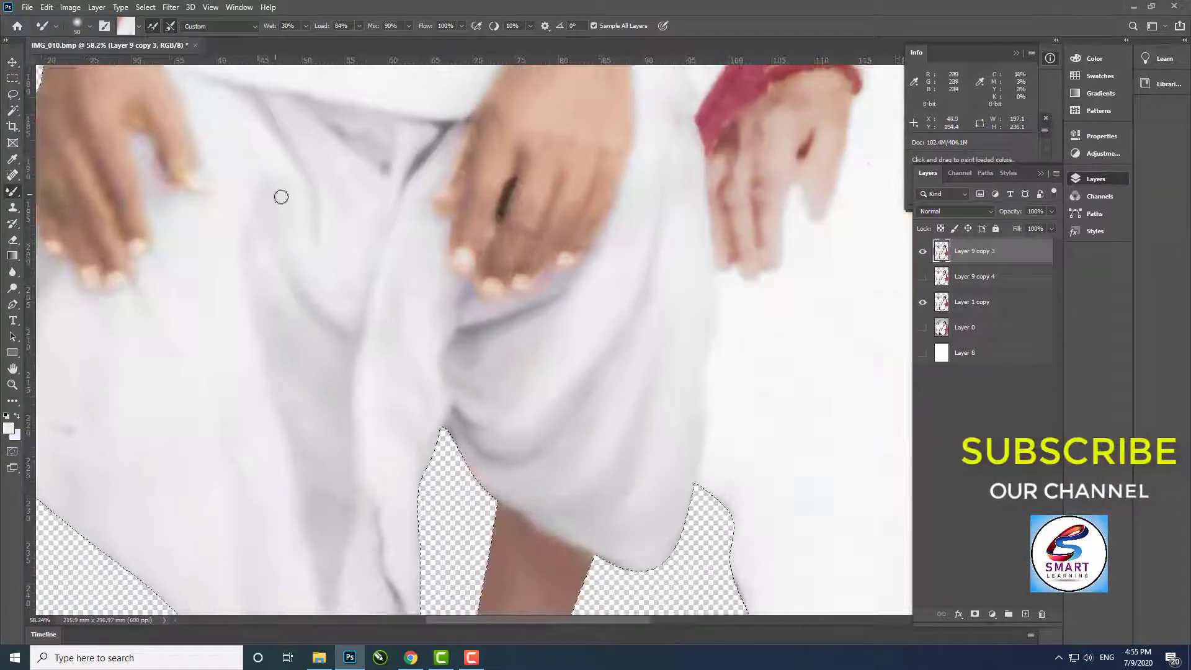
scroll(306, 329, down, 2)
scroll(311, 433, down, 2)
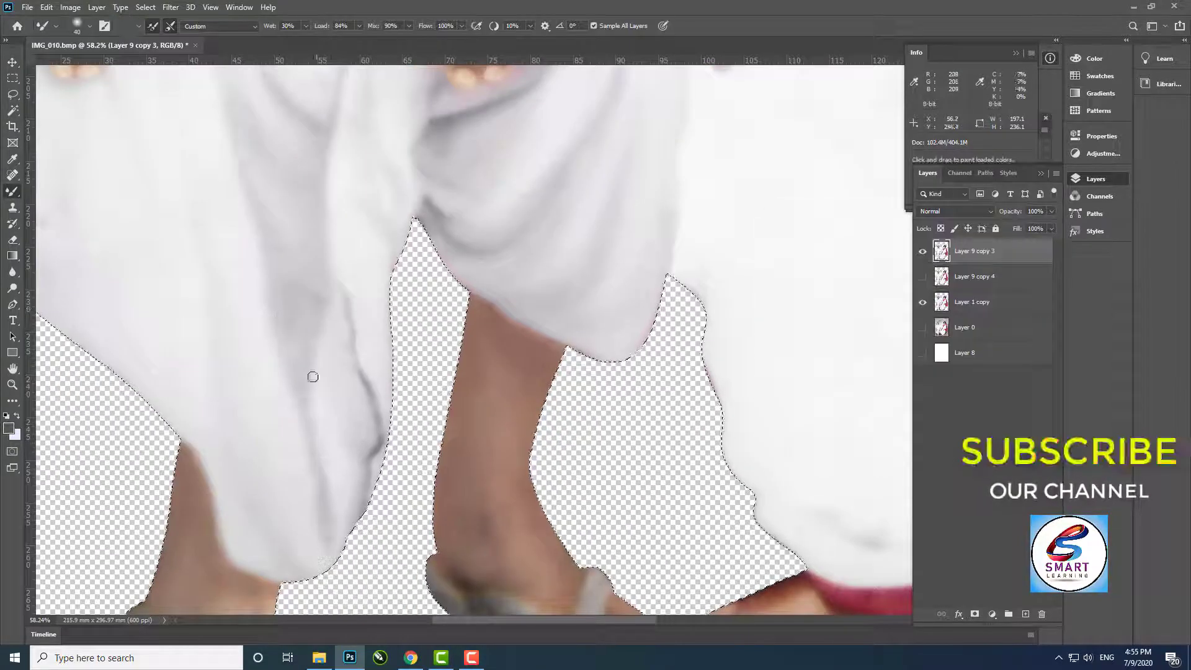
scroll(321, 434, up, 4)
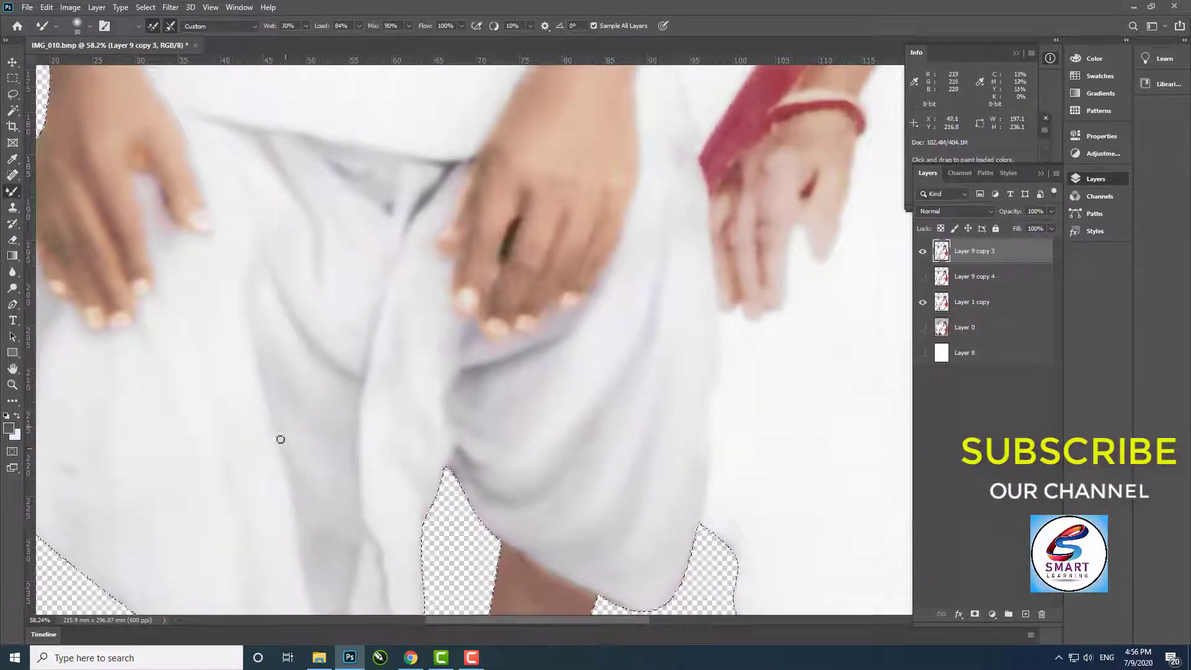
Load the Mixer Brush with skin tone sampled from a fingertip, then view the whole image
key(z)
click(279, 438)
scroll(180, 457, up, 2)
key(b)
alt+click(207, 272)
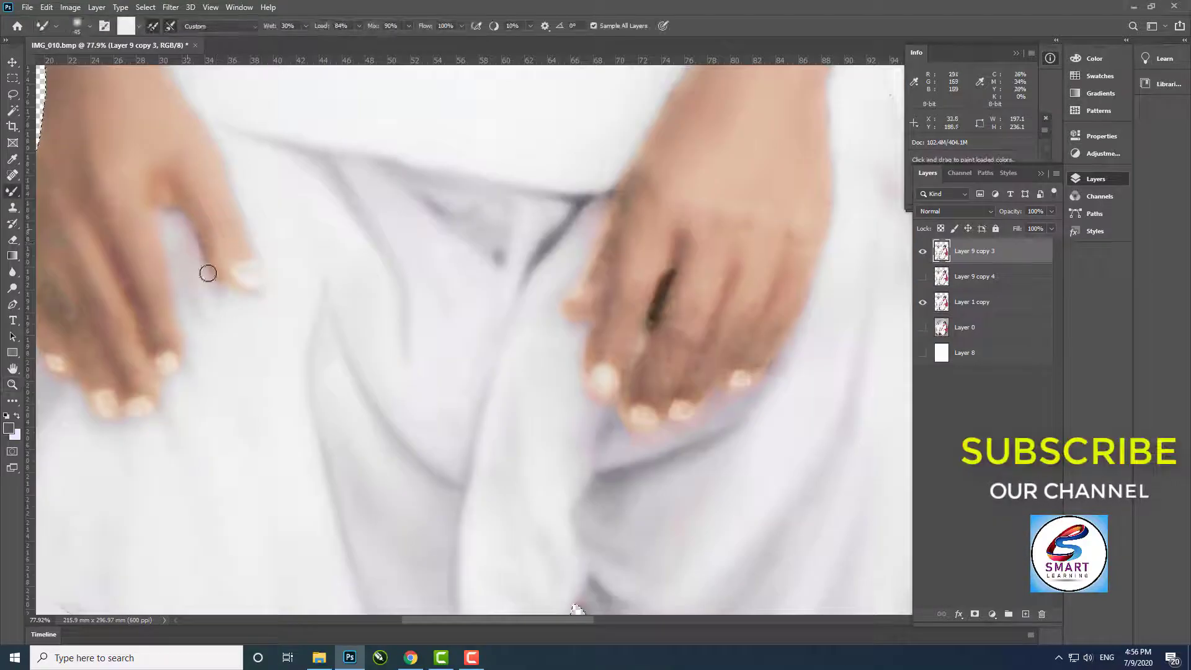
alt+click(228, 288)
mouse_move(357, 424)
mouse_down()
mouse_move(687, 508)
mouse_move(652, 490)
mouse_move(657, 478)
mouse_up()
Show Layer 9 copy 4, hide Layer 9 copy 3, and start a pen path along the hairline
click(922, 276)
click(922, 250)
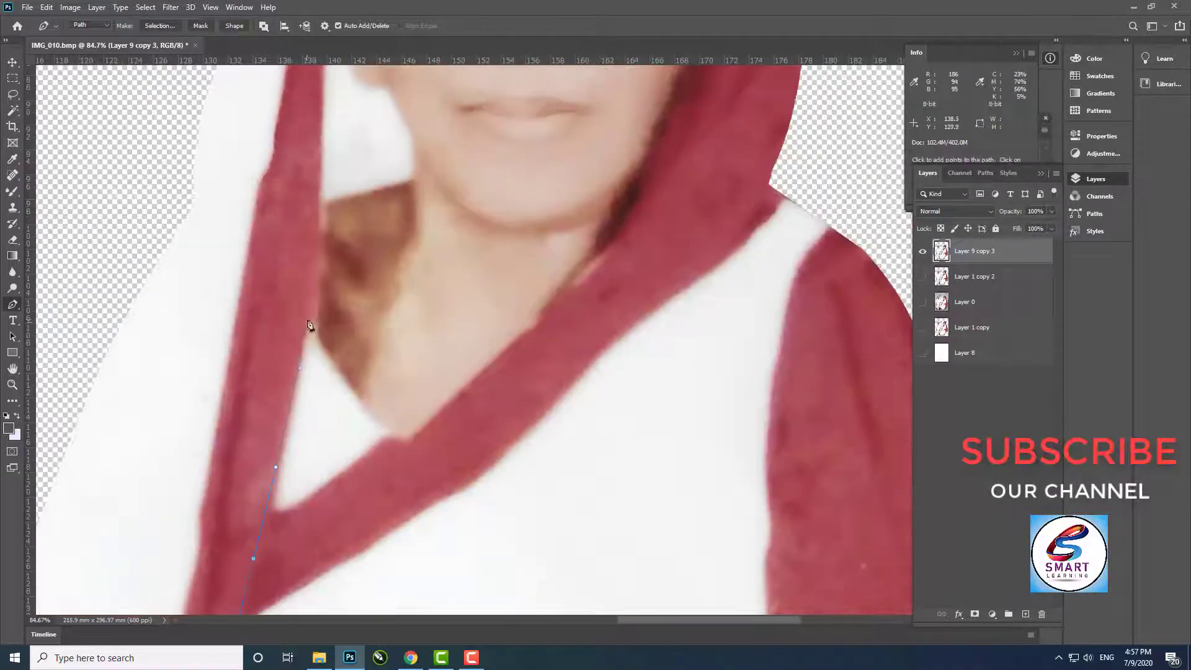
drag(346, 408, 251, 470)
scroll(287, 281, up, 5)
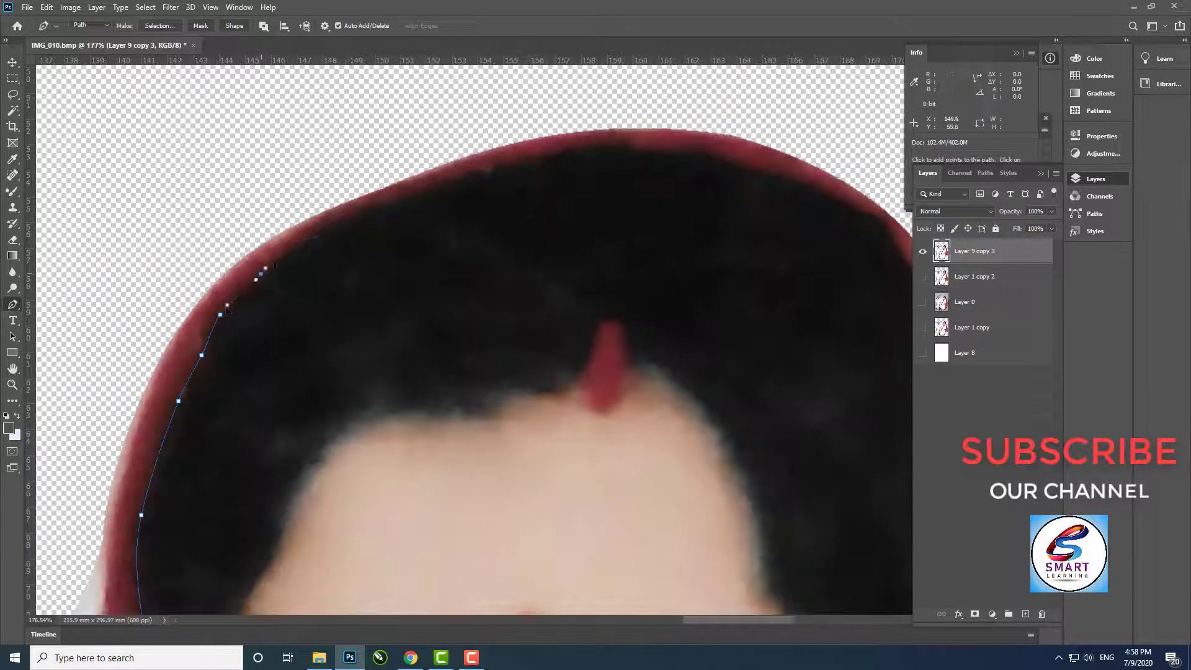
click(340, 200)
click(572, 314)
click(473, 227)
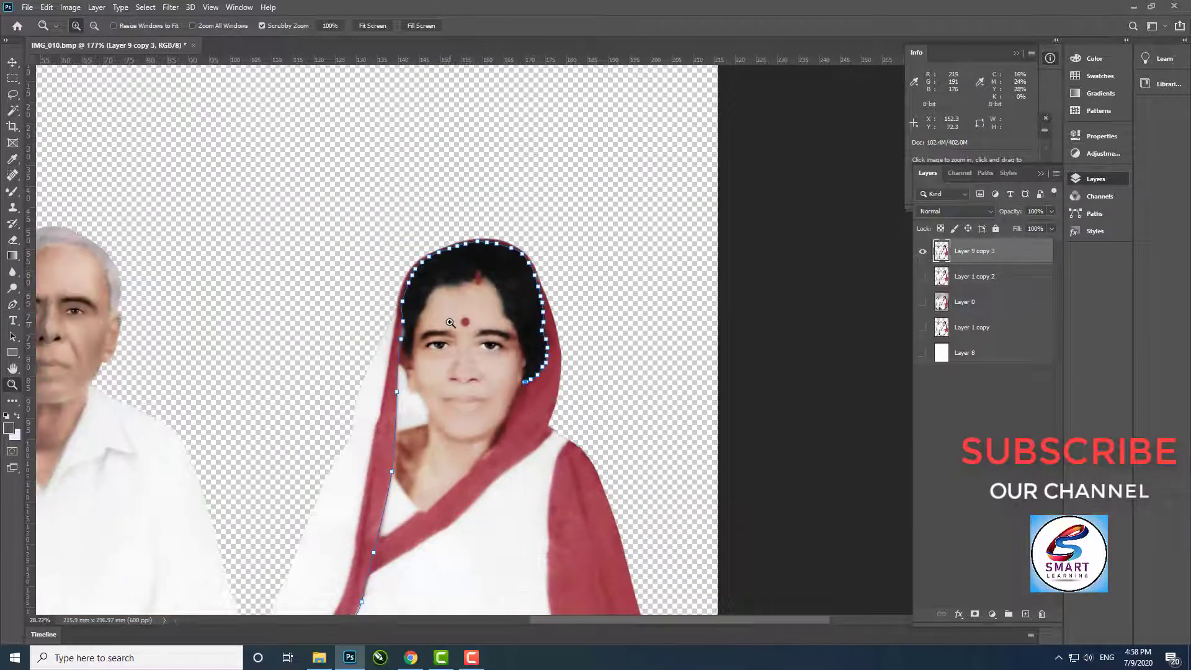
Extend the pen path with anchor points down the red scarf's edge
drag(440, 290, 535, 394)
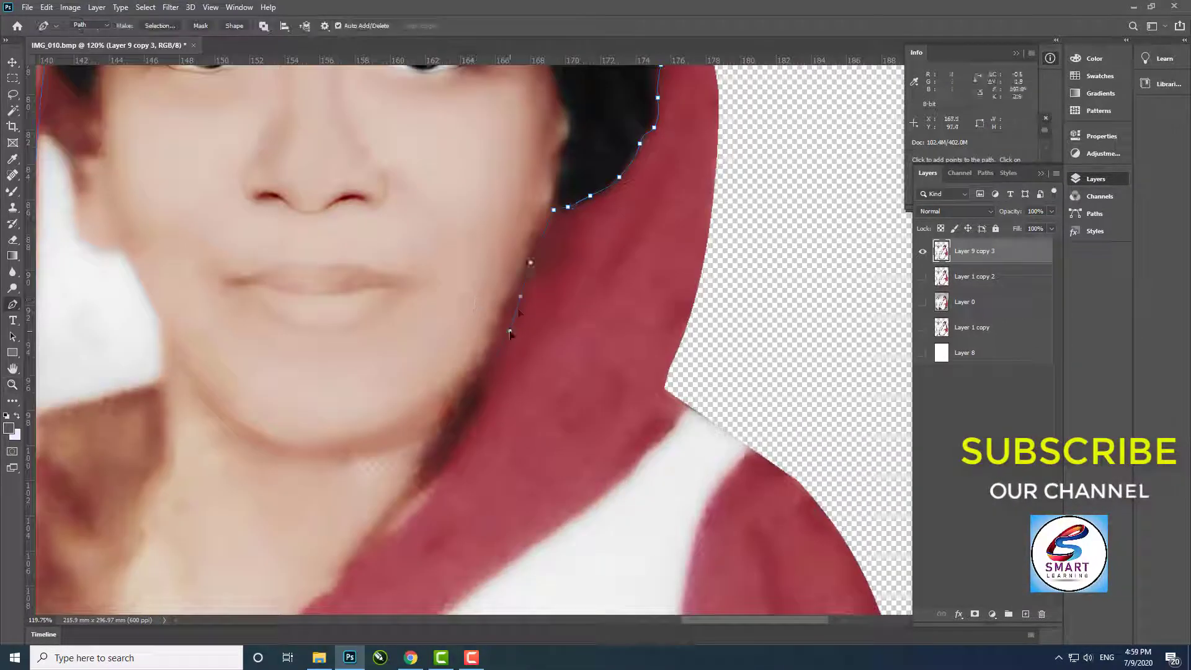
click(579, 202)
click(568, 236)
click(556, 270)
drag(312, 527, 556, 307)
click(561, 294)
click(529, 327)
click(479, 363)
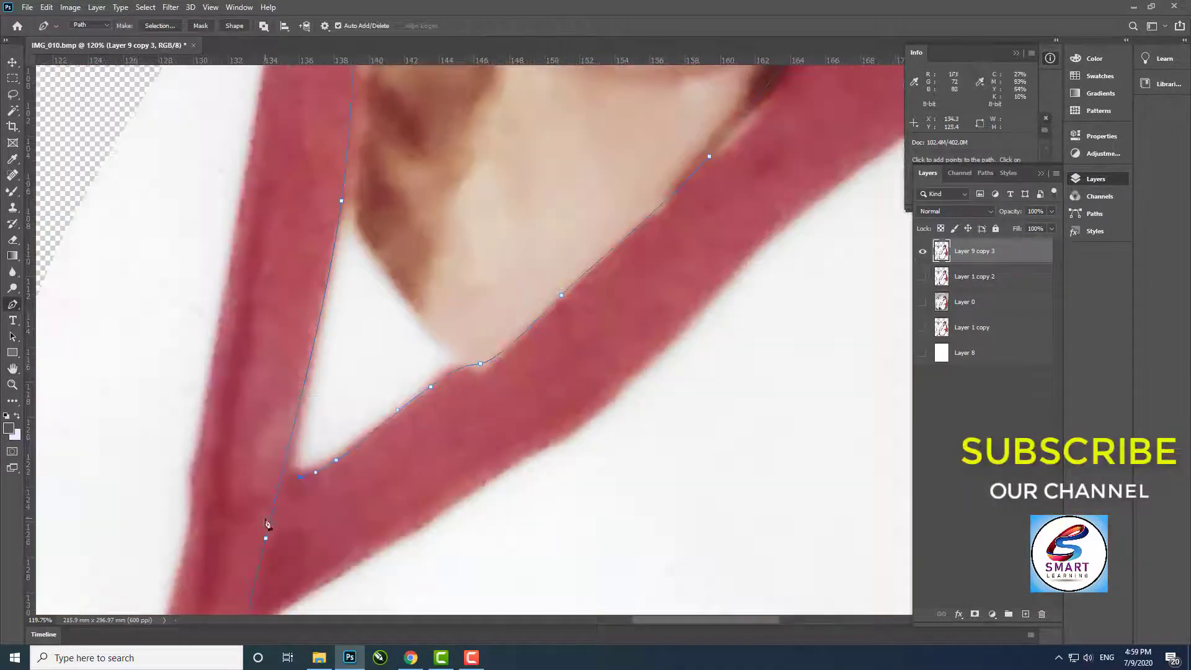
Add a curved anchor around the woman's head
key(z)
scroll(364, 456, down, 3)
scroll(365, 434, up, 5)
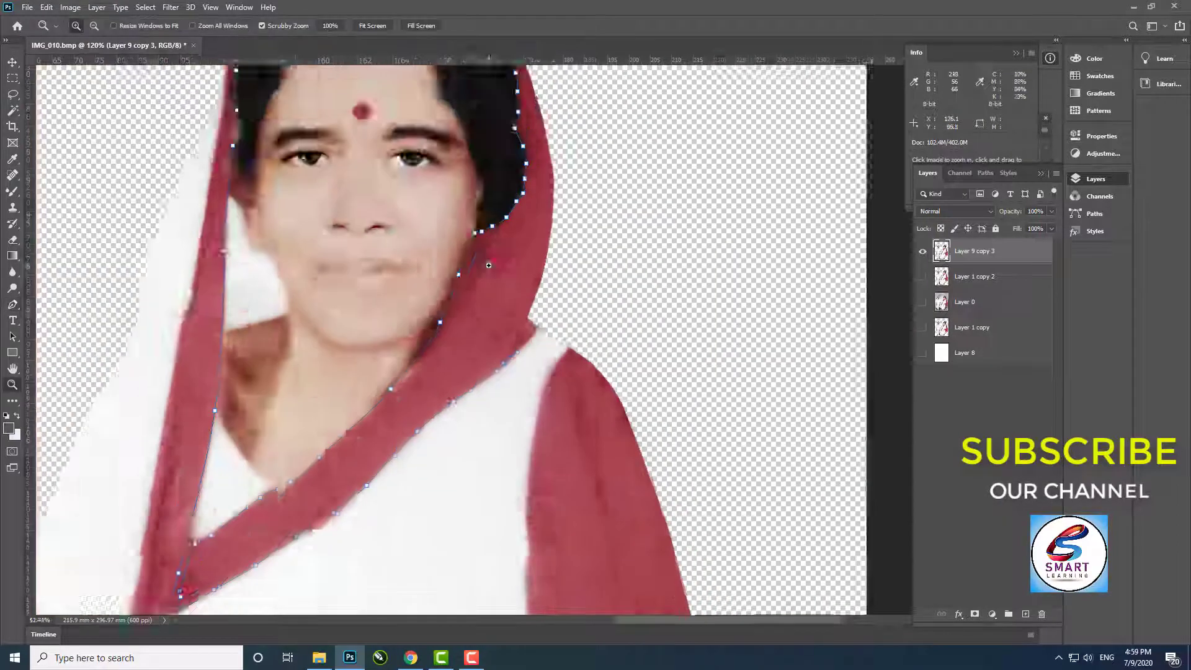
key(p)
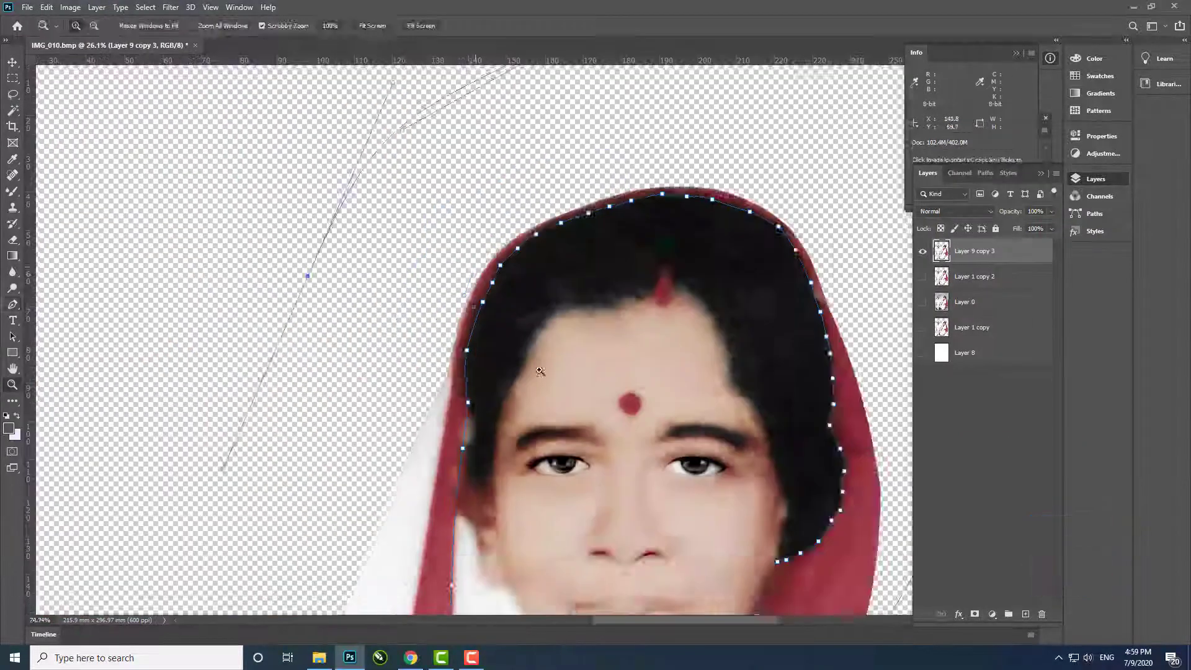
drag(471, 280, 462, 302)
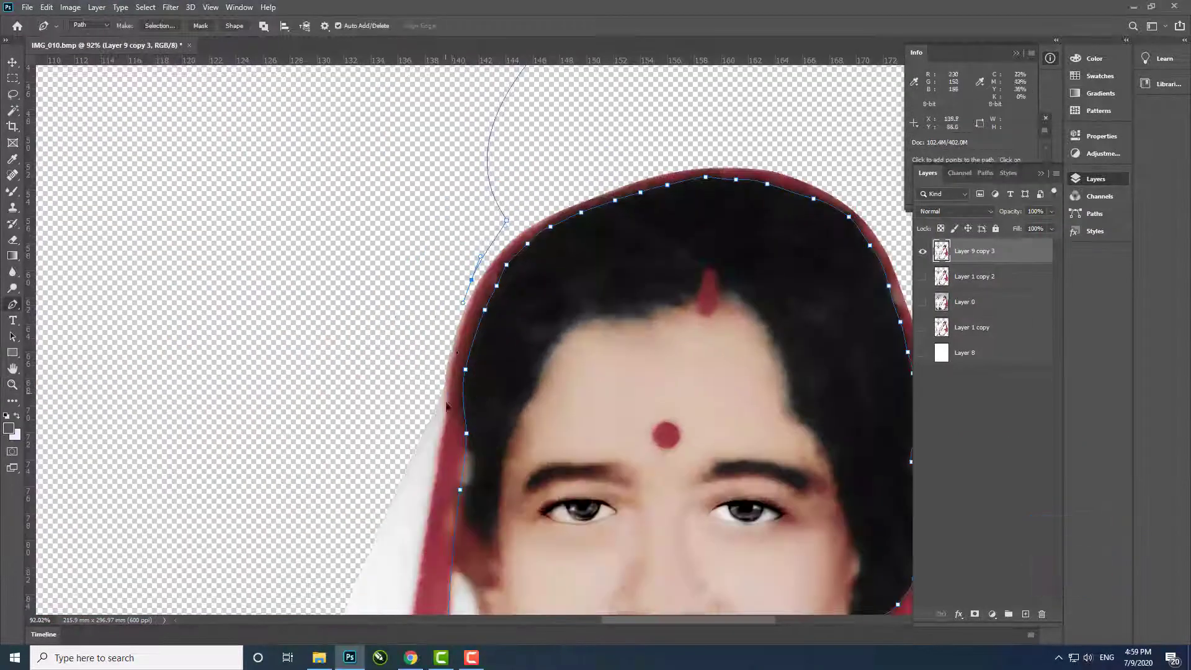
scroll(447, 407, down, 5)
scroll(434, 347, down, 5)
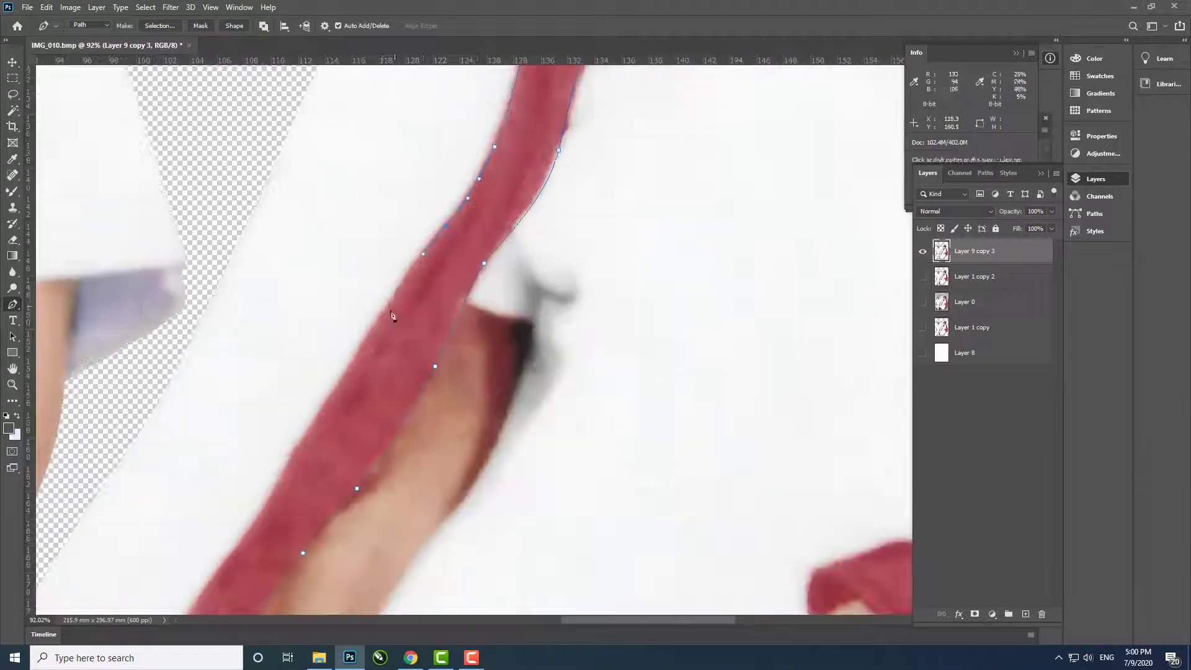
key(z)
scroll(397, 313, down, 2)
scroll(397, 313, down, 2)
scroll(397, 313, down, 3)
scroll(496, 298, down, 1)
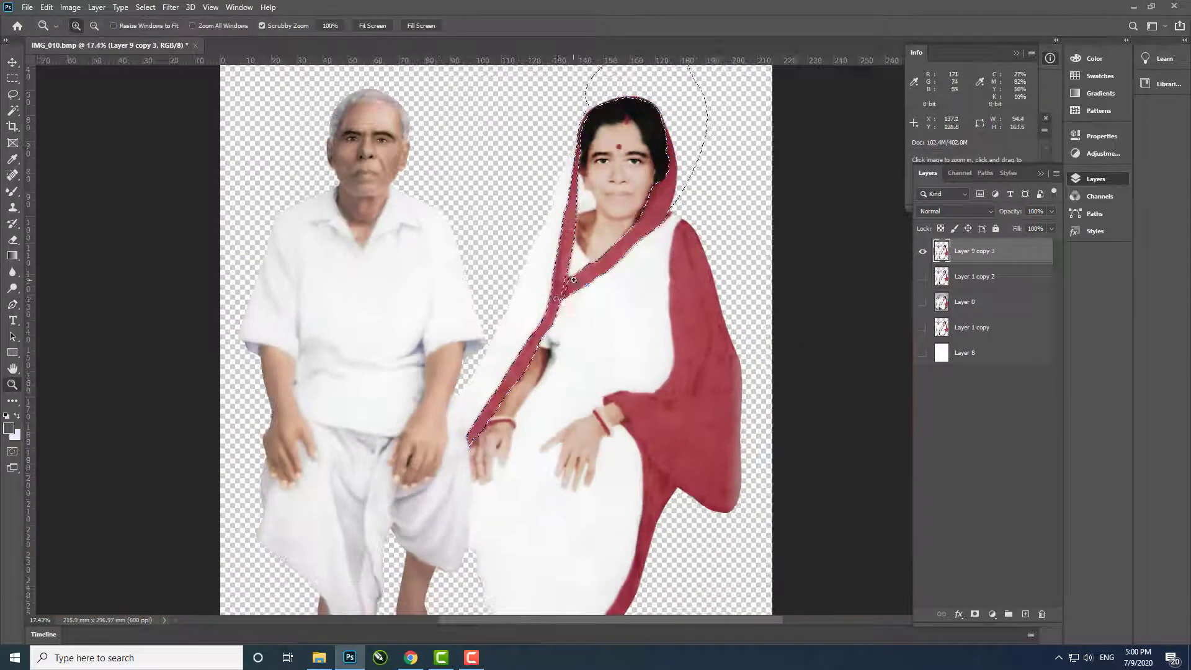
scroll(573, 280, up, 10)
key(p)
Continue the path up the scarf's left edge and near the hand and feet, closing it
scroll(511, 251, down, 6)
scroll(457, 292, down, 5)
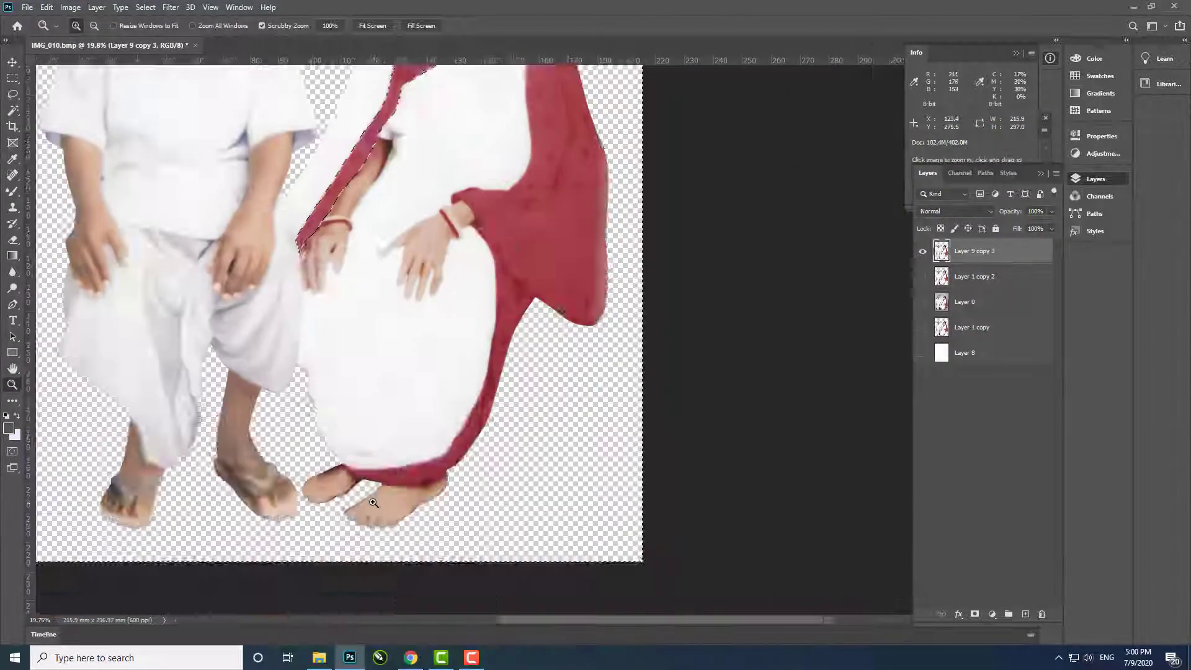
scroll(359, 443, up, 8)
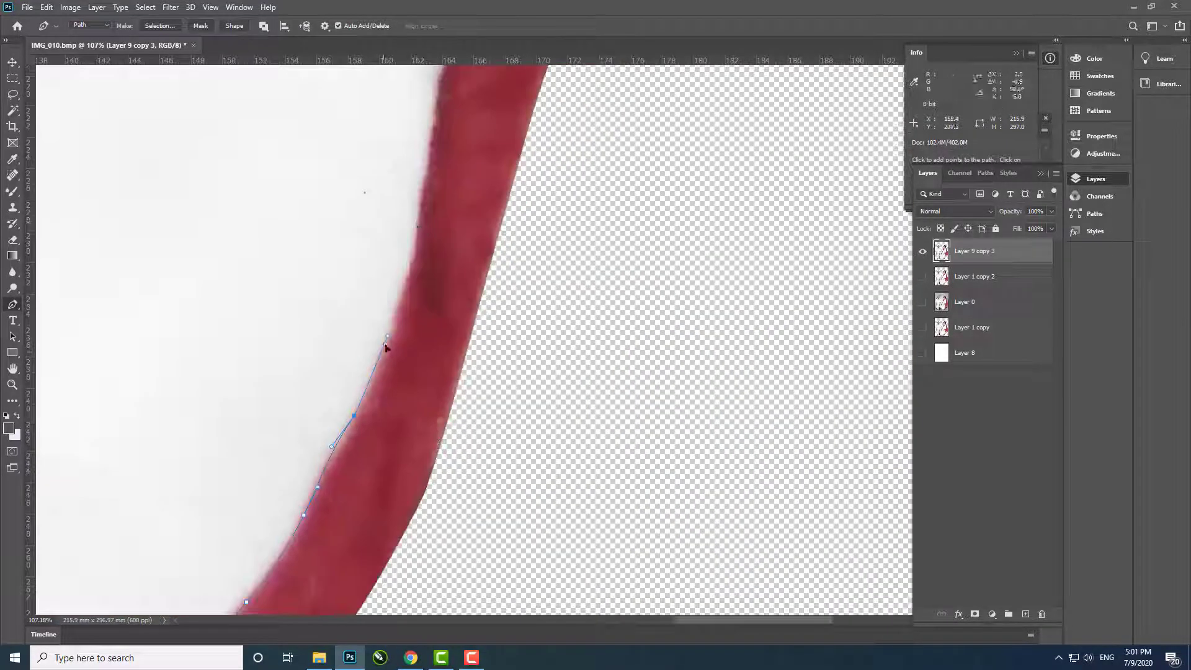
click(341, 401)
scroll(351, 335, up, 5)
scroll(337, 300, up, 8)
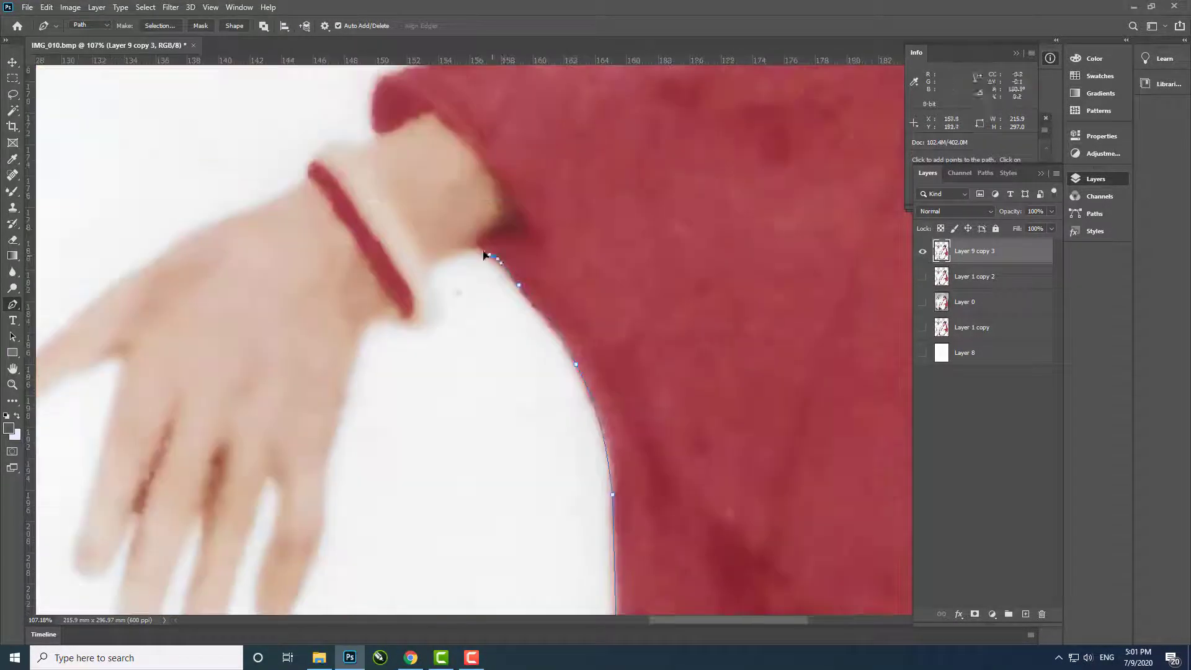
scroll(486, 253, up, 3)
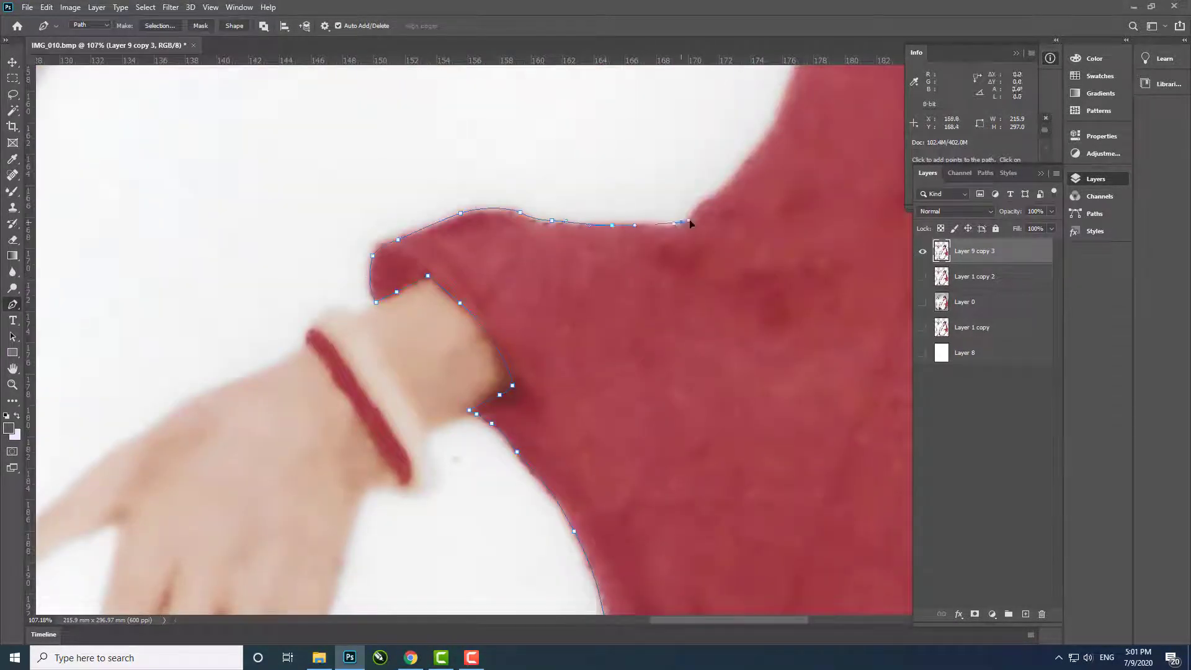
scroll(420, 399, right, 5)
scroll(403, 372, up, 3)
scroll(397, 279, up, 3)
scroll(497, 310, up, 3)
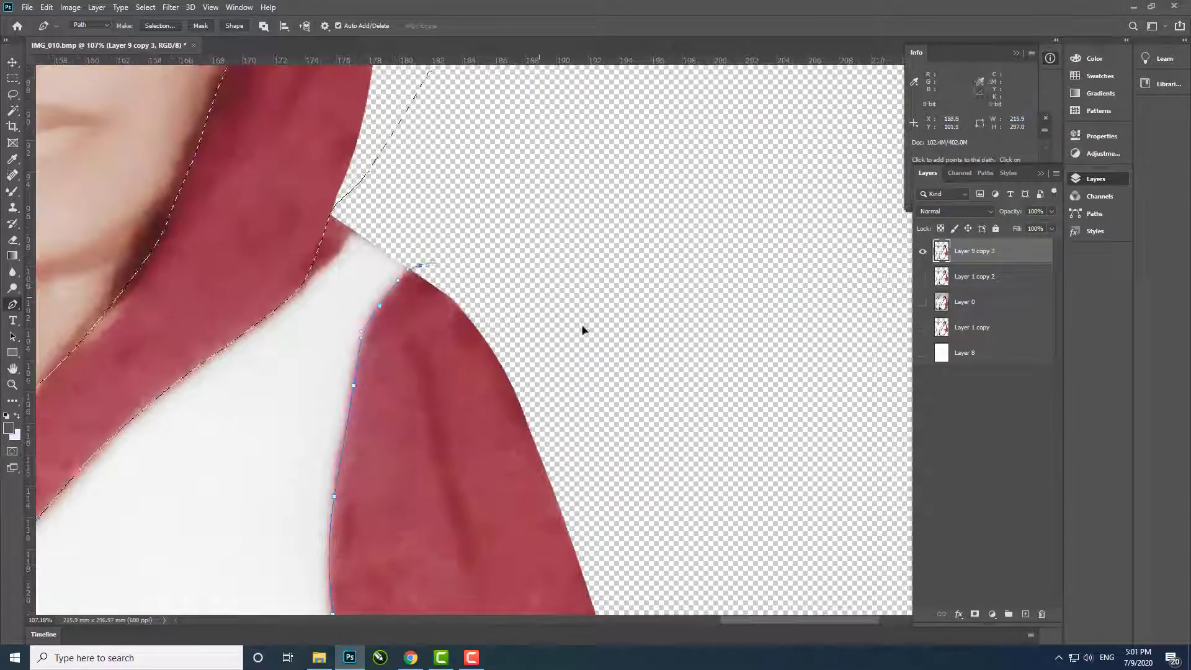
scroll(546, 365, down, 5)
scroll(436, 470, up, 3)
scroll(385, 490, up, 2)
drag(373, 490, 340, 501)
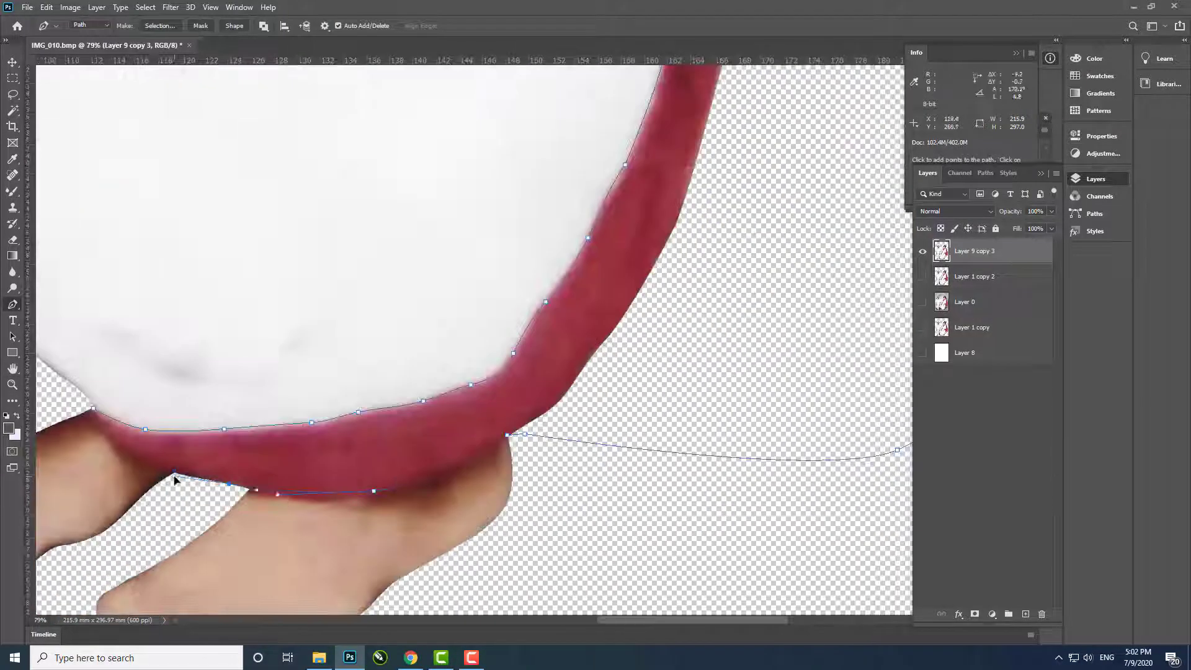
click(174, 476)
Load the closed saree path as a selection and fit the image in view
key(ctrl+0)
key(ctrl+Return)
key(z)
scroll(372, 372, up, 2)
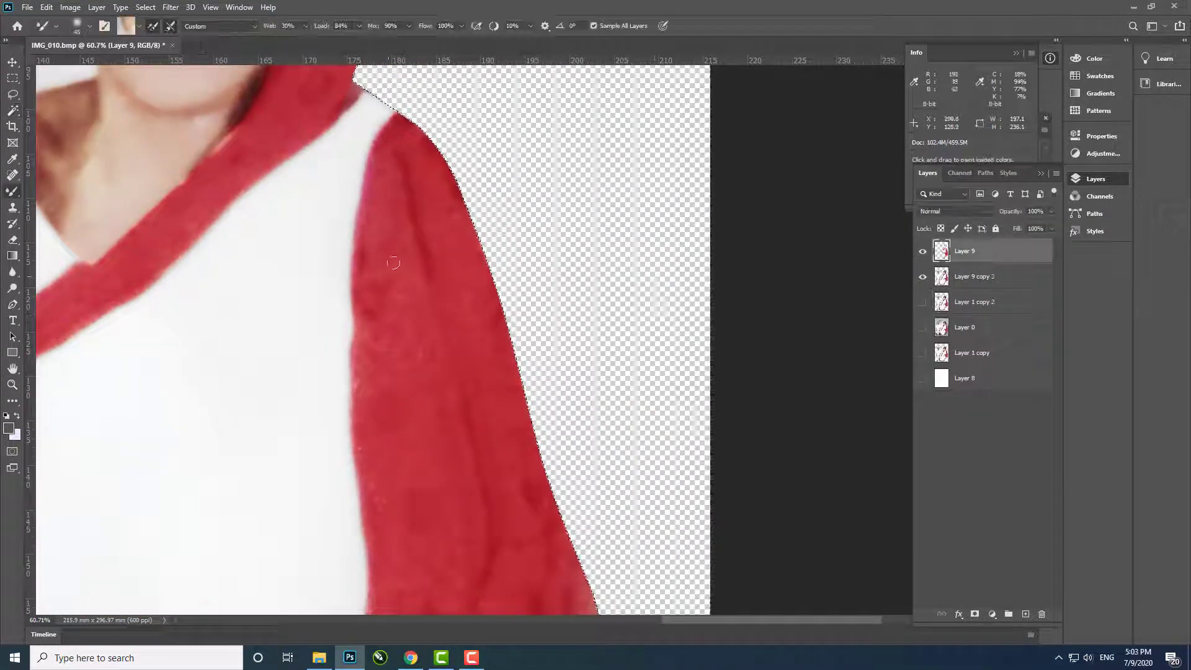
Set the Mixer Brush load colour to a dark red
scroll(494, 327, down, 2)
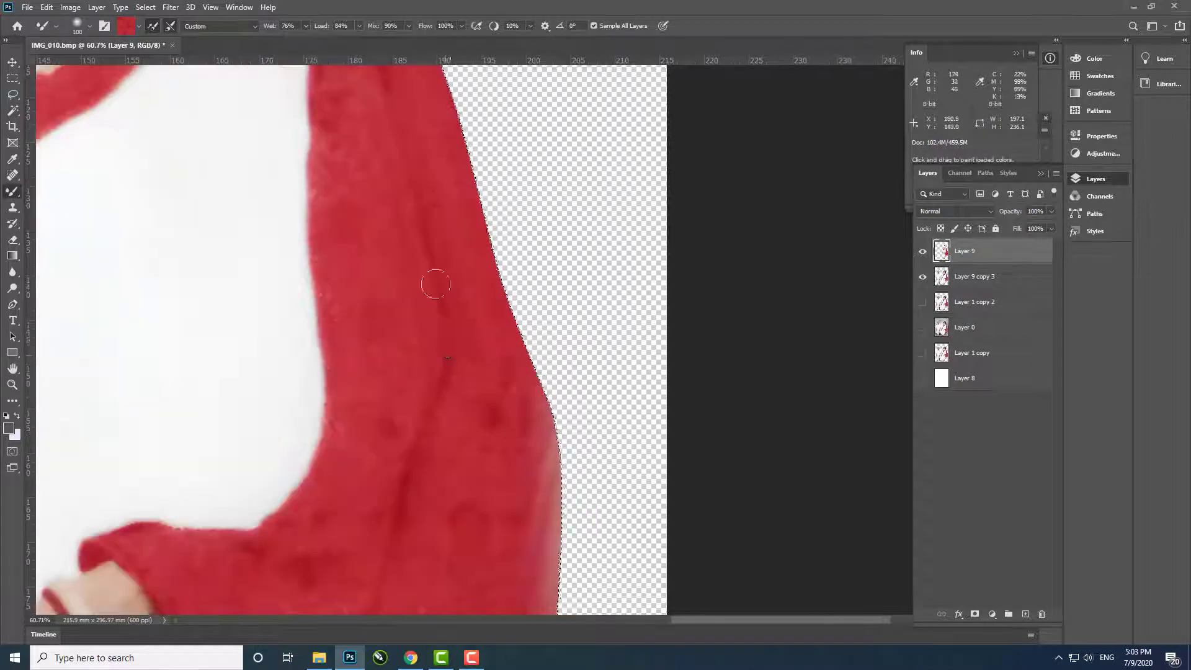
scroll(452, 291, up, 2)
scroll(434, 248, down, 2)
scroll(309, 145, down, 4)
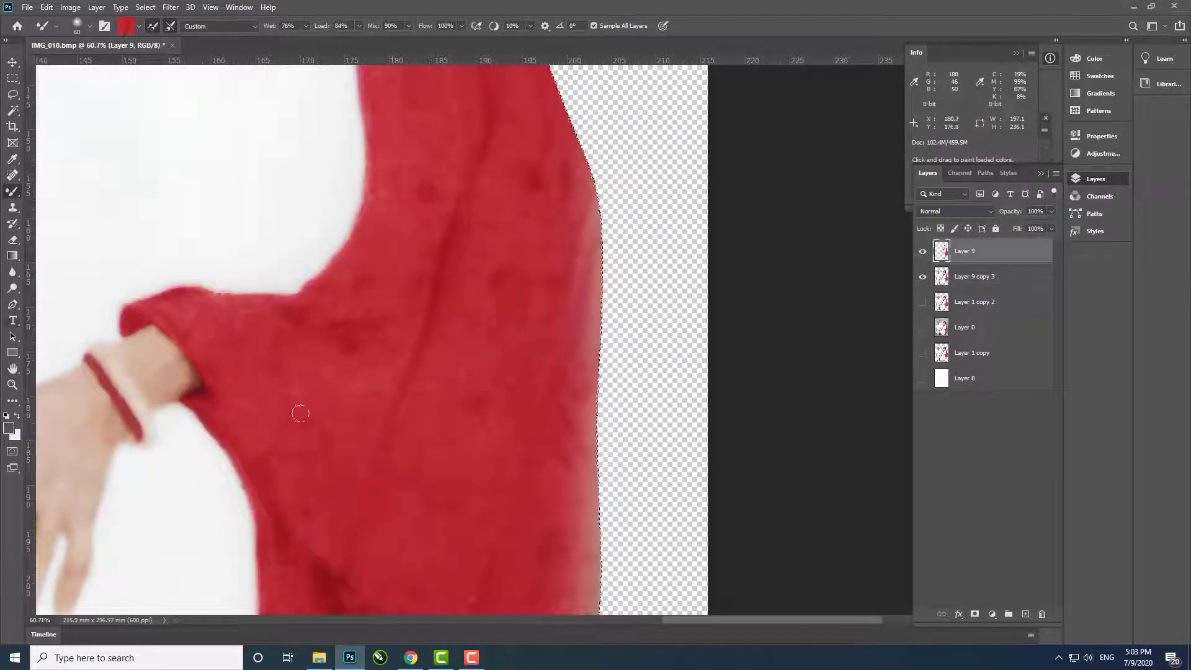
click(126, 25)
click(378, 447)
key(Return)
Enlarge the brush to 150 and blend the red along the sleeve's right edge
scroll(434, 298, up, 3)
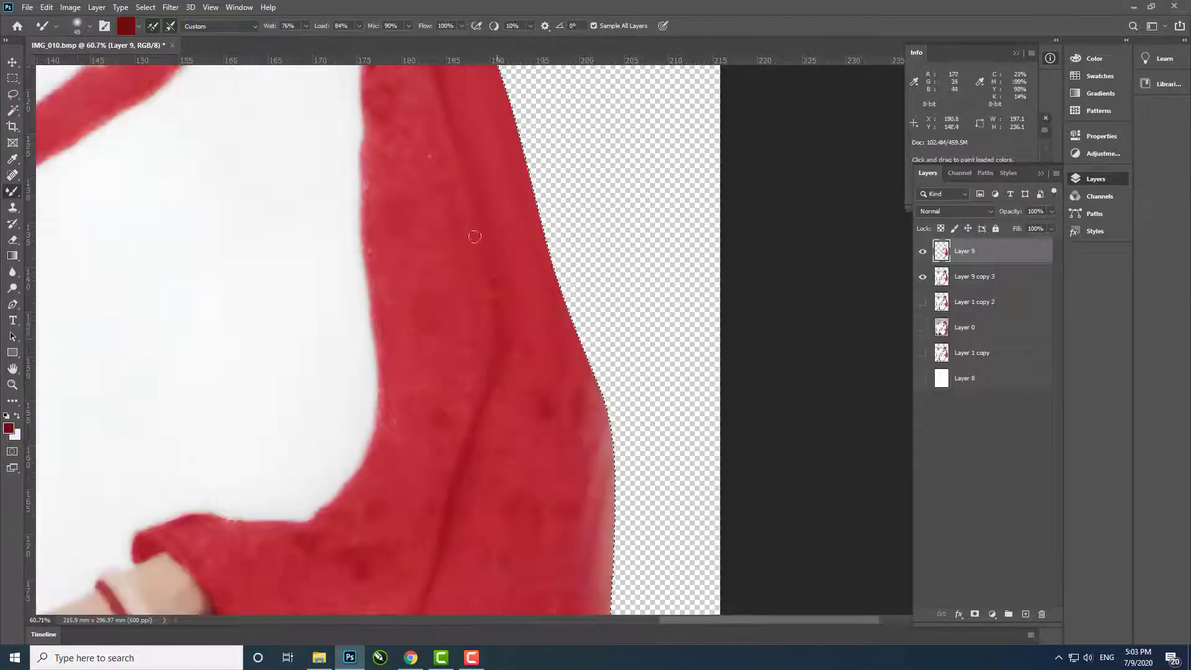
scroll(459, 205, up, 2)
scroll(393, 169, down, 3)
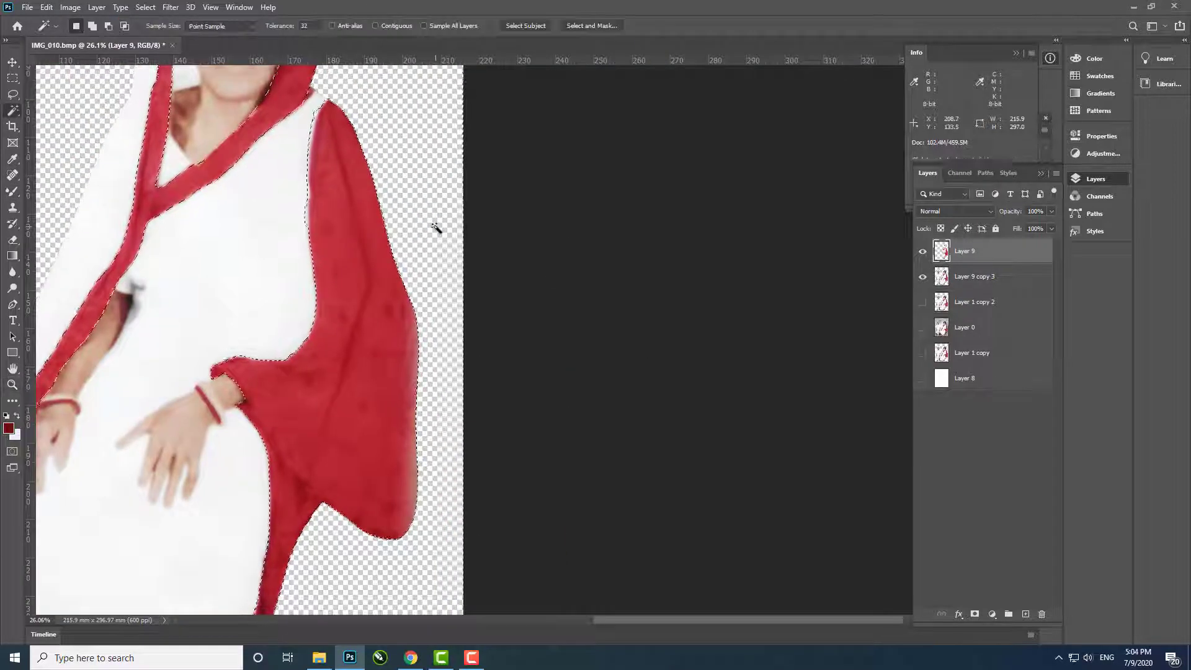
scroll(432, 226, up, 3)
scroll(412, 431, up, 1)
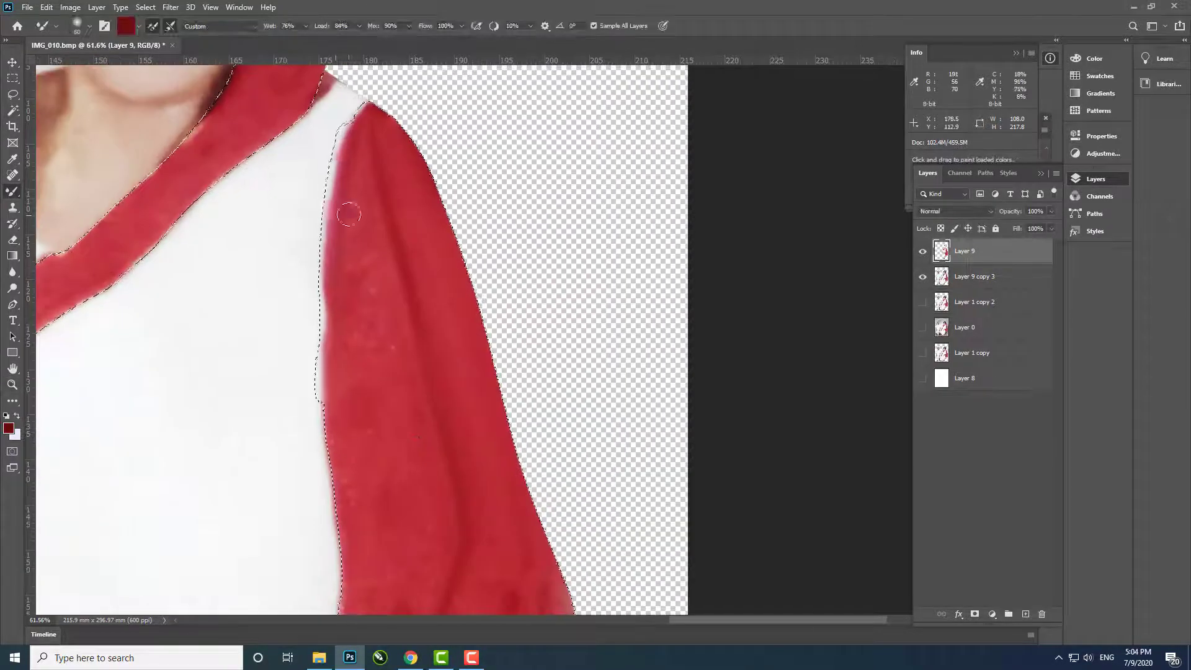
scroll(335, 450, down, 1)
scroll(330, 232, up, 1)
key(bracketright)
key(bracketright)
key(bracketright)
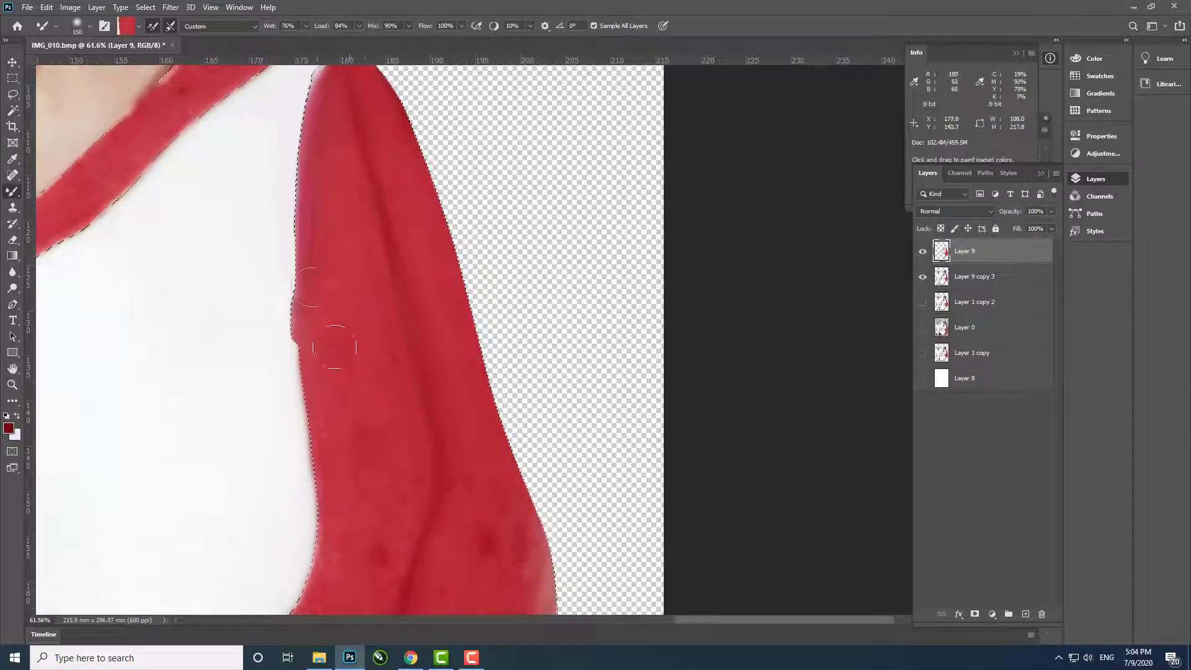
scroll(329, 399, down, 3)
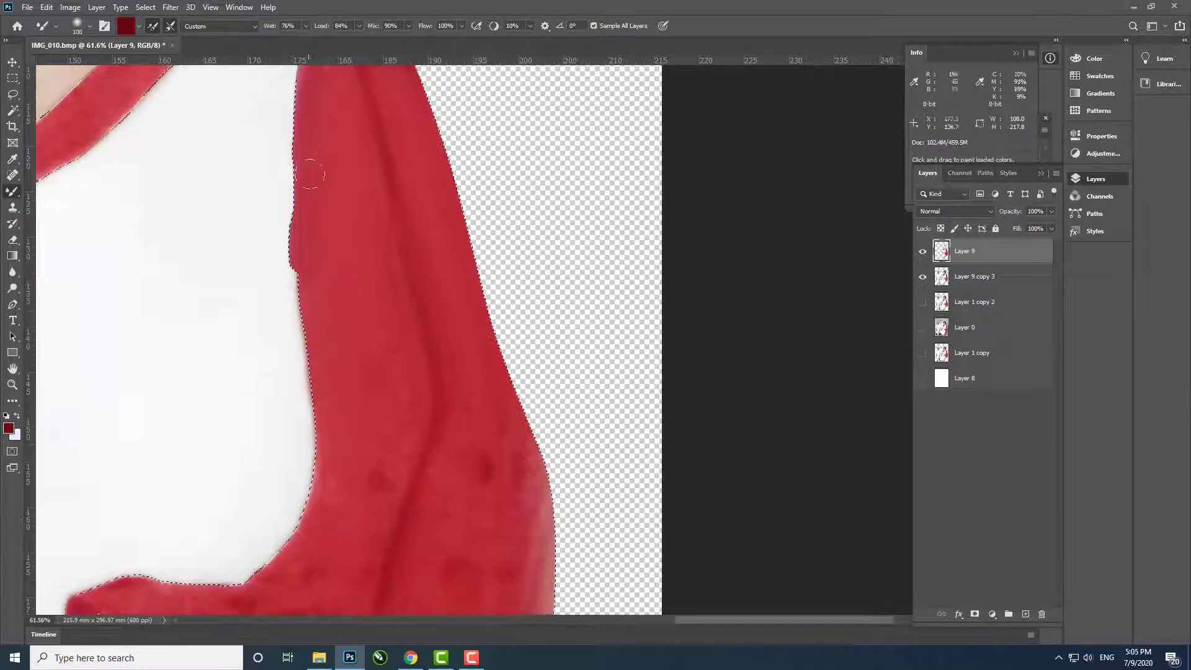
scroll(327, 428, left, 1)
key(z)
scroll(384, 515, down, 5)
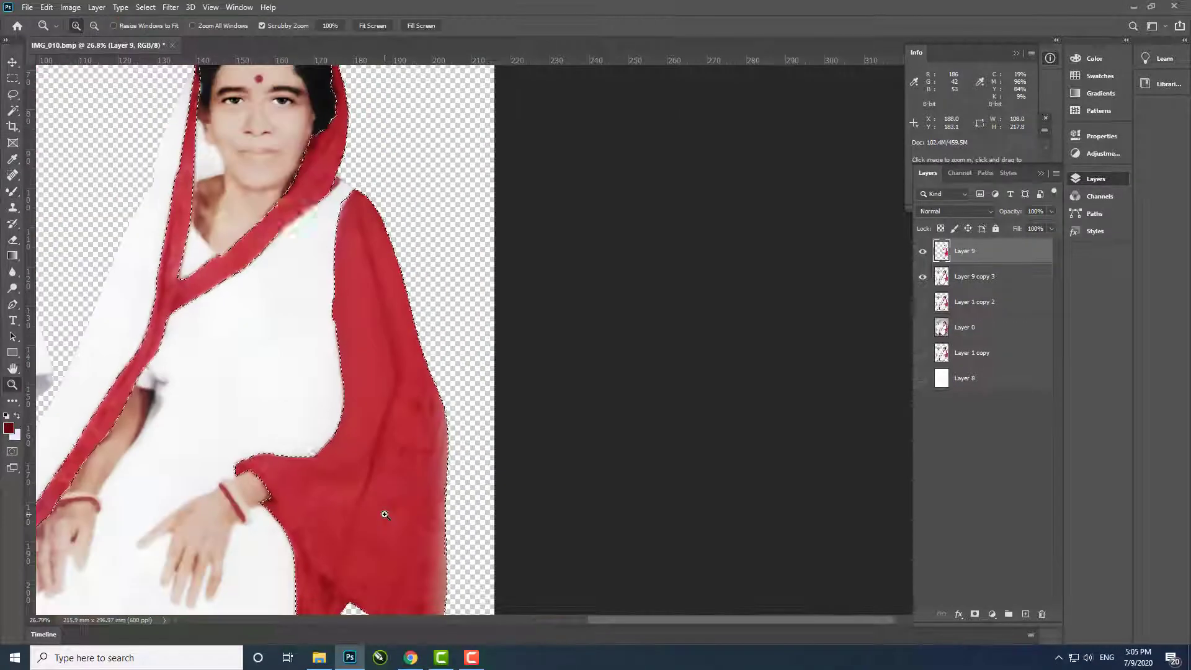
scroll(385, 515, up, 3)
key(b)
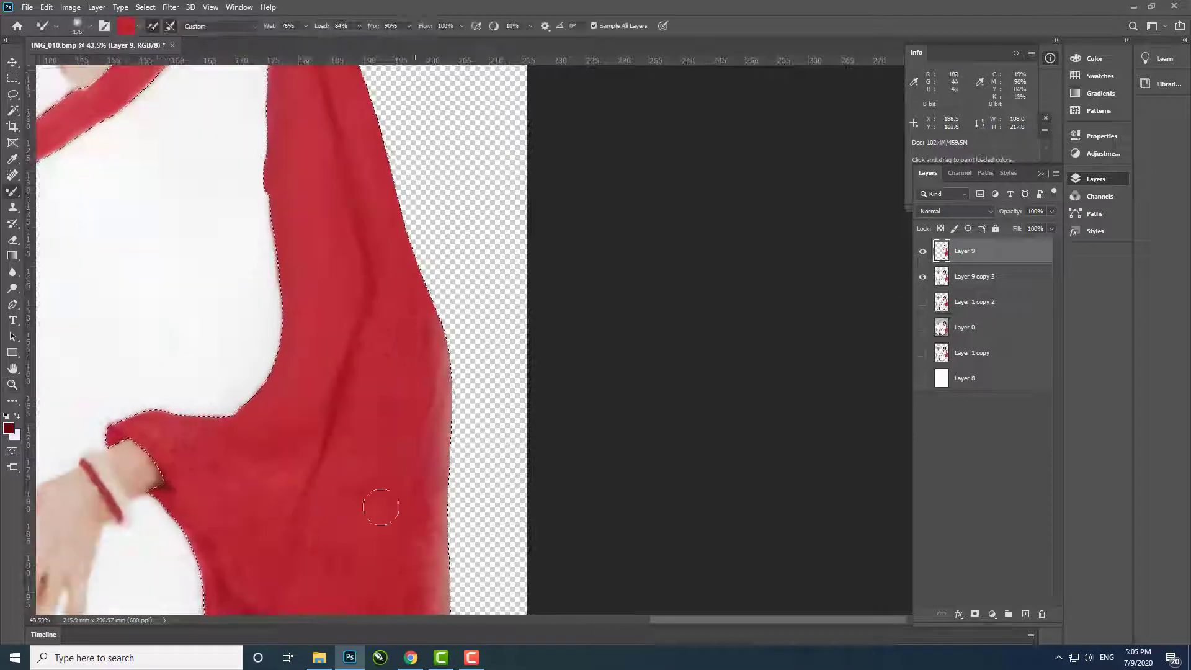
drag(482, 142, 481, 544)
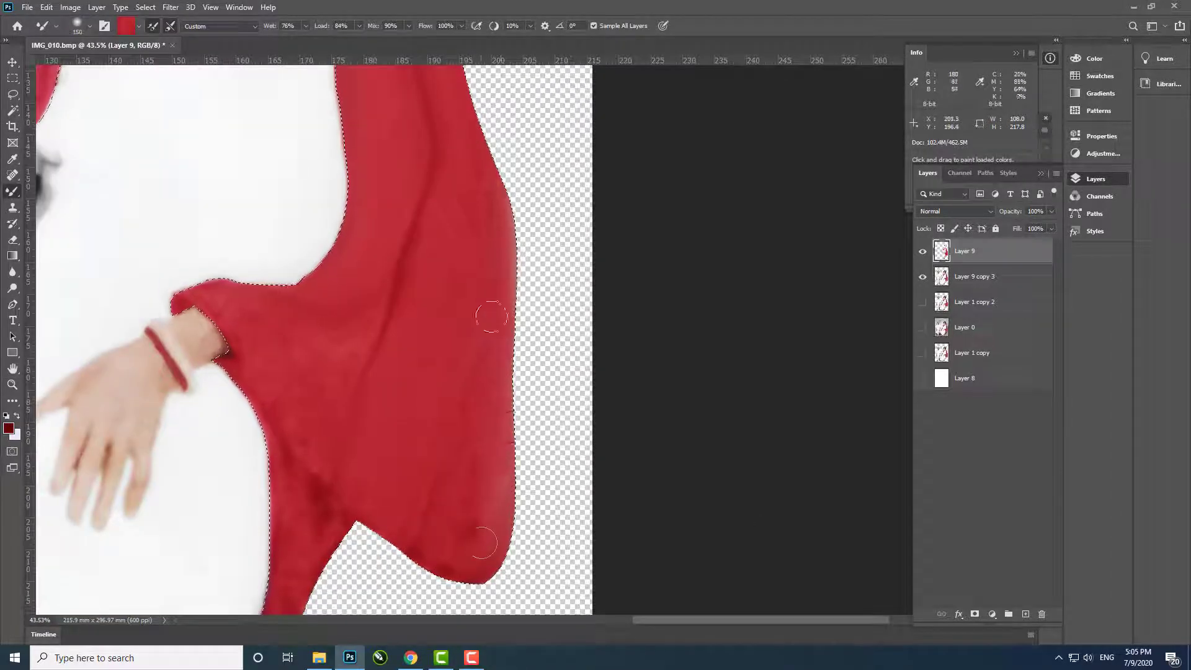
Enlarge the brush to 175 for further saree painting
scroll(417, 549, left, 2)
scroll(353, 347, down, 4)
scroll(335, 421, down, 2)
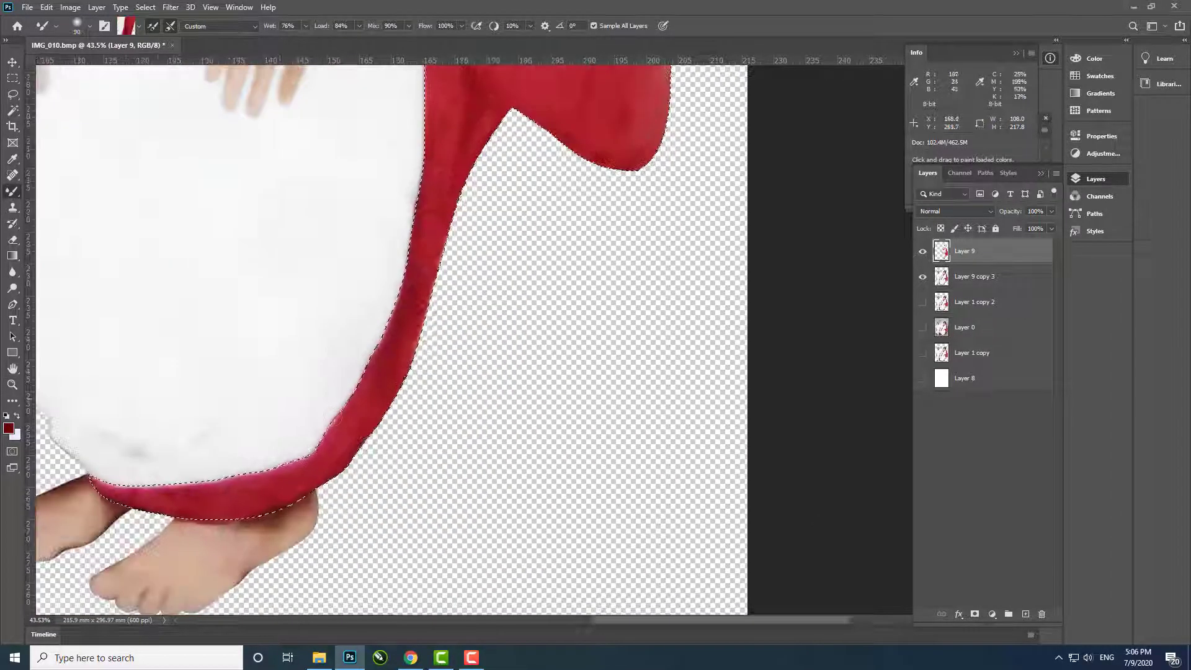
scroll(334, 293, up, 6)
key(bracketright)
key(bracketright)
key(bracketright)
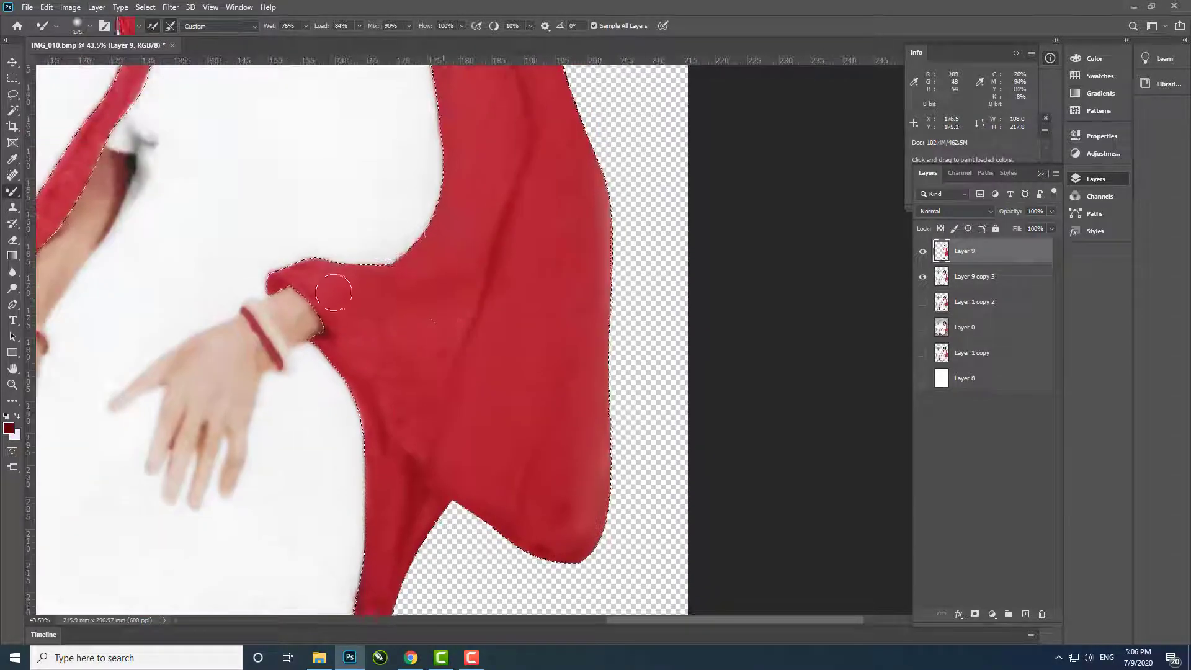
key(shift+b)
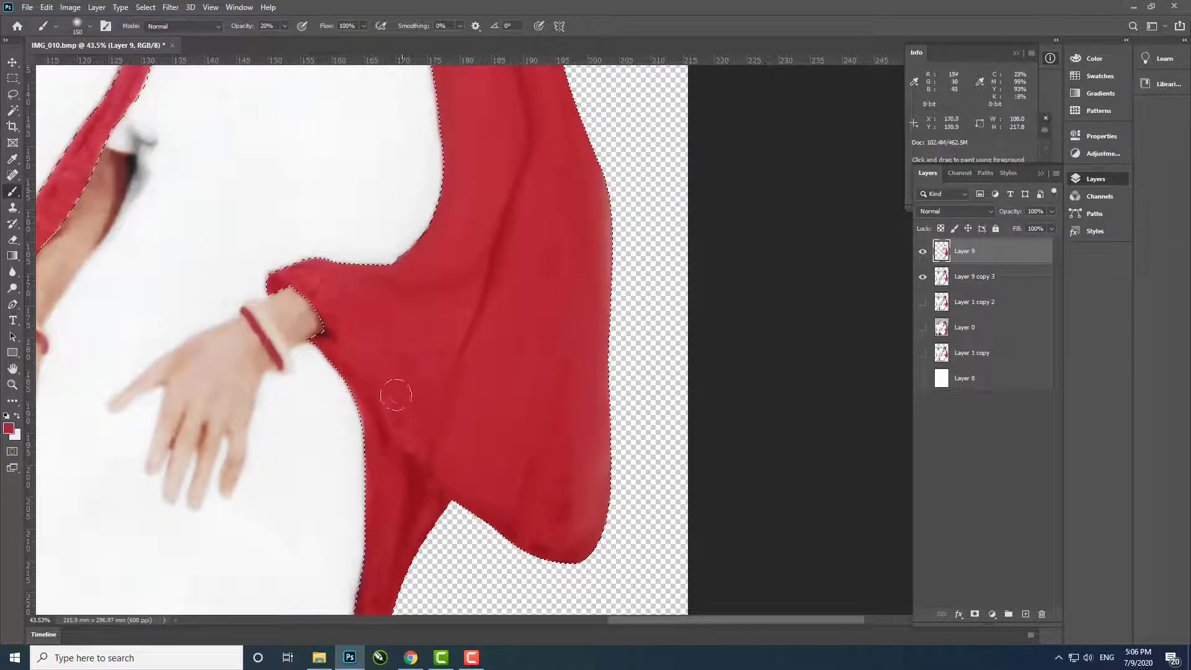
Sample the darker red from the saree fabric as the foreground colour
scroll(566, 500, down, 4)
scroll(441, 476, up, 5)
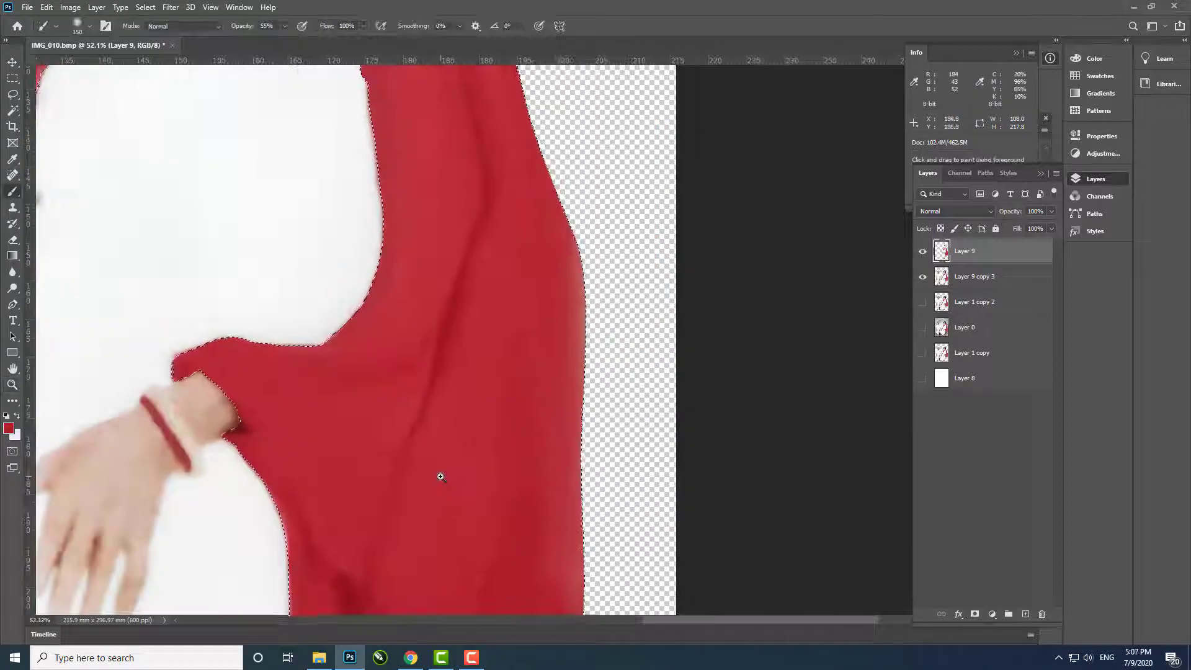
scroll(366, 347, down, 2)
scroll(376, 460, down, 4)
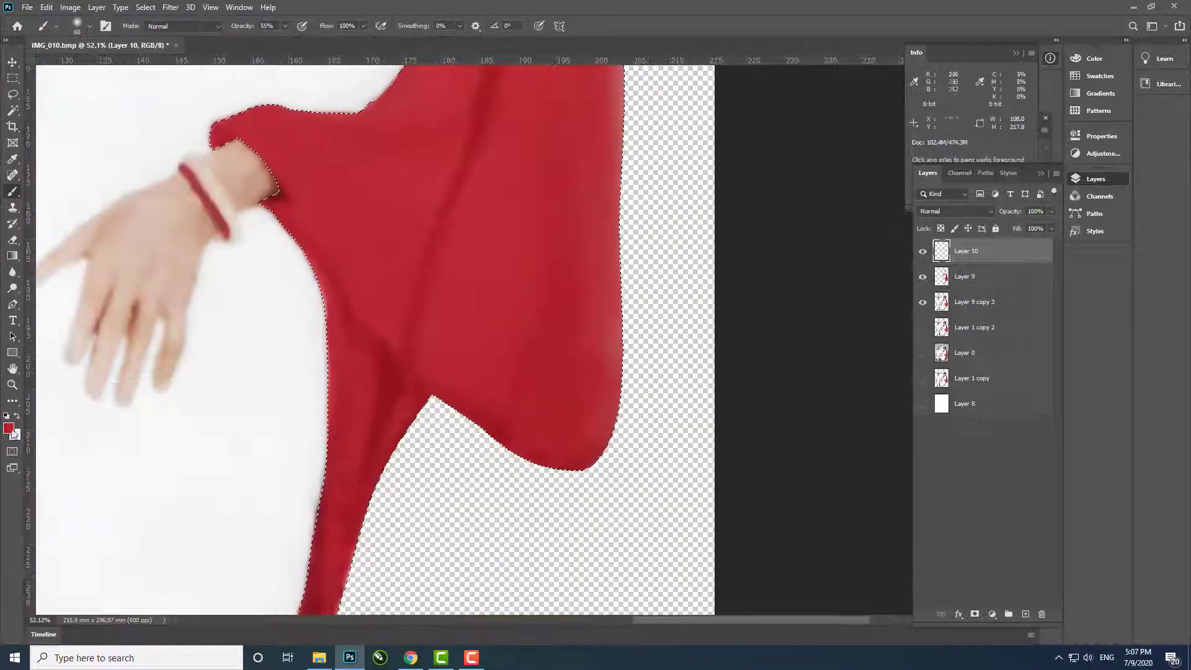
alt+click(326, 270)
scroll(422, 262, down, 4)
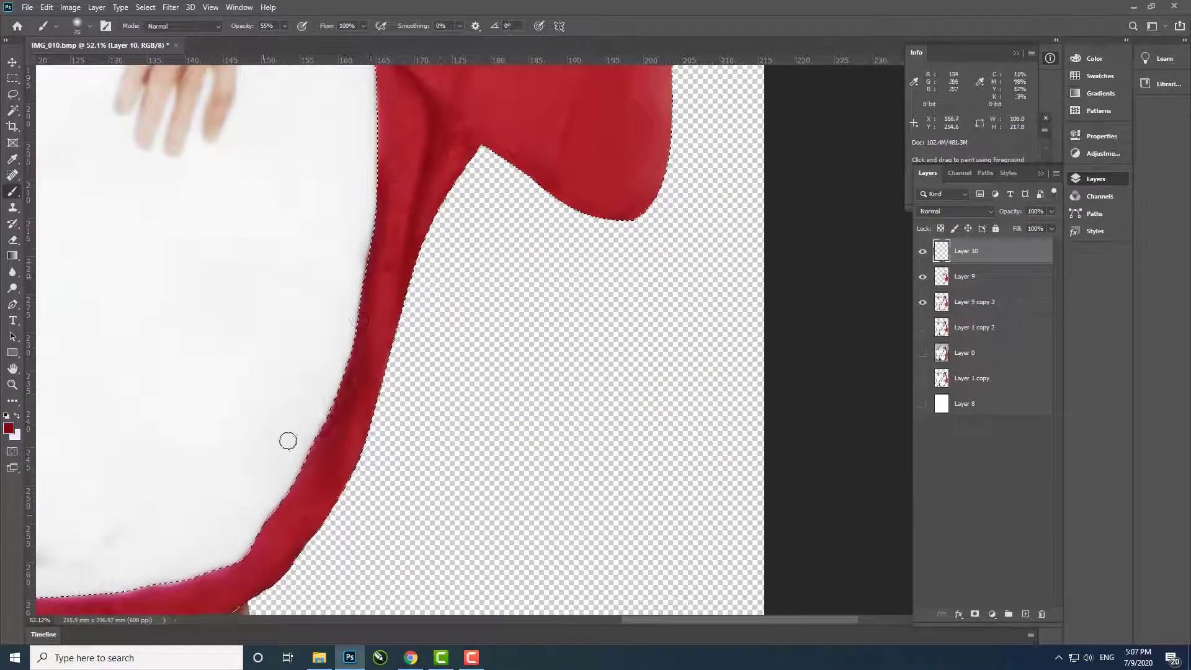
scroll(288, 441, up, 5)
scroll(287, 440, down, 1)
key(i)
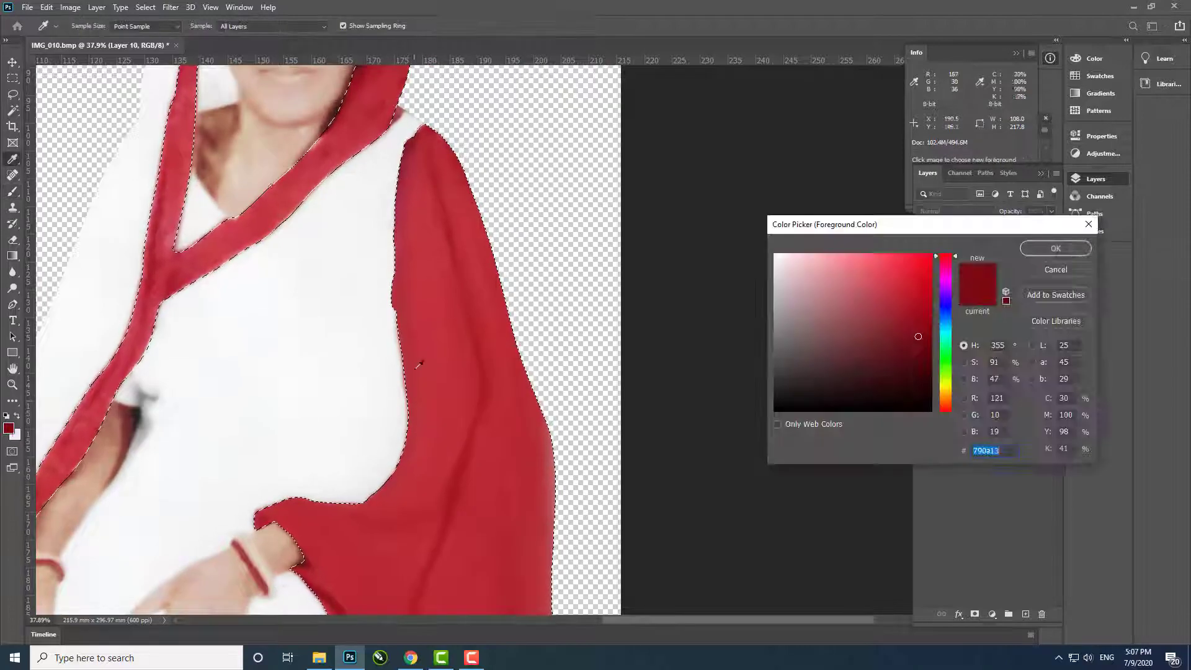
key(Return)
key(b)
Make the brush slightly smaller and add new empty Layer 11 above the saree paint
scroll(286, 391, down, 2)
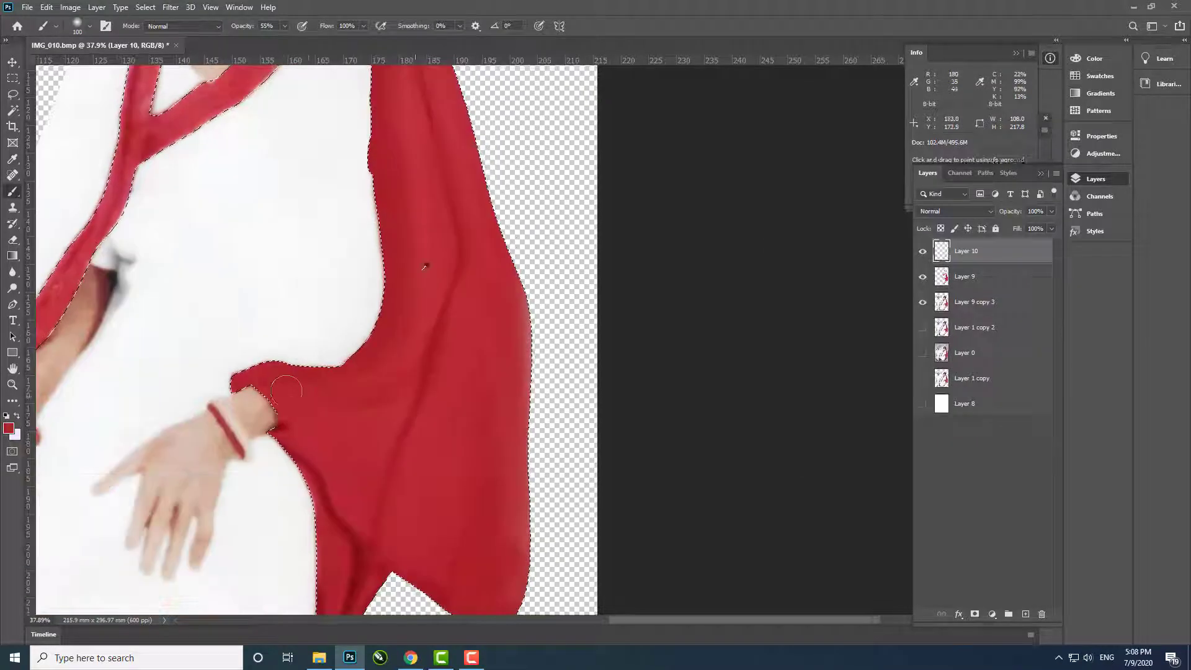
scroll(394, 428, down, 2)
key(bracketleft)
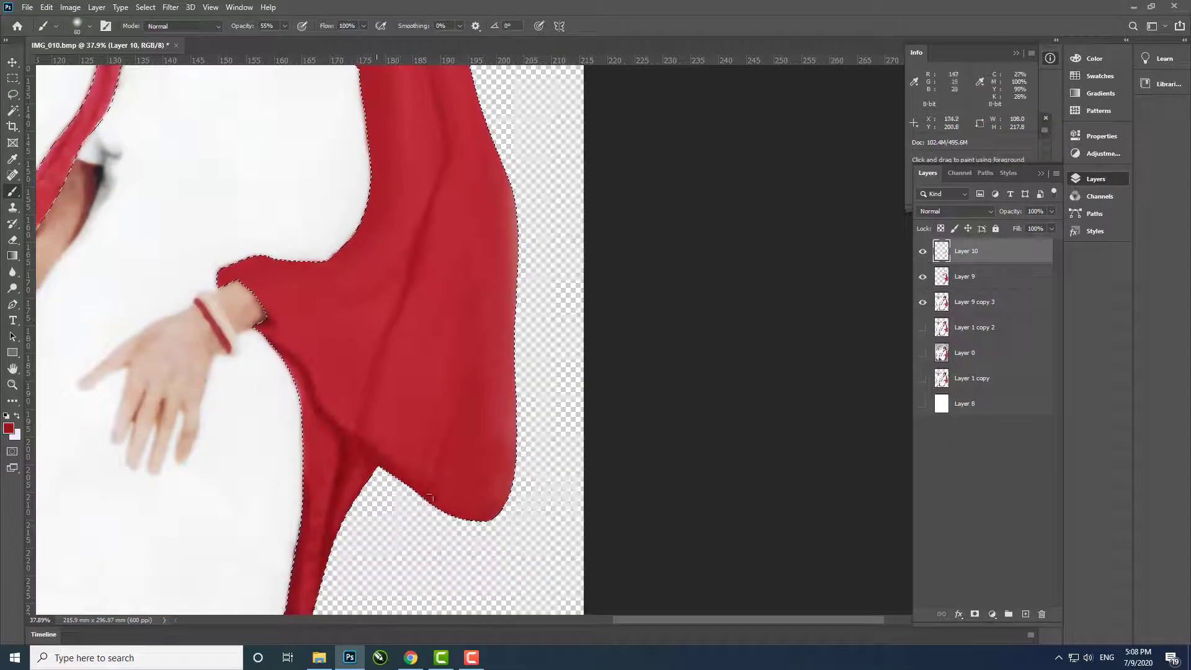
scroll(539, 322, up, 1)
key(ctrl+shift+alt+n)
key(e)
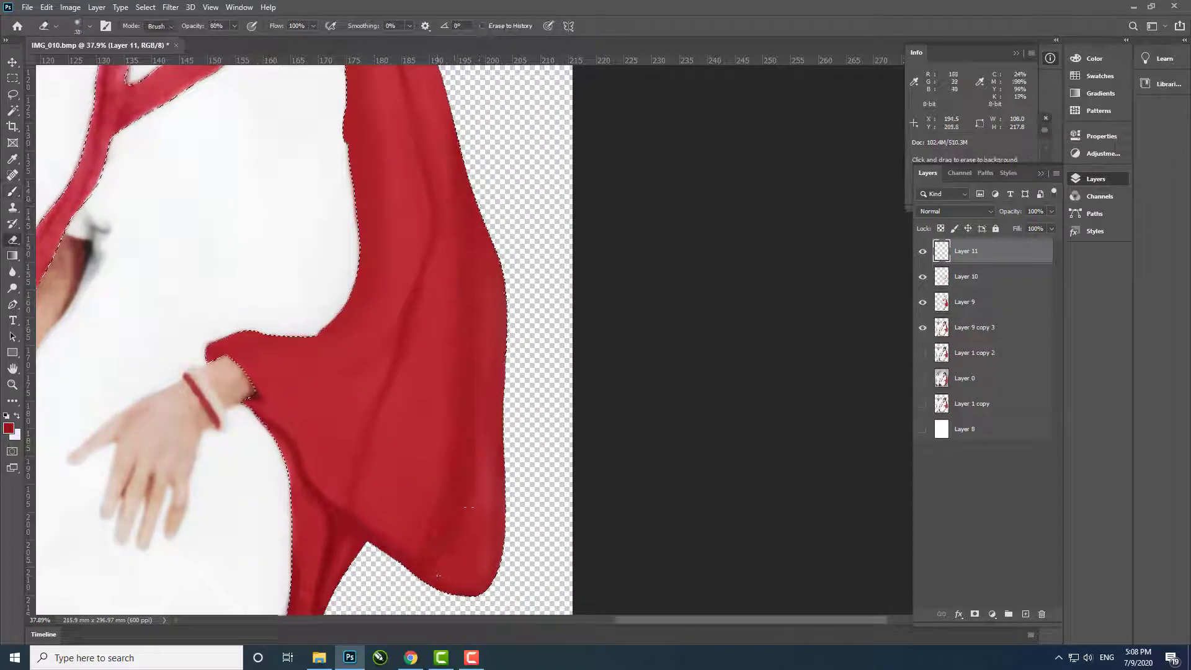
scroll(460, 573, down, 2)
scroll(601, 332, down, 3)
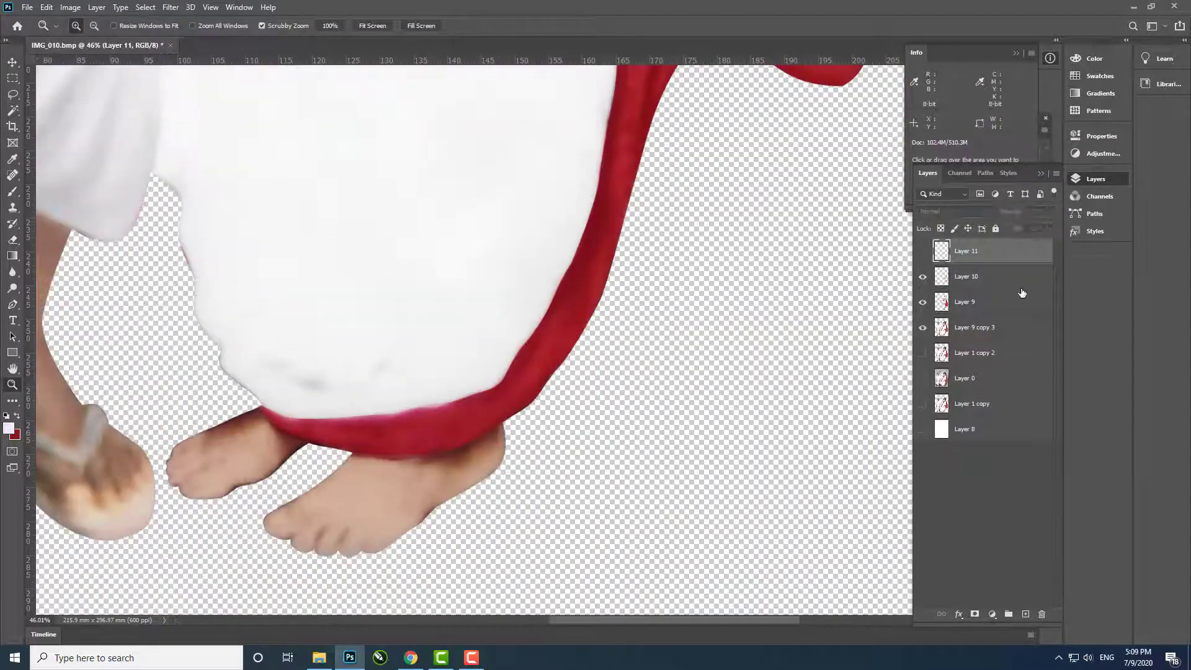
On Layer 9, Magic Wand–select the red hem above the woman's feet
click(1005, 302)
key(w)
key(x)
click(586, 433)
key(b)
scroll(587, 433, up, 5)
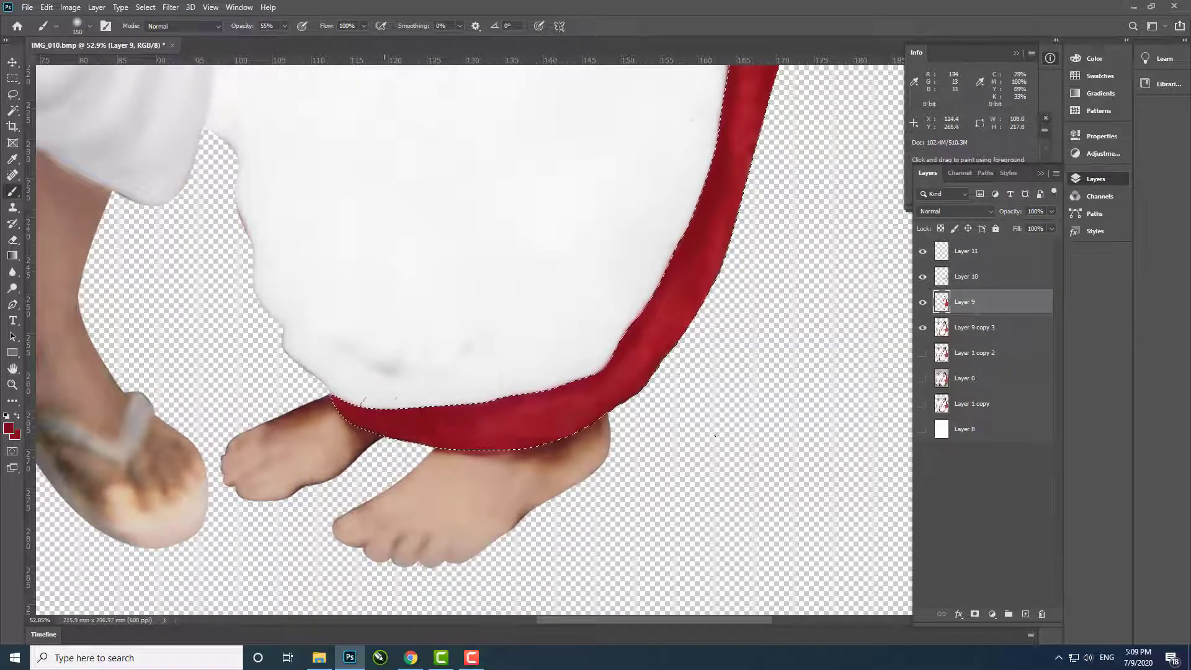
Paint the red neck straps smooth on Layer 11 with an enlarged brush
key(bracketright)
key(bracketright)
key(bracketright)
drag(739, 263, 637, 431)
click(966, 251)
scroll(471, 310, down, 3)
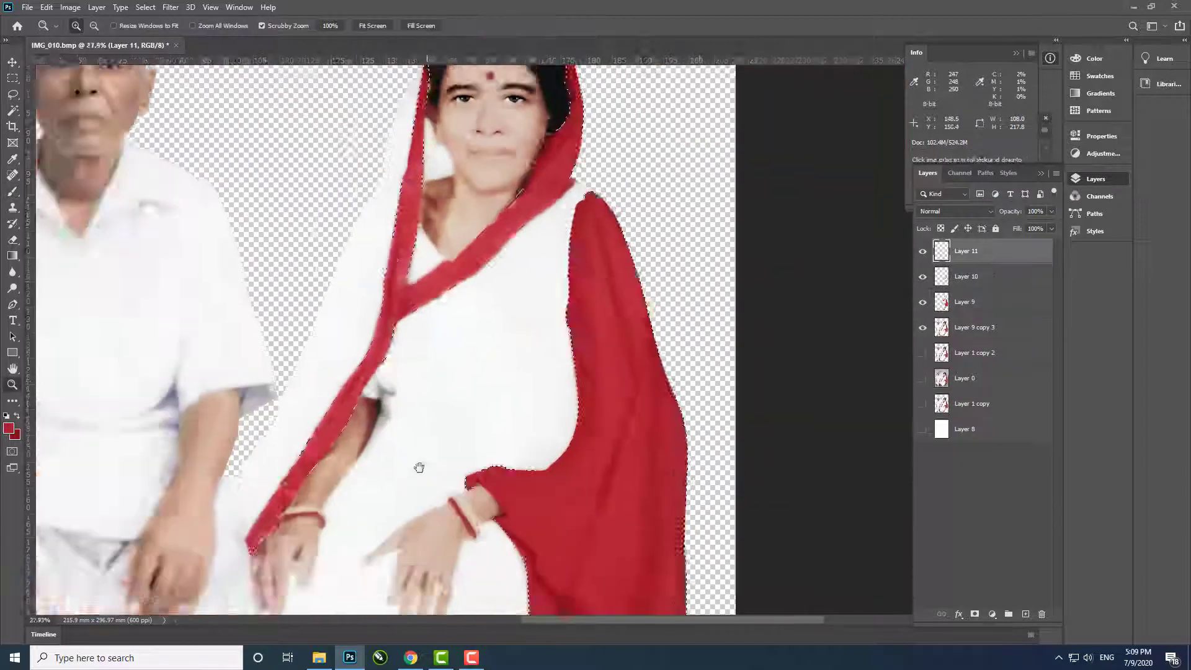
scroll(481, 218, up, 4)
scroll(478, 219, up, 5)
scroll(484, 186, right, 3)
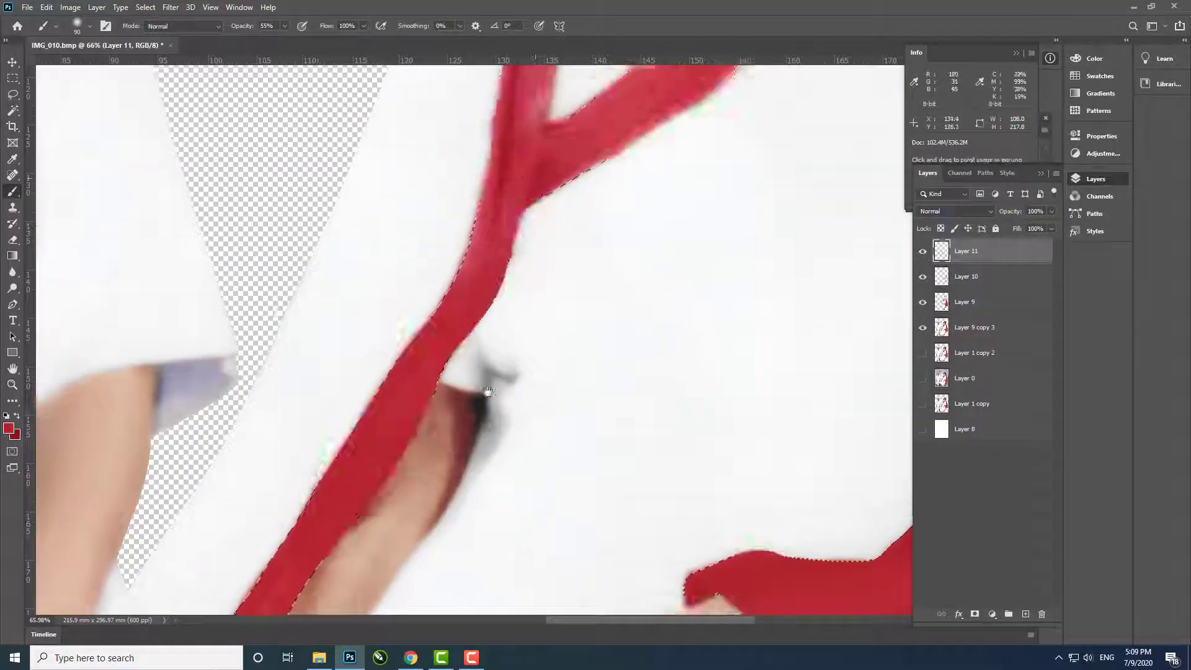
scroll(487, 190, down, 3)
scroll(434, 310, up, 4)
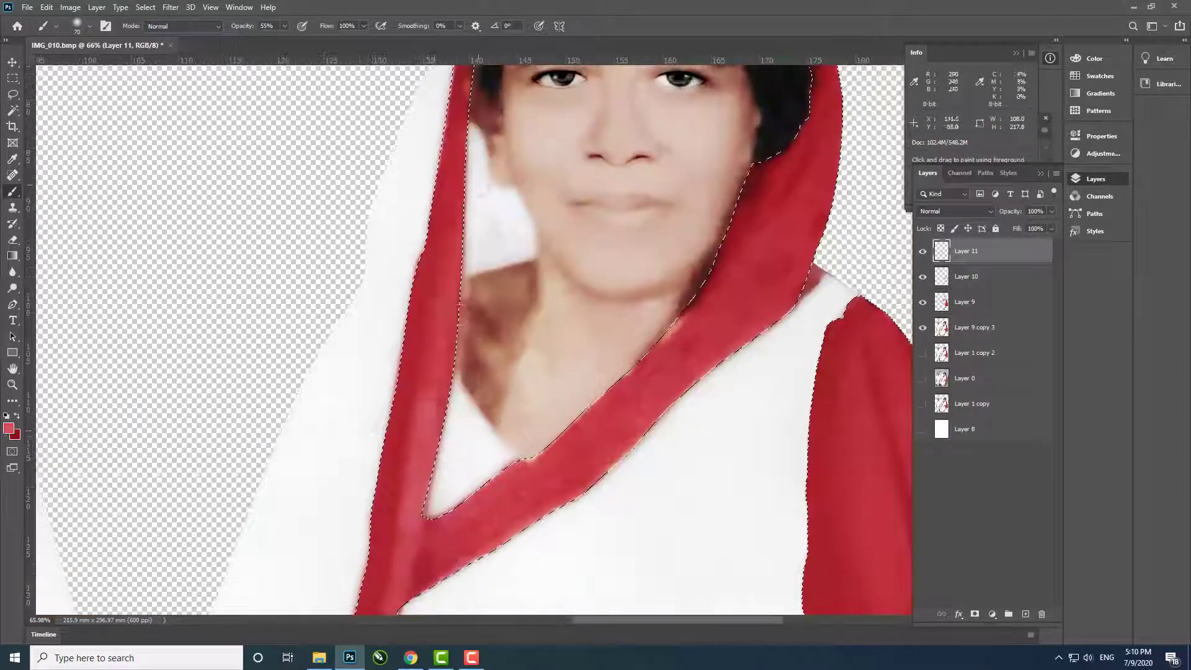
scroll(373, 434, down, 1)
scroll(339, 522, down, 3)
scroll(339, 522, down, 3)
scroll(619, 451, up, 3)
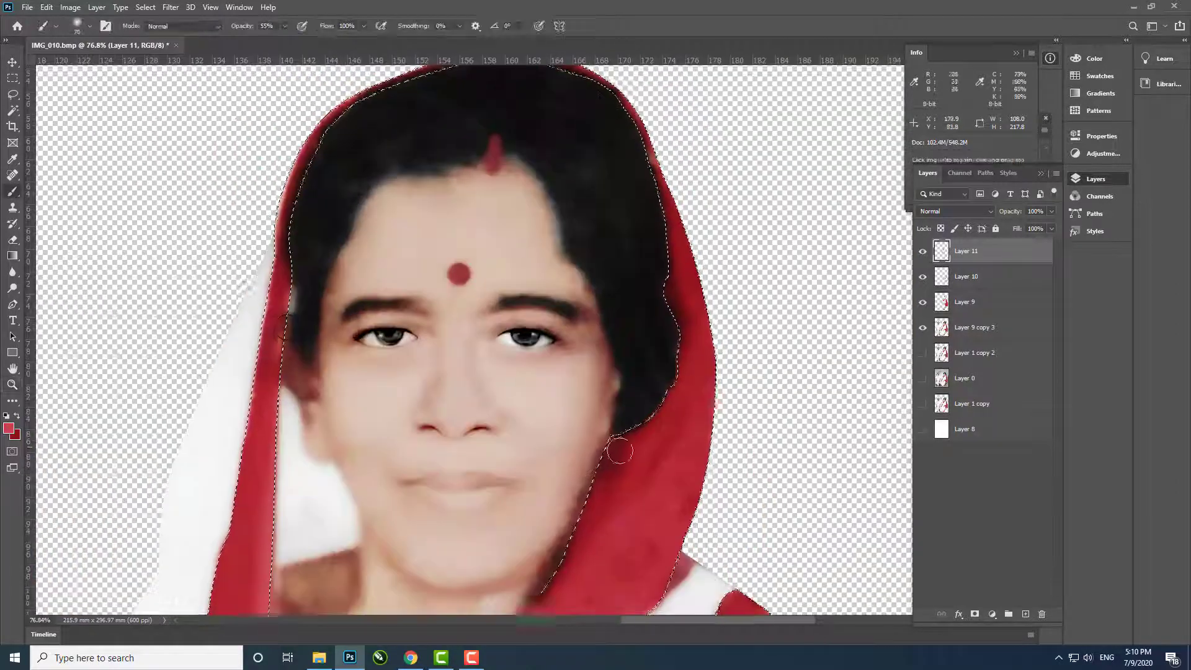
scroll(287, 302, right, 2)
scroll(310, 297, right, 2)
scroll(434, 279, down, 3)
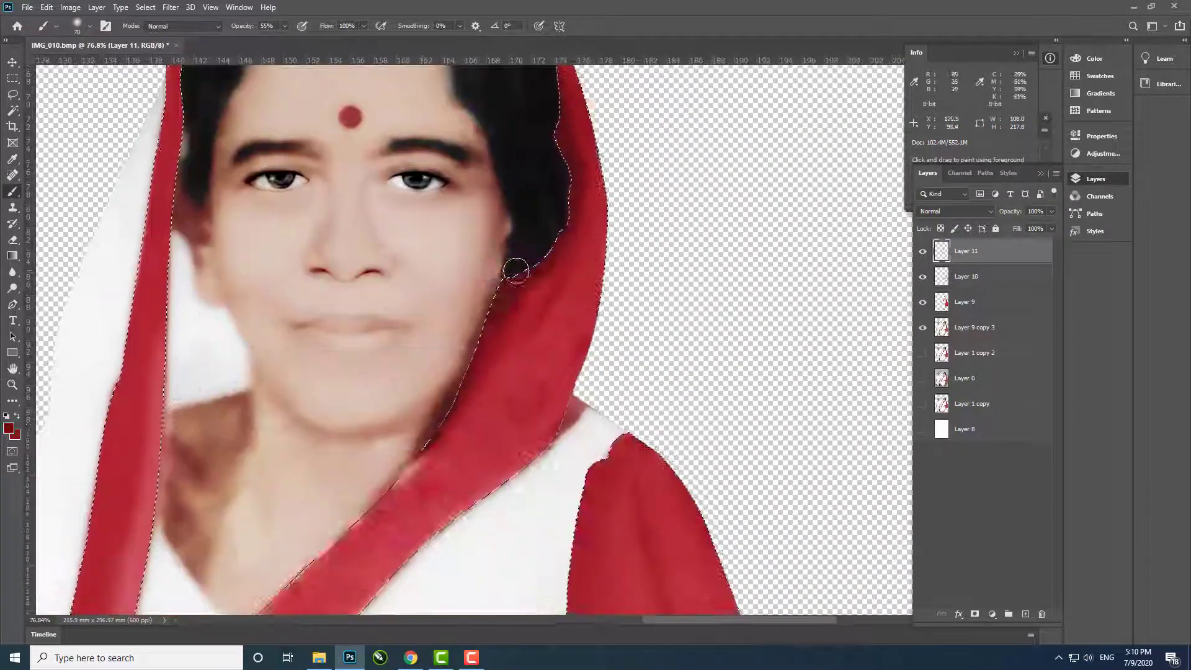
scroll(379, 412, down, 2)
Merge saree paint Layers 9, 10 and 11 into one and add a fresh empty layer
key(z)
scroll(421, 507, down, 5)
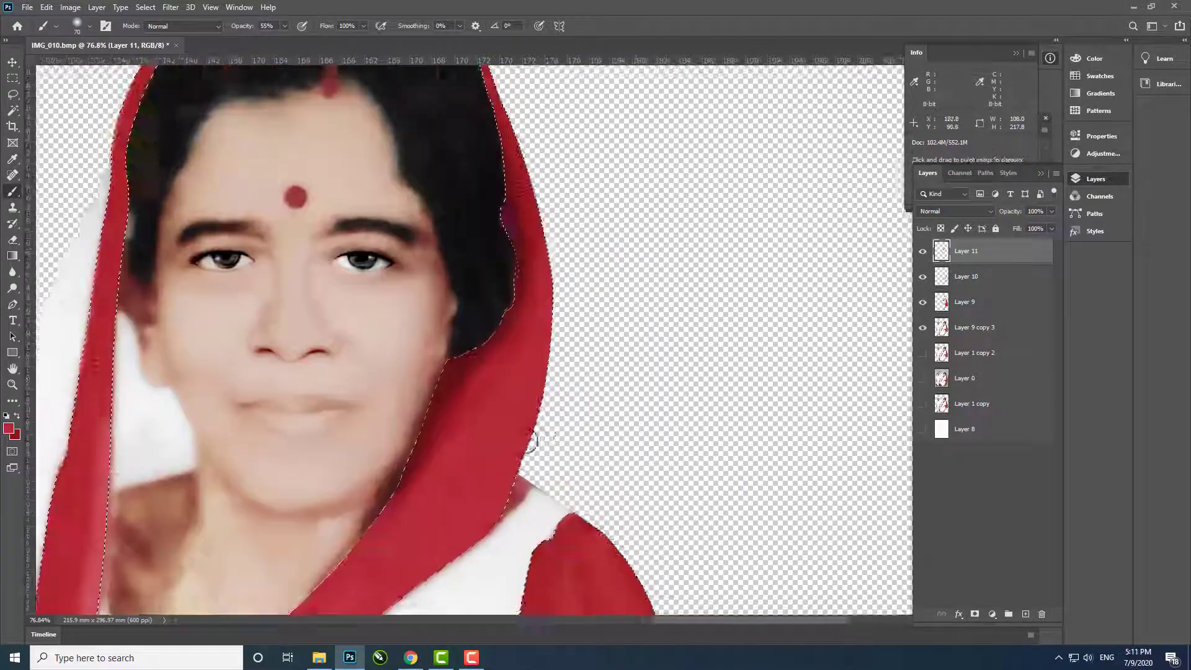
scroll(421, 506, up, 2)
scroll(452, 523, down, 5)
scroll(452, 523, down, 4)
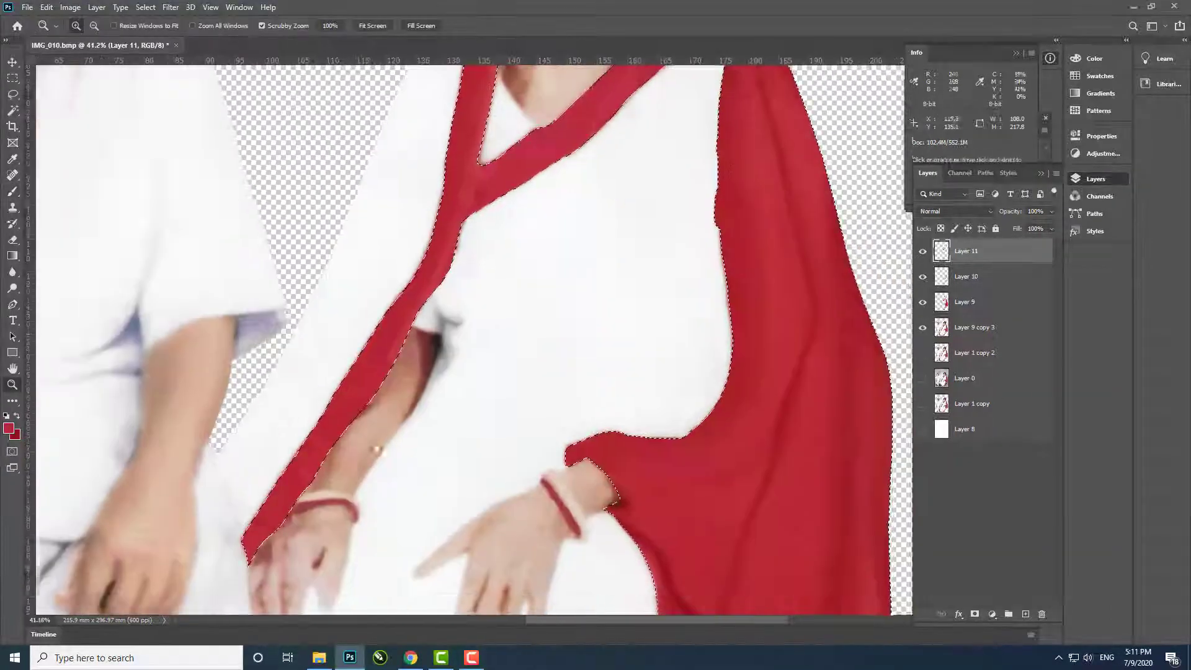
shift+click(960, 304)
key(ctrl+e)
key(ctrl+shift+alt+n)
key(b)
scroll(459, 344, up, 3)
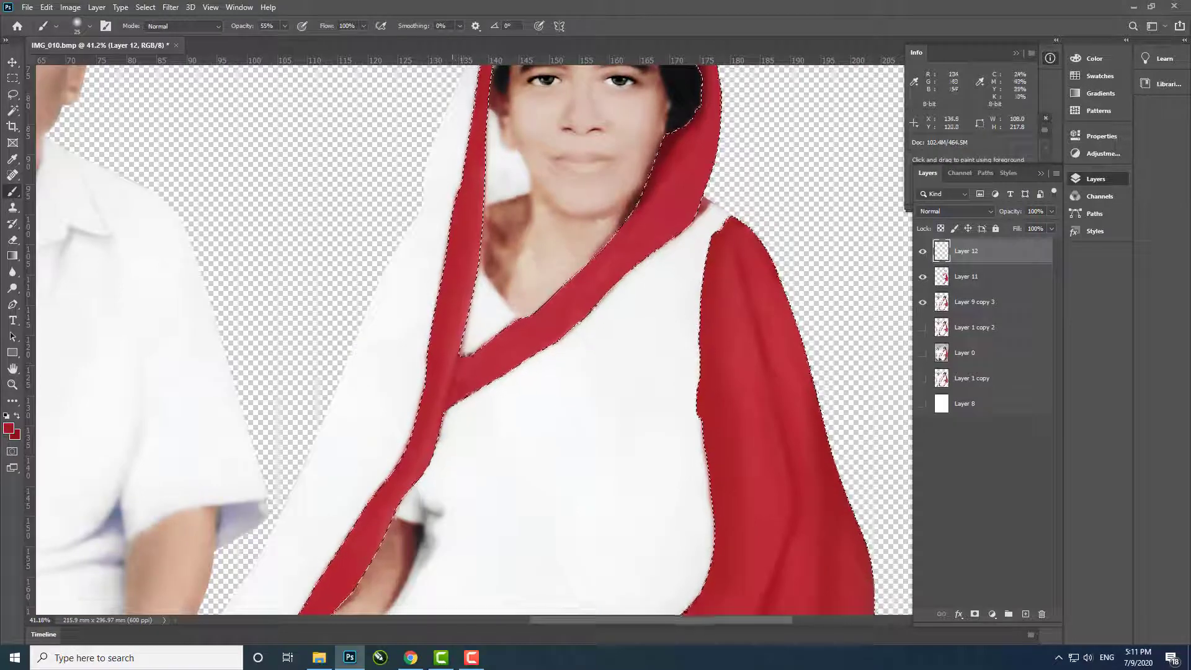
Zoom in and out over the red saree strap to inspect the remaining rough areas
scroll(457, 452, up, 5)
scroll(560, 273, down, 5)
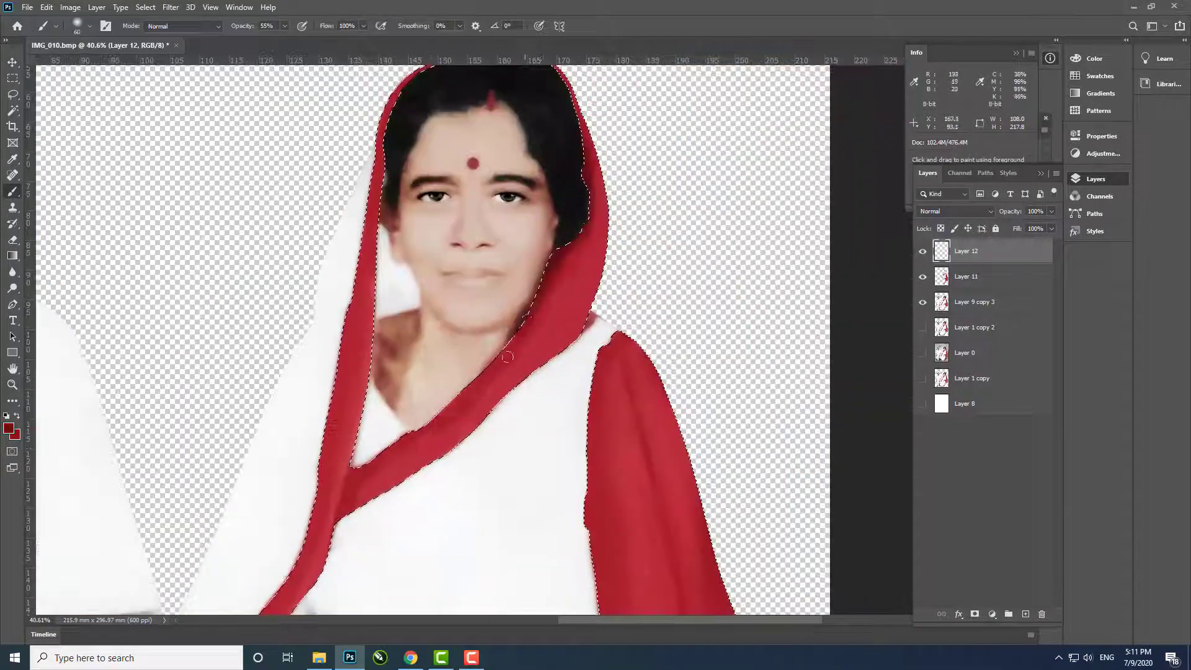
scroll(561, 388, up, 3)
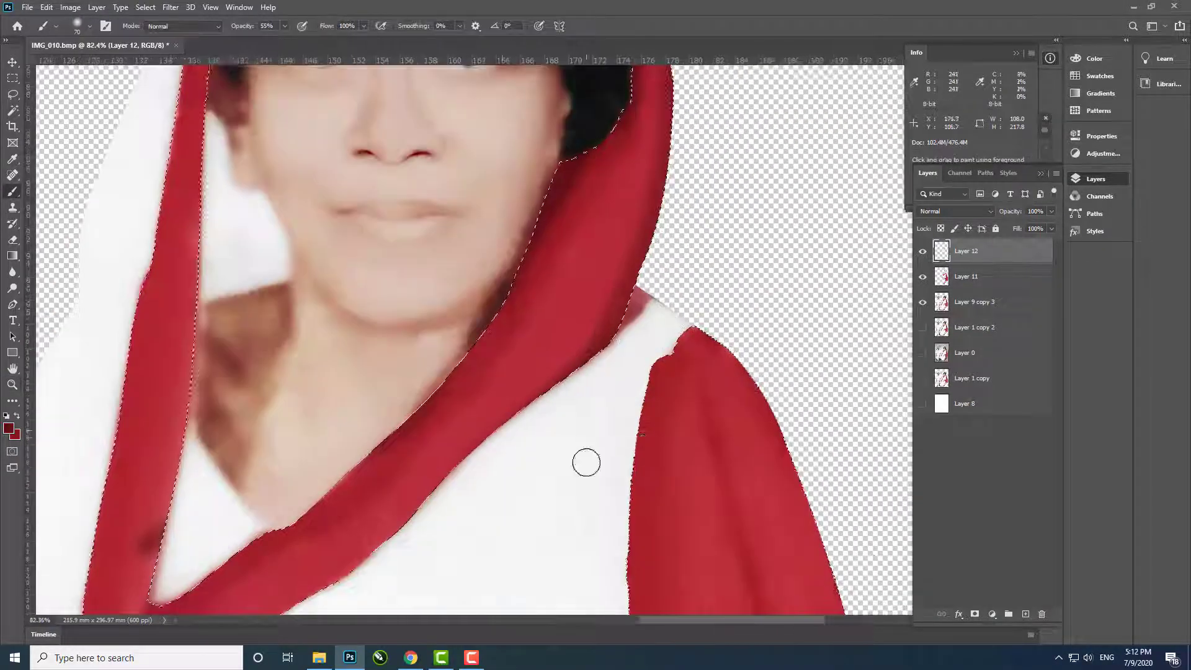
scroll(453, 391, down, 5)
scroll(293, 493, up, 4)
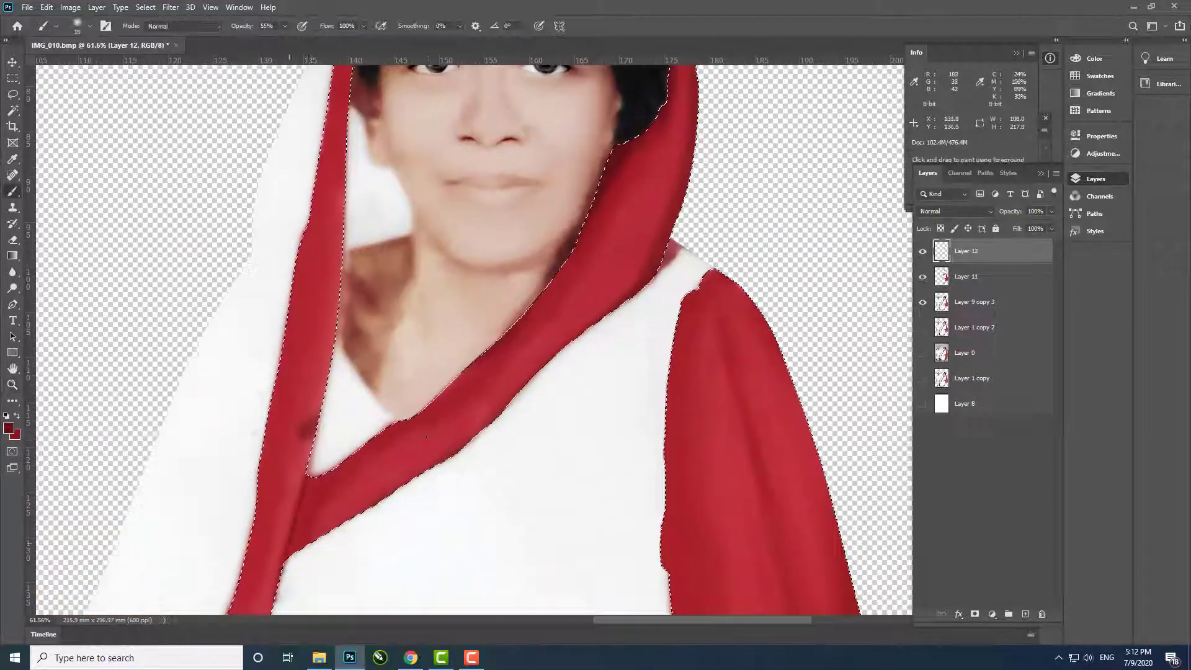
key(z)
scroll(806, 418, down, 3)
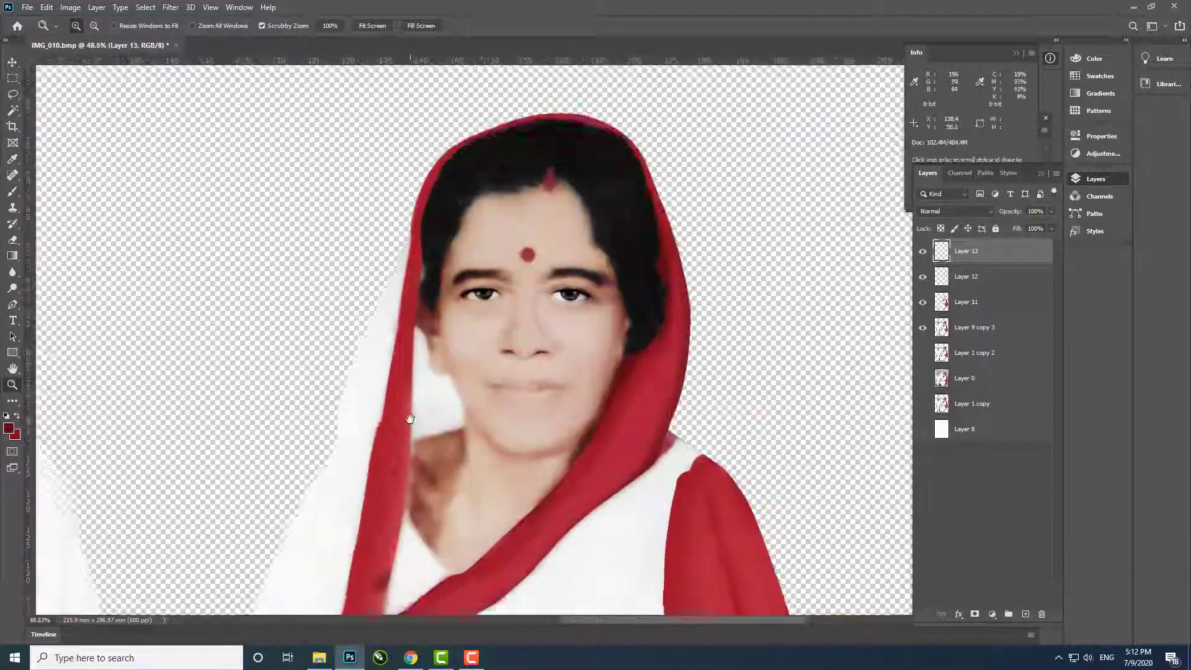
scroll(804, 392, up, 4)
scroll(804, 392, down, 4)
scroll(301, 253, up, 3)
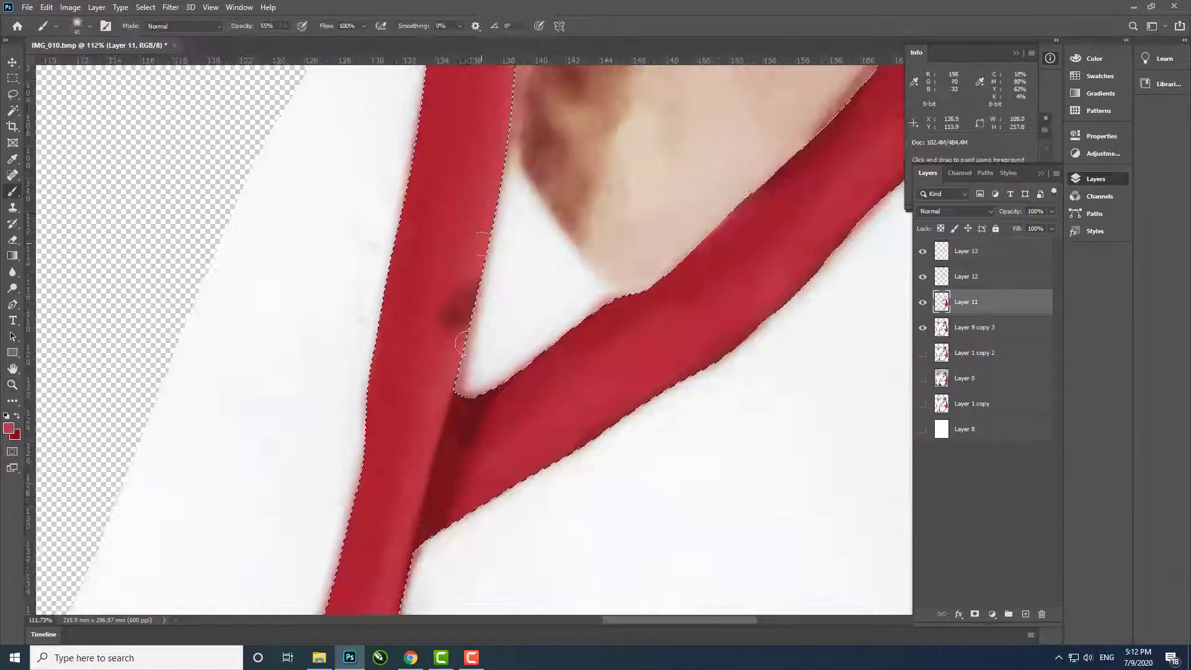
scroll(469, 369, down, 4)
scroll(470, 369, up, 2)
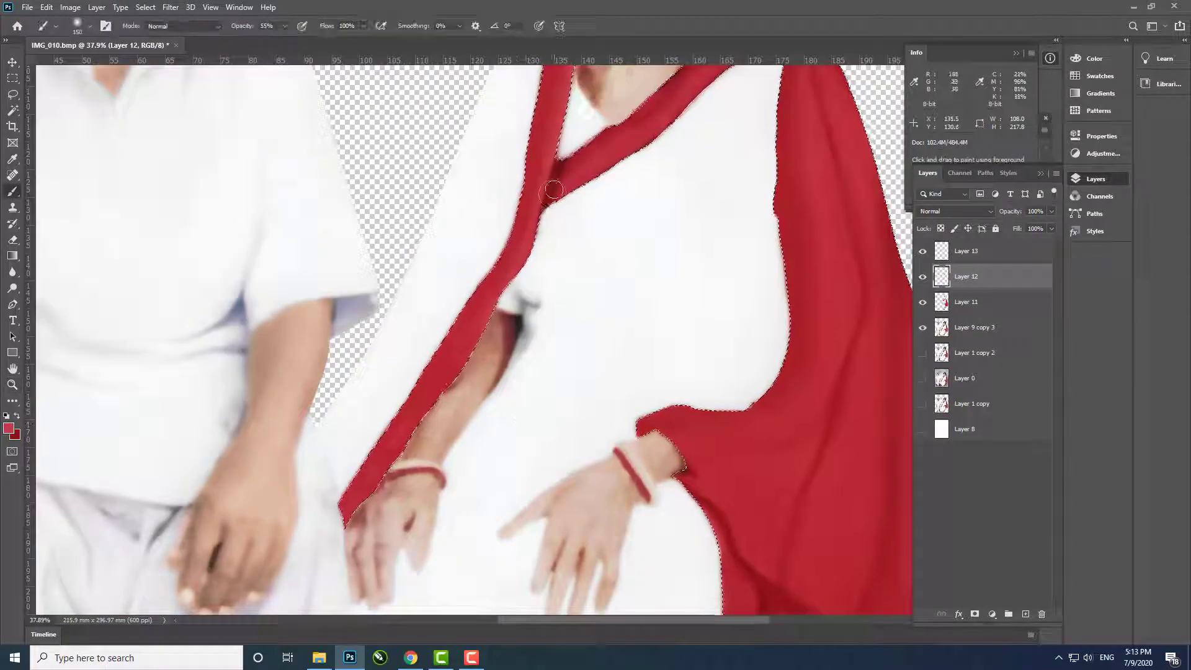
Touch up the strap with a resized brush at 30% opacity on a new layer
key(alt+bracketright)
key(bracketleft)
key(bracketleft)
key(bracketleft)
scroll(340, 539, up, 1)
scroll(433, 372, up, 5)
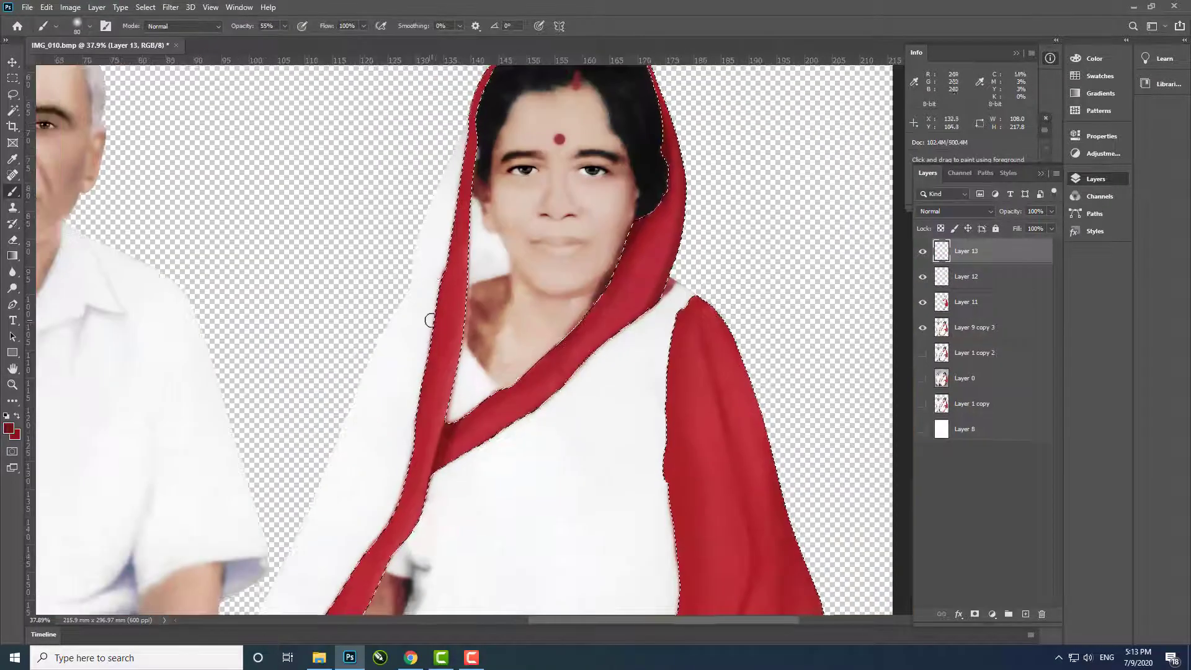
scroll(430, 320, down, 3)
scroll(431, 320, down, 3)
scroll(524, 335, up, 5)
key(bracketright)
key(bracketright)
key(bracketright)
key(3)
key(ctrl+shift+alt+n)
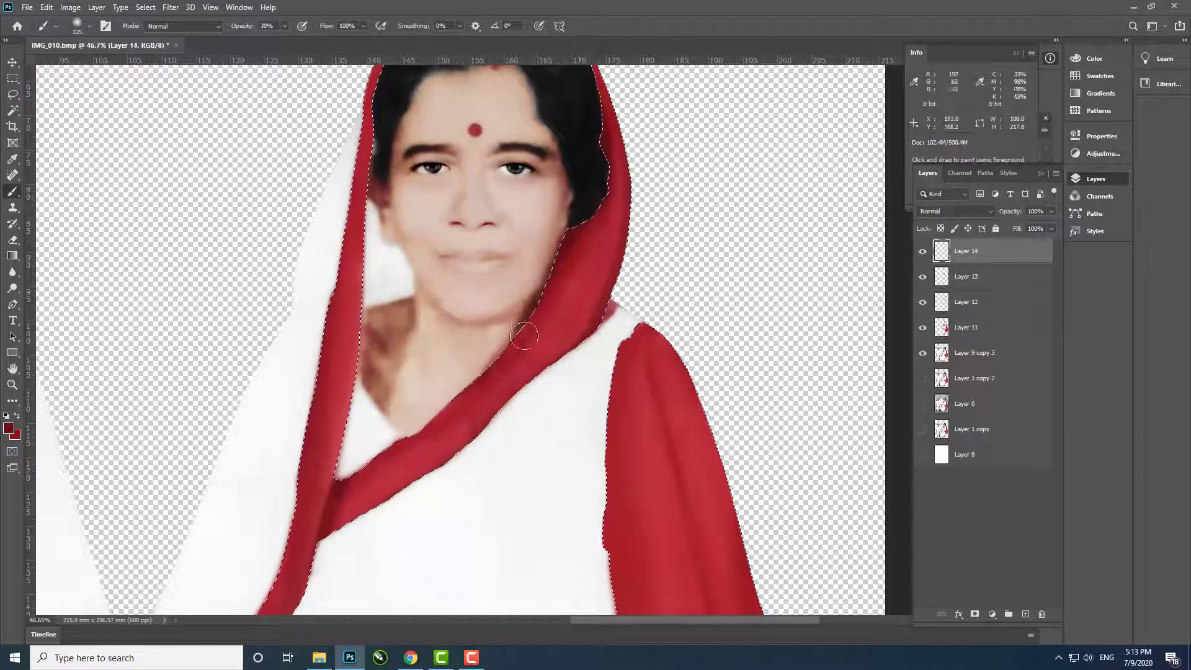
Merge saree paint Layers 11–14 into Layer 14 and save the document as a PSD
scroll(657, 295, up, 3)
key(z)
scroll(437, 232, down, 2)
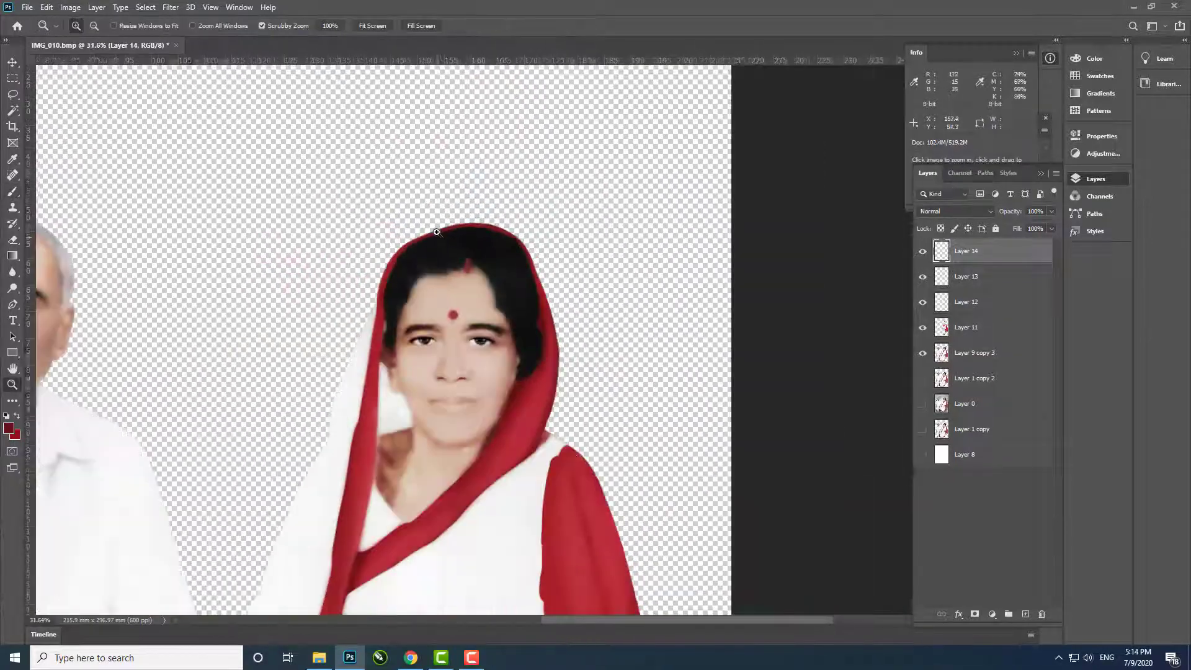
scroll(437, 232, down, 2)
scroll(606, 215, down, 2)
key(ctrl+e)
scroll(606, 216, down, 2)
key(ctrl+shift+s)
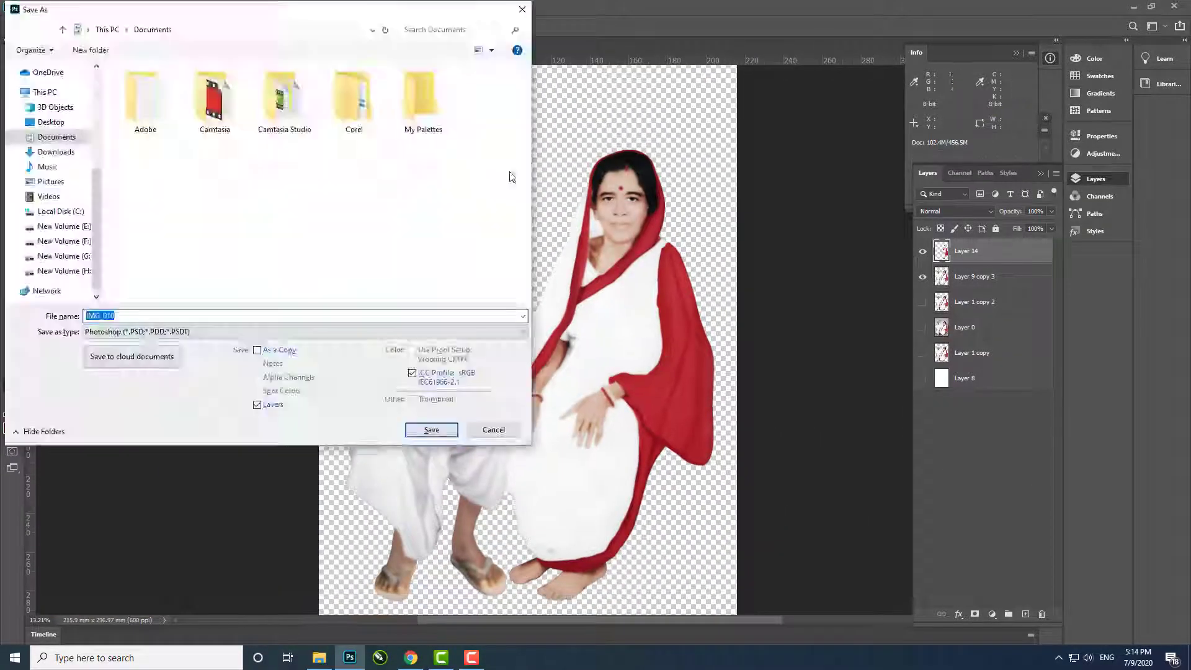
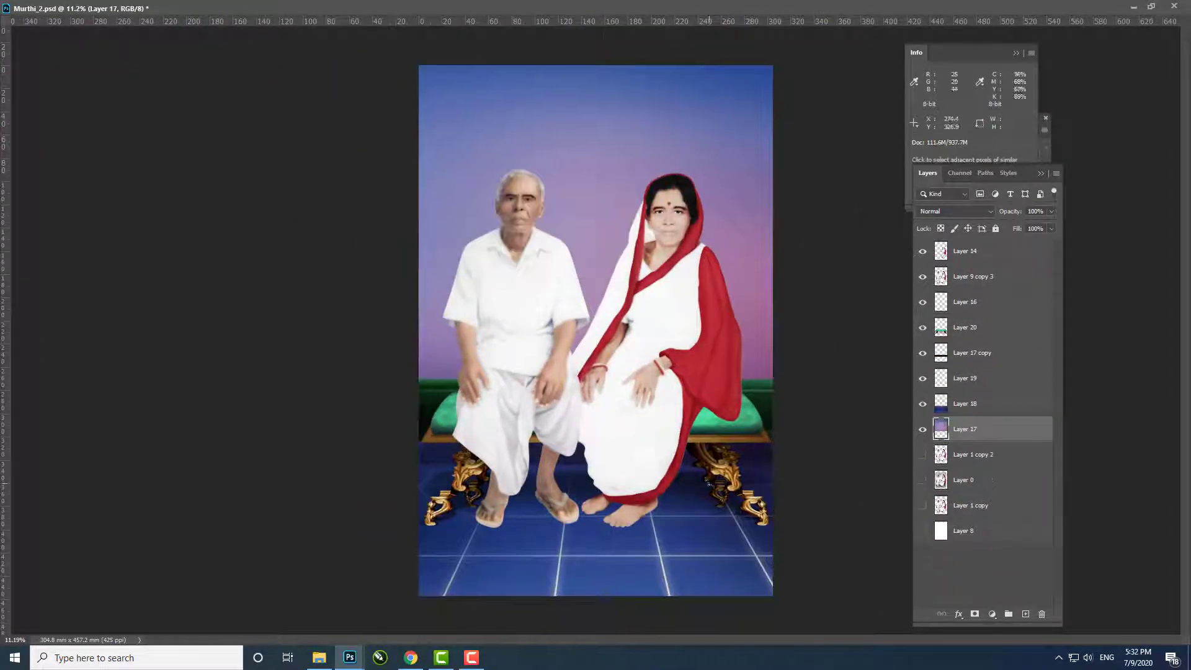
Paint darker blue into the selected background on a new layer at 20% opacity, then deselect
drag(712, 48, 574, 459)
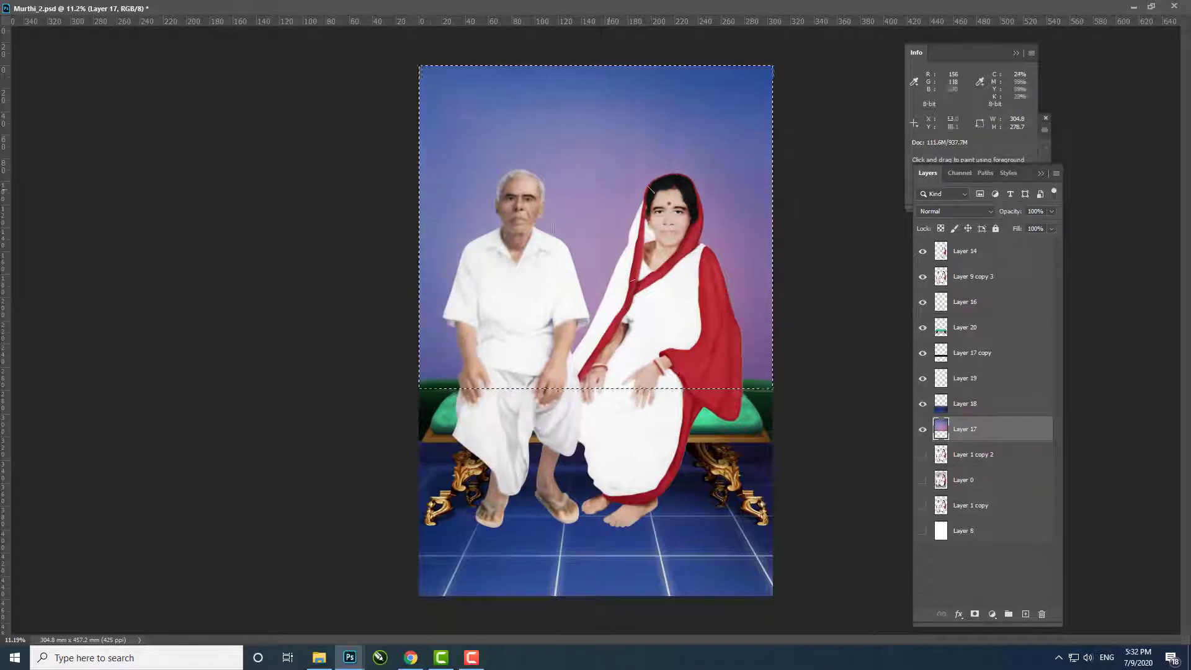
drag(823, 294, 426, 372)
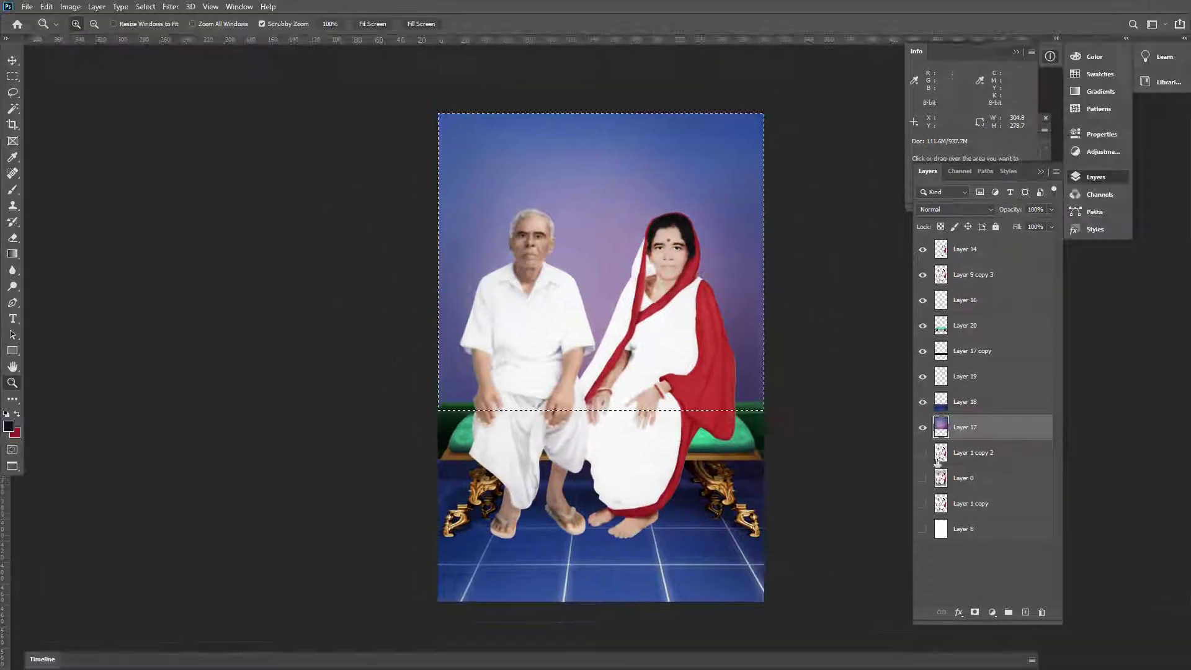
click(9, 426)
key(Return)
key(b)
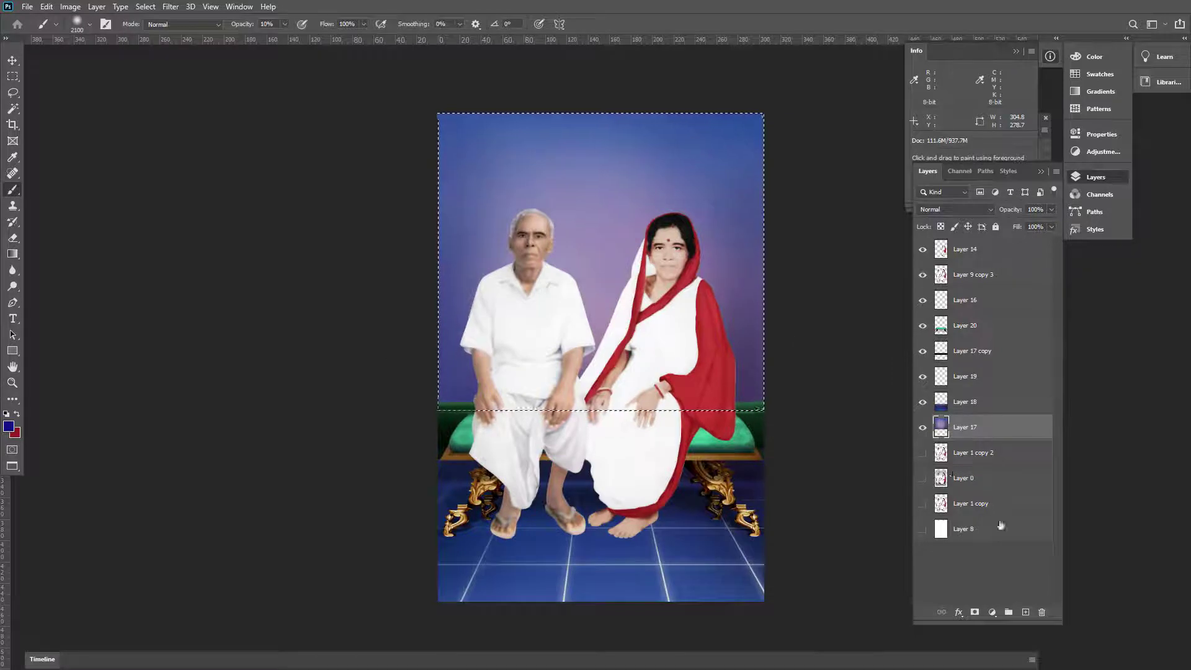
key(ctrl+shift+alt+n)
key(2)
drag(506, 333, 771, 439)
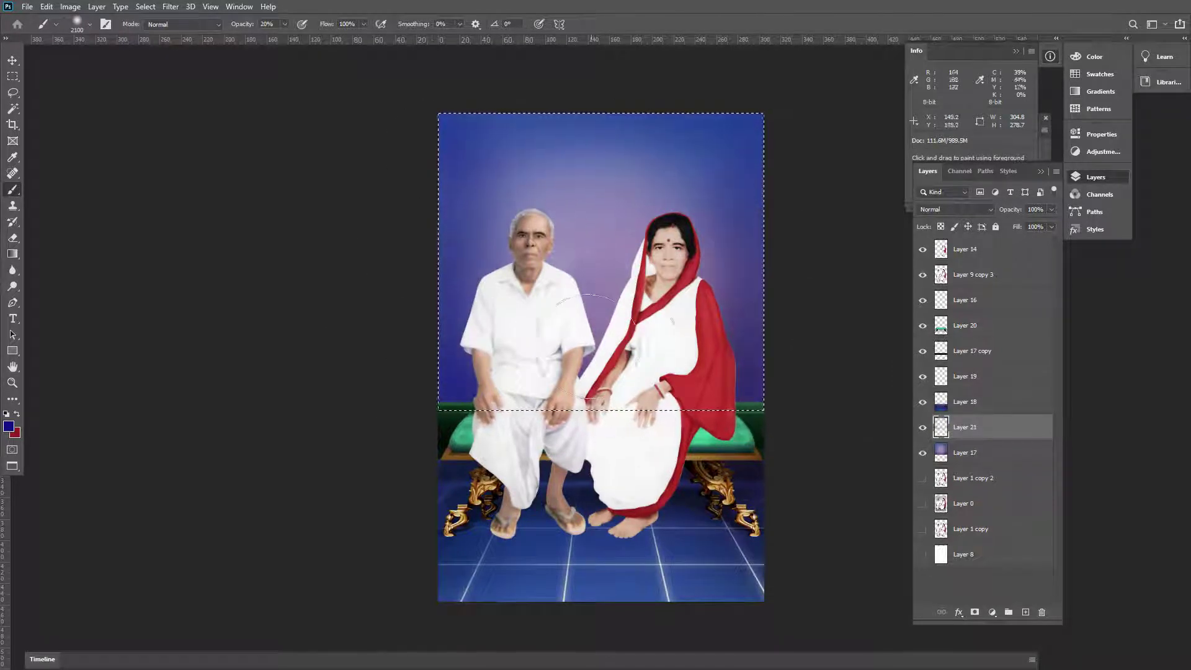
key(ctrl+d)
Shift the floor on Layer 18 from blue to purple with Hue/Saturation
key(v)
key(ctrl+0)
click(965, 402)
key(ctrl+u)
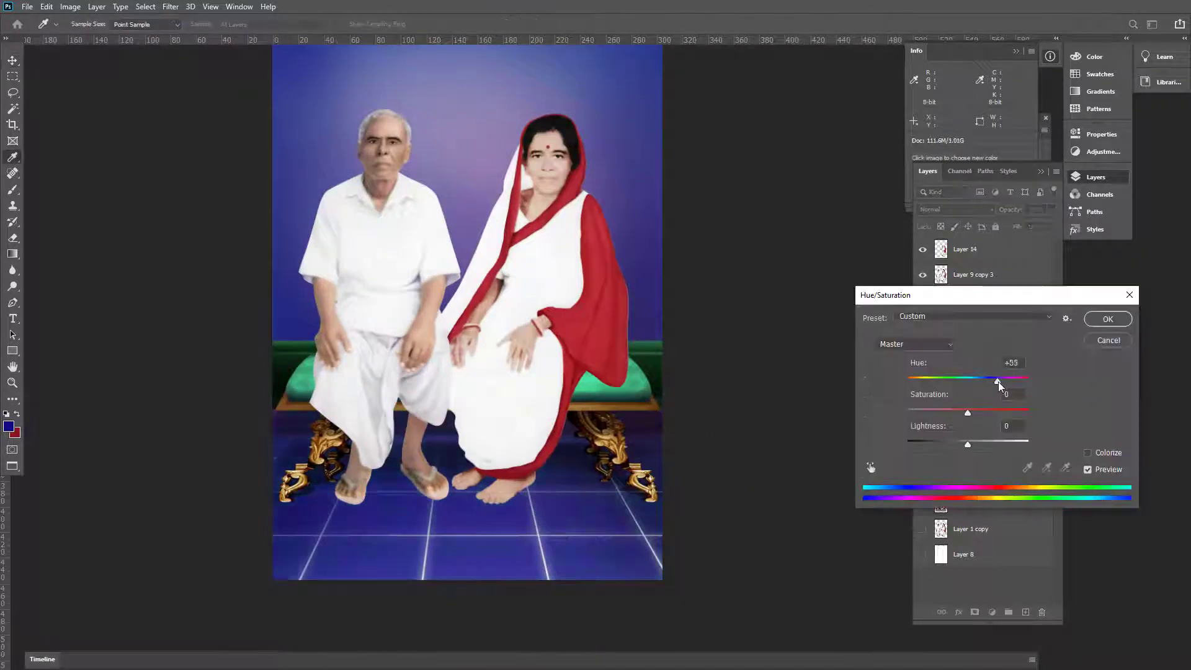
drag(999, 382, 1017, 381)
click(1110, 316)
Reselect the background above the bench and add a new layer over Layer 17 with a 70% brush
key(z)
click(547, 404)
key(b)
key(alt+bracketleft)
key(alt+bracketleft)
key(ctrl+shift+d)
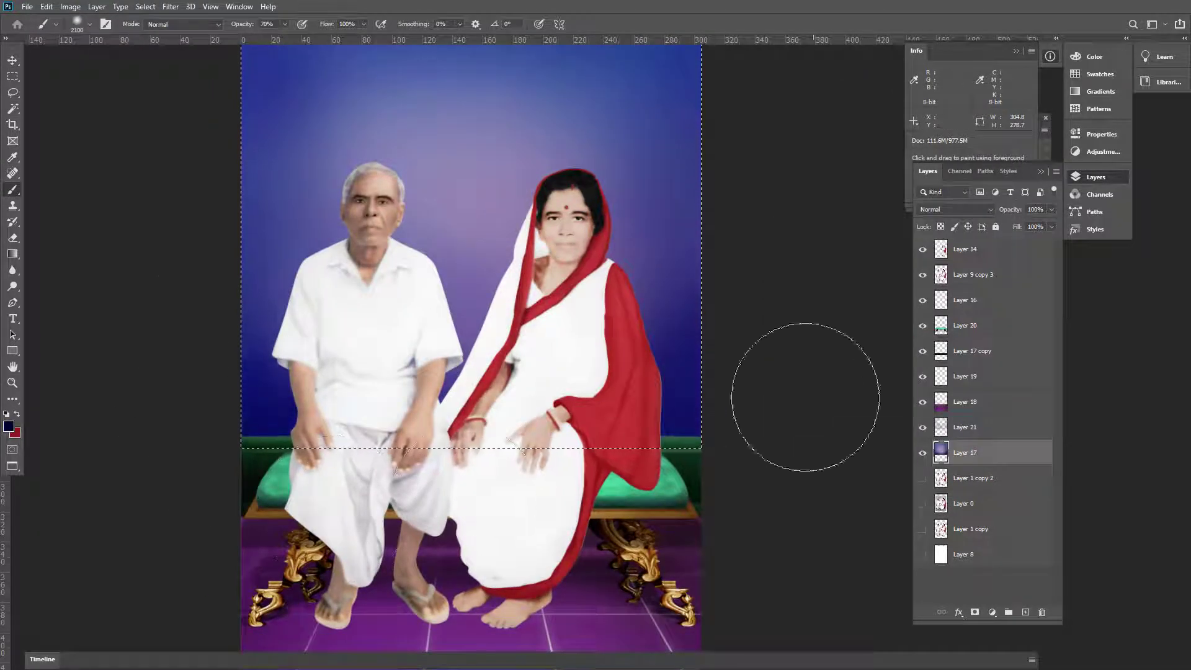
key(ctrl+shift+alt+n)
key(7)
Paint a lighter blue glow behind the woman, then fit the image in view
alt+click(505, 212)
drag(514, 180, 691, 359)
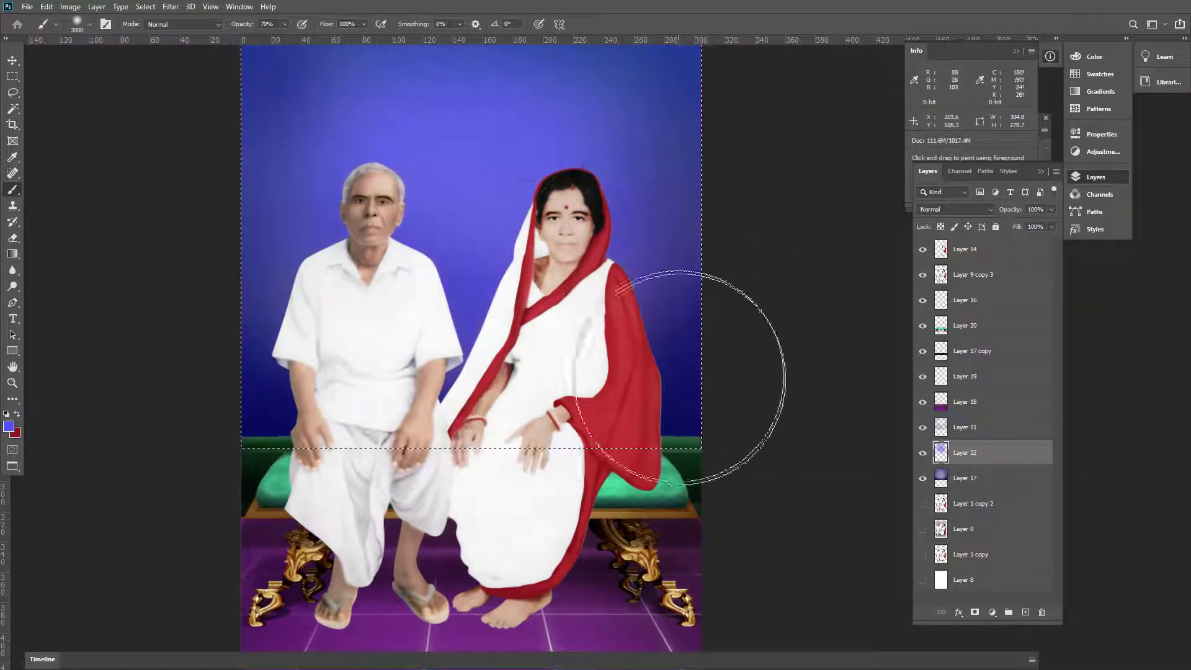
key(ctrl+minus)
key(z)
key(ctrl+minus)
key(ctrl+0)
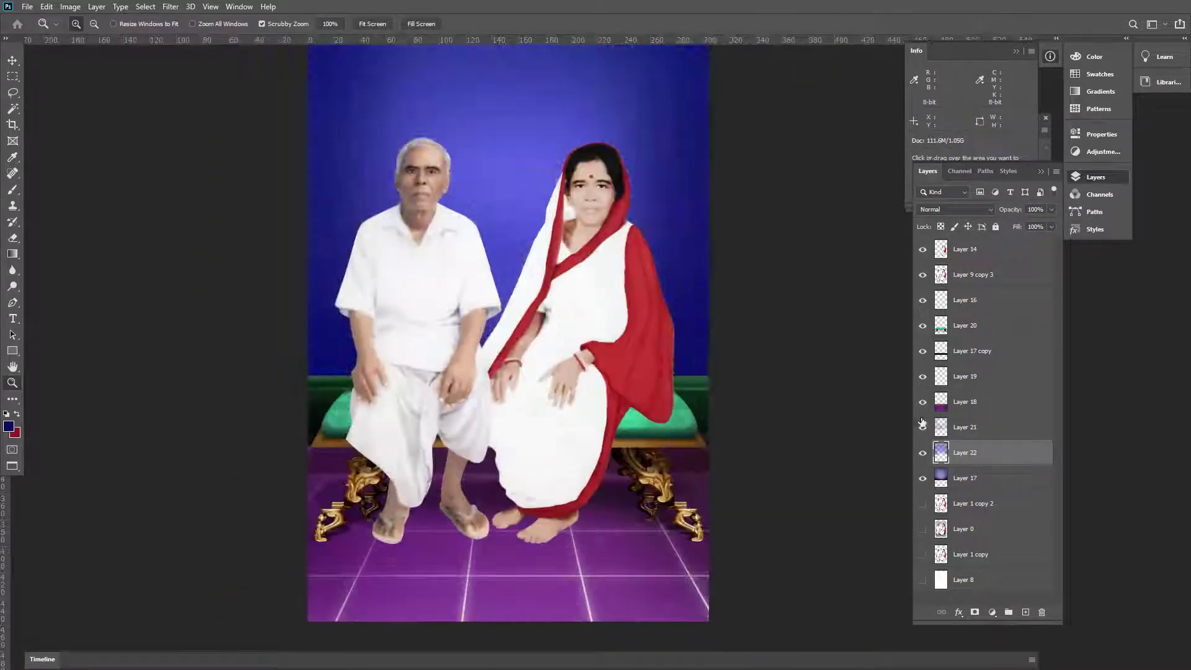
Turn the floor layer from purple to brown using Hue/Saturation
key(alt+bracketright)
key(alt+bracketright)
key(i)
key(alt+bracketright)
key(alt+bracketright)
key(alt+bracketright)
key(ctrl+u)
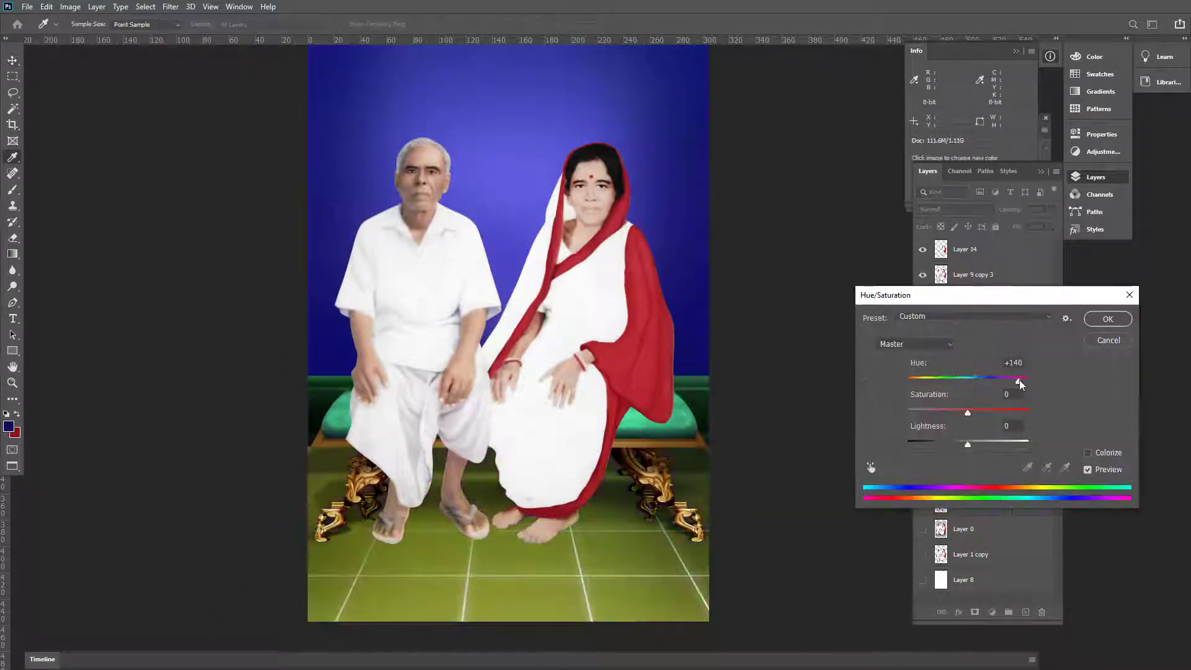
drag(1002, 382, 1005, 381)
key(Return)
Move Layer 1 copy 2 up under Layer 9 copy 3
key(z)
key(ctrl+plus)
key(ctrl+plus)
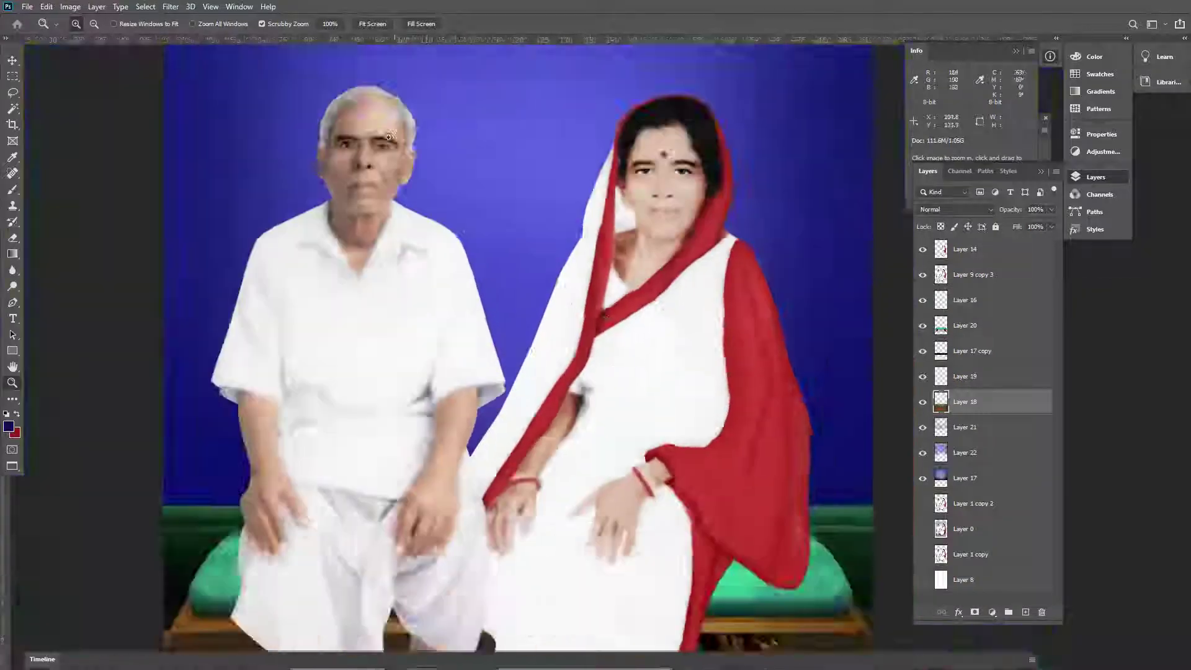
drag(967, 503, 923, 276)
Zoom in on the woman's hand and set up the Dodge tool at brush size 15
key(alt+bracketright)
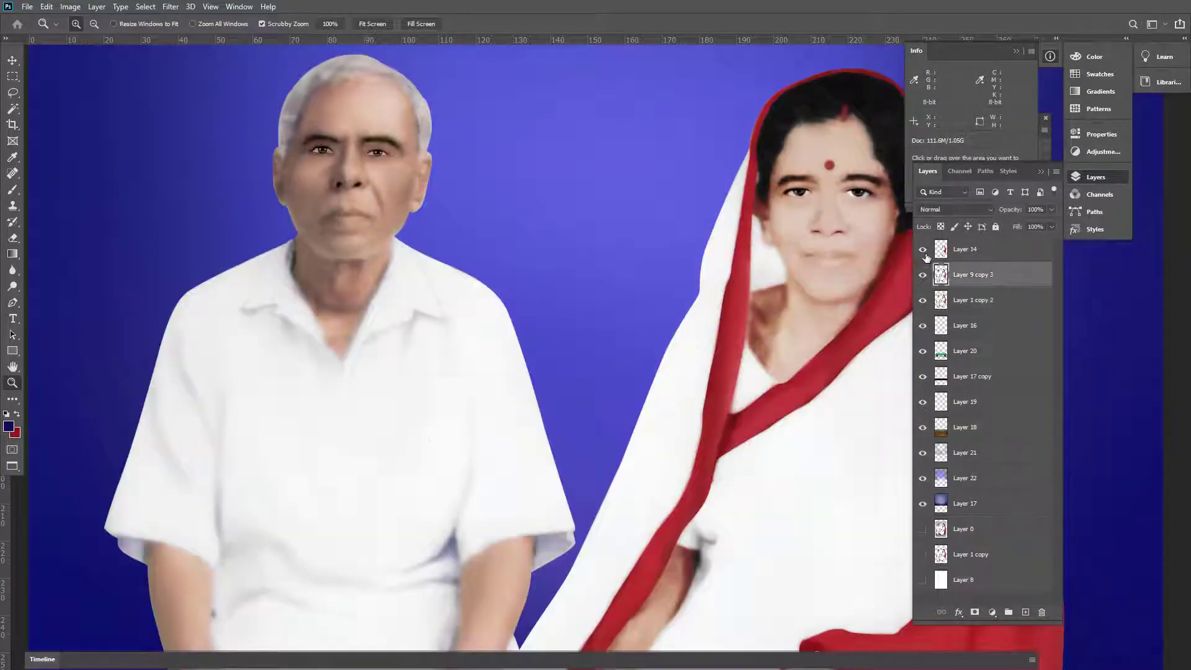
scroll(473, 459, up, 5)
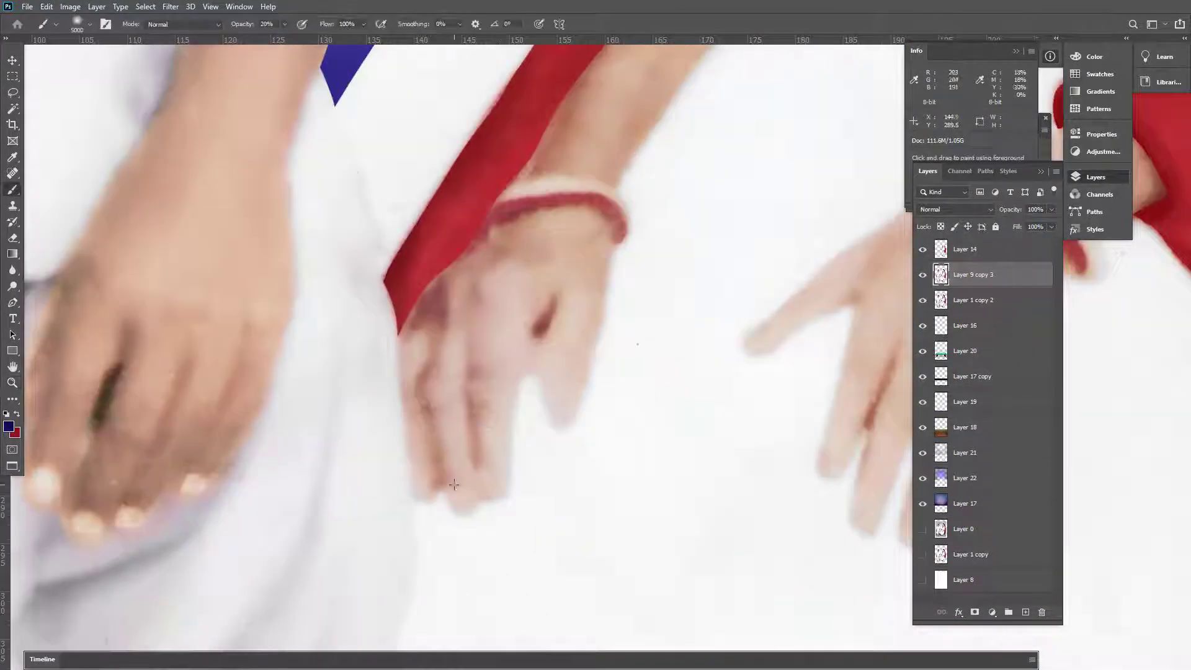
key(bracketright)
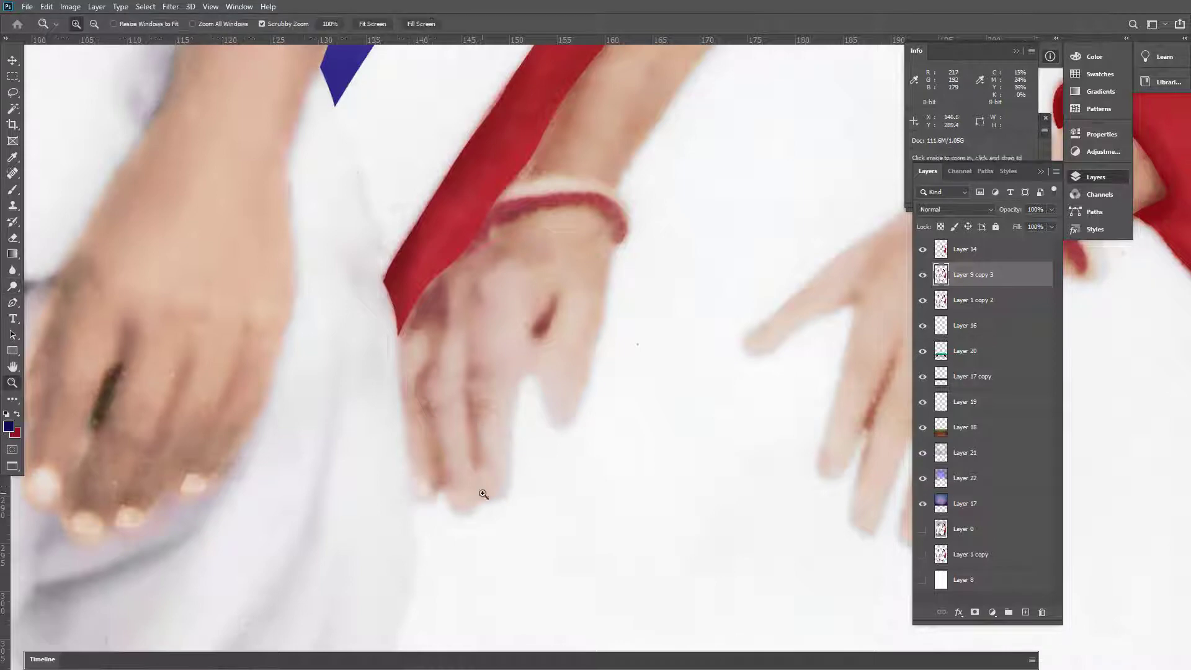
click(483, 495)
key(o)
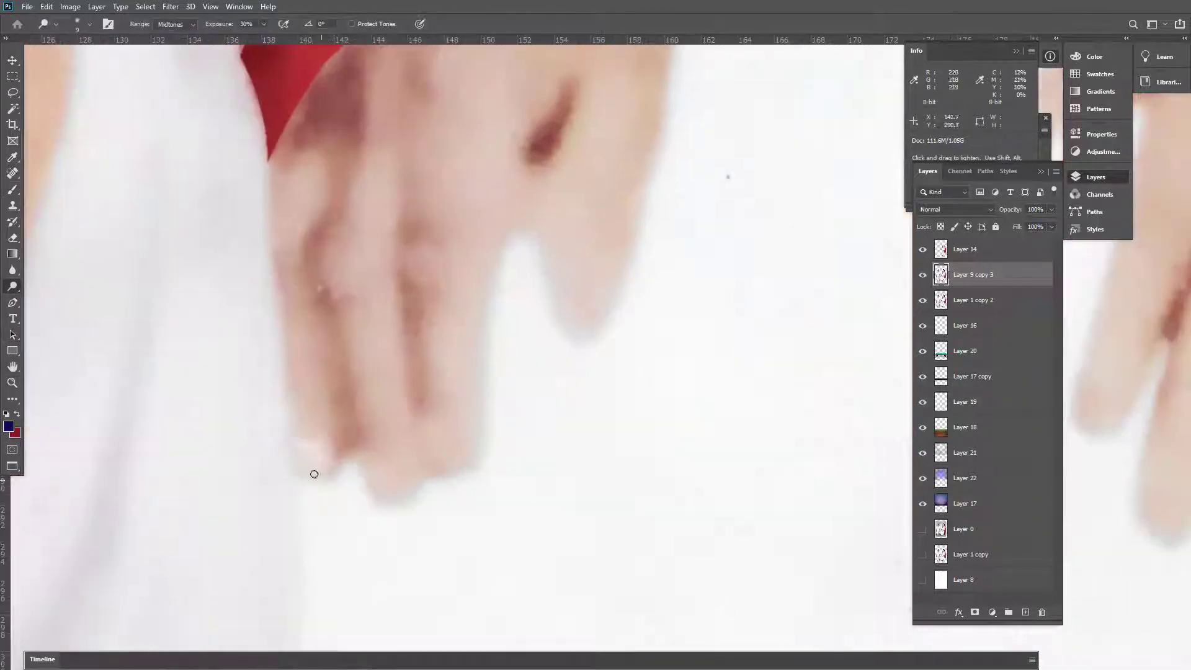
Dodge the midtones of the woman's fingertips and nails to lighten them evenly
scroll(399, 481, down, 2)
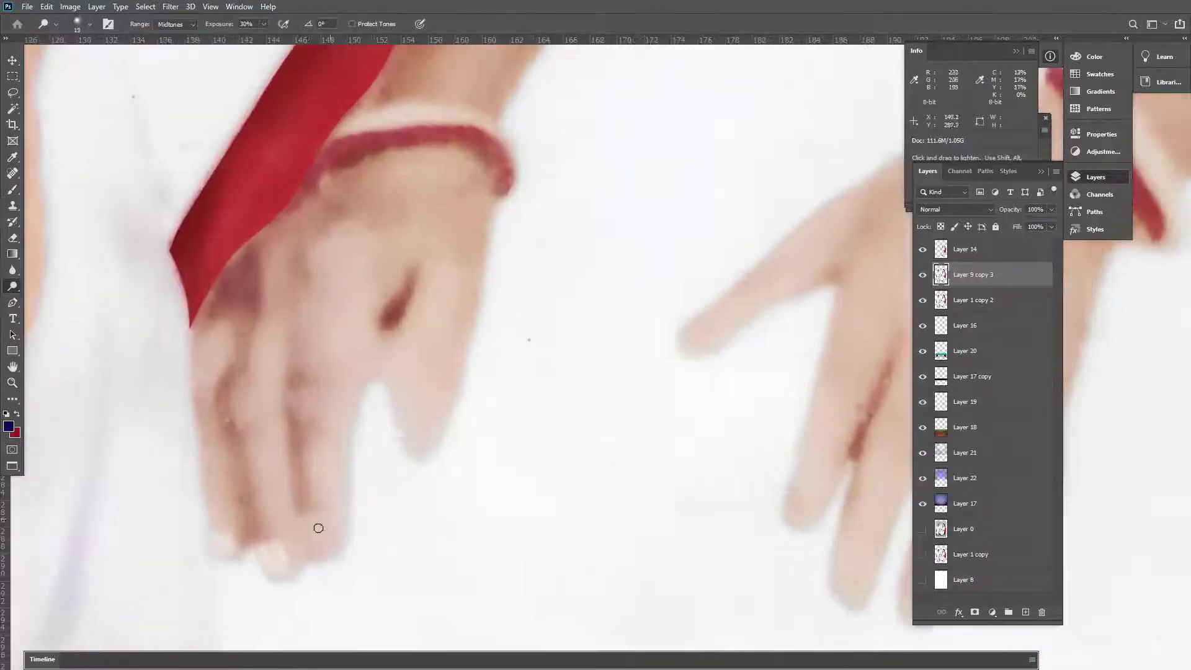
scroll(341, 502, up, 2)
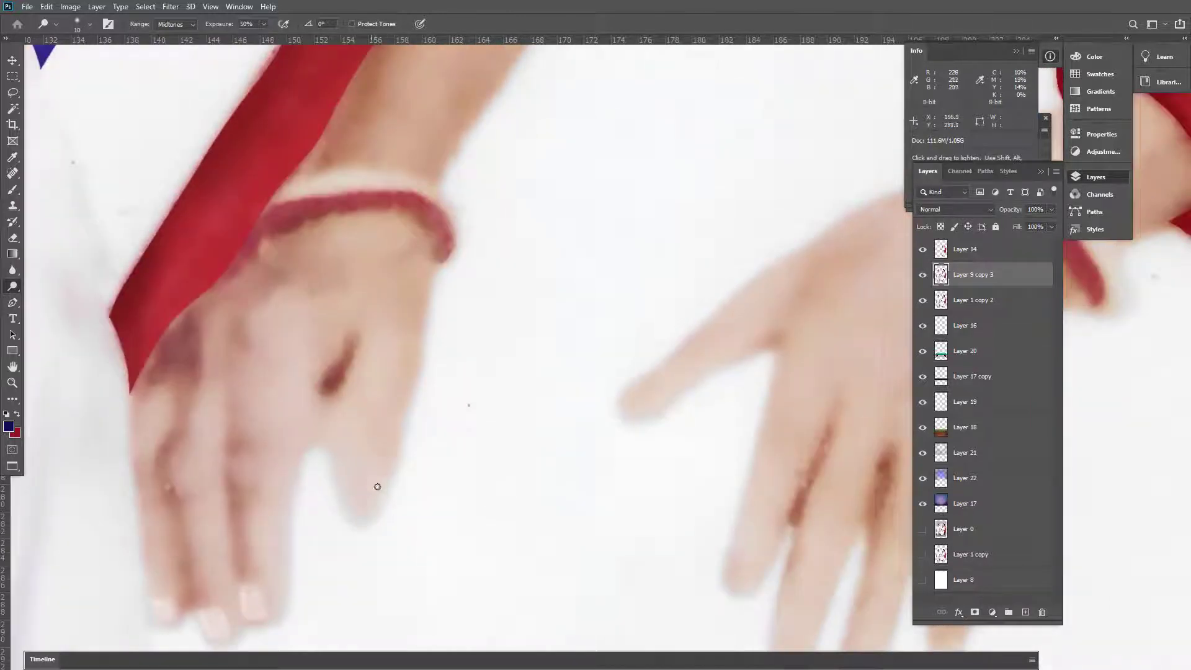
scroll(382, 486, down, 2)
scroll(611, 537, up, 2)
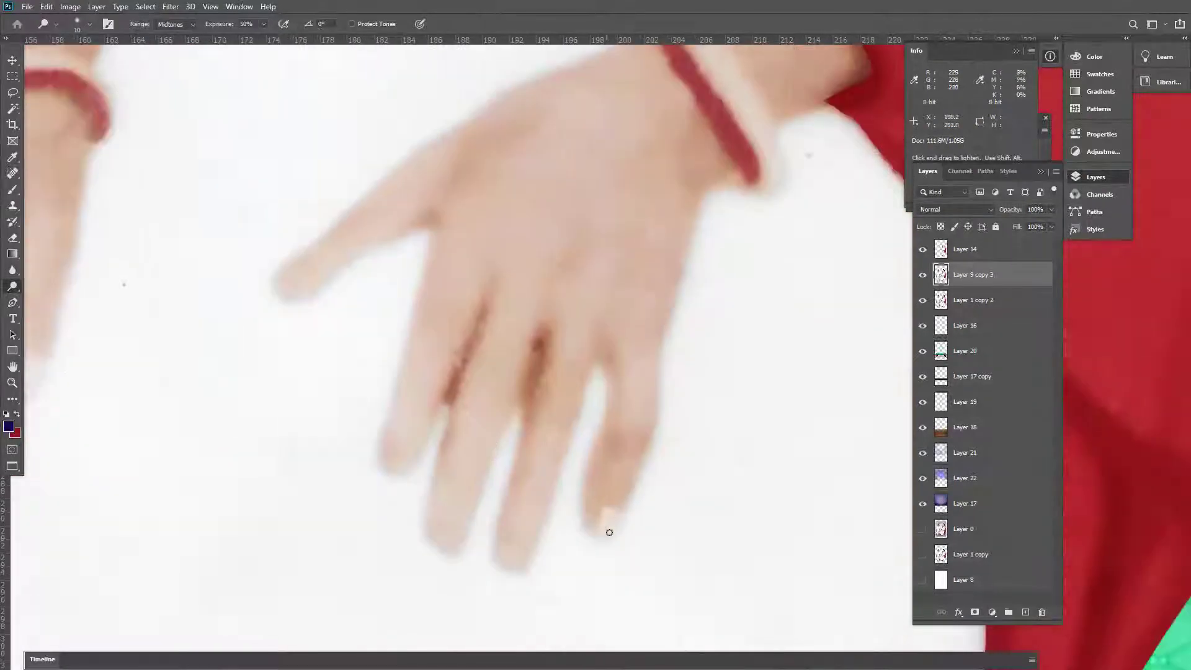
scroll(536, 508, down, 1)
scroll(537, 517, left, 1)
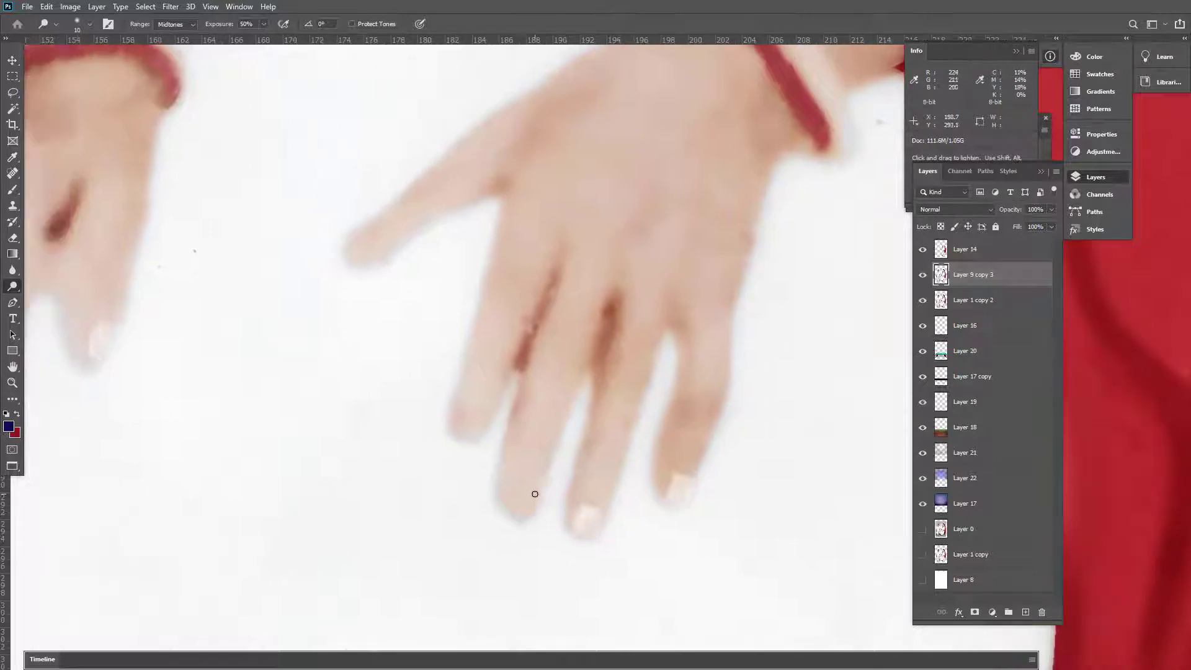
scroll(509, 505, down, 1)
scroll(549, 525, up, 1)
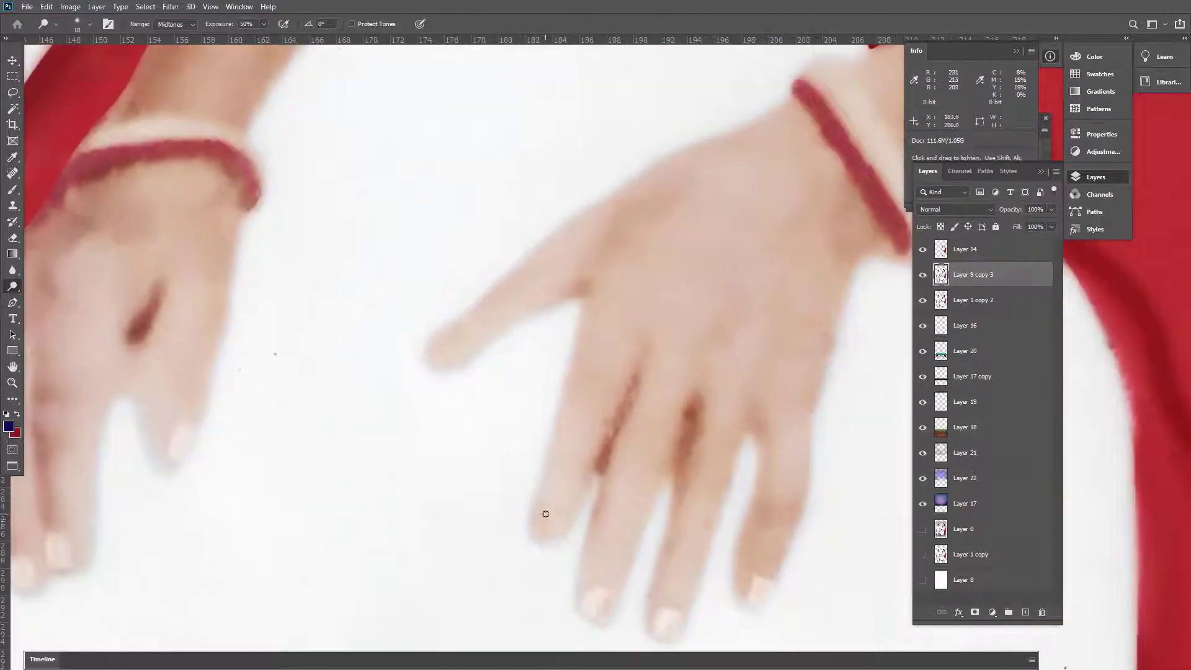
scroll(440, 418, up, 2)
key(z)
scroll(372, 425, down, 3)
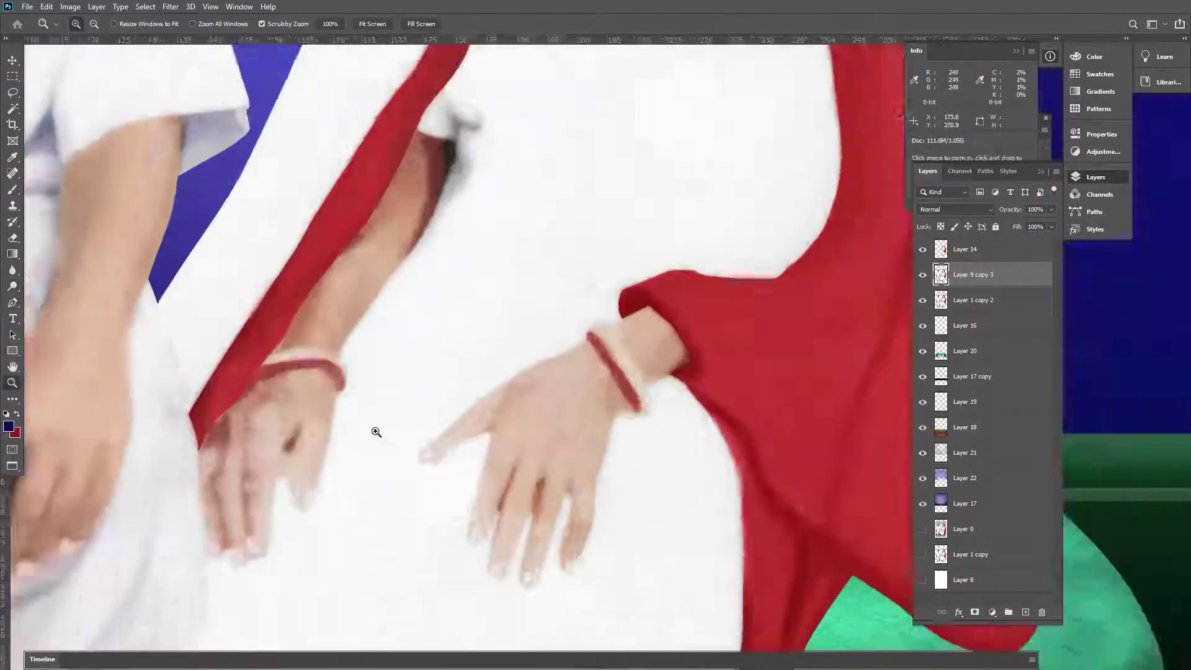
scroll(372, 422, down, 3)
scroll(372, 415, up, 5)
scroll(371, 409, down, 2)
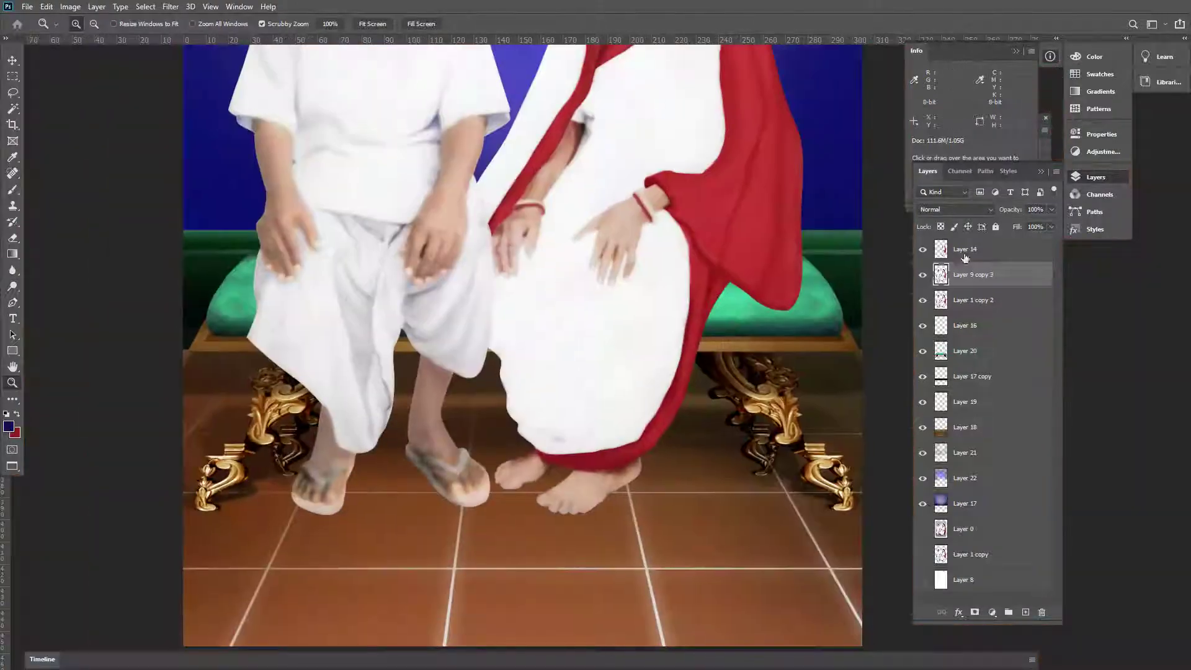
Delete Layer 9 copy 3 and trace the man's sandal strap with the Pen tool
key(Delete)
scroll(298, 472, up, 3)
scroll(297, 471, up, 2)
key(p)
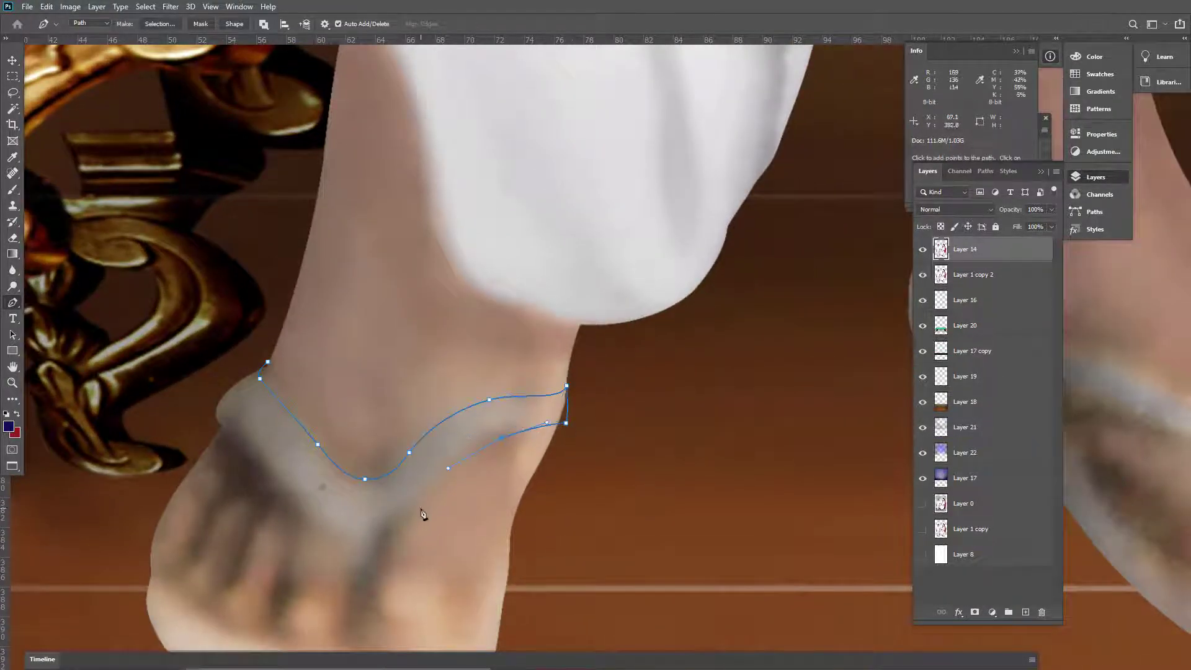
drag(380, 576, 364, 441)
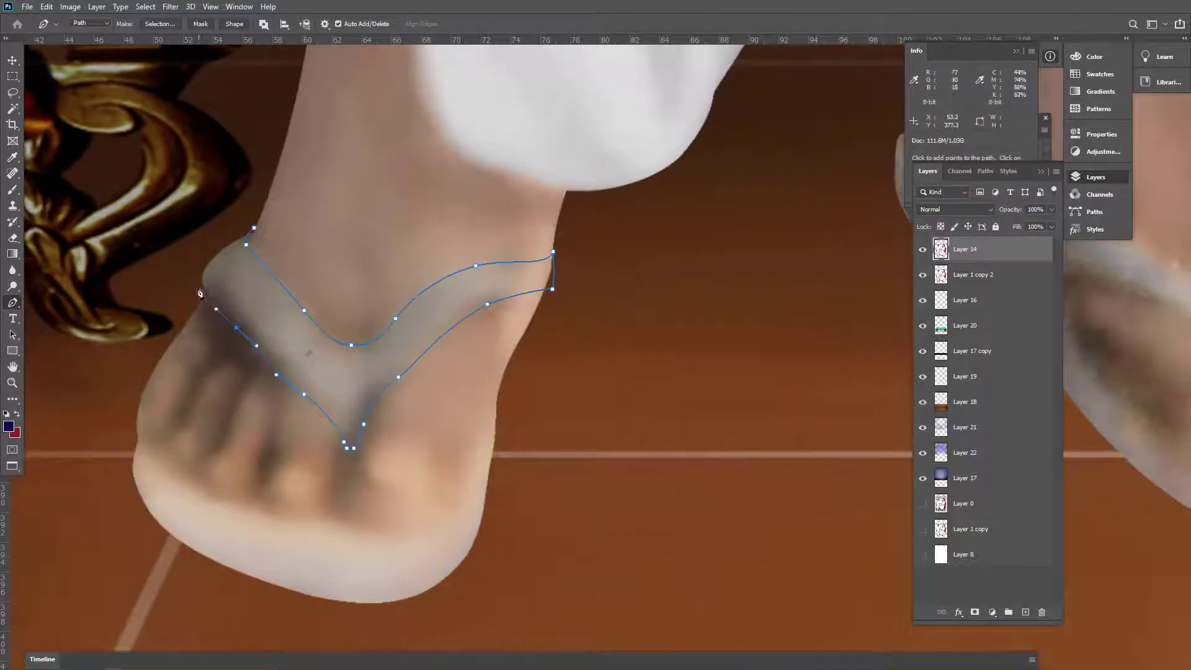
scroll(217, 233, down, 3)
scroll(379, 340, up, 4)
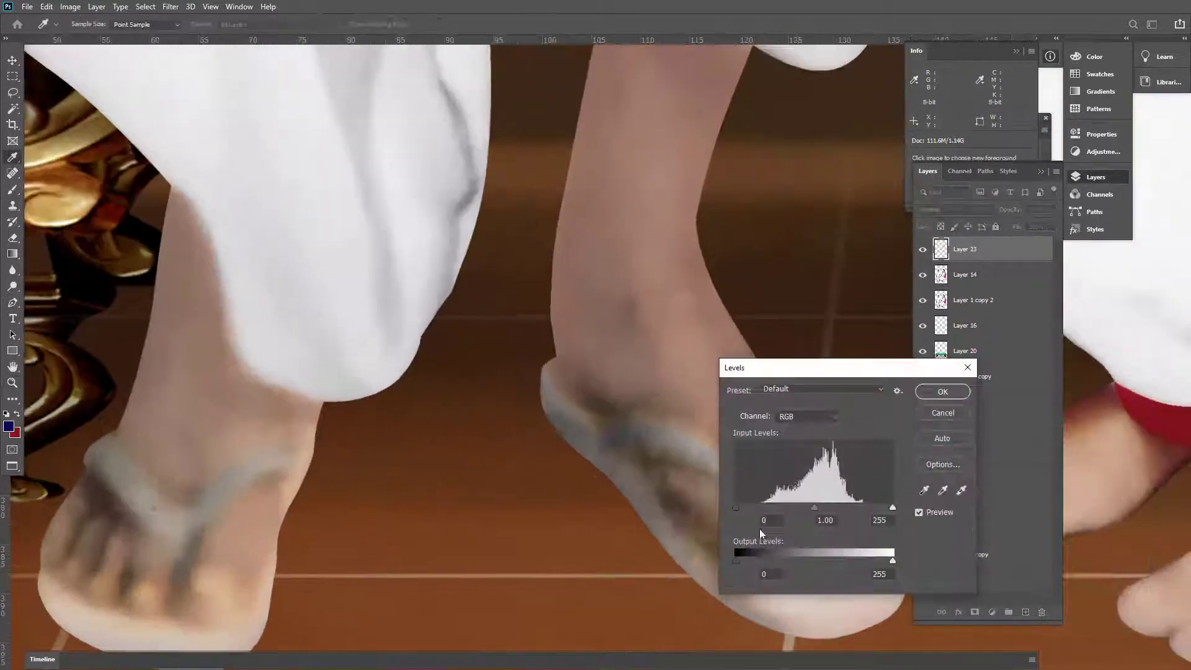
Apply brighter Levels, then Hue/Saturation and Color Balance to tint the straps blue
key(Return)
key(ctrl+u)
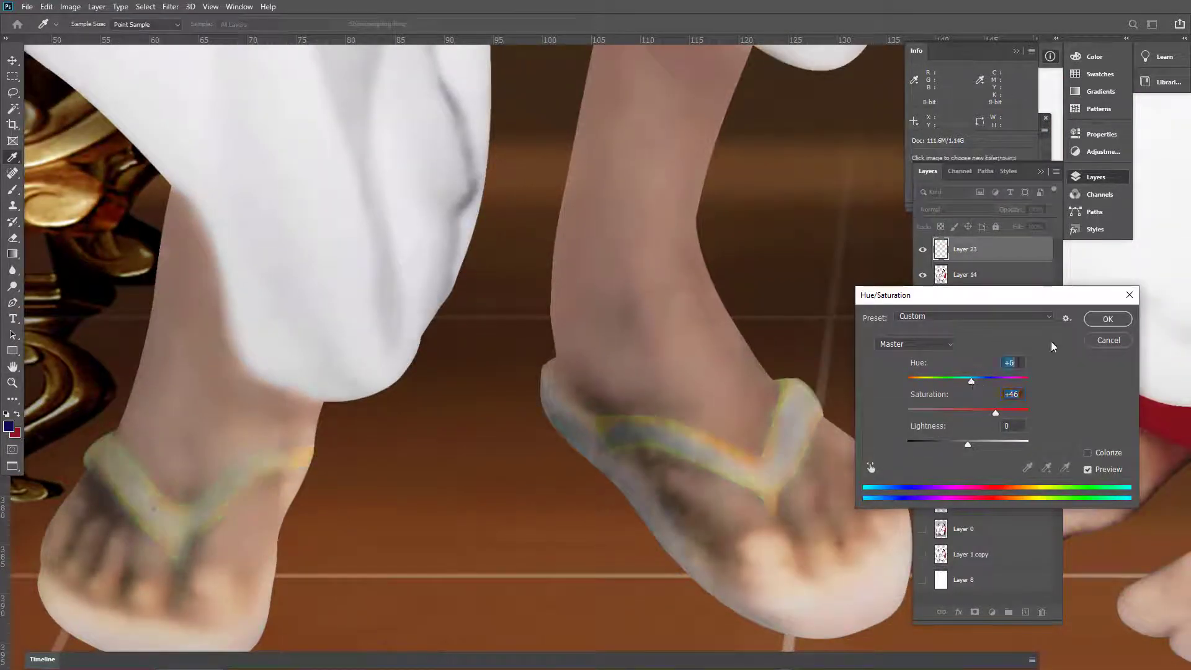
key(Return)
key(ctrl+b)
drag(850, 271, 874, 273)
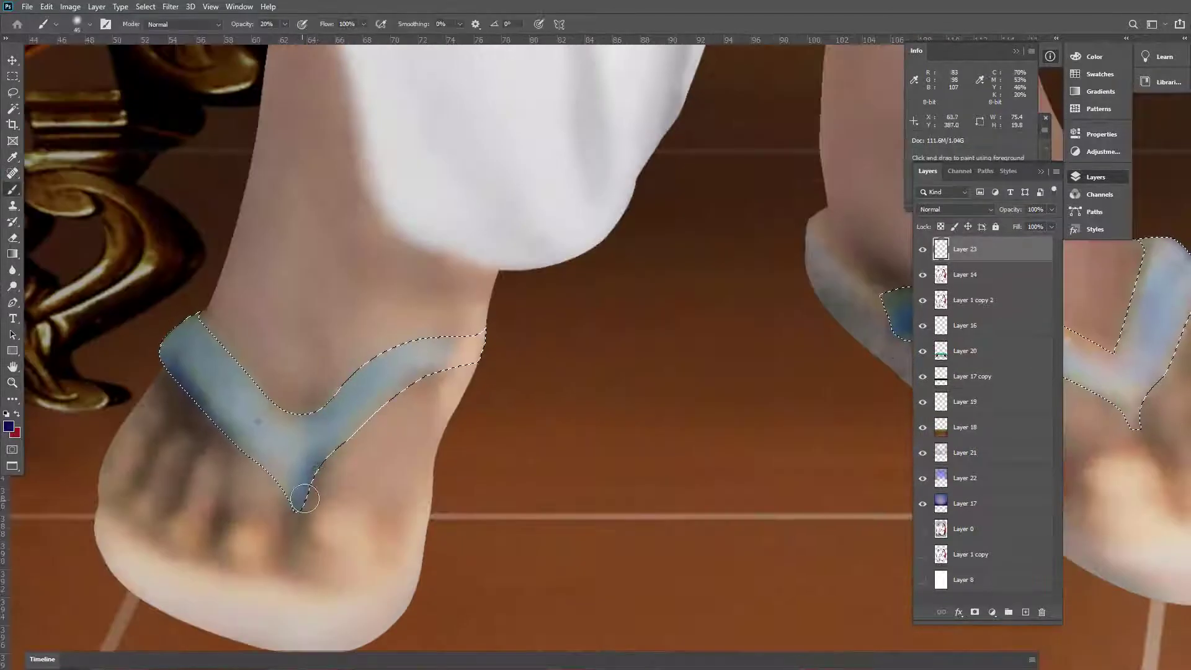
drag(304, 498, 439, 340)
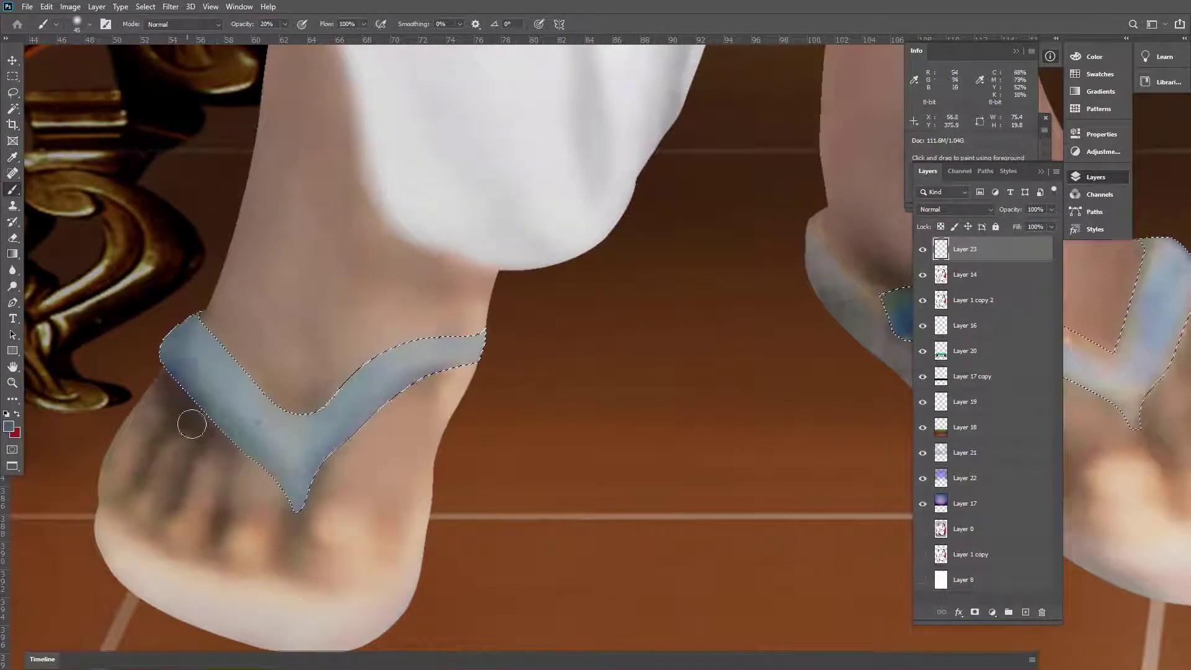
Repaint both straps an even, smooth blue-grey and open a colour adjustment for them
drag(191, 425, 336, 333)
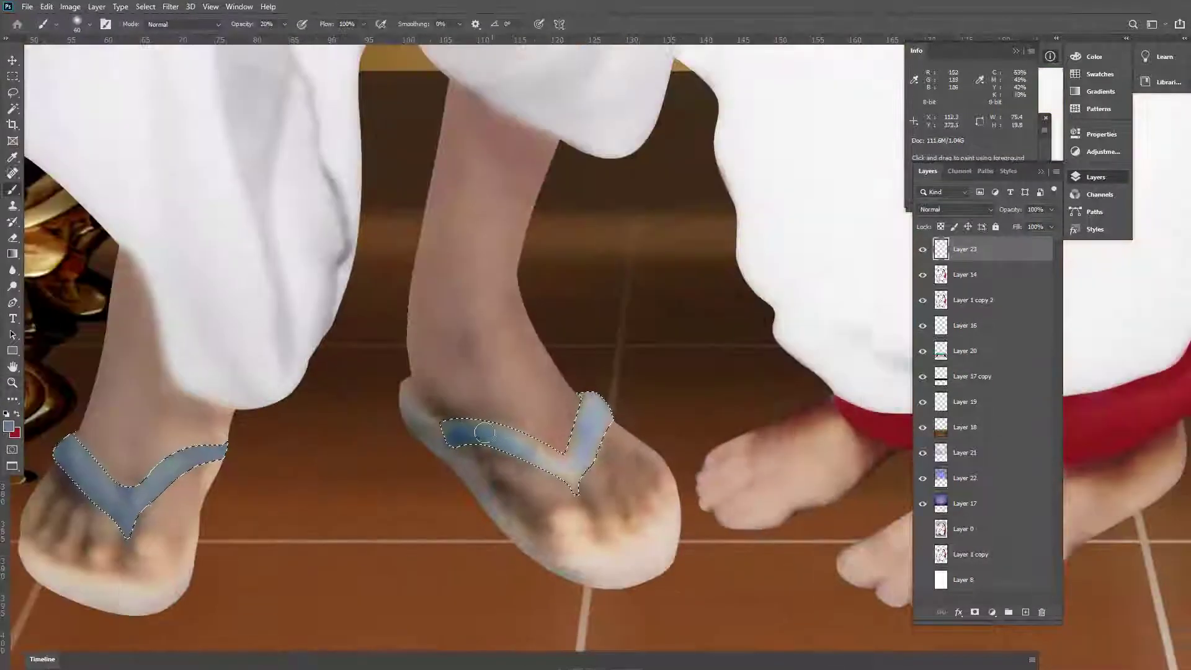
drag(473, 441, 593, 542)
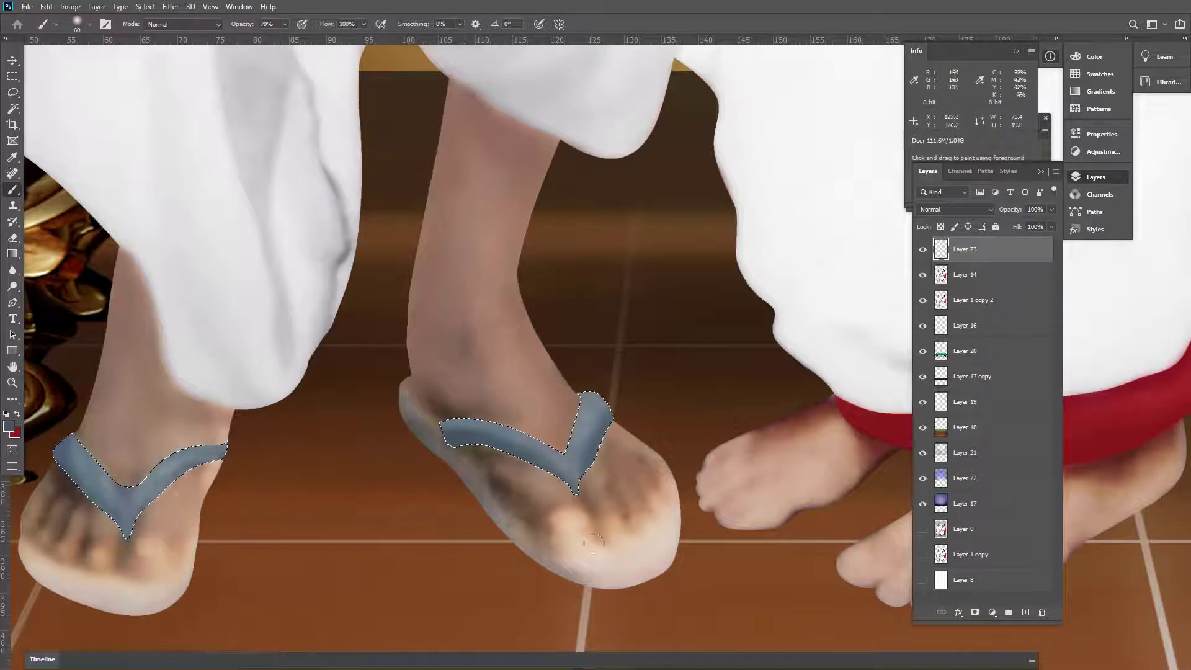
drag(84, 457, 130, 497)
scroll(806, 558, down, 1)
key(i)
key(ctrl+b)
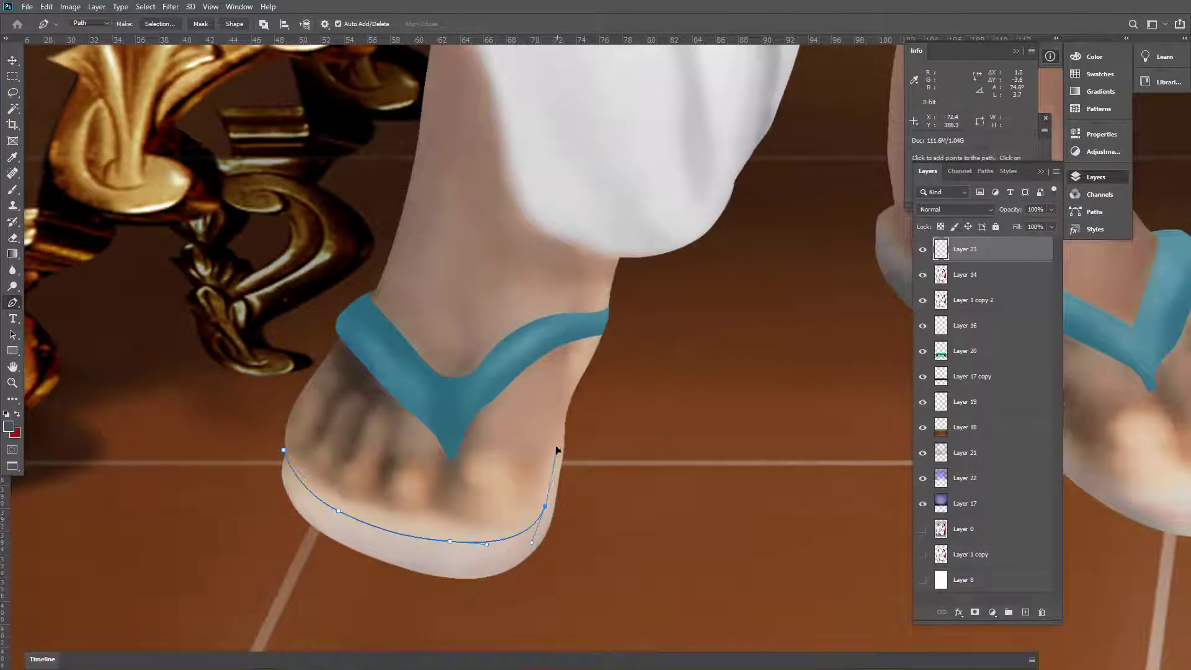
On Layer 24, paint the left and right sandal soles a whiter tone
drag(447, 616, 432, 464)
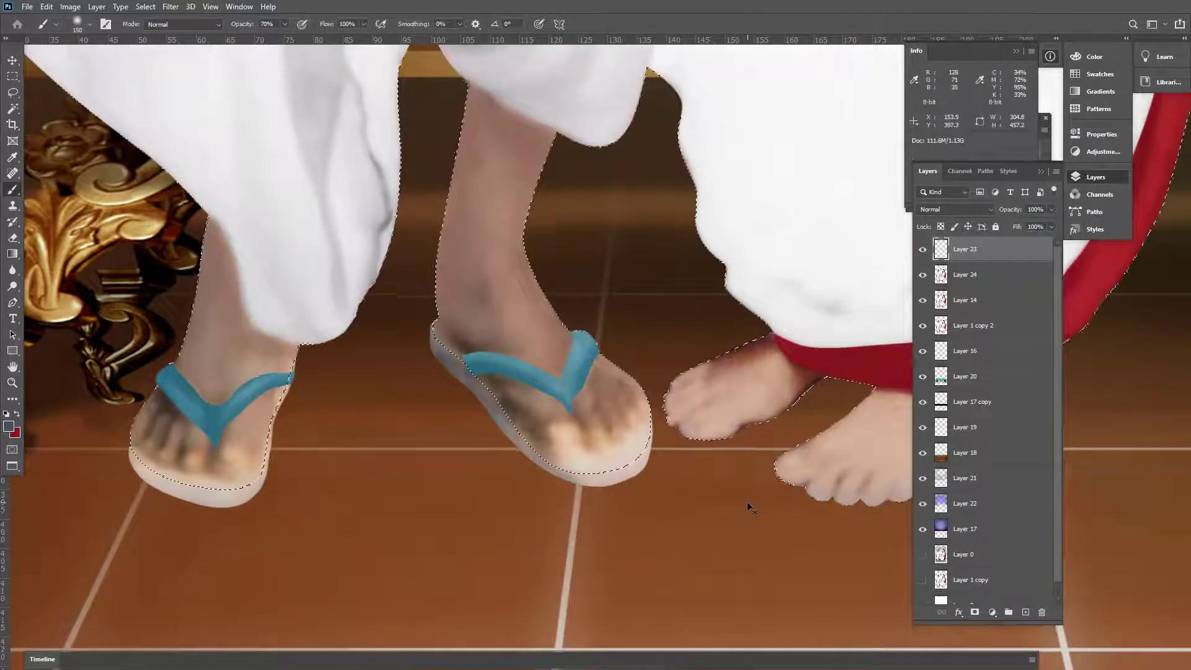
click(965, 274)
scroll(194, 527, up, 3)
drag(124, 447, 293, 476)
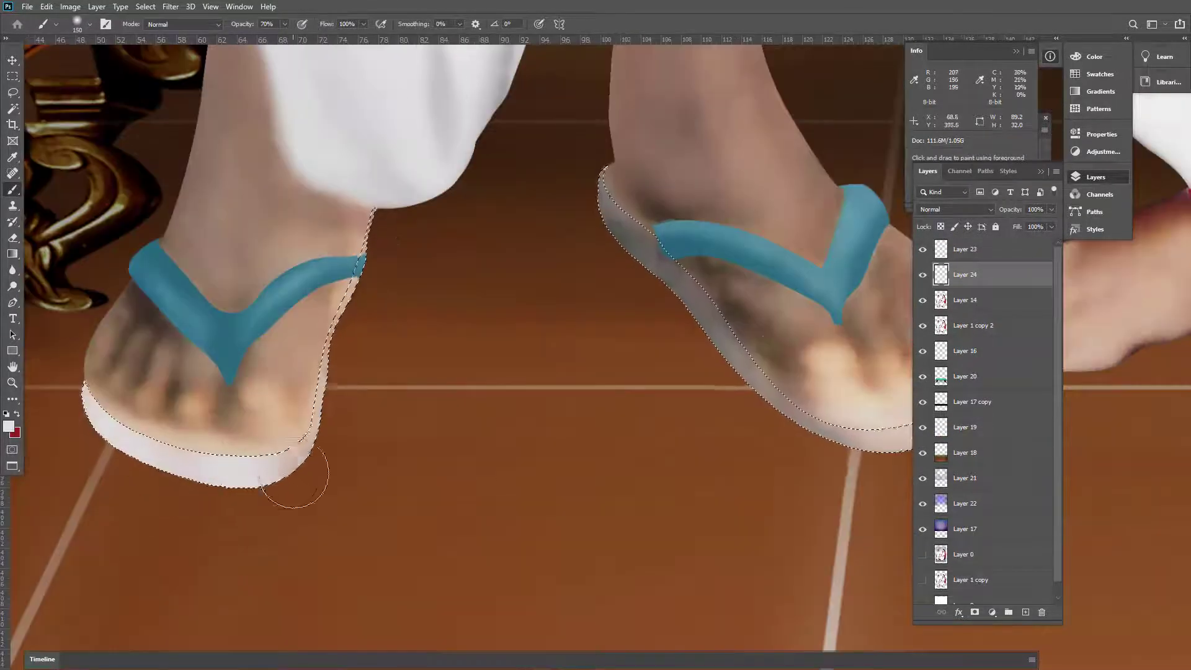
drag(603, 177, 749, 373)
alt+scroll(521, 178, down, 2)
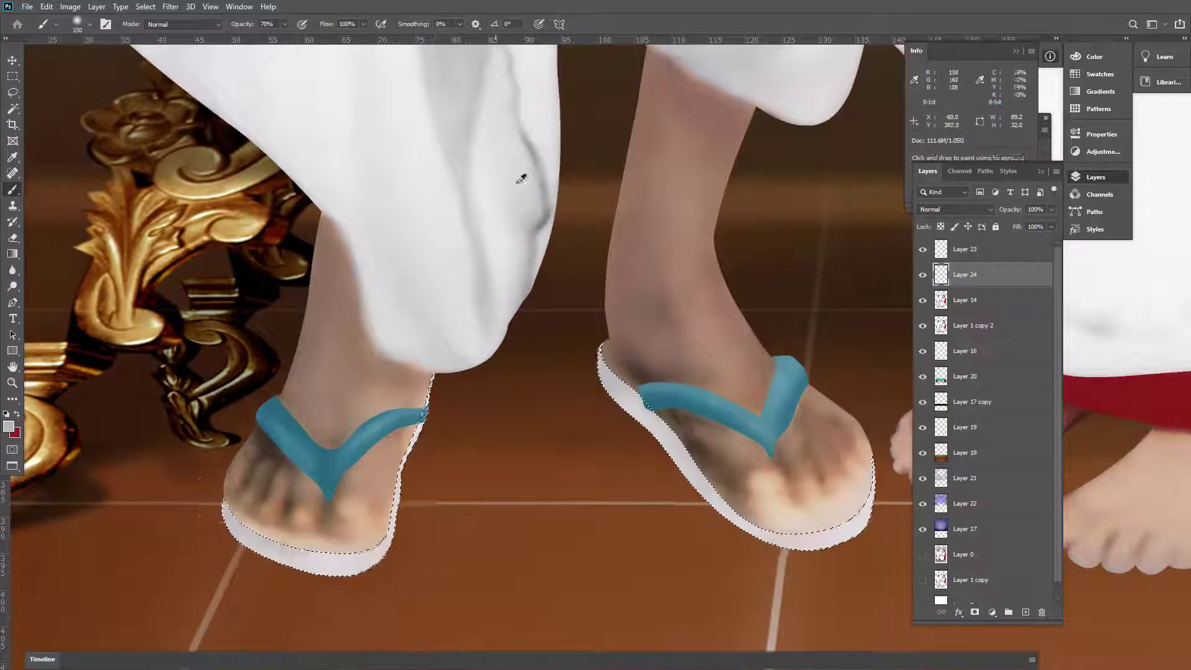
drag(633, 404, 440, 379)
Zoom in on the man's feet and select Layer 14 for toenail retouching
key(ctrl+0)
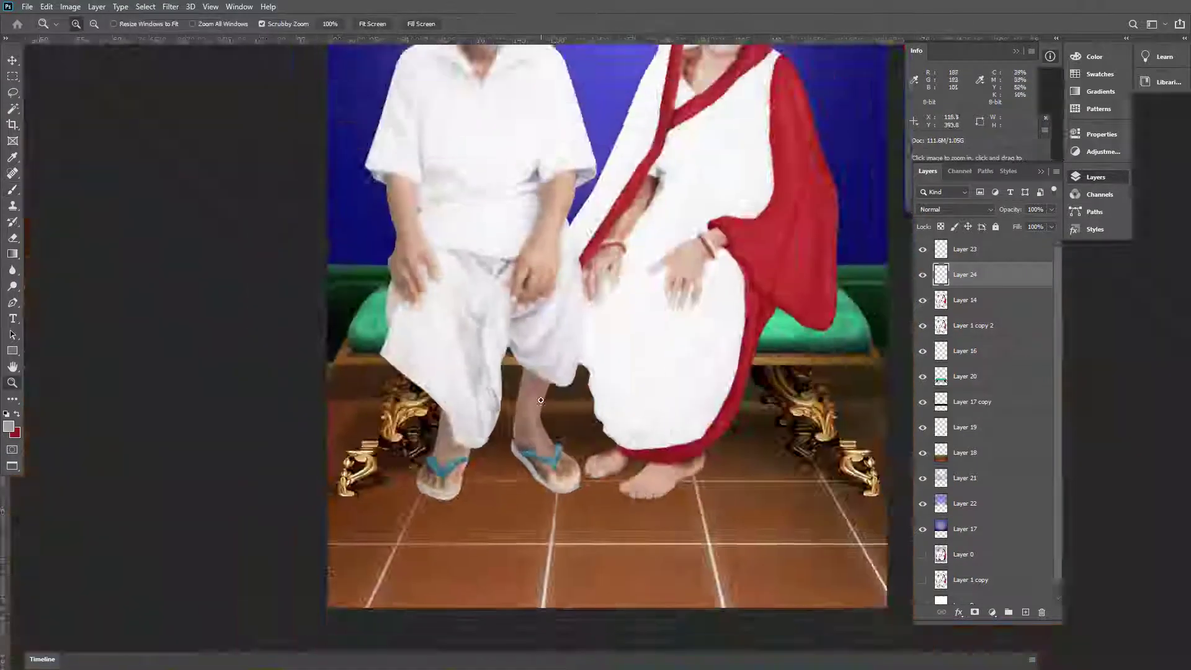
alt+scroll(473, 394, up, 5)
key(alt+bracketright)
key(e)
alt+scroll(473, 393, up, 2)
key(z)
alt+scroll(459, 447, down, 5)
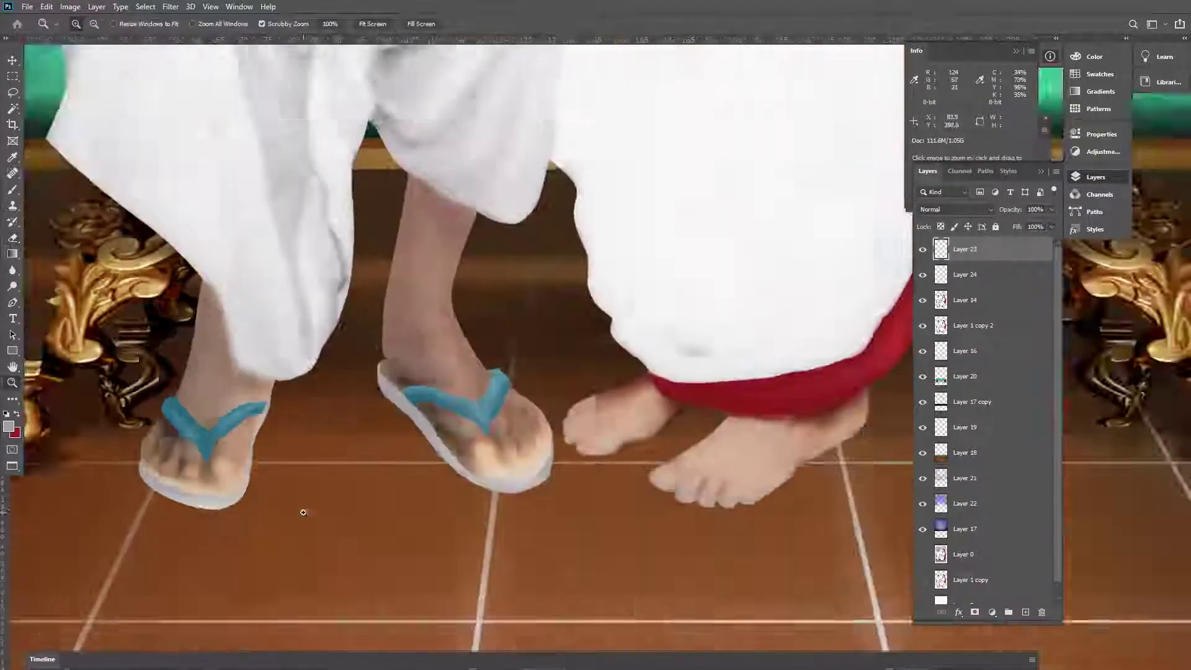
alt+scroll(310, 495, up, 5)
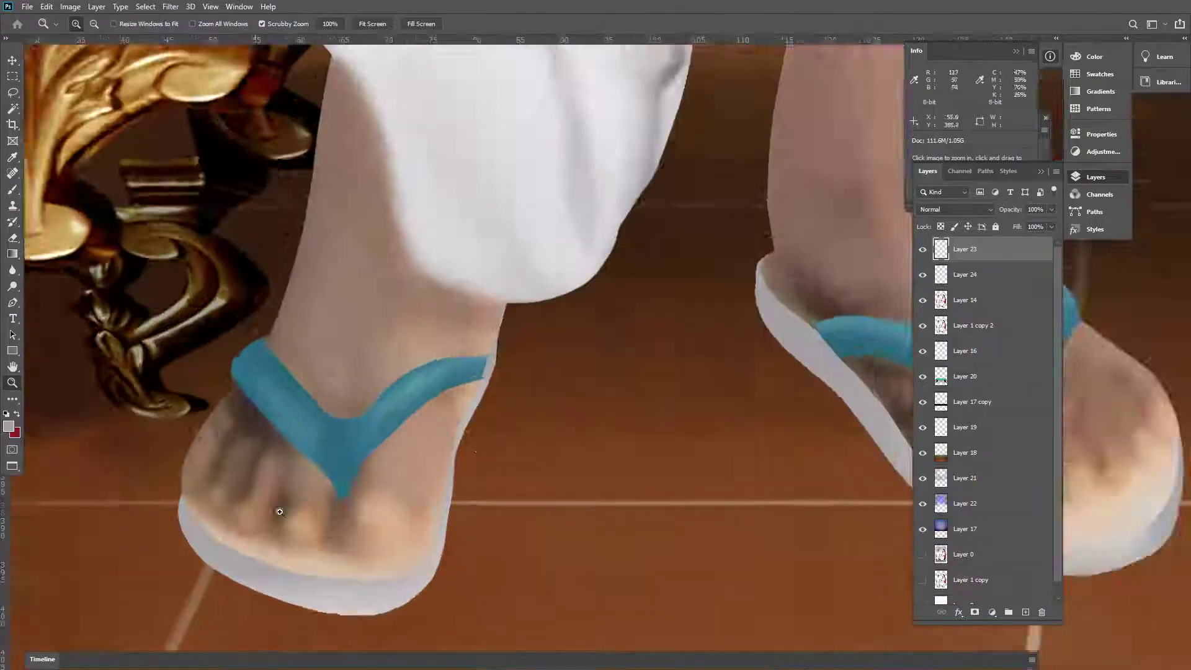
key(b)
click(13, 286)
Dodge the big toenail on the right foot and the smaller toenails brighter
key(alt+bracketleft)
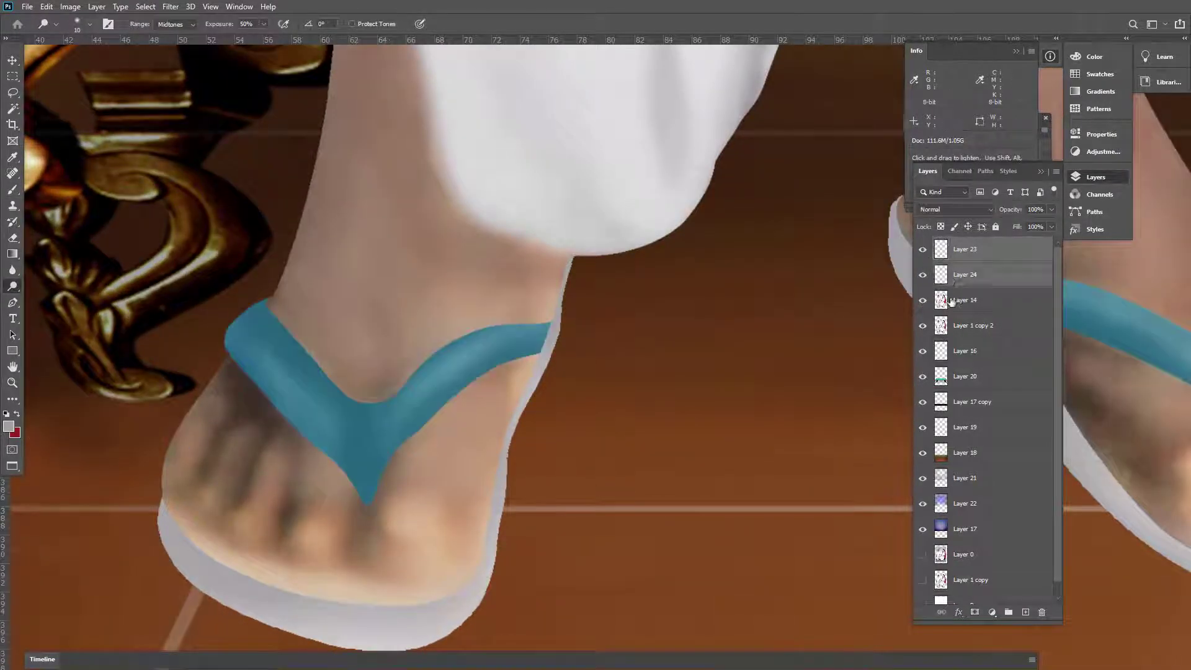
key(alt+bracketleft)
scroll(387, 503, left, 3)
scroll(514, 505, left, 3)
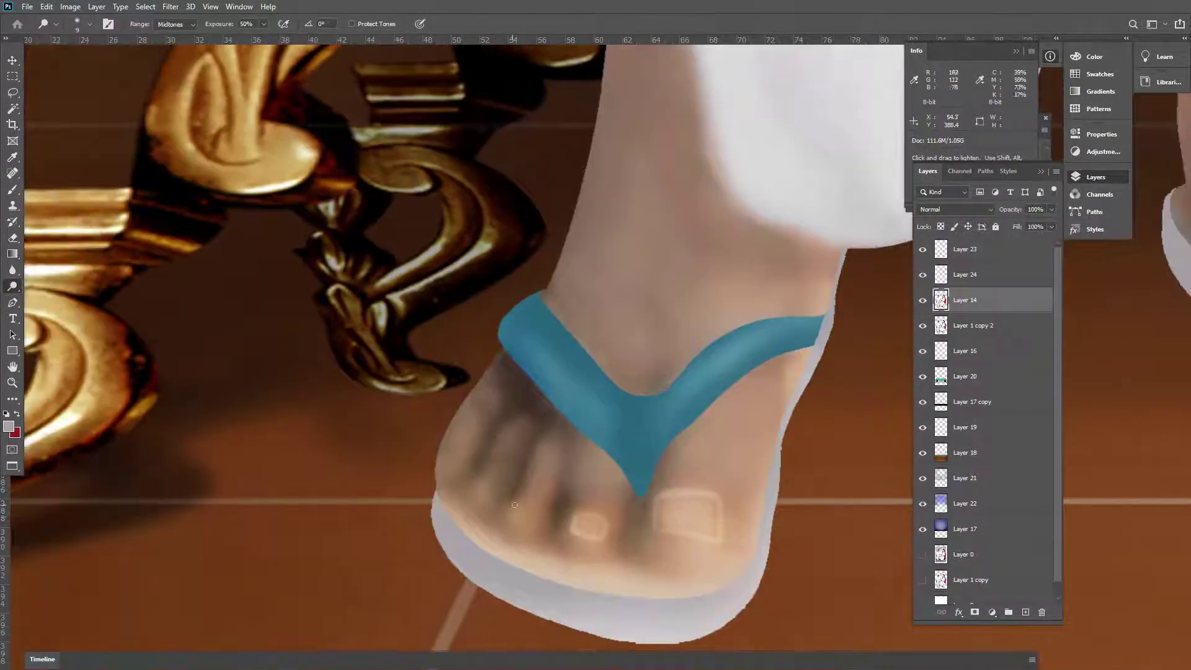
alt+scroll(449, 458, down, 5)
alt+scroll(674, 550, up, 4)
key(b)
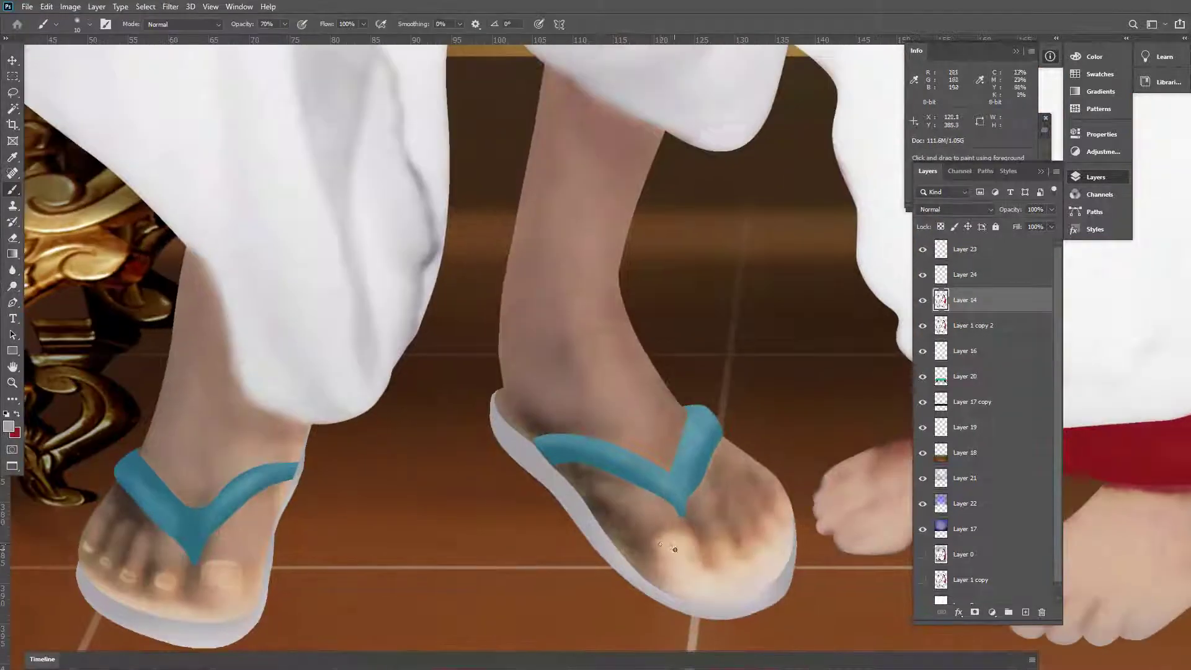
key(o)
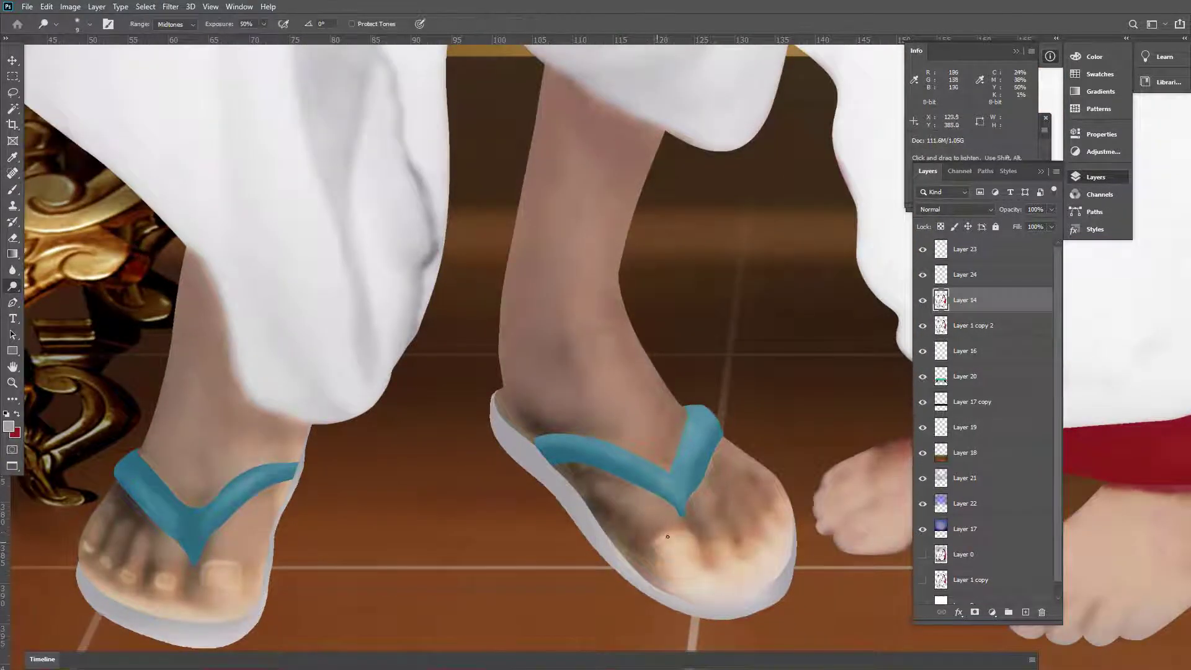
alt+scroll(572, 573, up, 4)
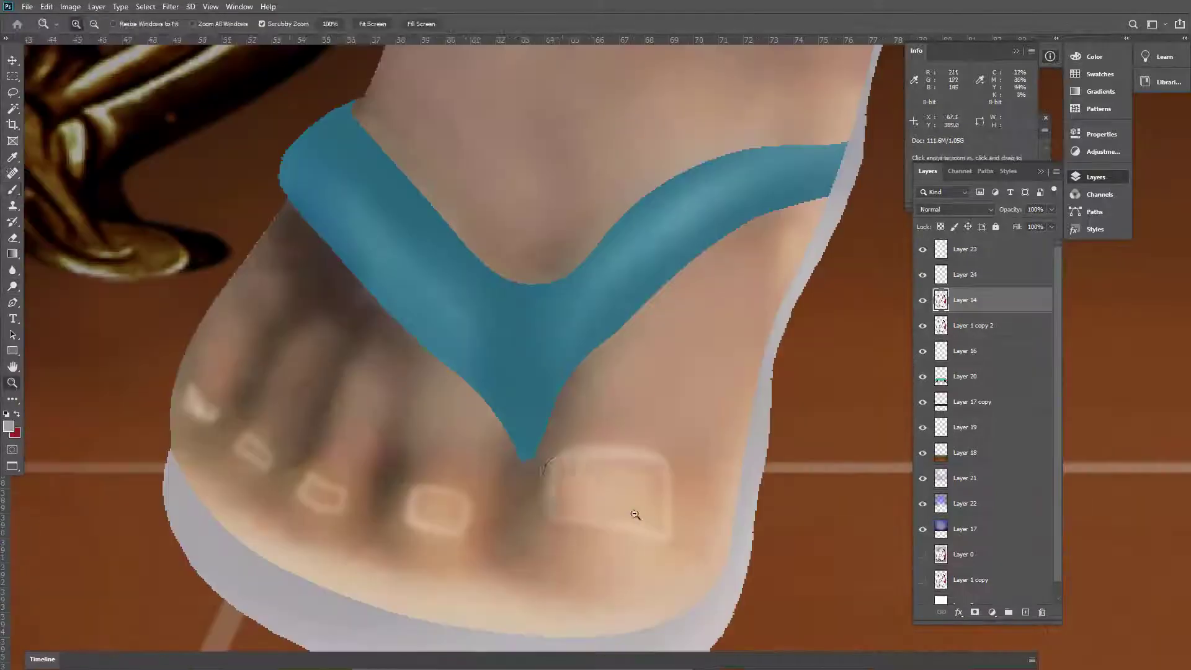
key(bracketright)
key(bracketright)
key(bracketright)
mouse_move(564, 500)
mouse_down()
mouse_move(651, 514)
mouse_move(558, 500)
mouse_move(621, 490)
mouse_up()
key(bracketleft)
key(bracketleft)
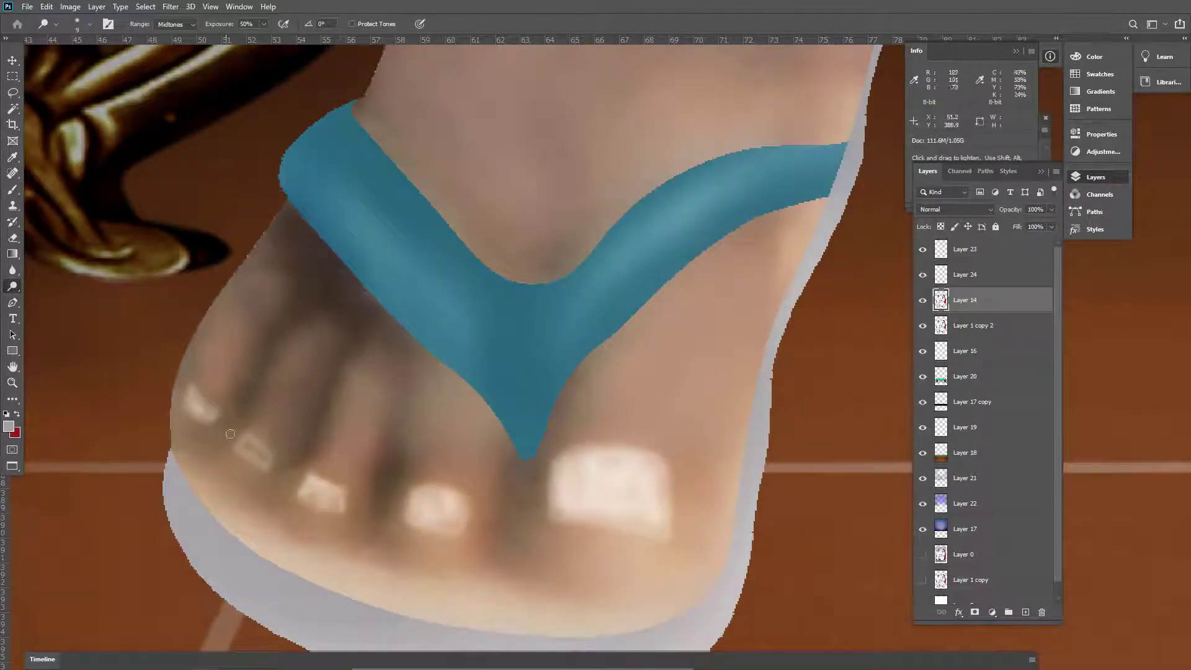
drag(230, 433, 198, 403)
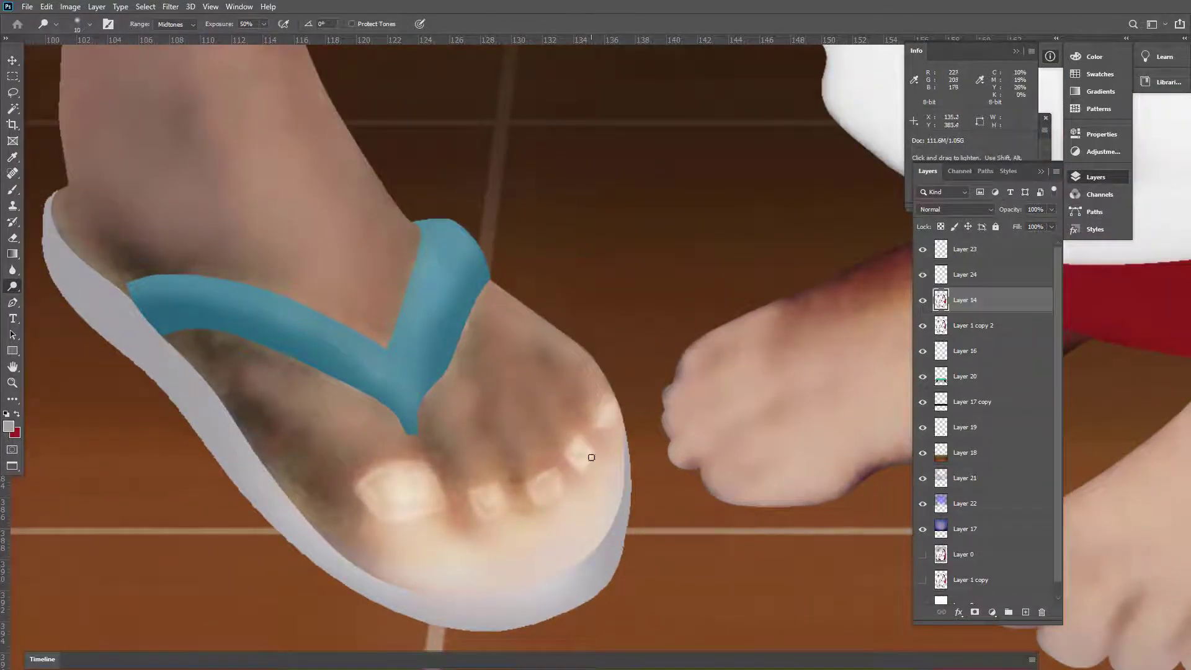
Sample the woman's foot skin and paint over her foot at 40% opacity to even the tone
key(ctrl+0)
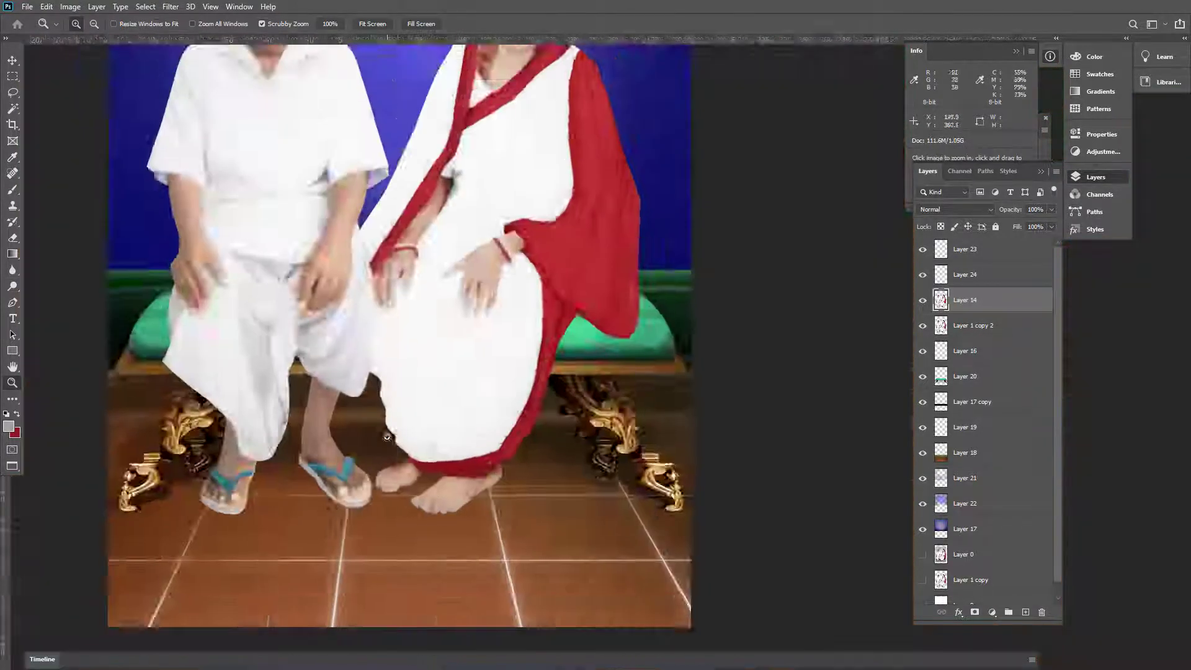
alt+scroll(425, 486, up, 4)
alt+scroll(426, 487, up, 2)
key(b)
alt+click(370, 542)
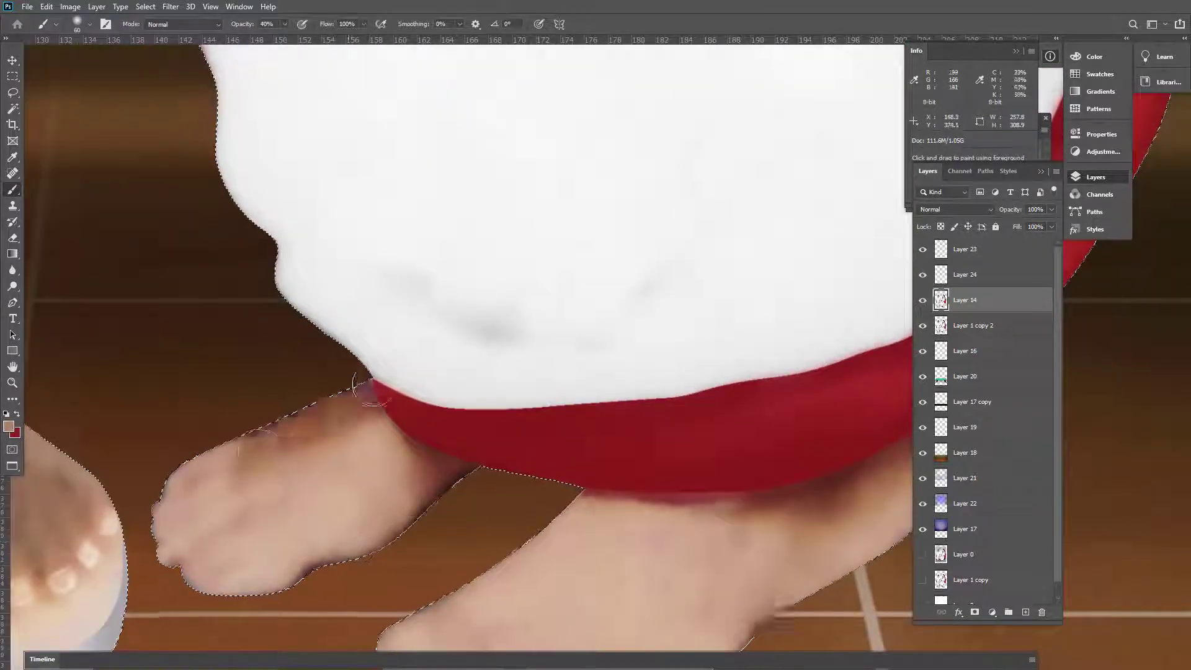
key(4)
drag(417, 543, 234, 452)
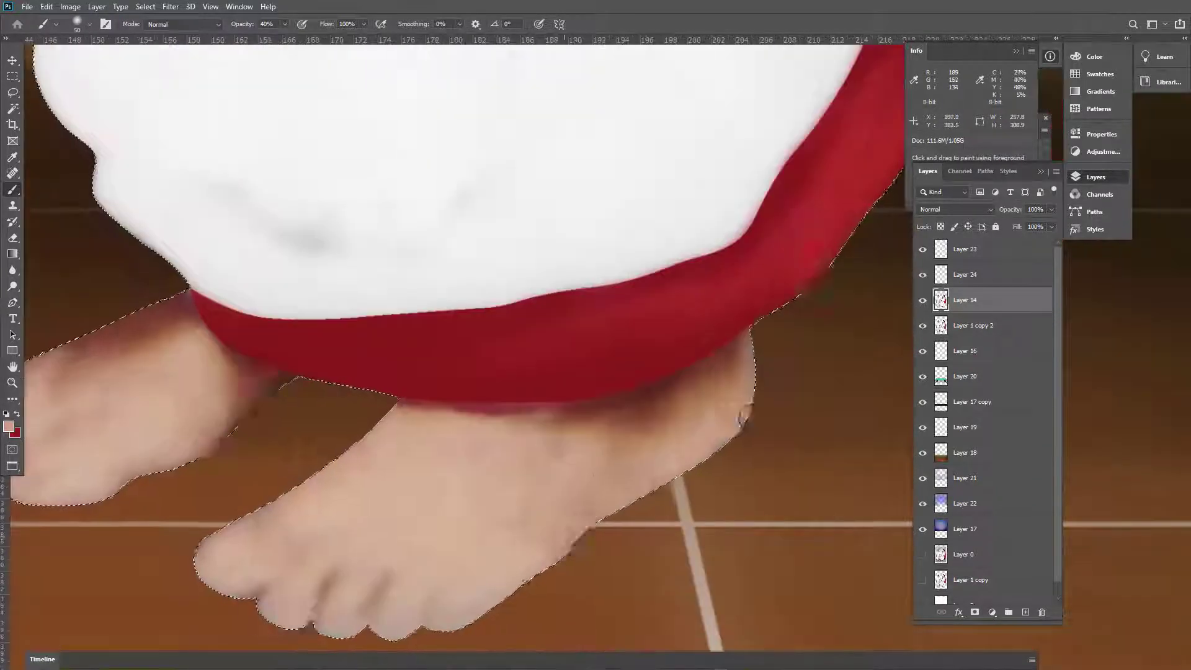
Burn the gaps between the woman's toes with a smaller brush, then deselect the feet
alt+scroll(412, 546, up, 1)
key(o)
mouse_move(551, 560)
mouse_down()
mouse_move(465, 572)
mouse_move(413, 506)
mouse_move(378, 527)
mouse_up()
key(bracketleft)
scroll(500, 439, up, 3)
scroll(317, 482, left, 5)
key(ctrl+d)
key(ctrl+0)
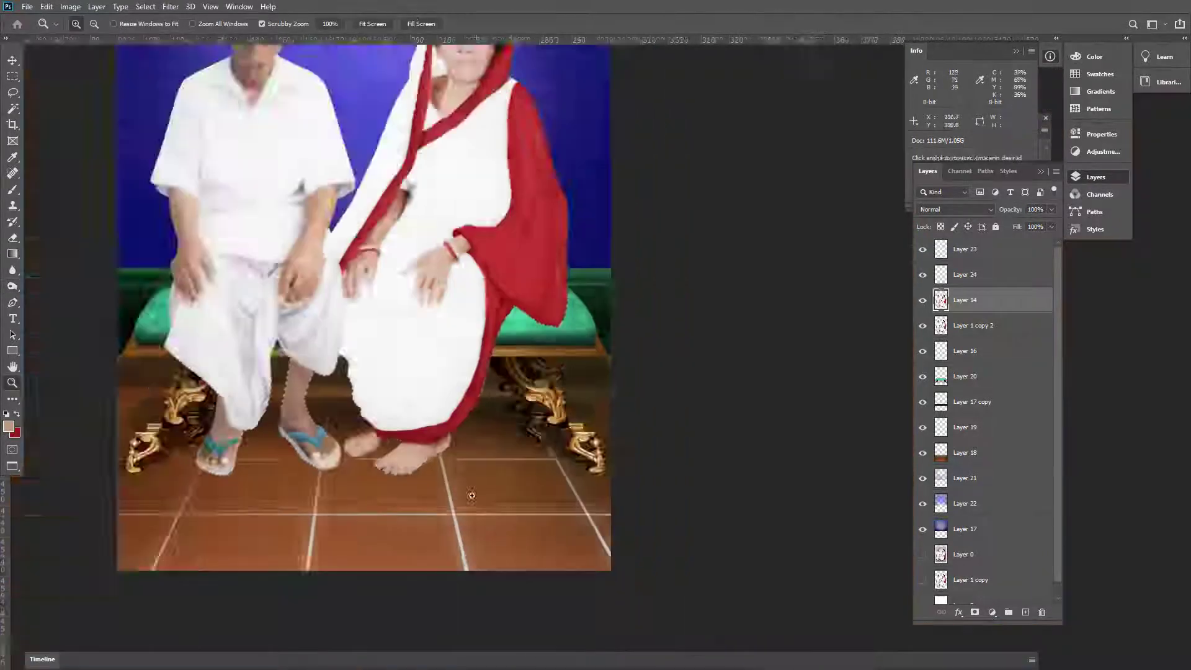
scroll(412, 529, up, 5)
Dodge the woman's big toenail to brighten it
key(shift+o)
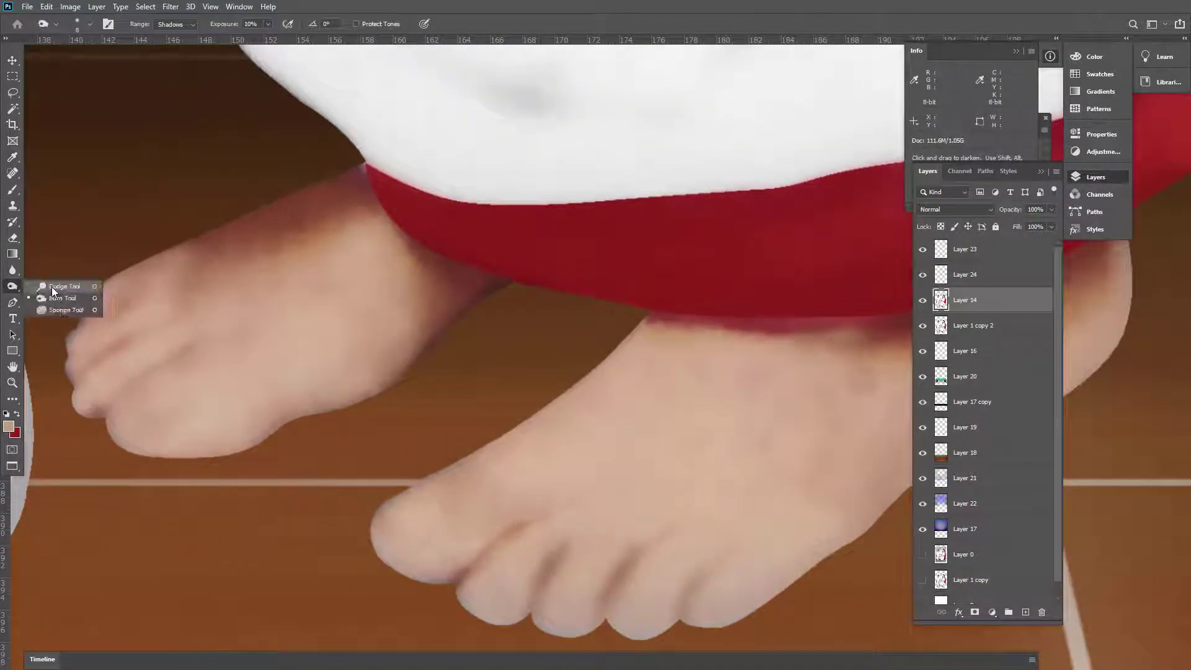
key(shift+o)
scroll(418, 497, down, 2)
scroll(417, 496, right, 1)
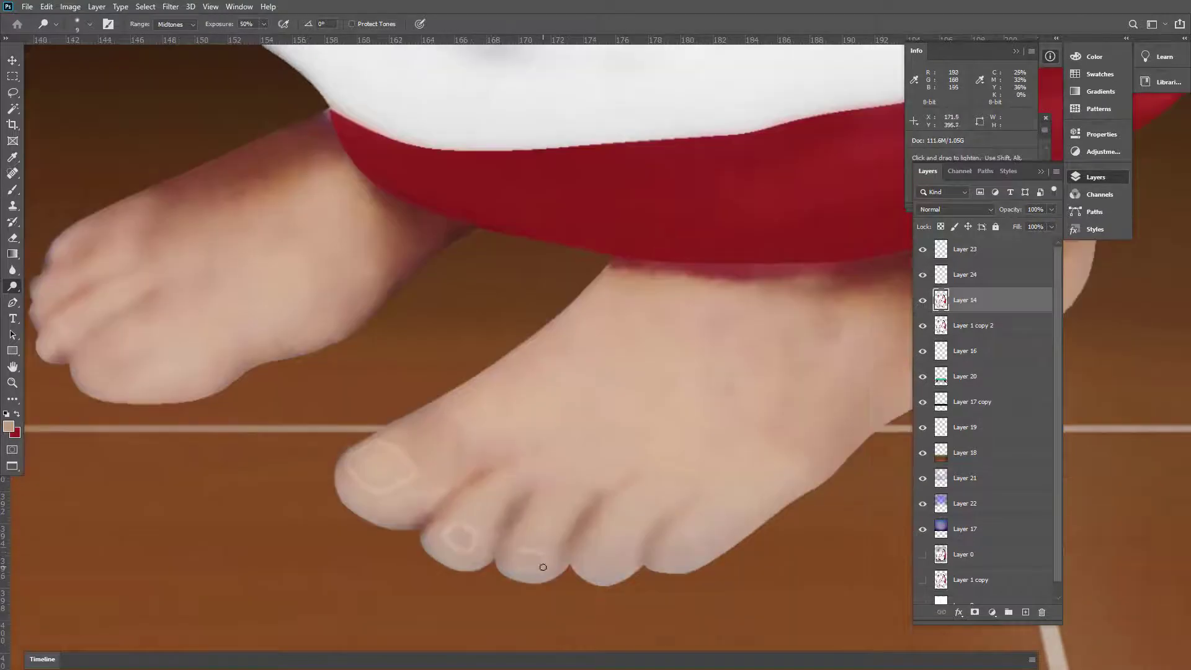
scroll(542, 567, right, 2)
scroll(549, 558, down, 1)
scroll(618, 523, up, 3)
scroll(393, 484, down, 1)
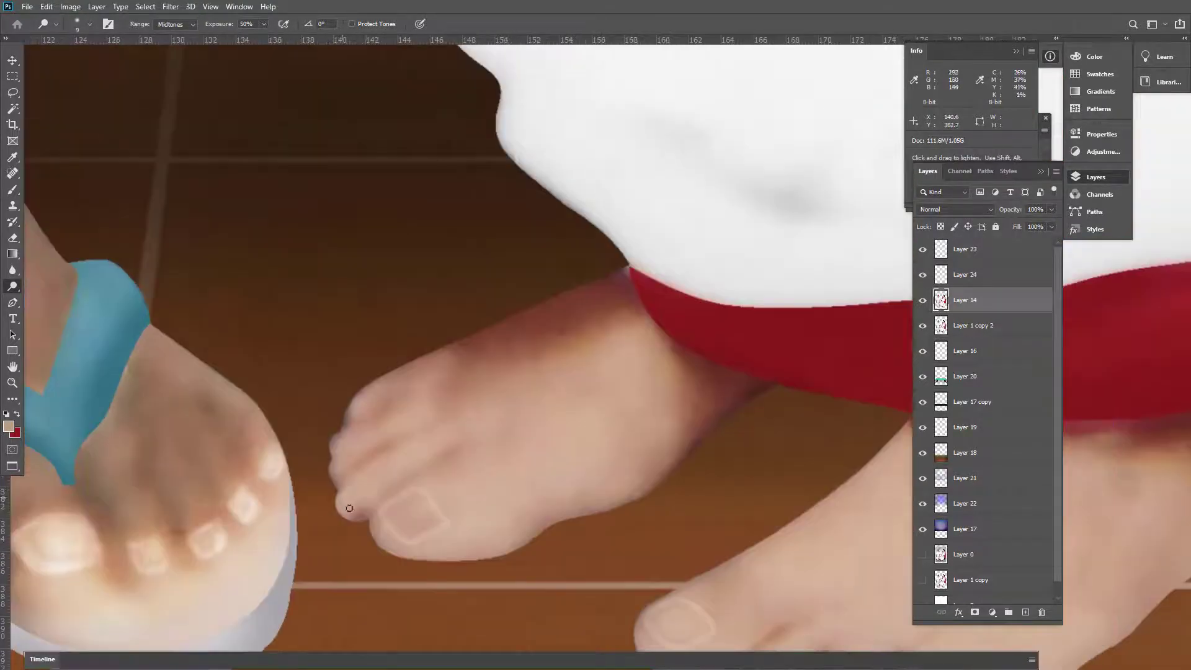
scroll(346, 505, down, 1)
scroll(356, 489, down, 1)
scroll(380, 441, up, 2)
mouse_move(459, 515)
mouse_down()
mouse_move(468, 558)
mouse_move(452, 505)
mouse_move(477, 492)
mouse_up()
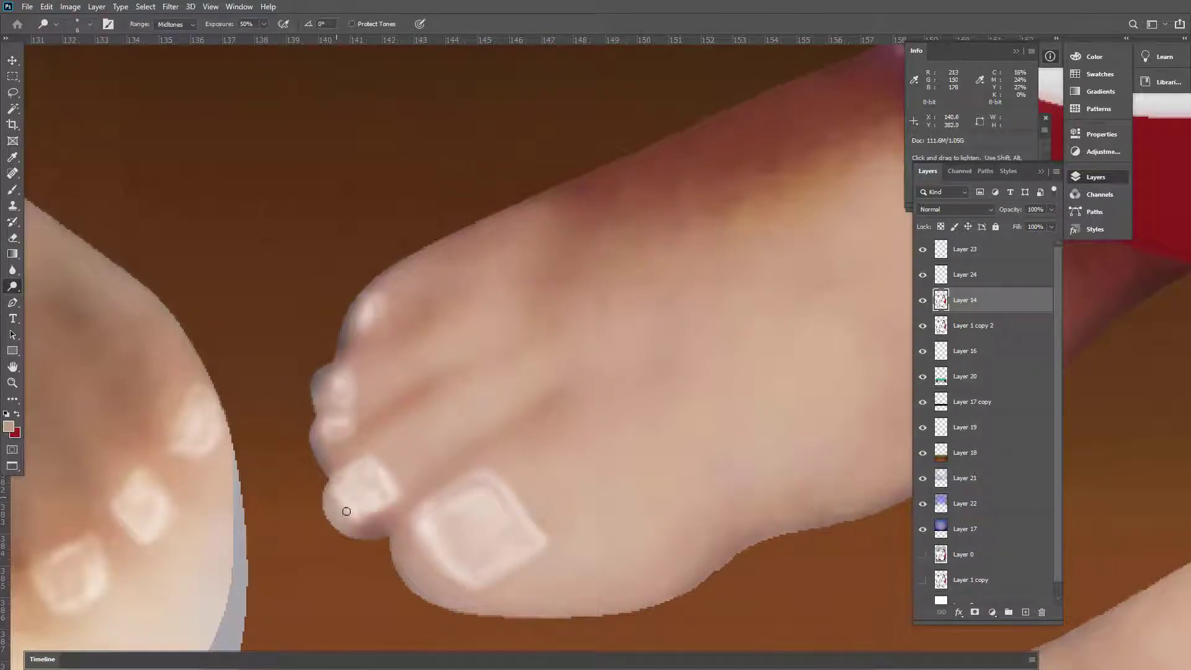
Continue lightening the woman's toenails with the Dodge tool until they match the man's
scroll(346, 511, down, 5)
scroll(380, 475, up, 4)
key(b)
scroll(337, 527, down, 3)
scroll(405, 448, up, 3)
key(o)
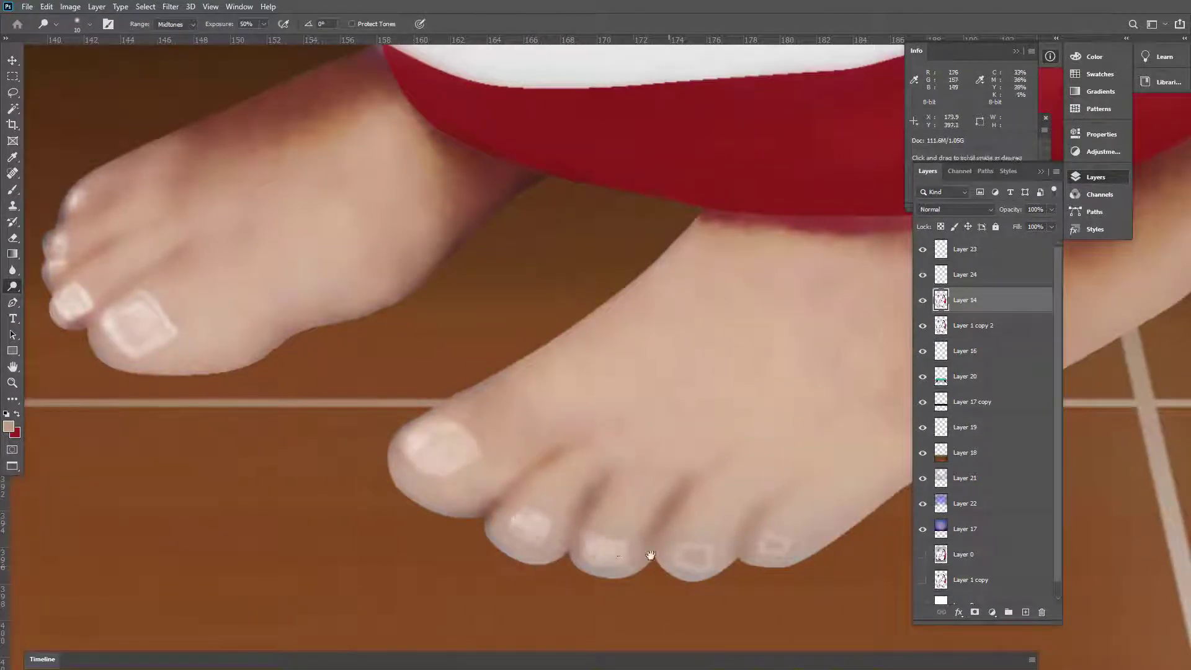
key(z)
scroll(650, 554, down, 1)
scroll(559, 496, down, 5)
scroll(444, 488, up, 3)
Burn the shadows between the man's toes beneath his teal sandal straps
scroll(443, 488, up, 2)
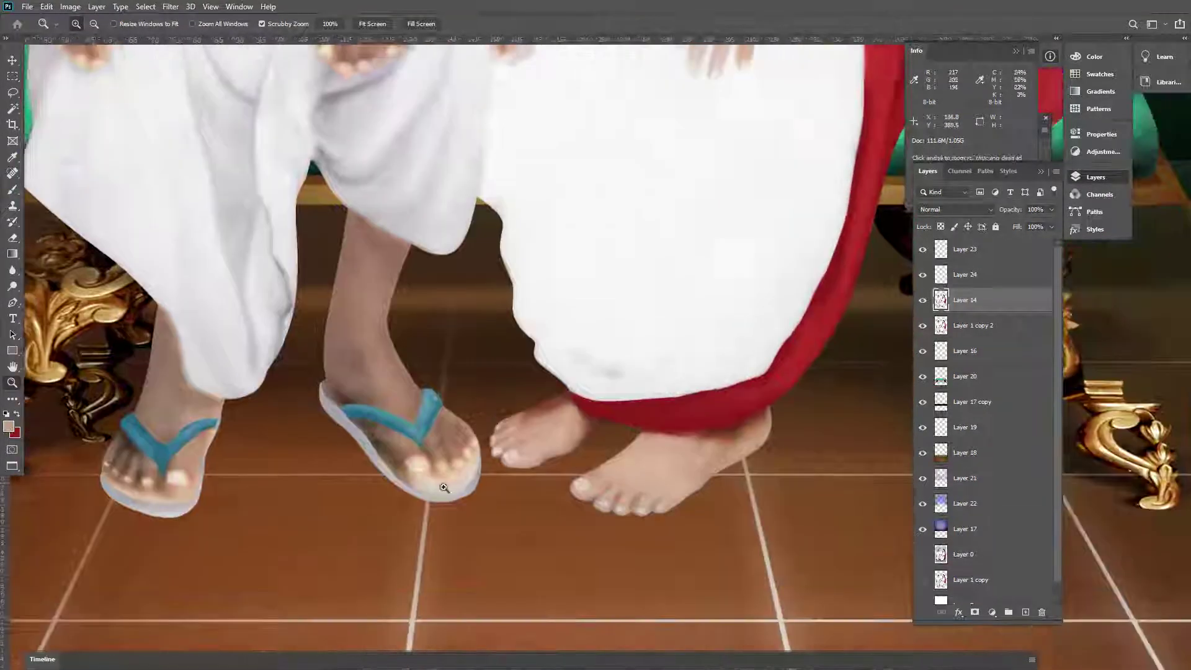
scroll(443, 487, up, 3)
key(o)
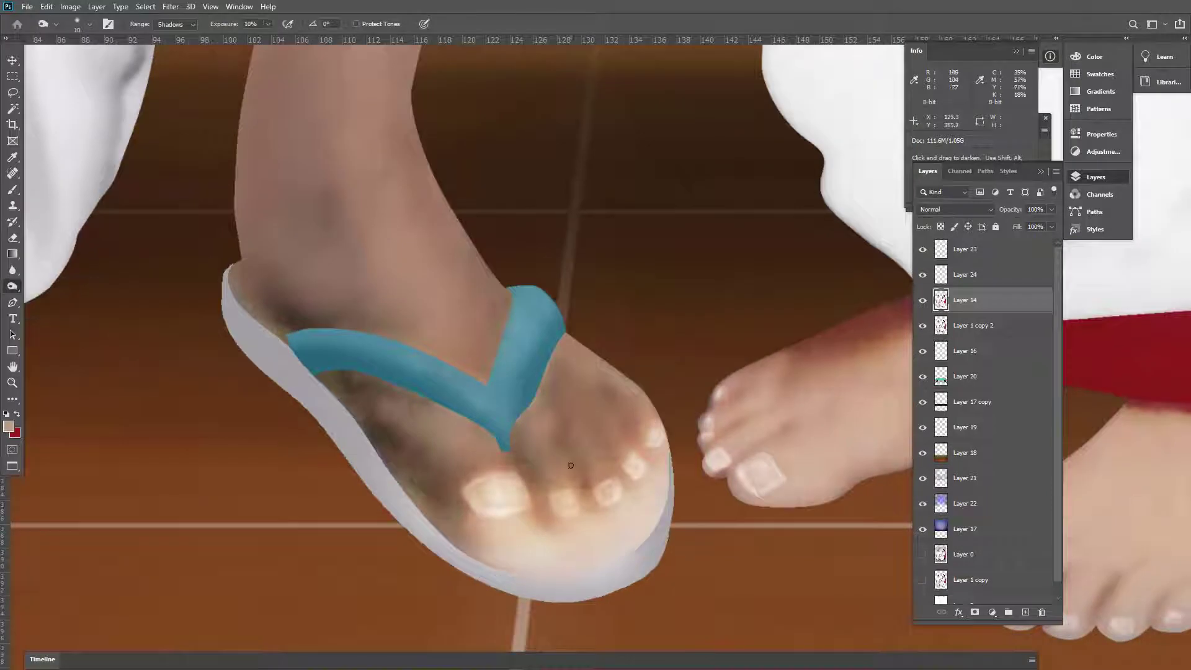
scroll(619, 511, down, 2)
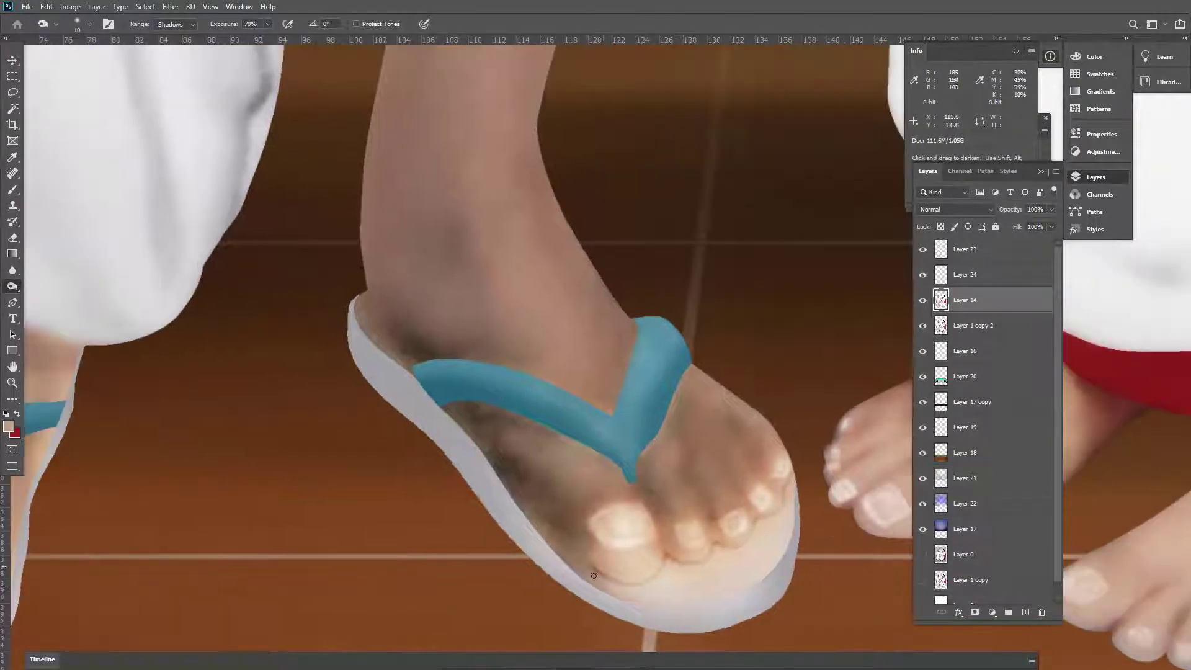
scroll(611, 566, down, 3)
scroll(398, 585, up, 5)
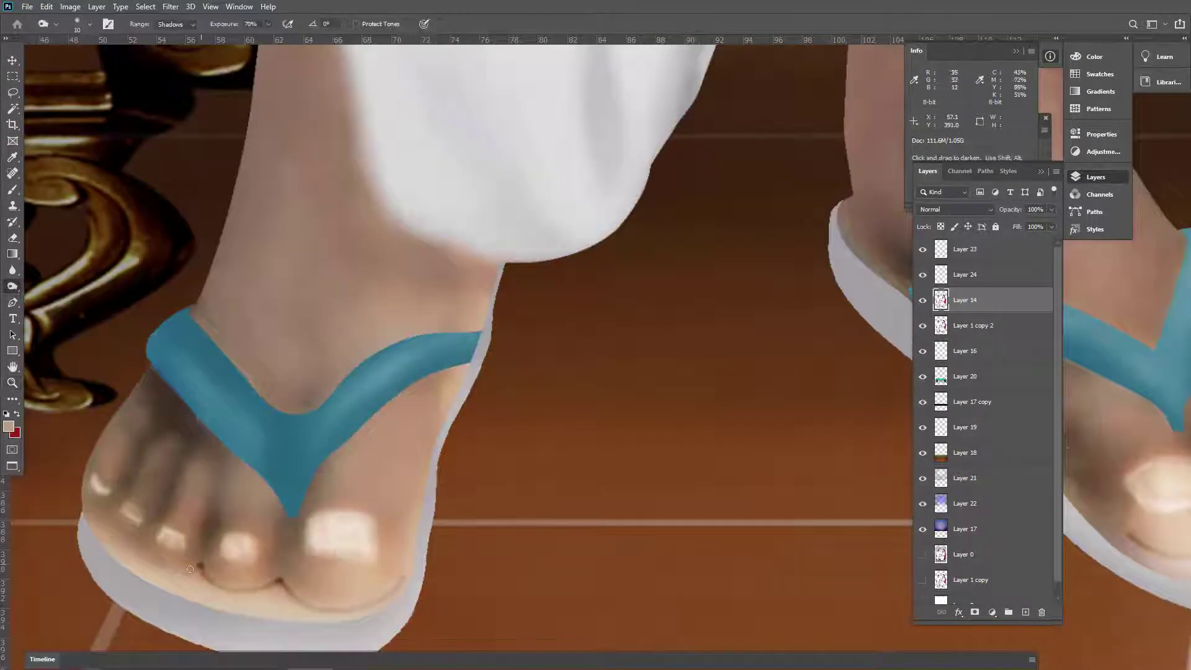
scroll(103, 519, down, 3)
scroll(397, 434, down, 1)
Move Layer 0, the original faded photo, to the top of the layer stack
scroll(397, 434, down, 3)
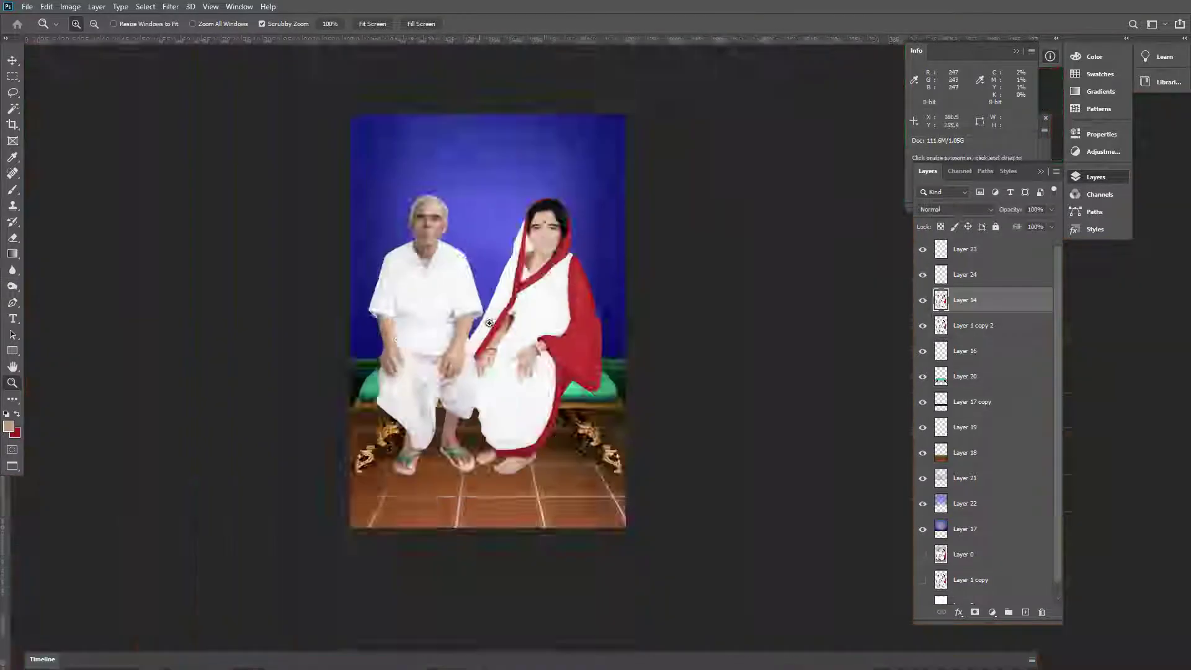
key(z)
click(530, 360)
drag(963, 554, 963, 245)
Show Layer 0 to compare with the colorized version, then hide it again
click(923, 248)
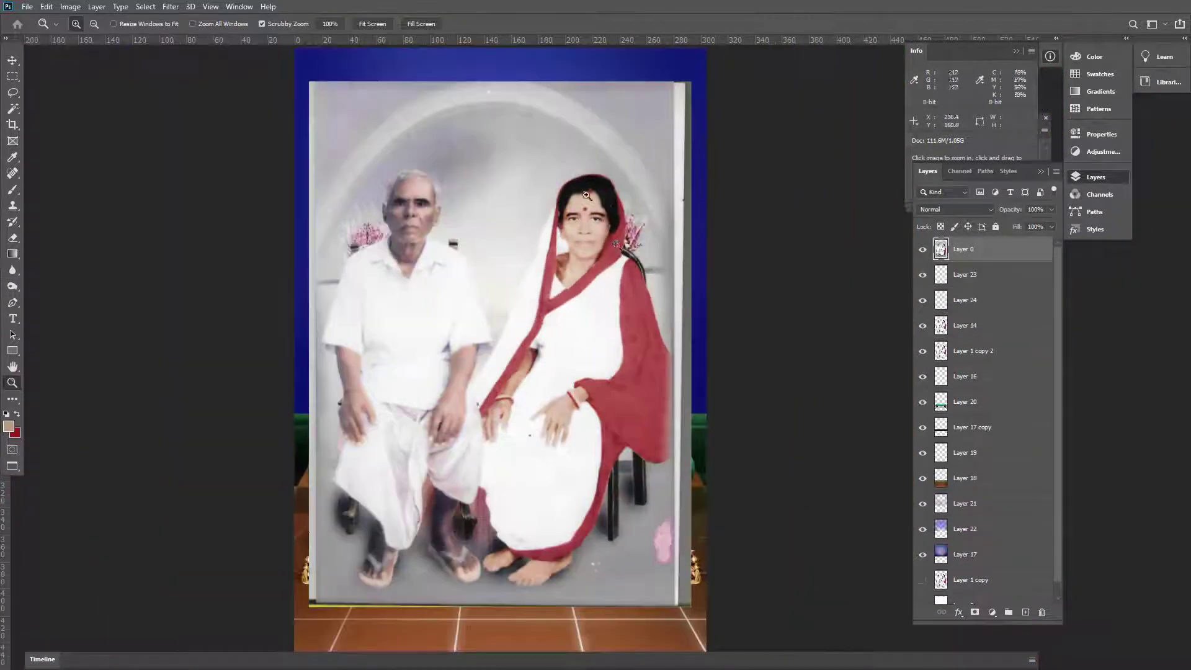
key(ctrl+plus)
click(923, 248)
key(ctrl+0)
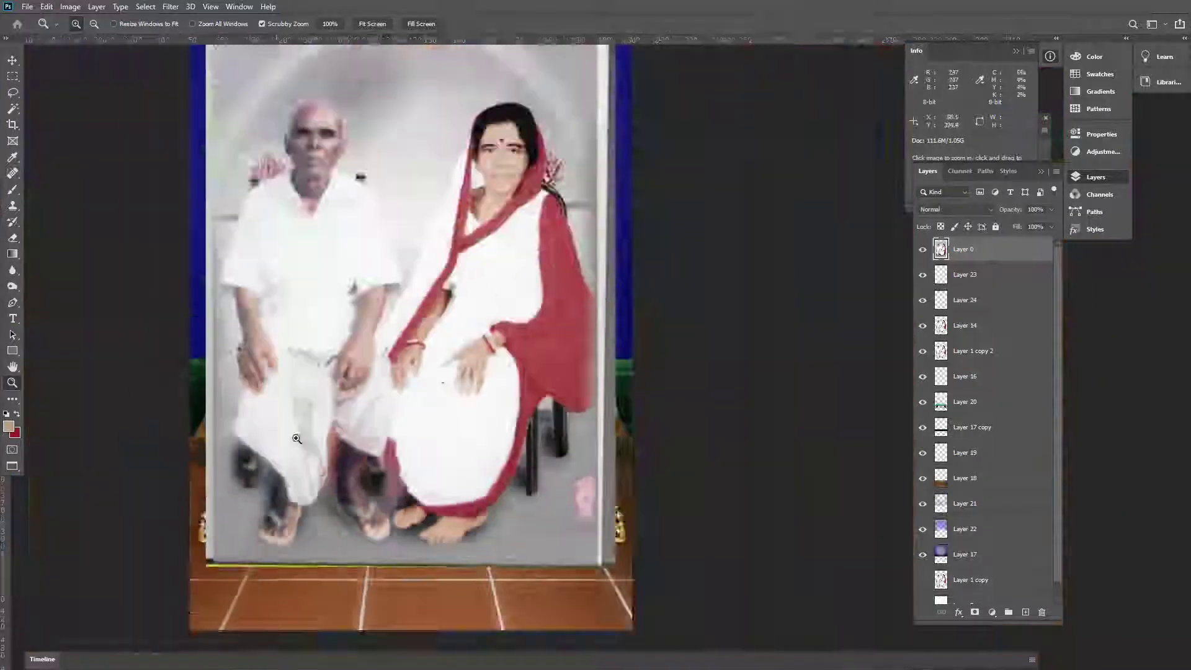